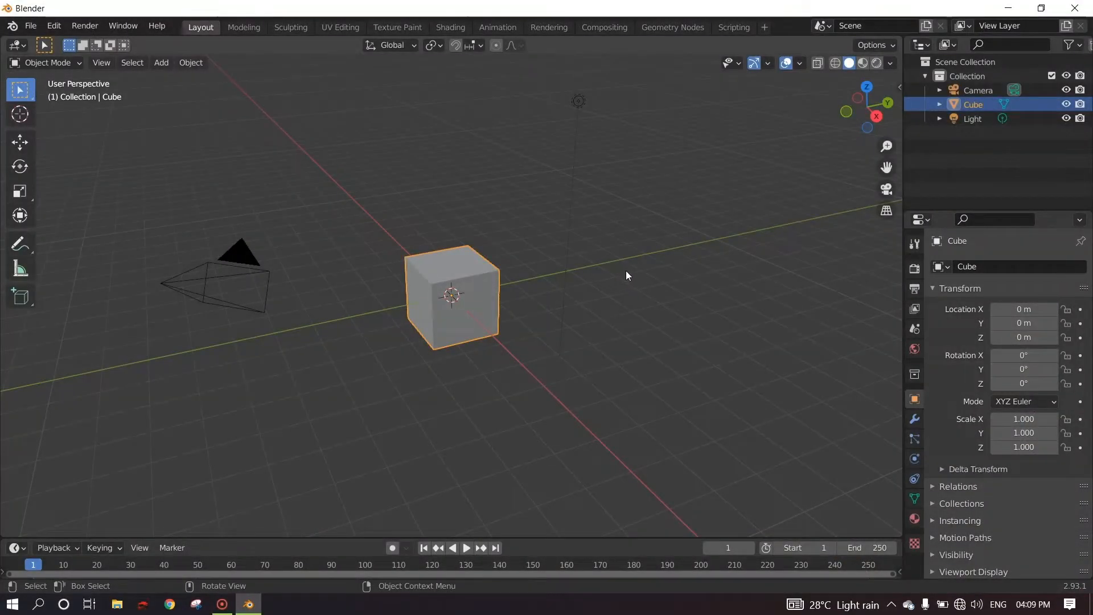
Delete the default cube and the light from the scene, keeping only the camera
{"action": "key", "text": "x"}
{"action": "left_click", "coordinate": [465, 268]}
{"action": "left_click", "coordinate": [579, 101]}
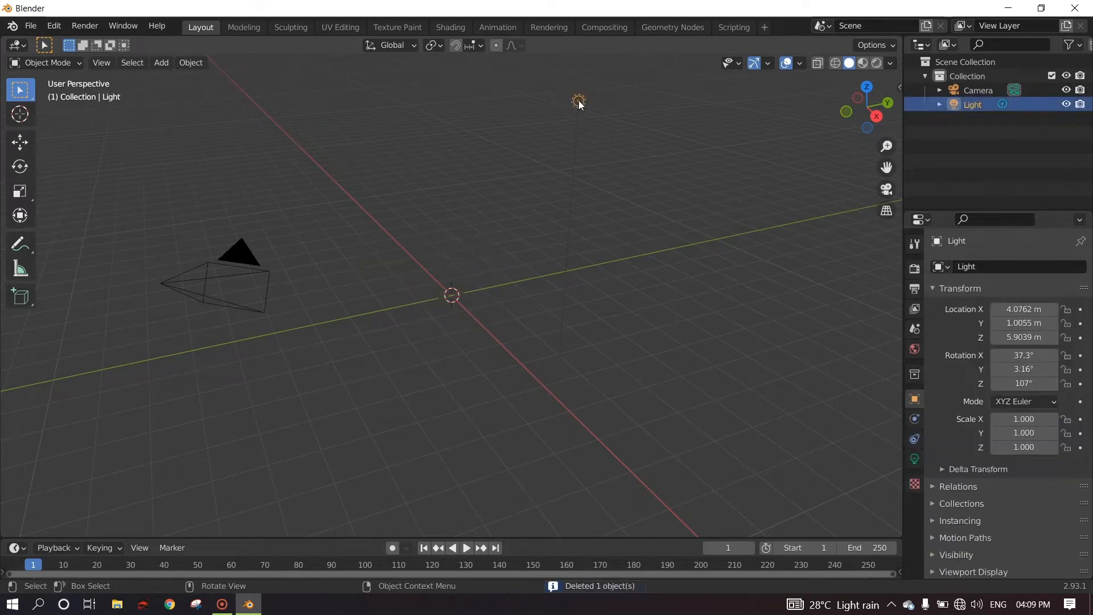
{"action": "key", "text": "x"}
{"action": "left_click", "coordinate": [578, 100]}
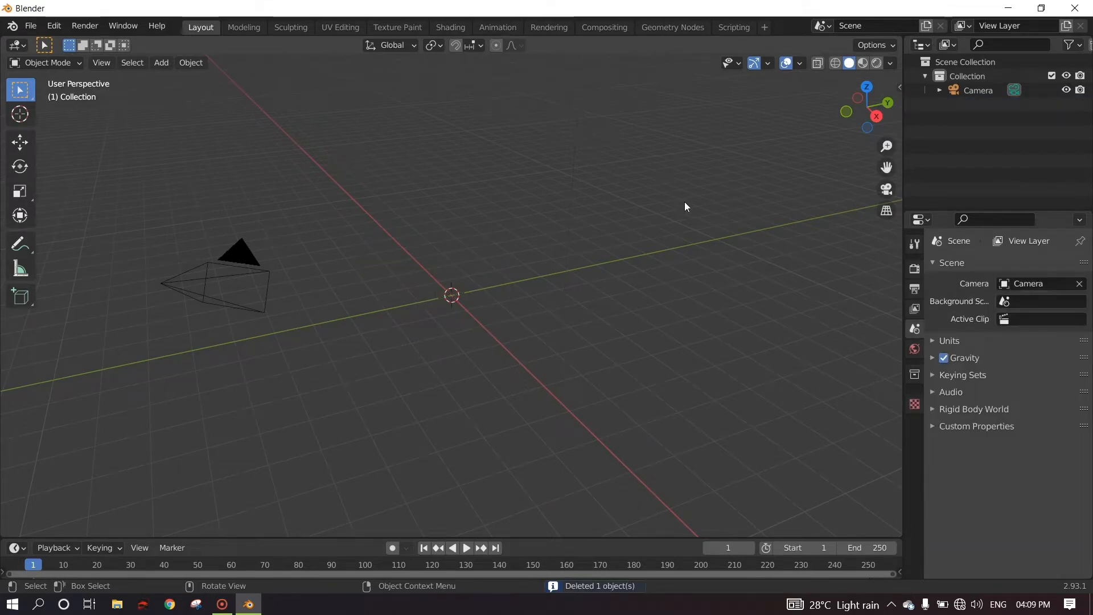
Enable the Screencast Keys overlay in the 3D viewport and hide its settings again
{"action": "key", "text": "n"}
{"action": "left_click", "coordinate": [895, 169]}
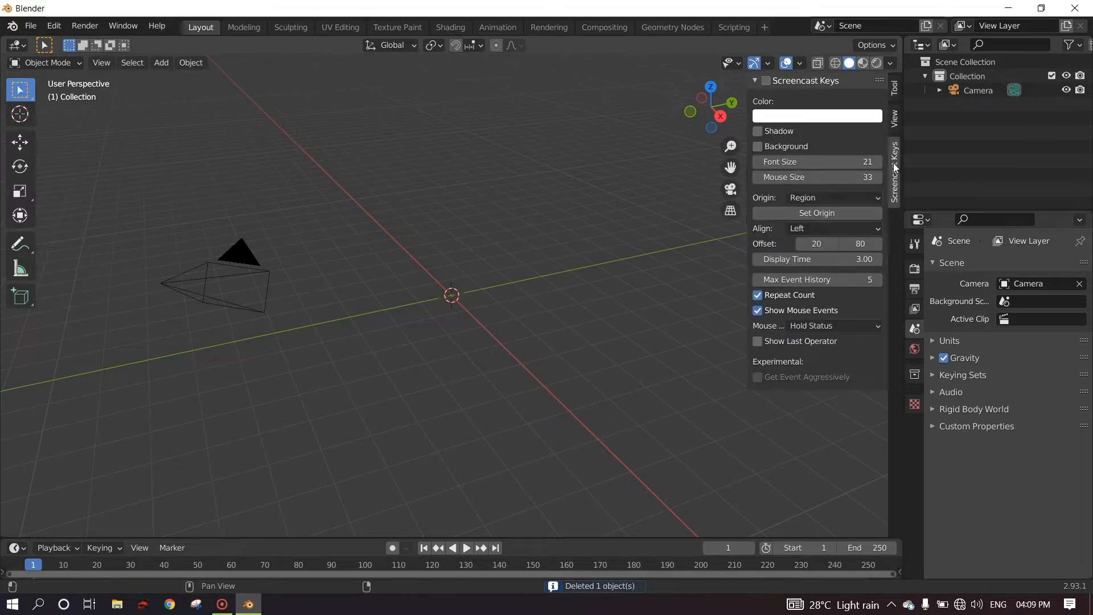
{"action": "key", "text": "n"}
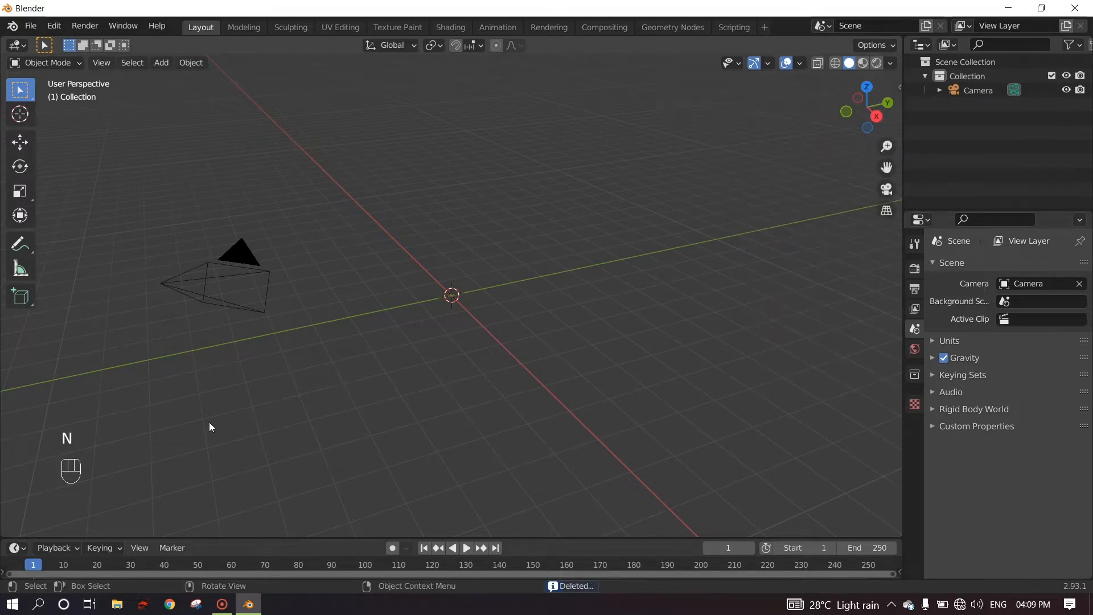
Add a UV sphere mesh at the world origin with its default settings
{"action": "middle_click_drag", "start_coordinate": [196, 429], "coordinate": [143, 421]}
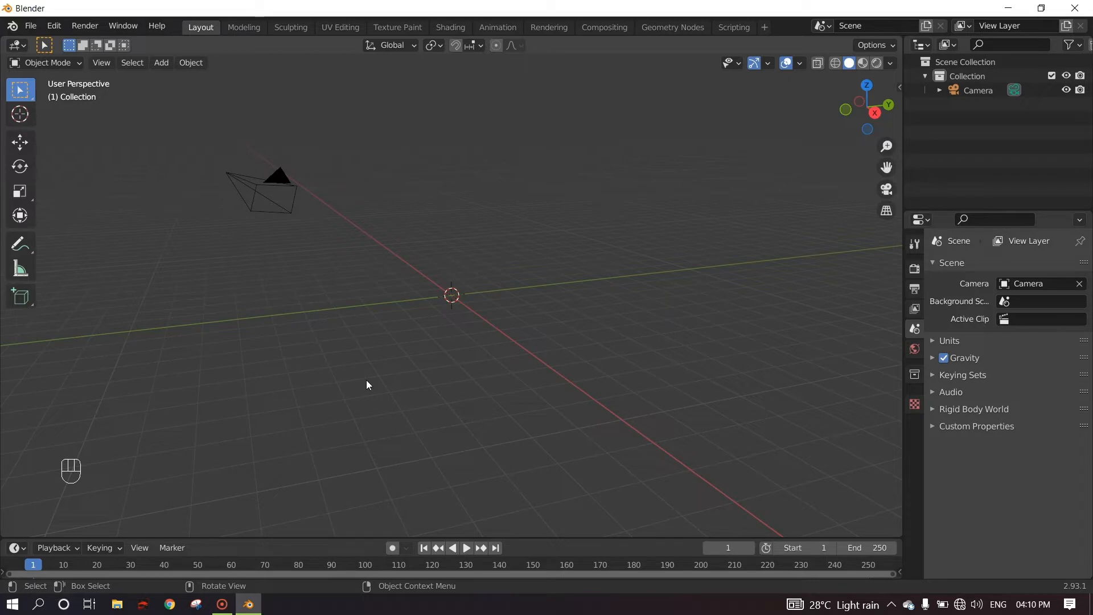
{"action": "key", "text": "shift+a"}
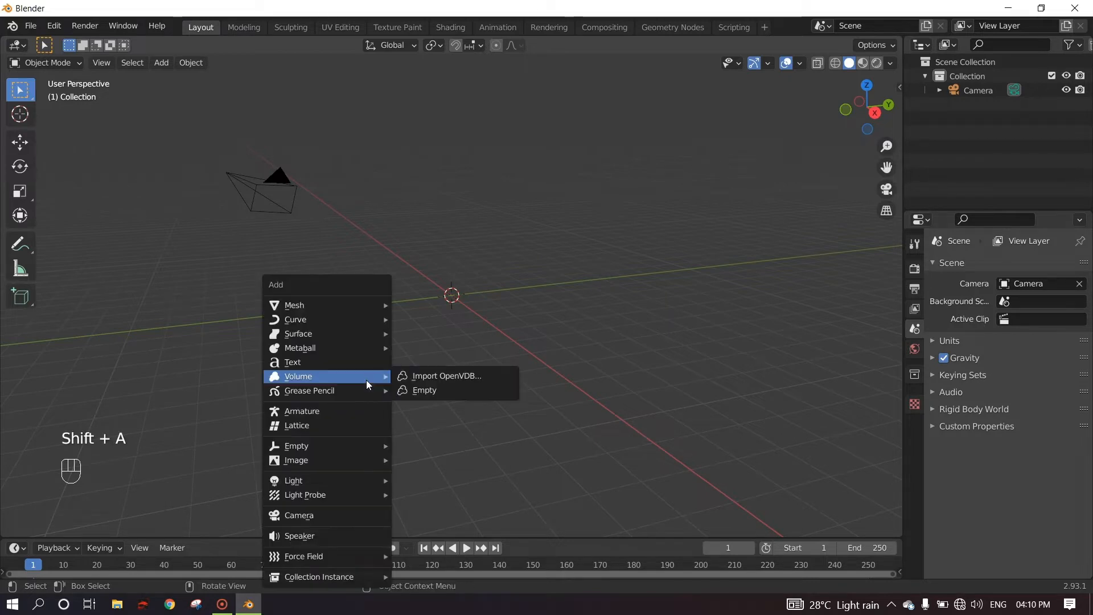
{"action": "mouse_move", "coordinate": [339, 310]}
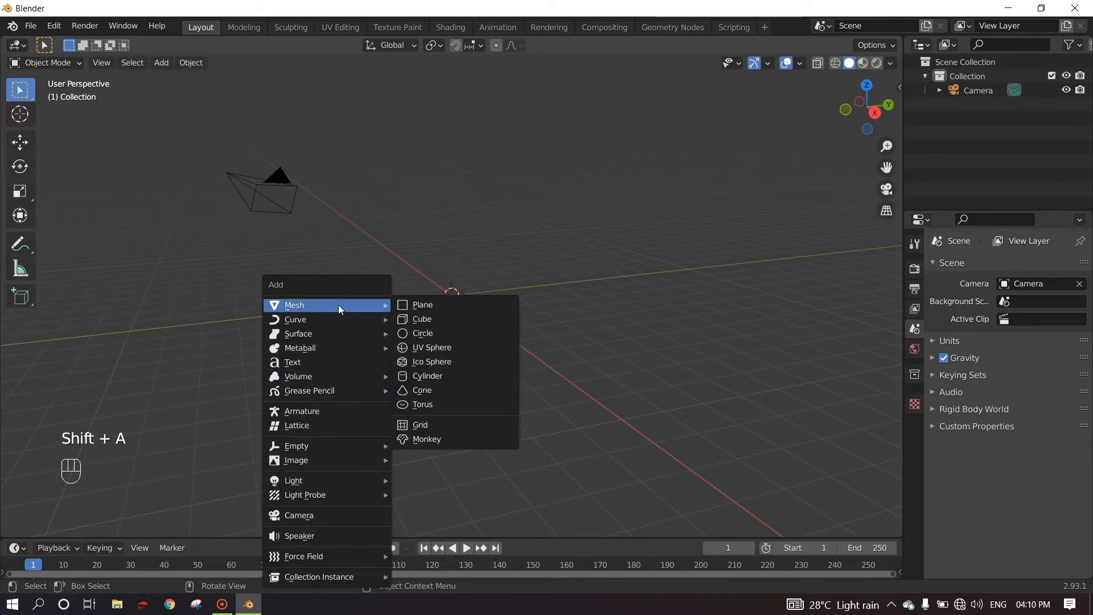
{"action": "left_click", "coordinate": [439, 349]}
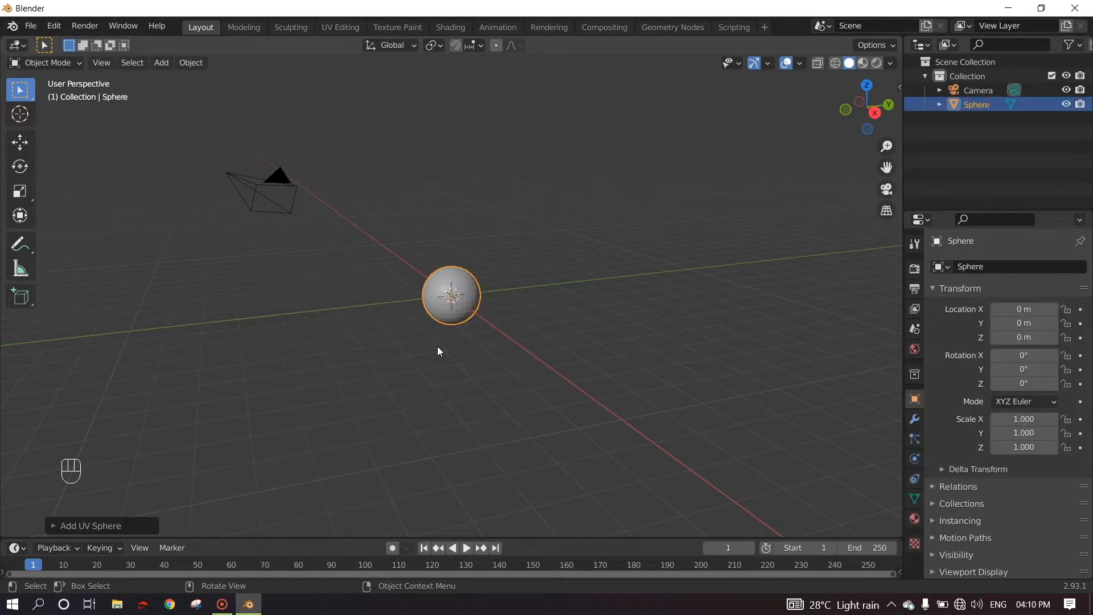
Rotate the sphere 90° around the global Y axis so its poles lie along X
{"action": "middle_click_drag", "start_coordinate": [479, 307], "coordinate": [322, 382]}
{"action": "scroll", "coordinate": [449, 287], "scroll_direction": "up", "scroll_amount": 3}
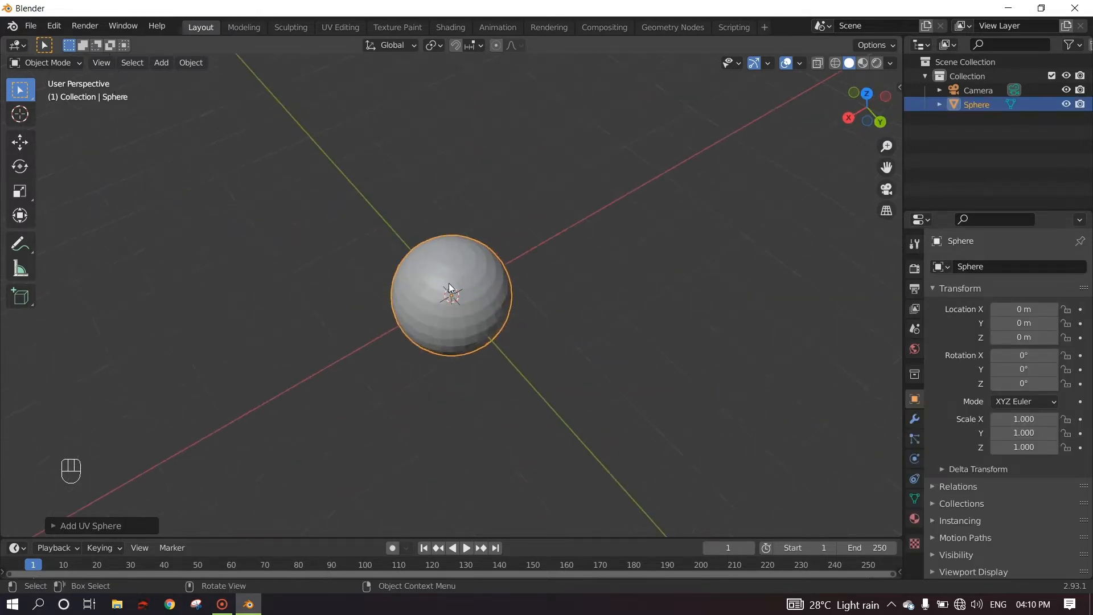
{"action": "middle_click_drag", "start_coordinate": [471, 295], "coordinate": [324, 361]}
{"action": "middle_click_drag", "start_coordinate": [462, 281], "coordinate": [449, 198]}
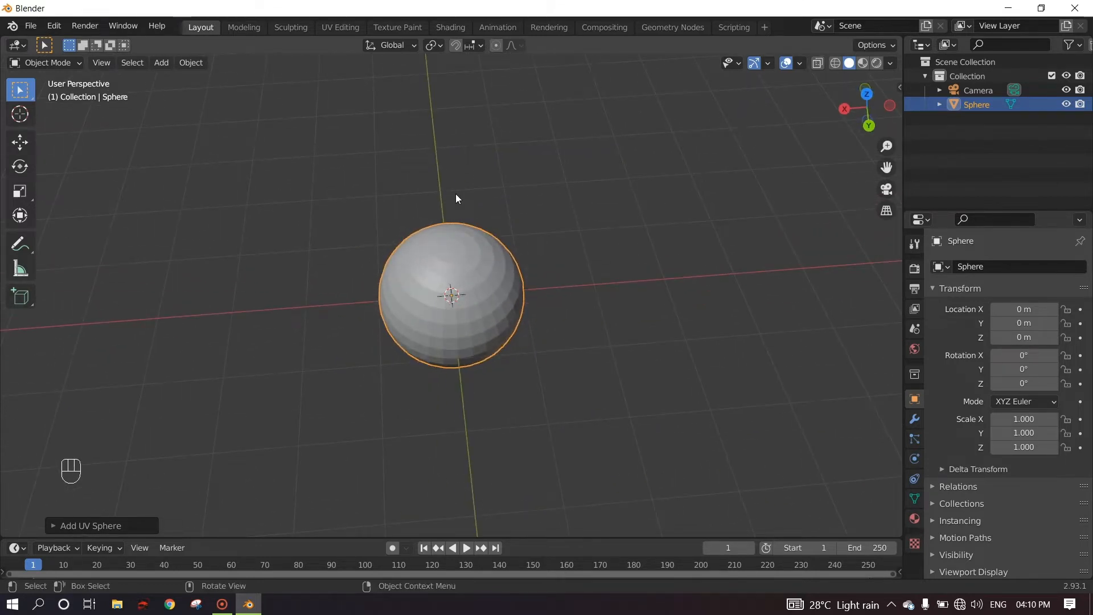
{"action": "key", "text": "r"}
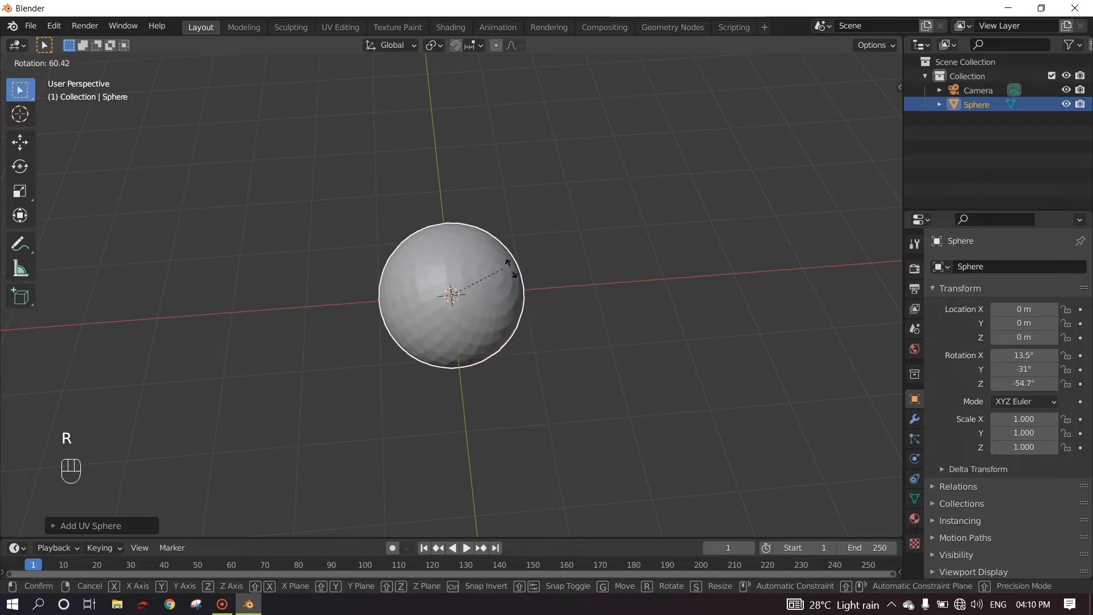
{"action": "key", "text": "y"}
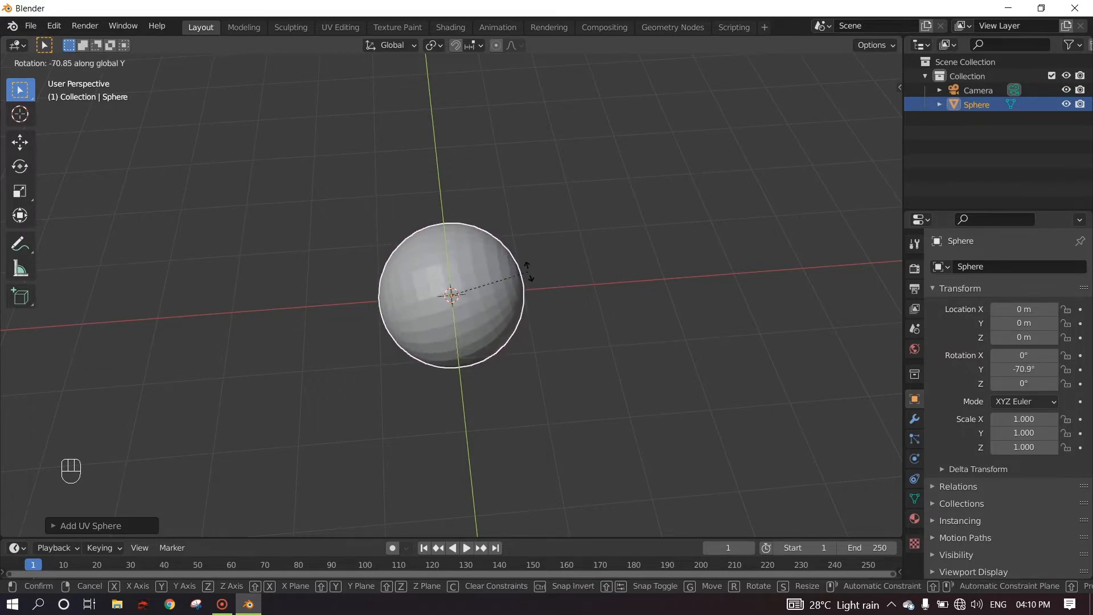
{"action": "type", "text": "90"}
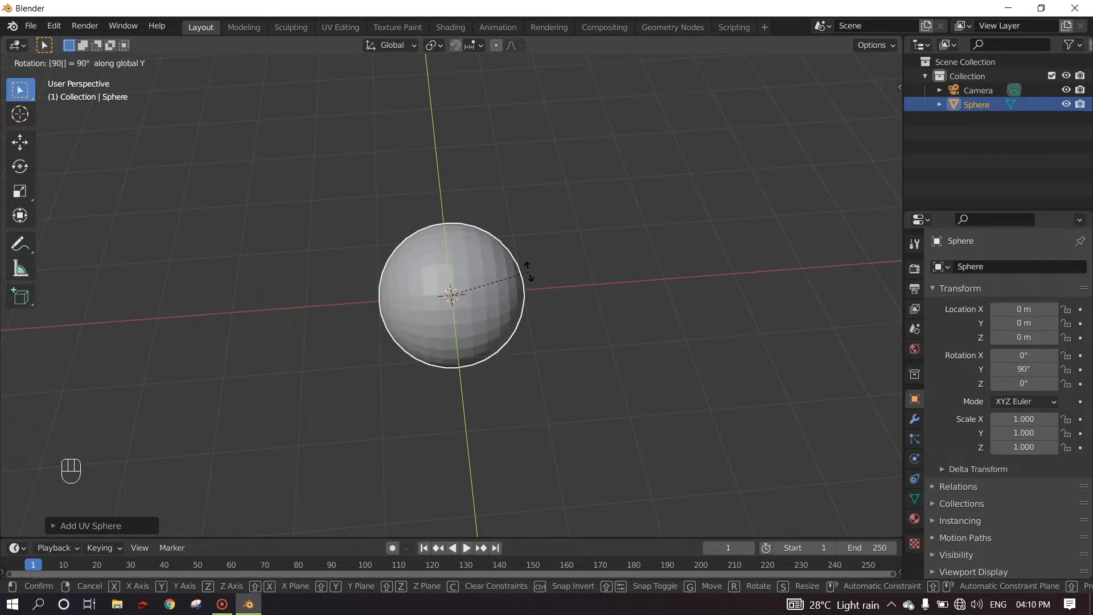
{"action": "left_click", "coordinate": [634, 255]}
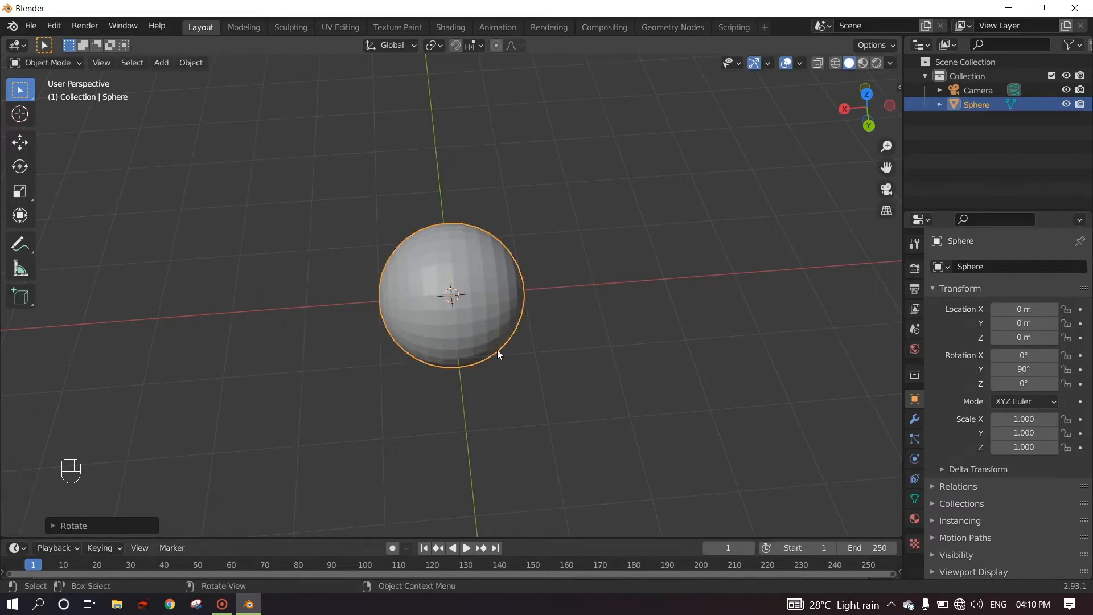
Add a Subdivision Surface modifier to the sphere with viewport level 1 and apply it
{"action": "middle_click_drag", "start_coordinate": [497, 350], "coordinate": [285, 361]}
{"action": "scroll", "coordinate": [452, 330], "scroll_direction": "up", "scroll_amount": 2}
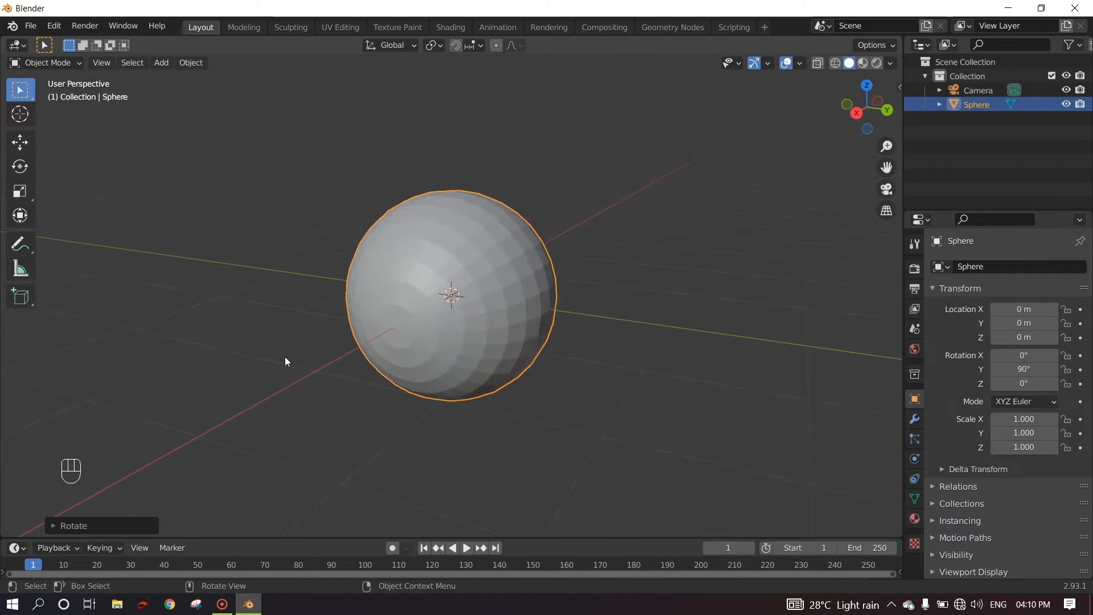
{"action": "middle_click_drag", "start_coordinate": [510, 285], "coordinate": [382, 311]}
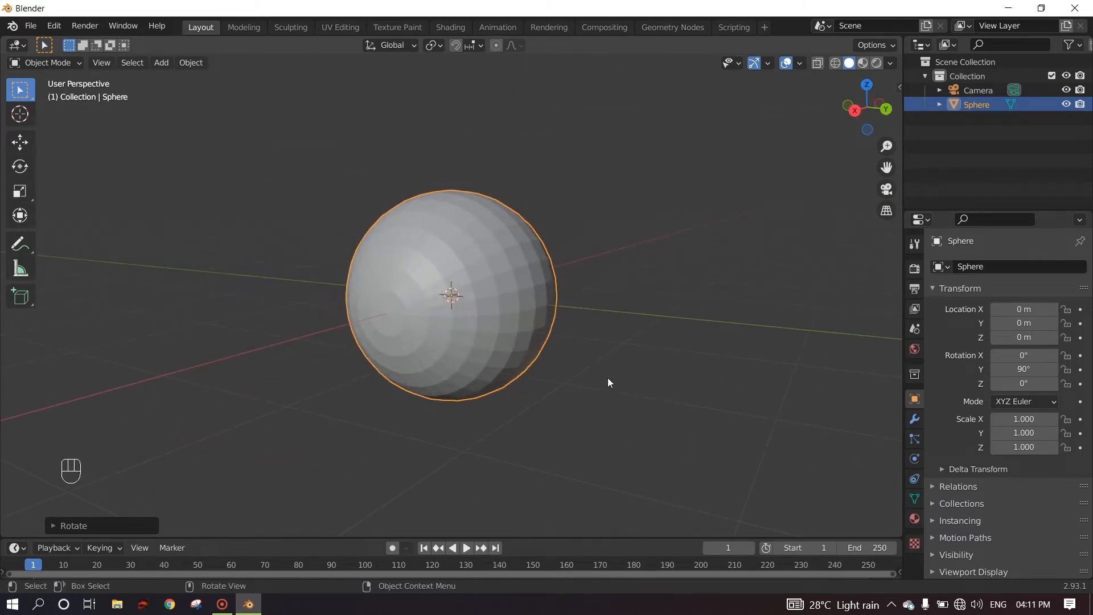
{"action": "left_click", "coordinate": [915, 420]}
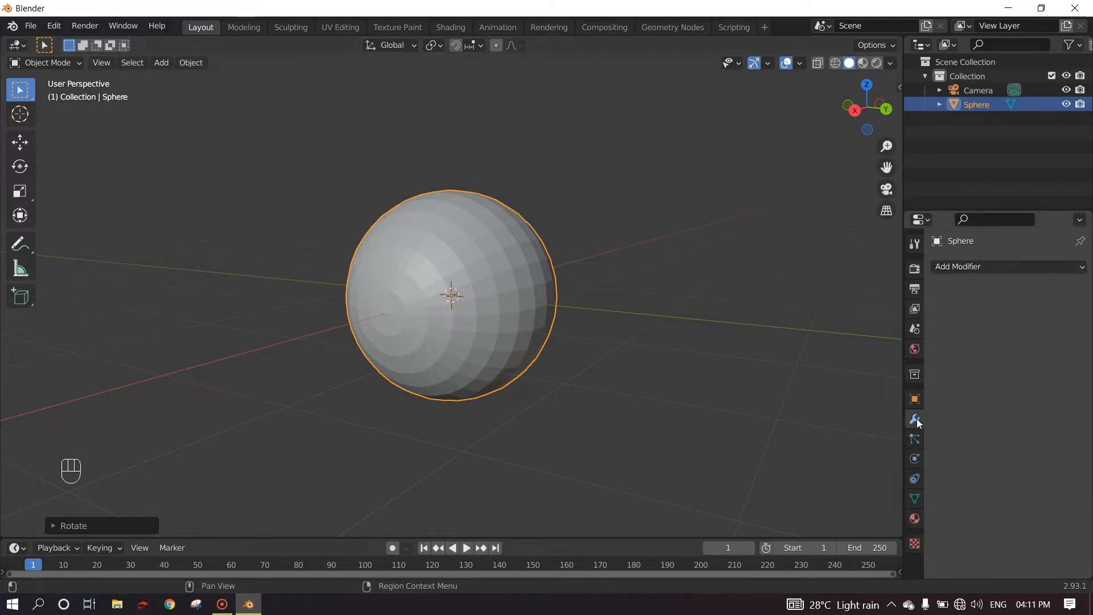
{"action": "left_click", "coordinate": [988, 265]}
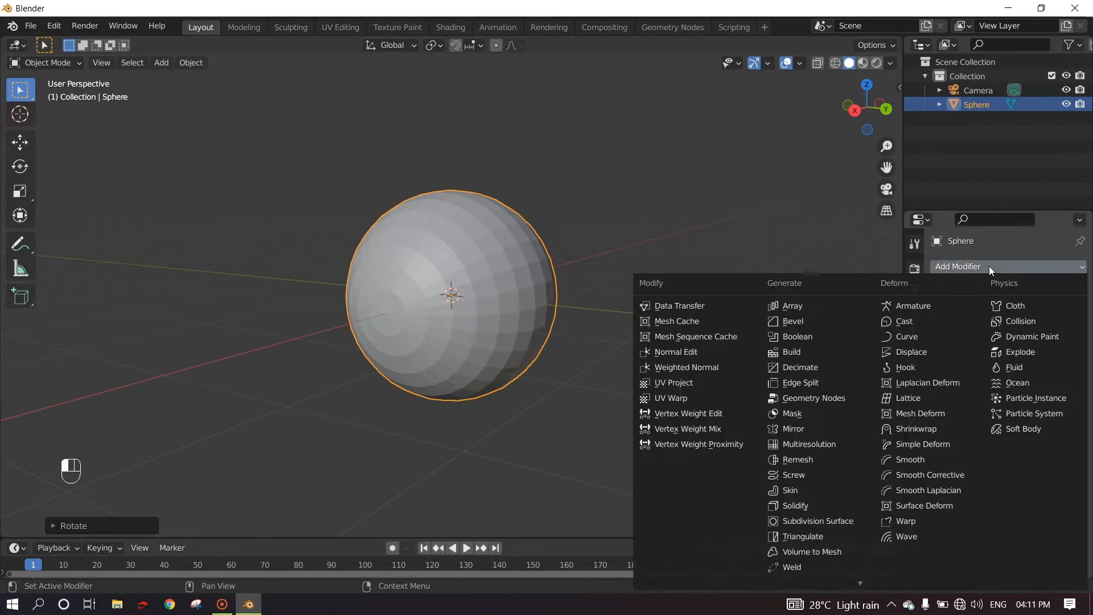
{"action": "left_click", "coordinate": [798, 521]}
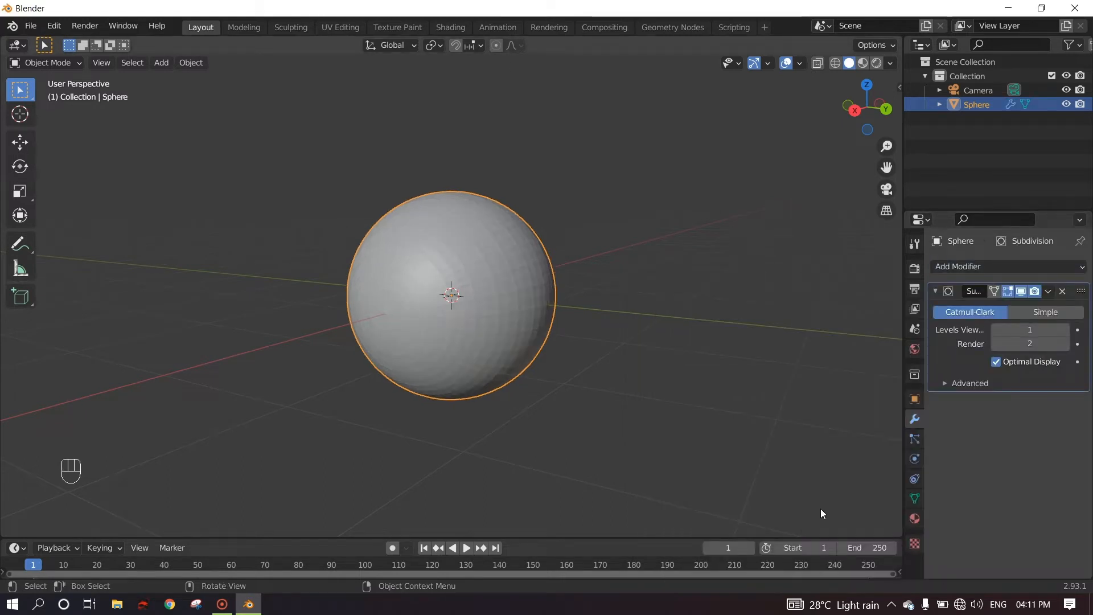
{"action": "left_click_drag", "start_coordinate": [903, 345], "coordinate": [861, 345]}
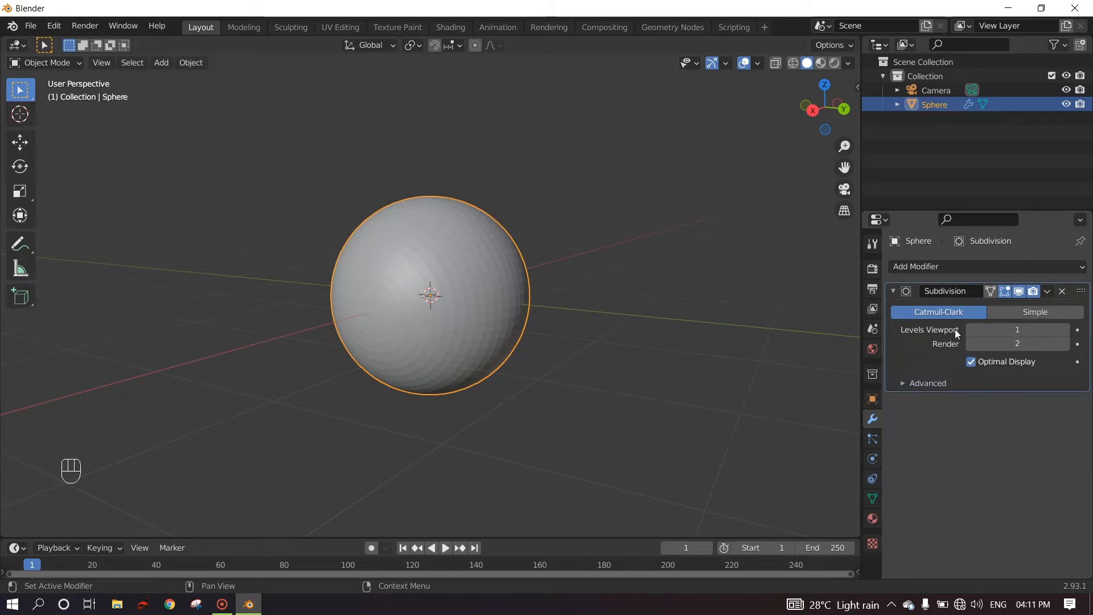
{"action": "left_click", "coordinate": [1046, 292]}
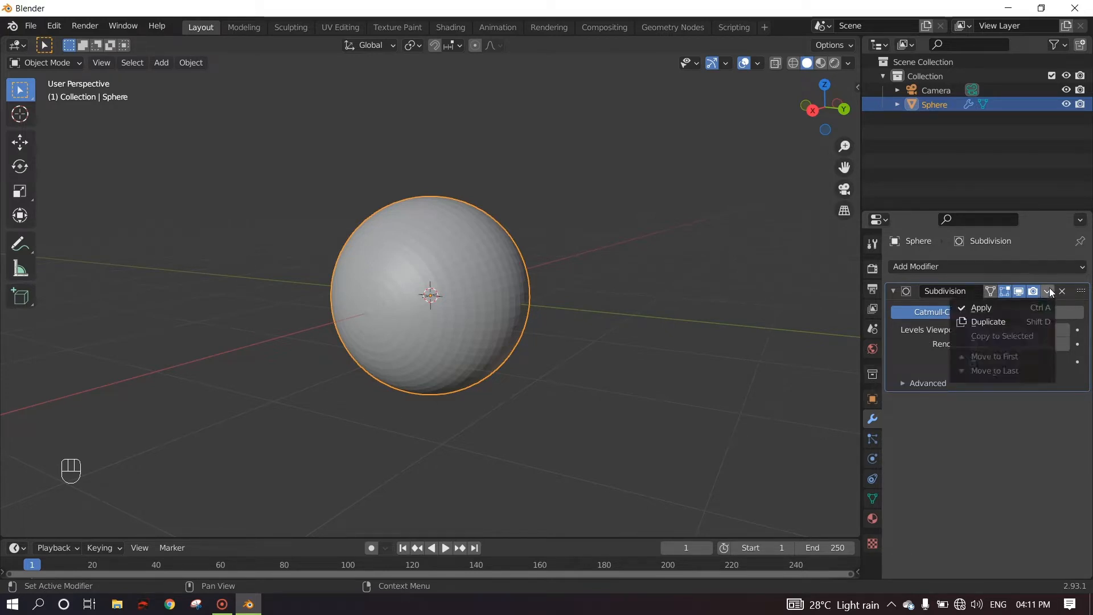
{"action": "left_click", "coordinate": [992, 309]}
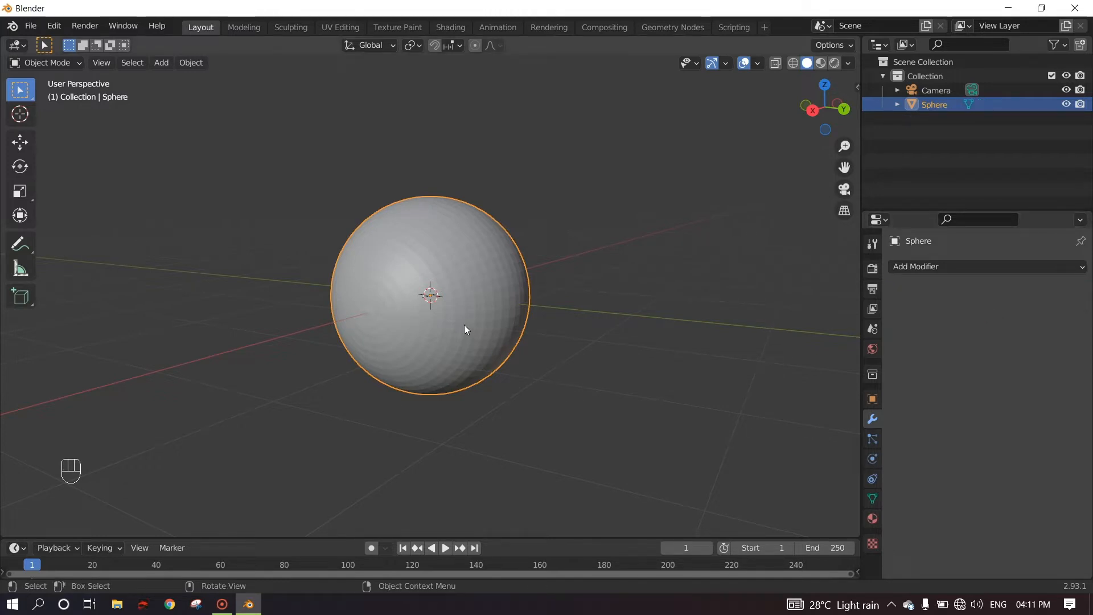
Examine the sphere's subdivided mesh topology around its pole in Edit Mode, and return to Object Mode
{"action": "key", "text": "Tab"}
{"action": "middle_click_drag", "start_coordinate": [465, 329], "coordinate": [473, 302]}
{"action": "scroll", "coordinate": [511, 320], "scroll_direction": "up", "scroll_amount": 2}
{"action": "scroll", "coordinate": [363, 314], "scroll_direction": "up", "scroll_amount": 2}
{"action": "scroll", "coordinate": [473, 302], "scroll_direction": "down", "scroll_amount": 1}
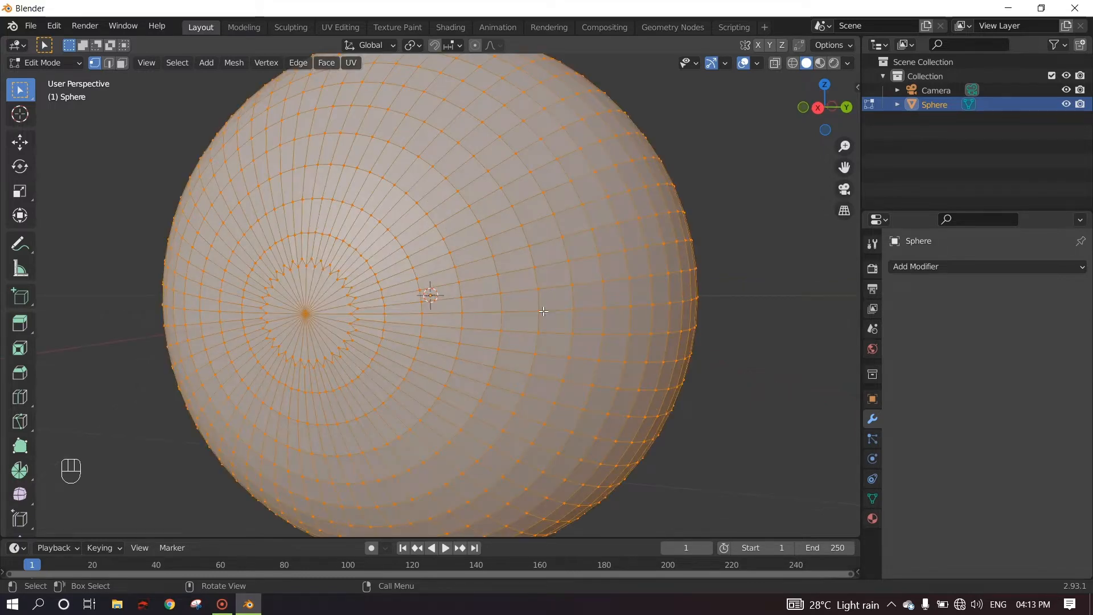
{"action": "scroll", "coordinate": [544, 310], "scroll_direction": "down", "scroll_amount": 3}
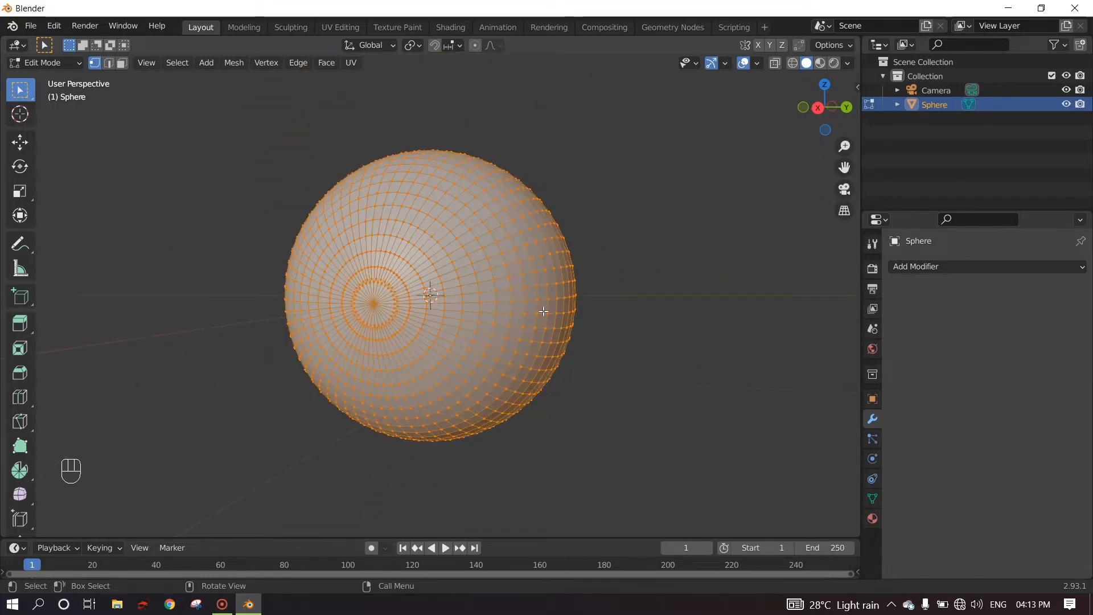
{"action": "key", "text": "Tab"}
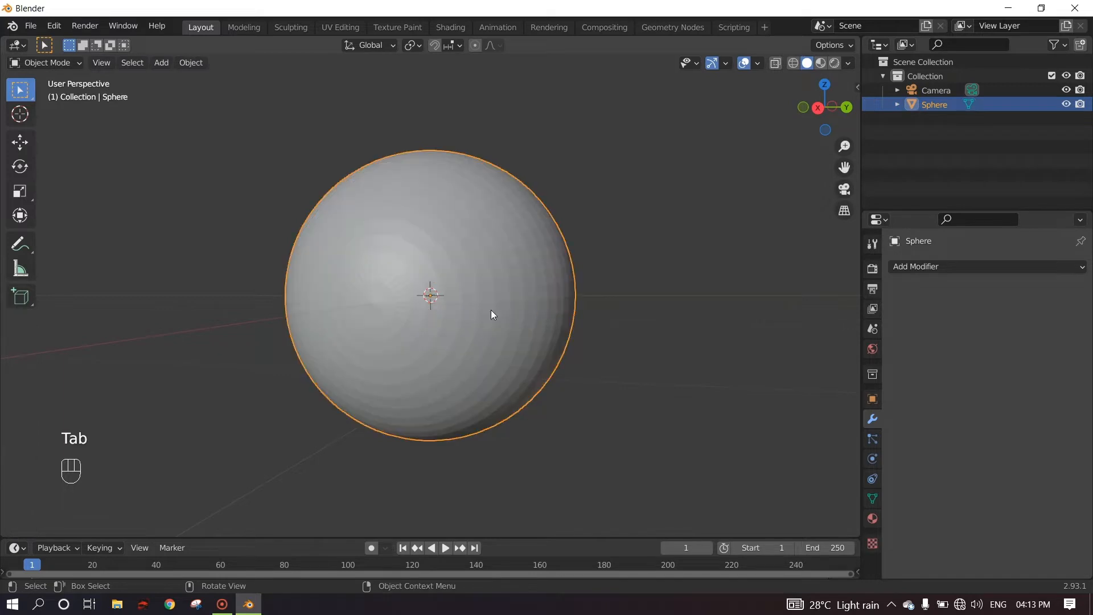
Add a plane mesh at the world origin, in the middle of the sphere
{"action": "middle_click_drag", "start_coordinate": [470, 313], "coordinate": [611, 311]}
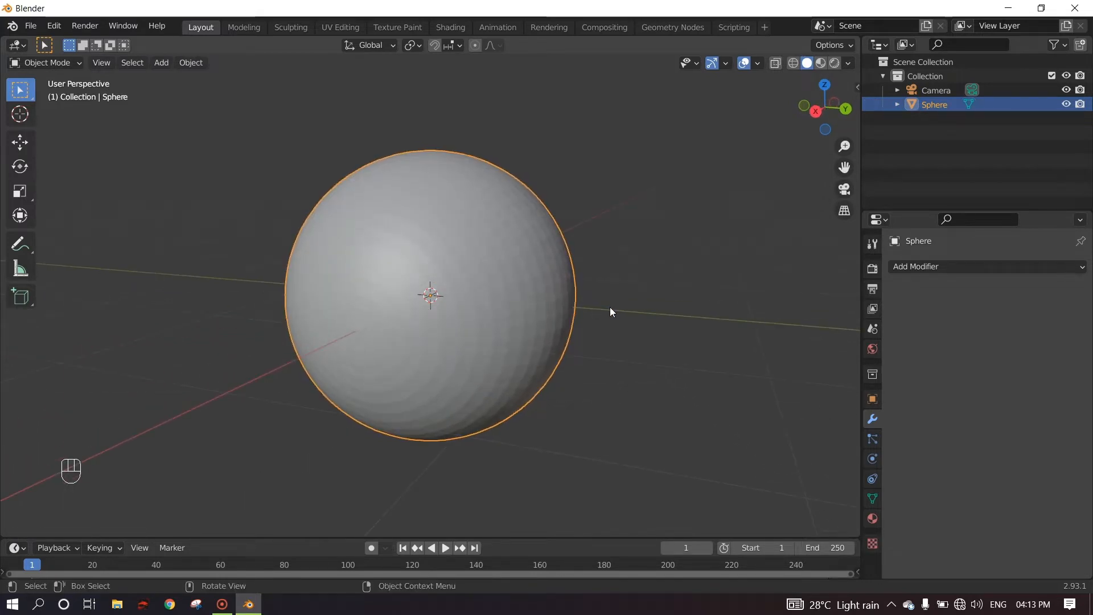
{"action": "key", "text": "shift+a"}
{"action": "mouse_move", "coordinate": [607, 305]}
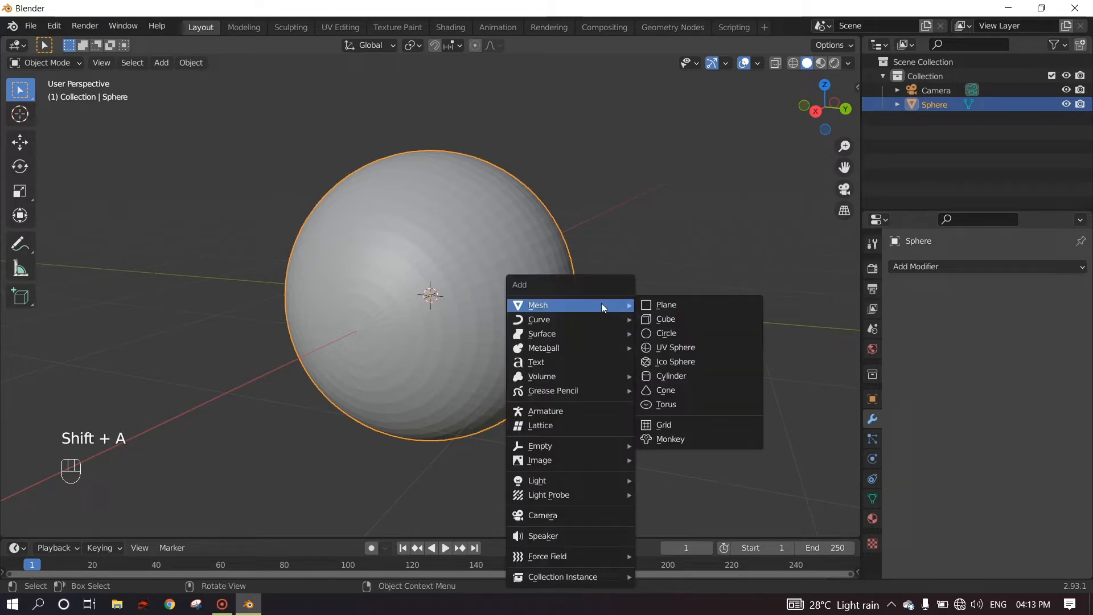
{"action": "left_click", "coordinate": [676, 304]}
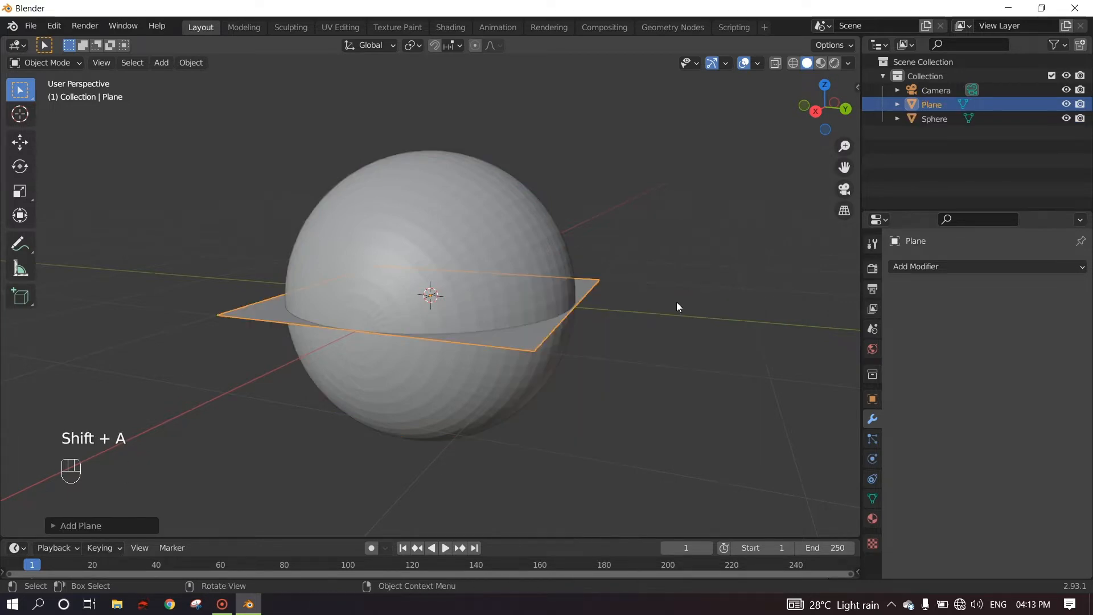
Rotate the plane 90° around the global Y axis so it stands upright, facing along X
{"action": "middle_click_drag", "start_coordinate": [626, 329], "coordinate": [524, 417]}
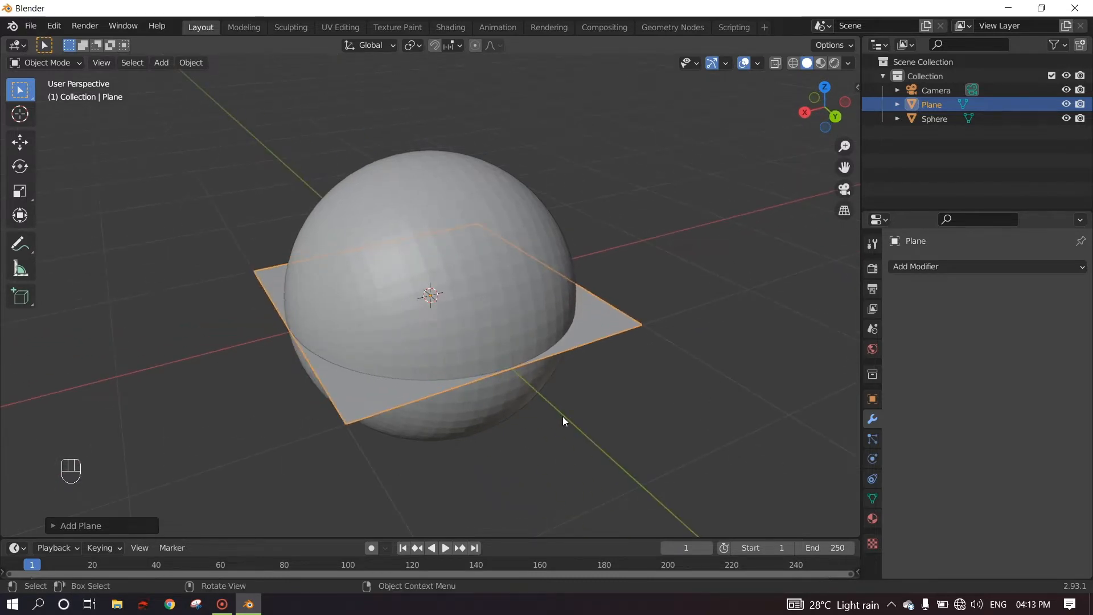
{"action": "key", "text": "r"}
{"action": "key", "text": "y"}
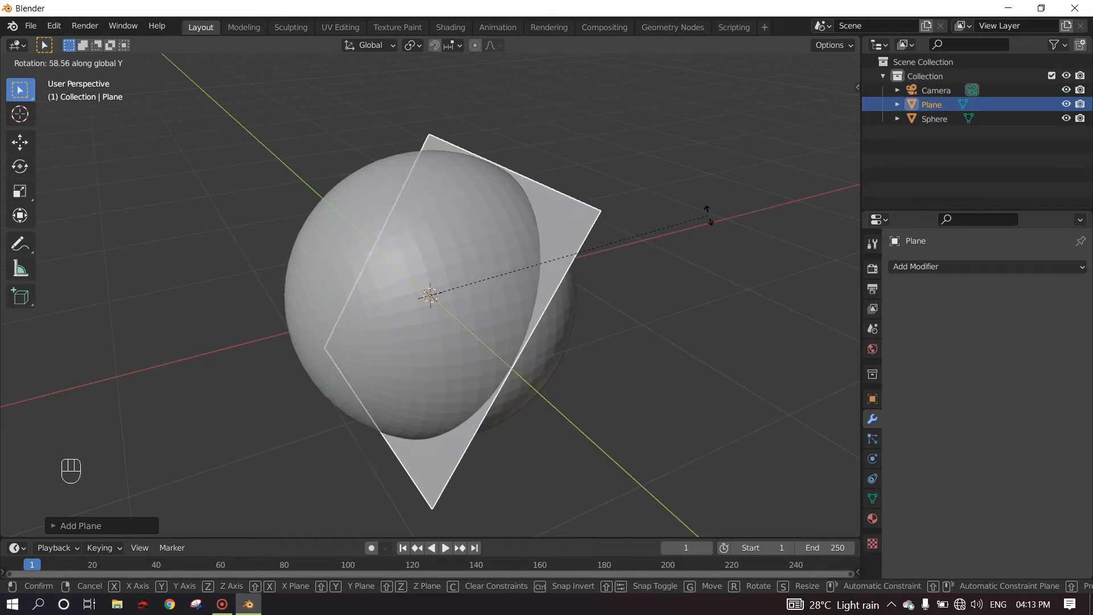
{"action": "type", "text": "90"}
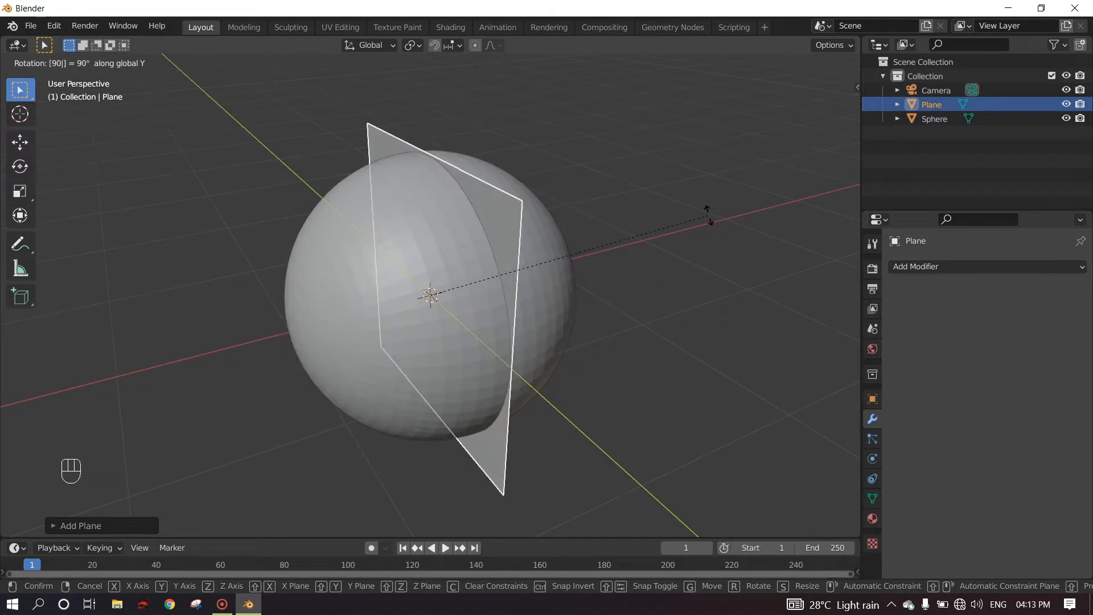
{"action": "key", "text": "Return"}
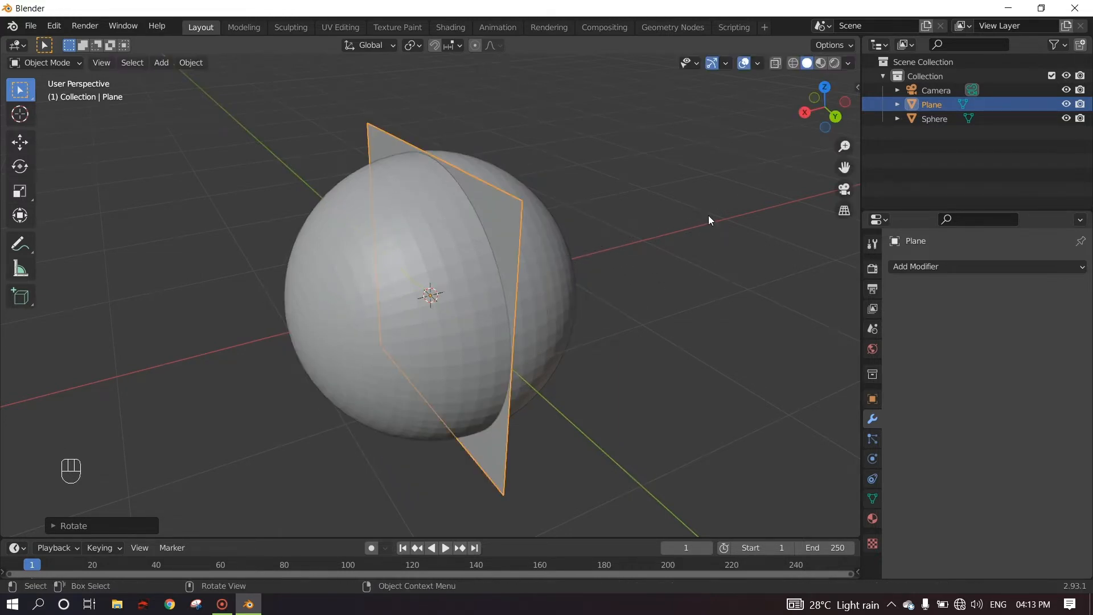
Move the plane along the positive X axis until it clears the sphere, and show it in the right orthographic view
{"action": "left_click", "coordinate": [20, 142]}
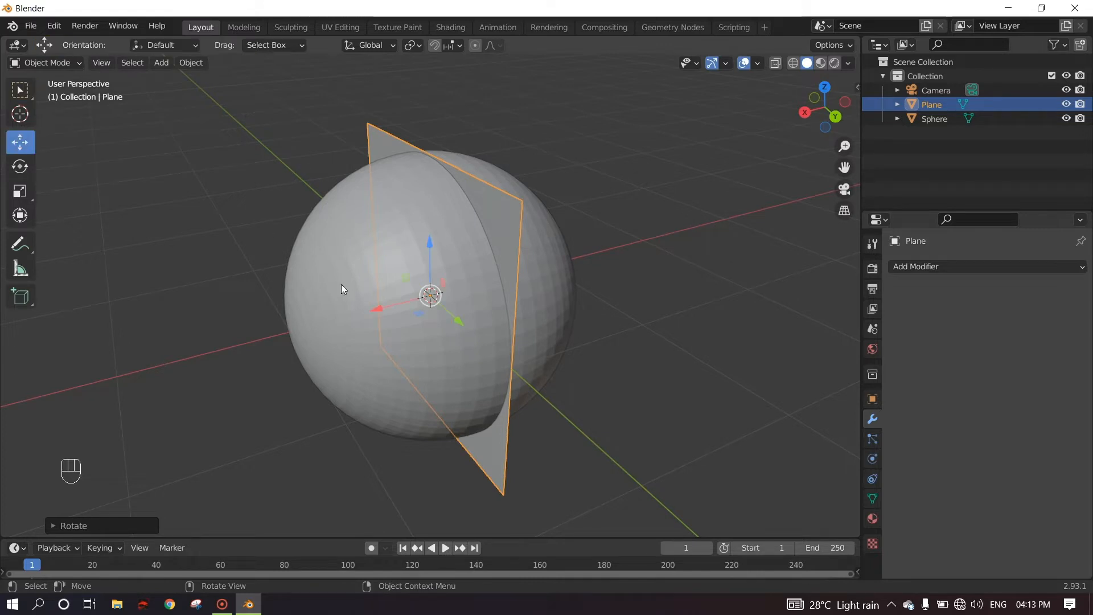
{"action": "left_click_drag", "start_coordinate": [376, 310], "coordinate": [184, 366]}
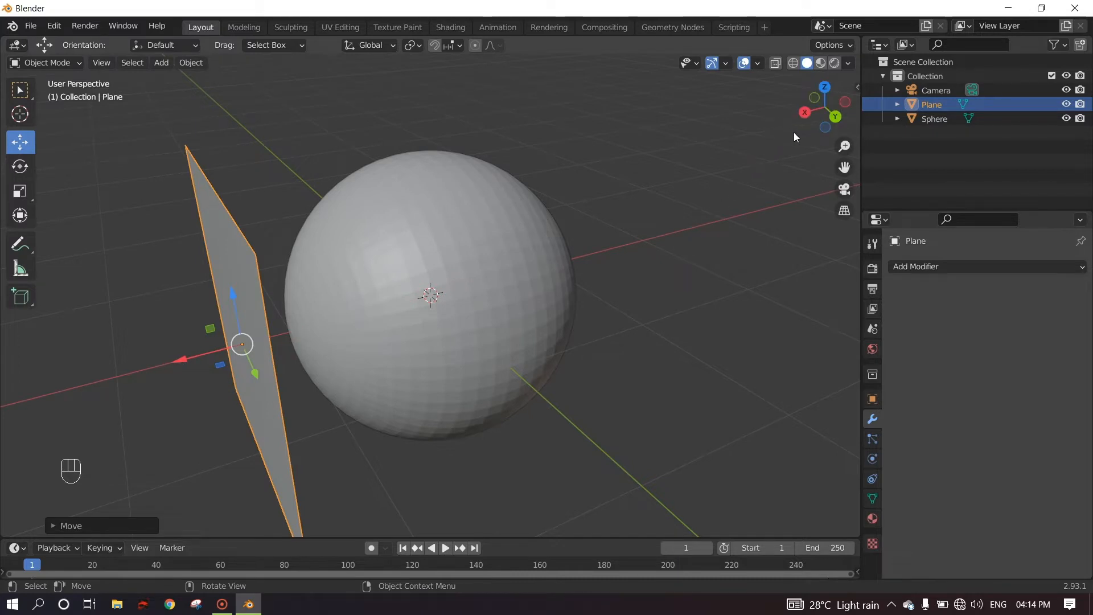
{"action": "left_click", "coordinate": [804, 113]}
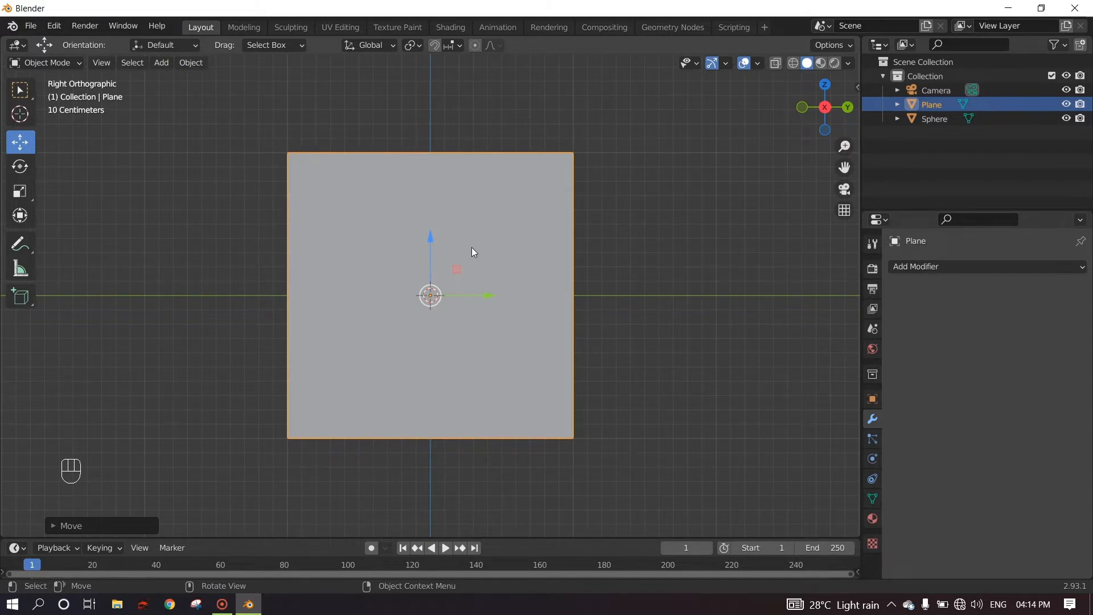
Scale the plane down along Z and up along Y into a thin horizontal strip extending past both sides of the sphere
{"action": "key", "text": "s"}
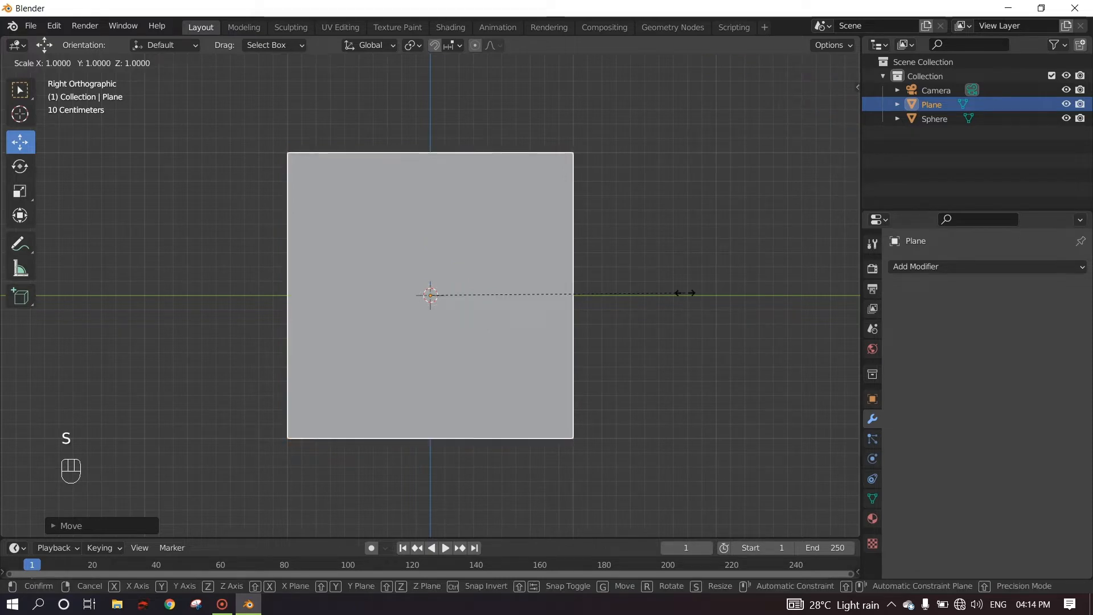
{"action": "key", "text": "z"}
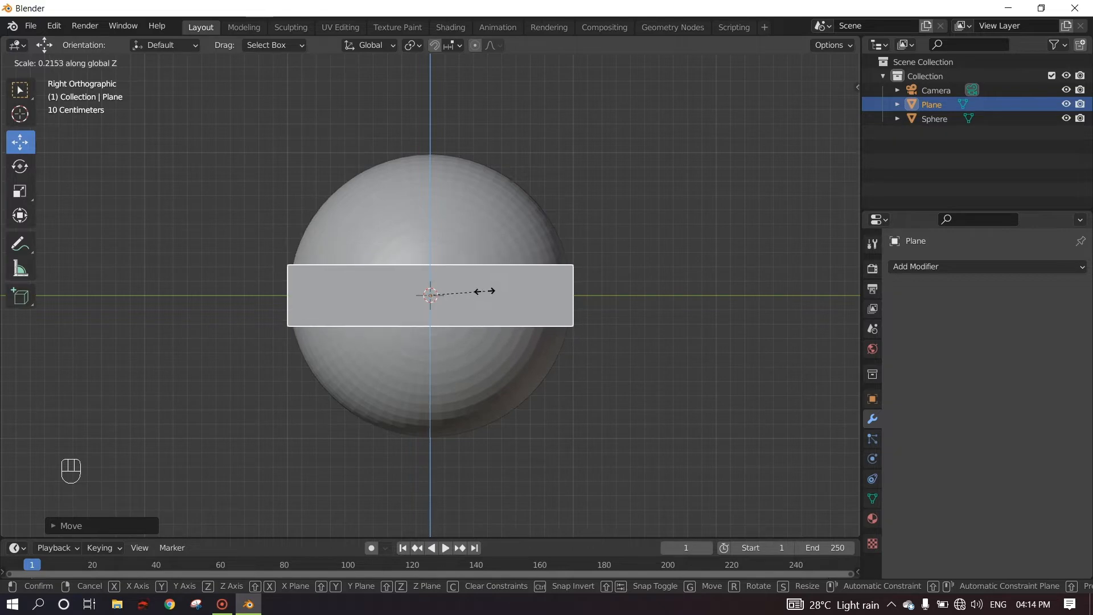
{"action": "left_click", "coordinate": [469, 297]}
{"action": "key", "text": "s"}
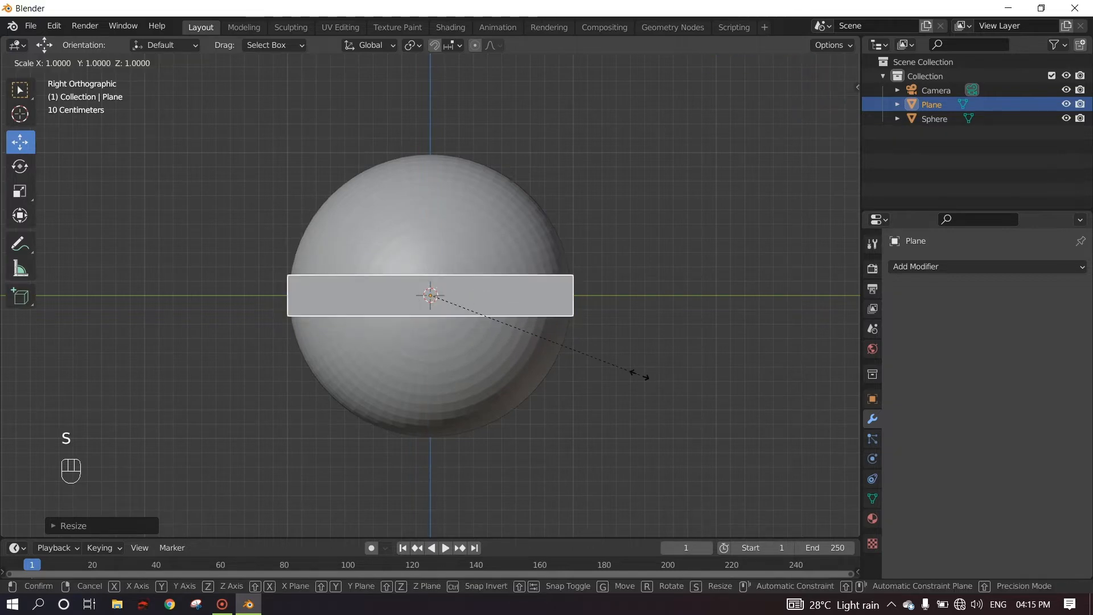
{"action": "key", "text": "y"}
{"action": "left_click", "coordinate": [772, 394]}
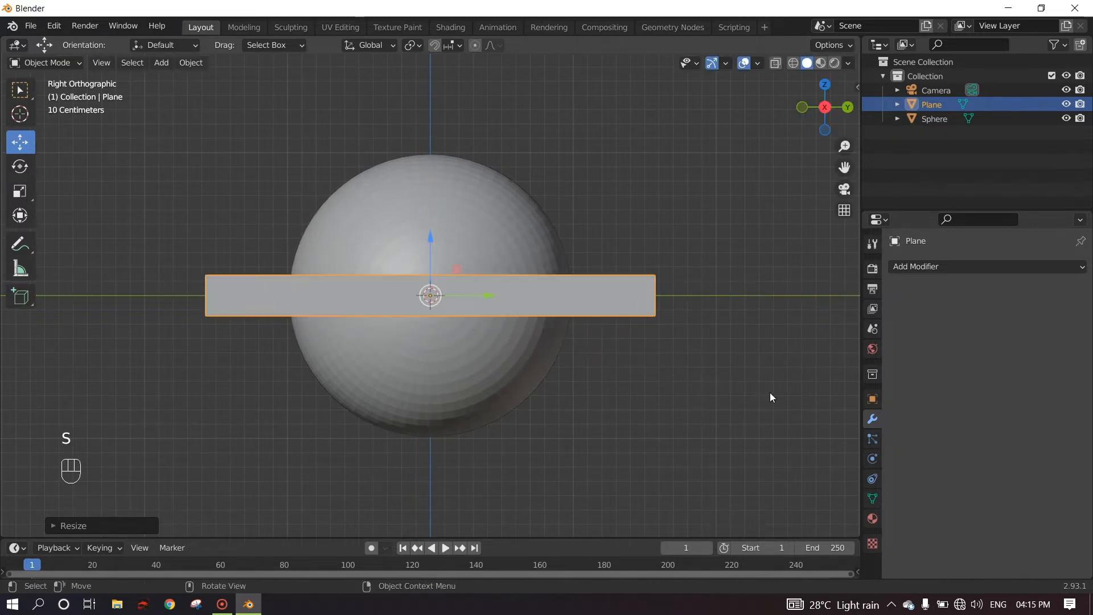
Enter Edit Mode on the sphere, clear its mesh selection, and add the plane strip to the object selection as the cutter
{"action": "middle_click_drag", "start_coordinate": [558, 383], "coordinate": [619, 380]}
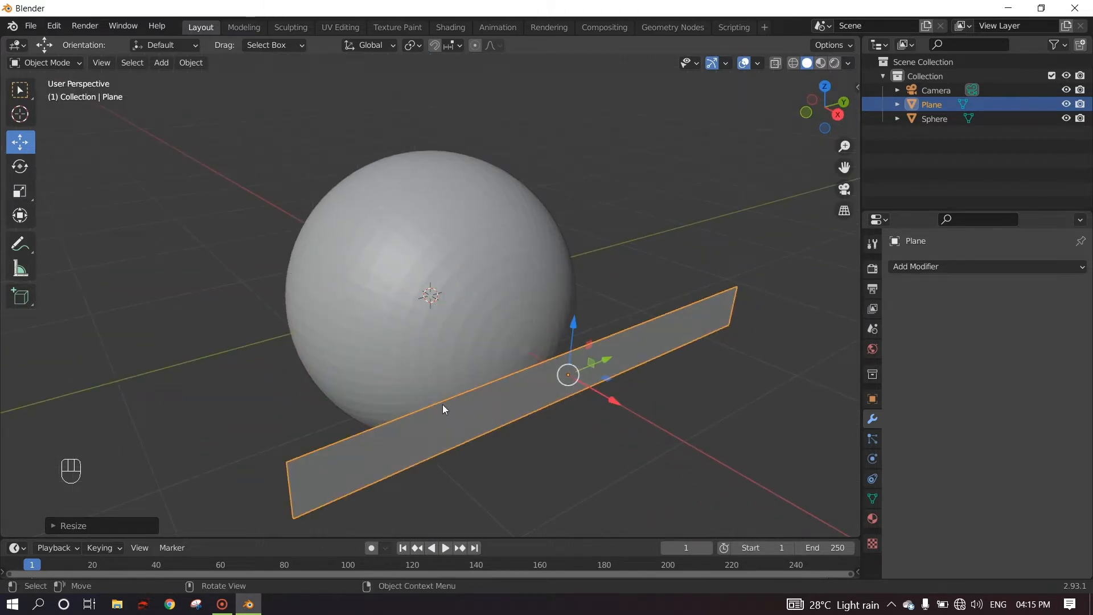
{"action": "middle_click_drag", "start_coordinate": [354, 361], "coordinate": [498, 271]}
{"action": "left_click", "coordinate": [496, 272]}
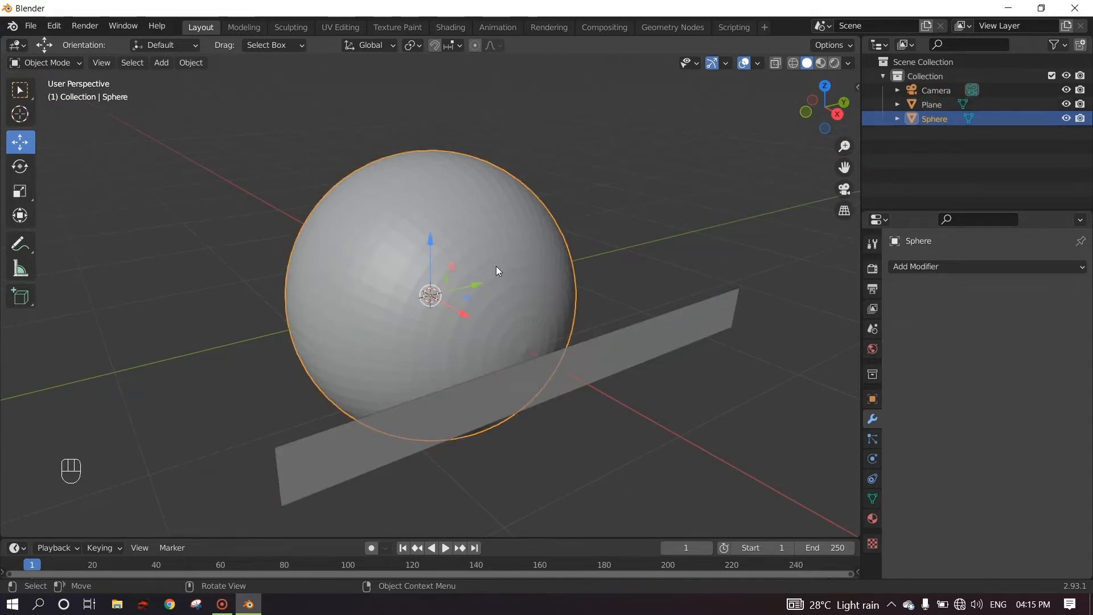
{"action": "key", "text": "Tab"}
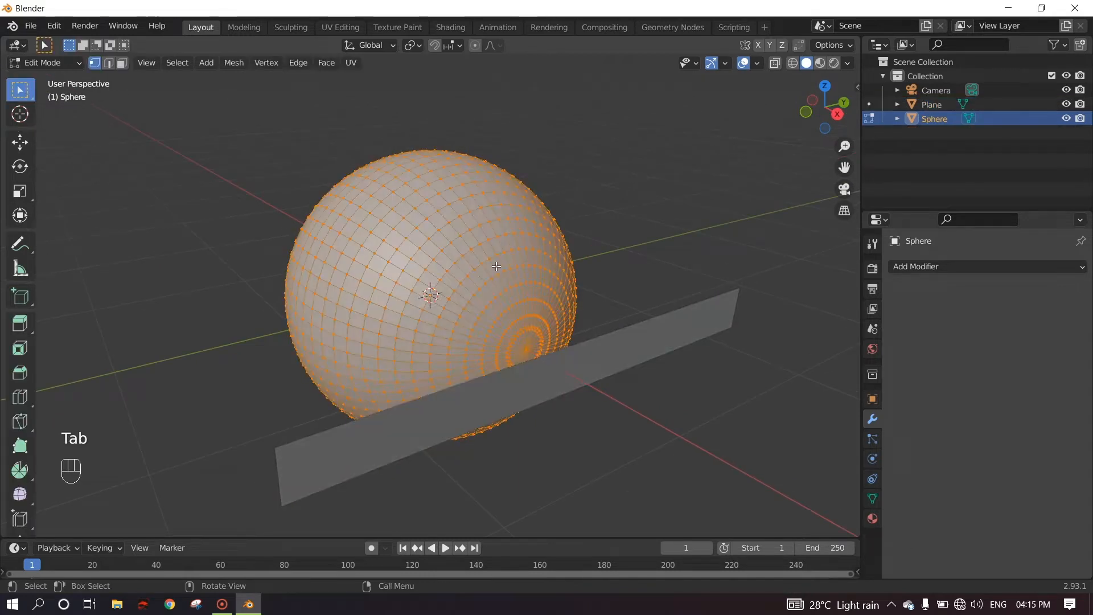
{"action": "key", "text": "a"}
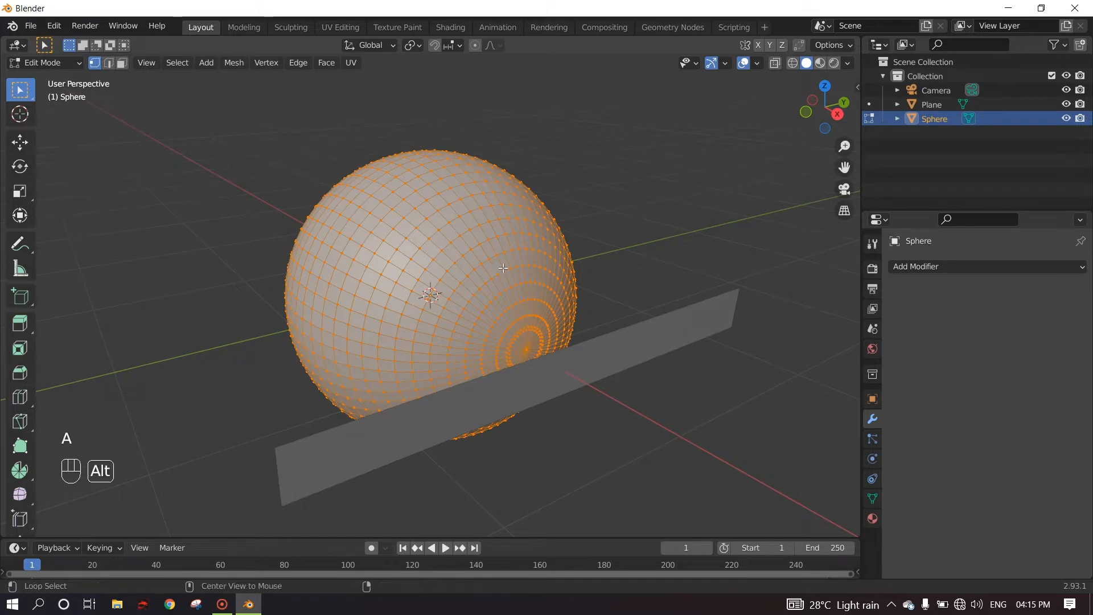
{"action": "key", "text": "alt+a"}
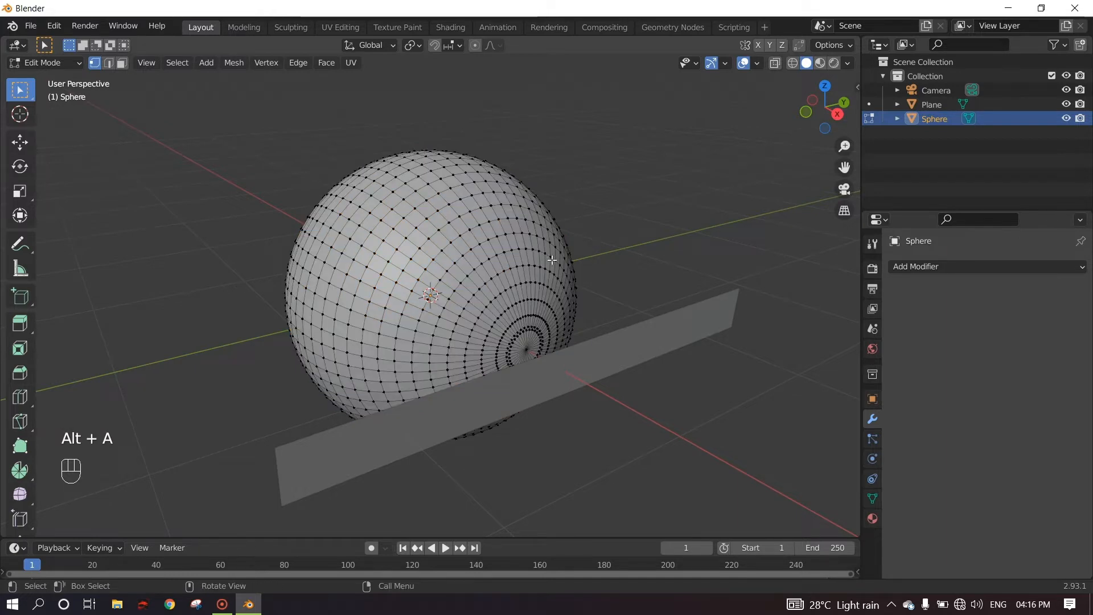
{"action": "key", "text": "ctrl"}
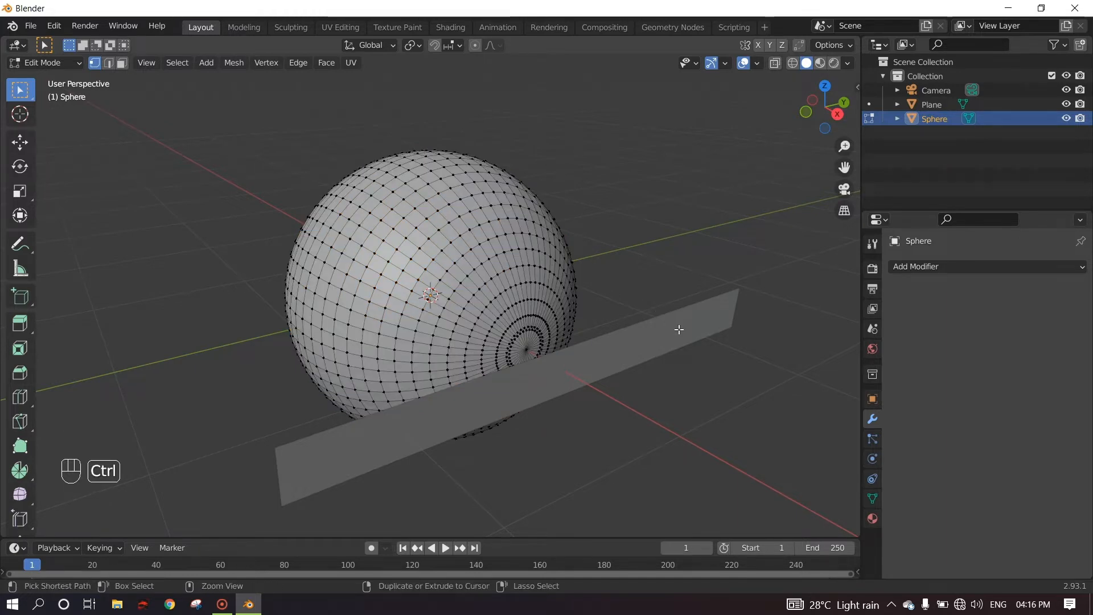
{"action": "left_click", "coordinate": [678, 329], "text": "ctrl"}
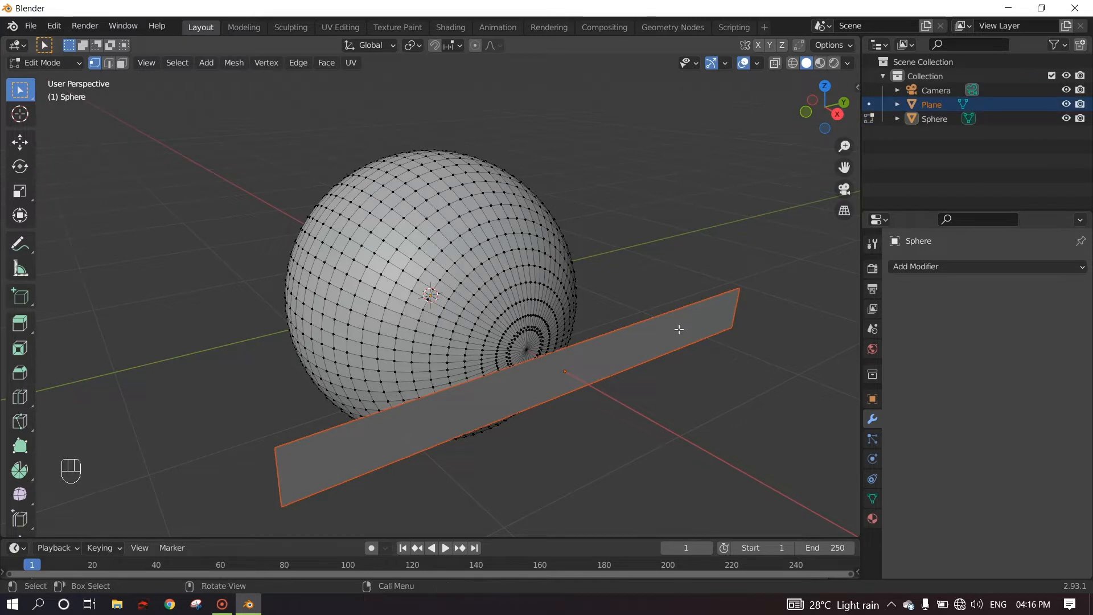
Knife Project the plane's outline onto the sphere from the right orthographic view, with Cut Through enabled
{"action": "left_click", "coordinate": [838, 115]}
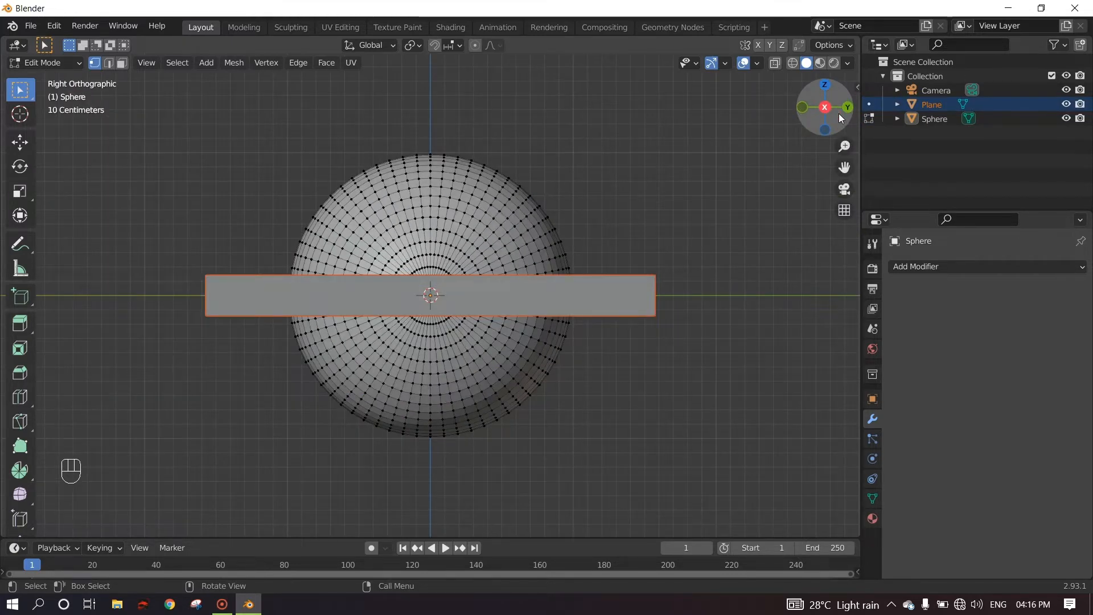
{"action": "left_click", "coordinate": [234, 64]}
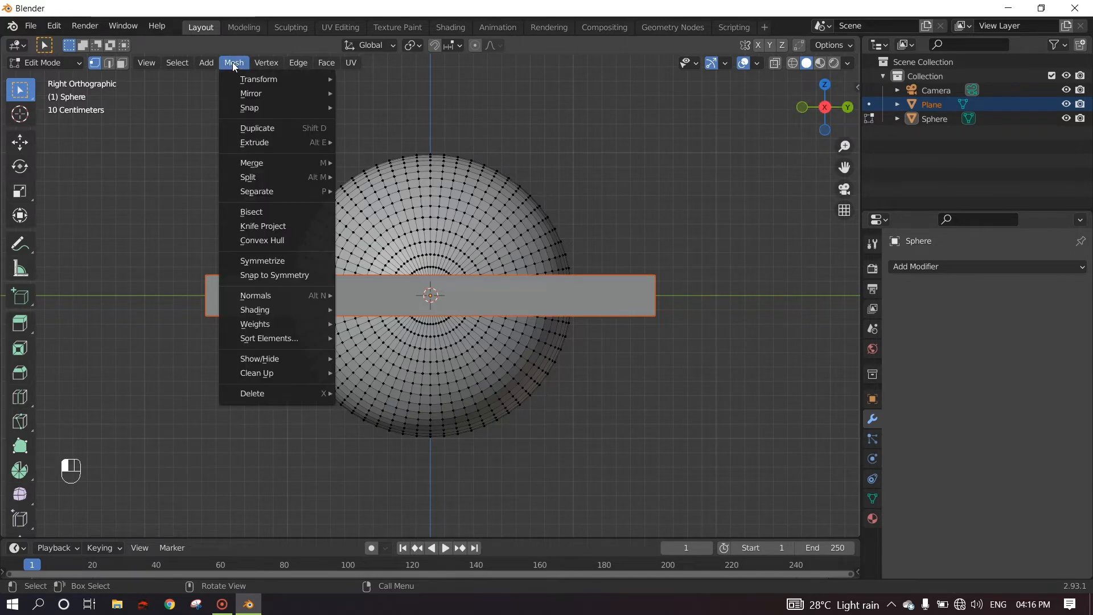
{"action": "left_click", "coordinate": [264, 227]}
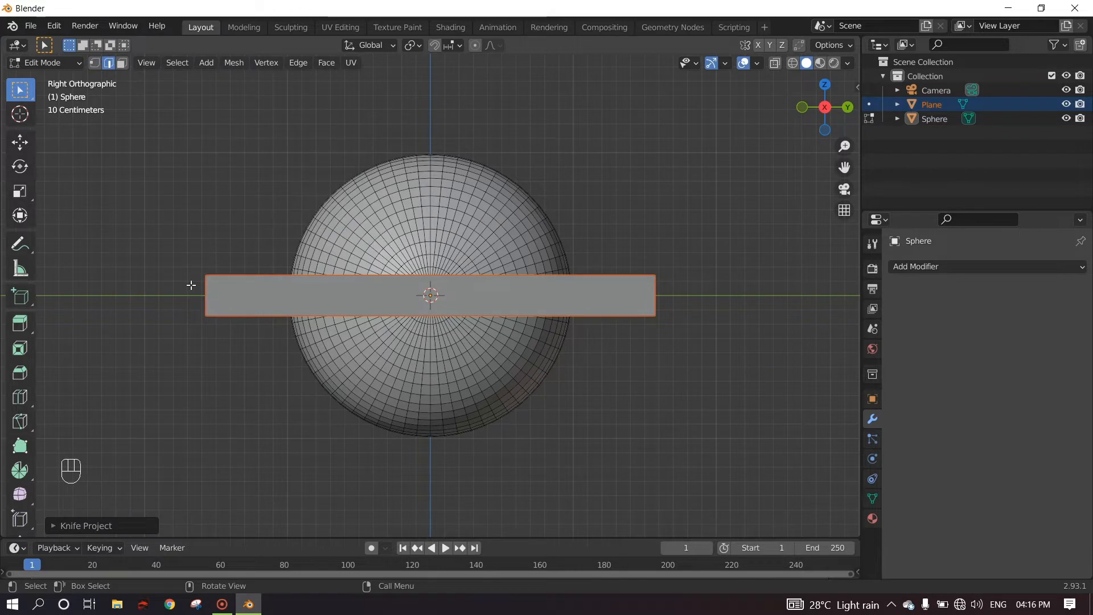
{"action": "left_click", "coordinate": [55, 526]}
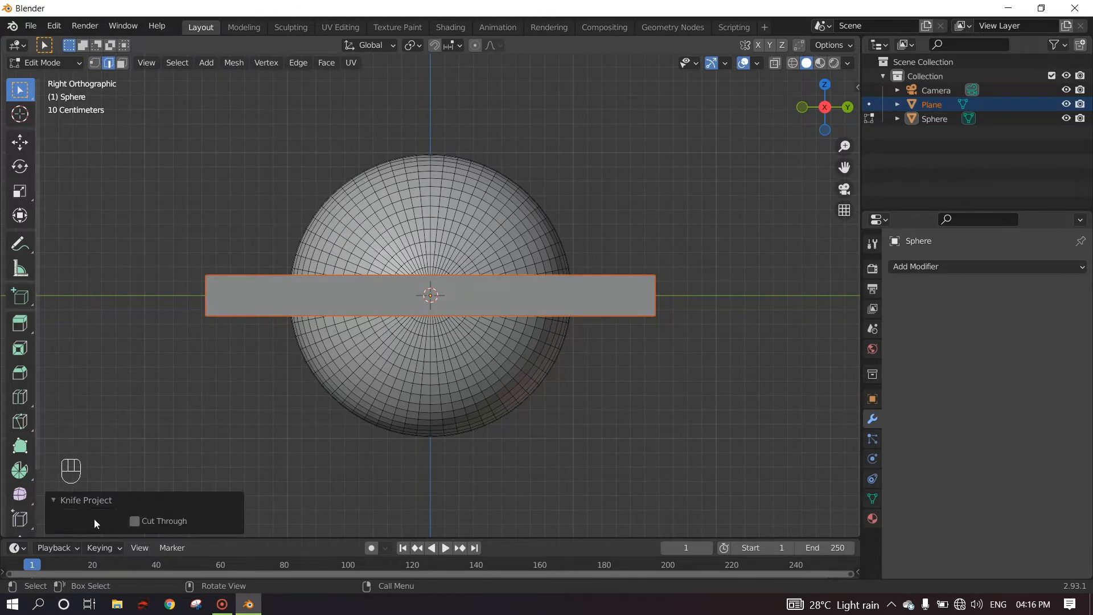
{"action": "left_click", "coordinate": [134, 522]}
{"action": "middle_click_drag", "start_coordinate": [196, 428], "coordinate": [387, 403]}
{"action": "middle_click_drag", "start_coordinate": [382, 344], "coordinate": [414, 315]}
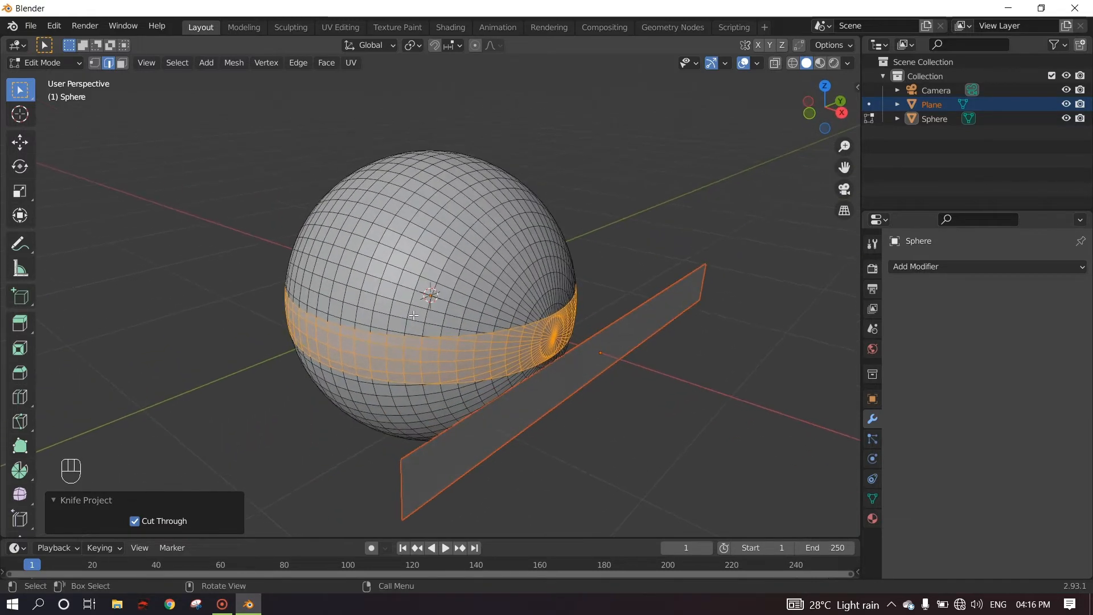
Return to Object Mode and delete the plane used as the cutter
{"action": "key", "text": "Tab"}
{"action": "middle_click_drag", "start_coordinate": [663, 390], "coordinate": [616, 410]}
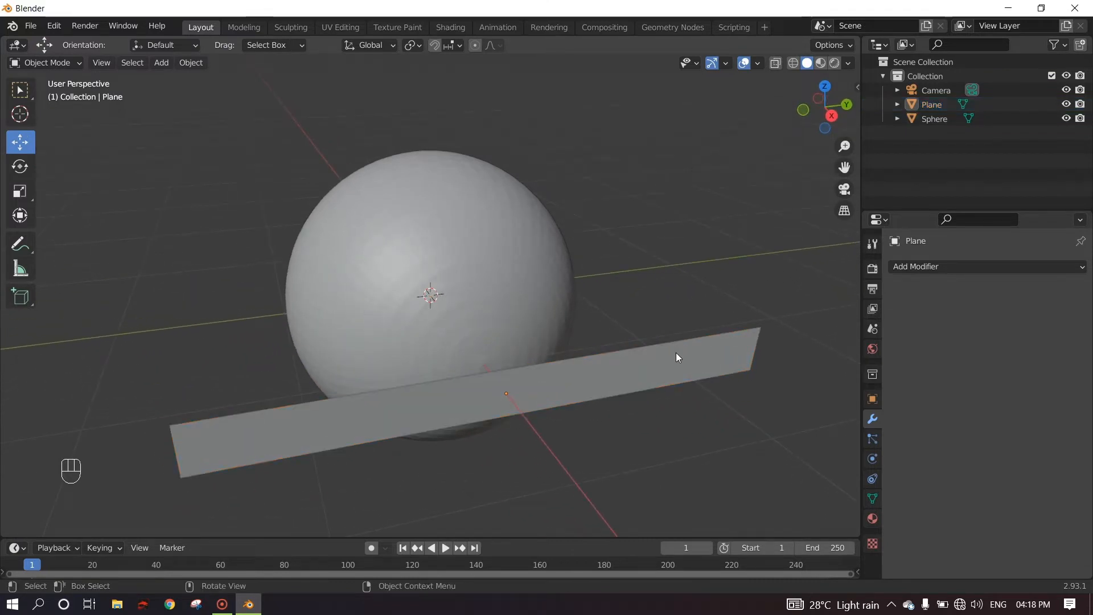
{"action": "left_click", "coordinate": [677, 356]}
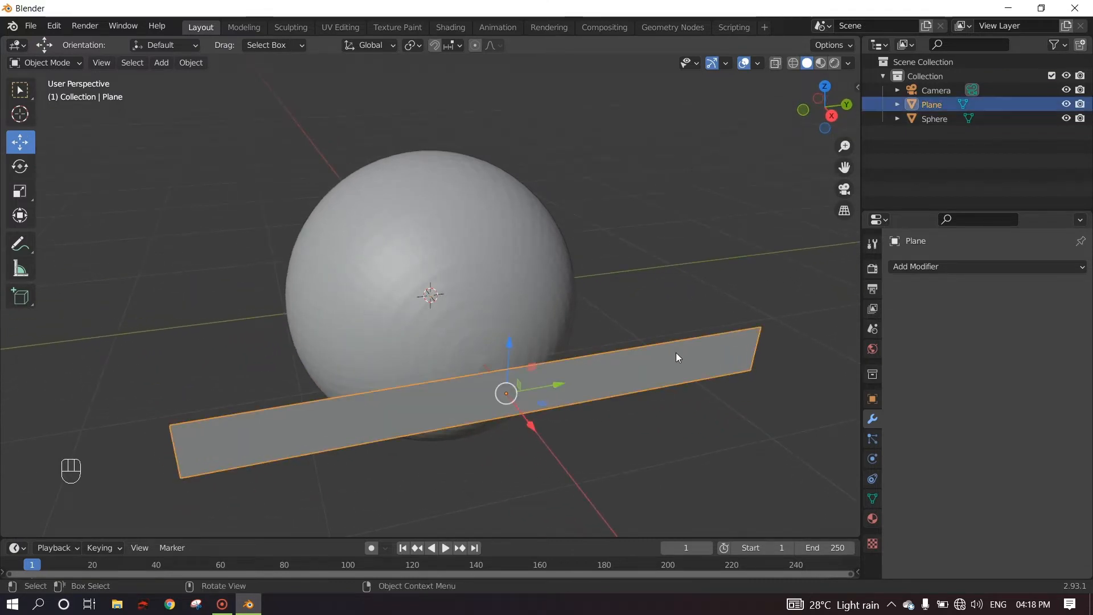
{"action": "key", "text": "x"}
{"action": "left_click", "coordinate": [667, 292]}
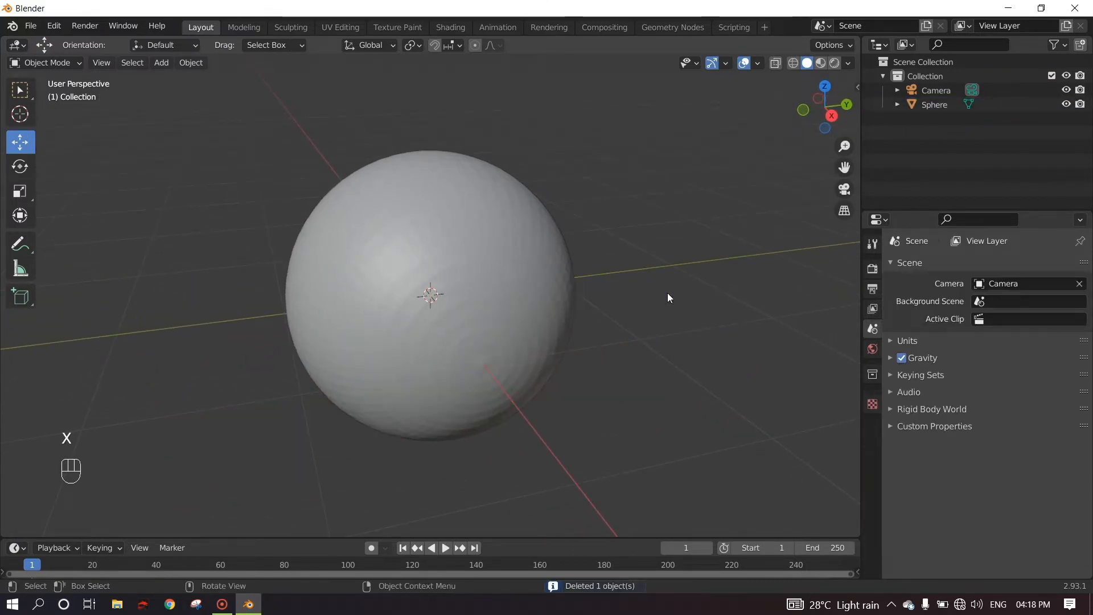
Enter Edit Mode on the sphere and add a small patch of edges just above the band near the pole using Circle Select
{"action": "middle_click_drag", "start_coordinate": [569, 384], "coordinate": [537, 386]}
{"action": "left_click", "coordinate": [500, 261]}
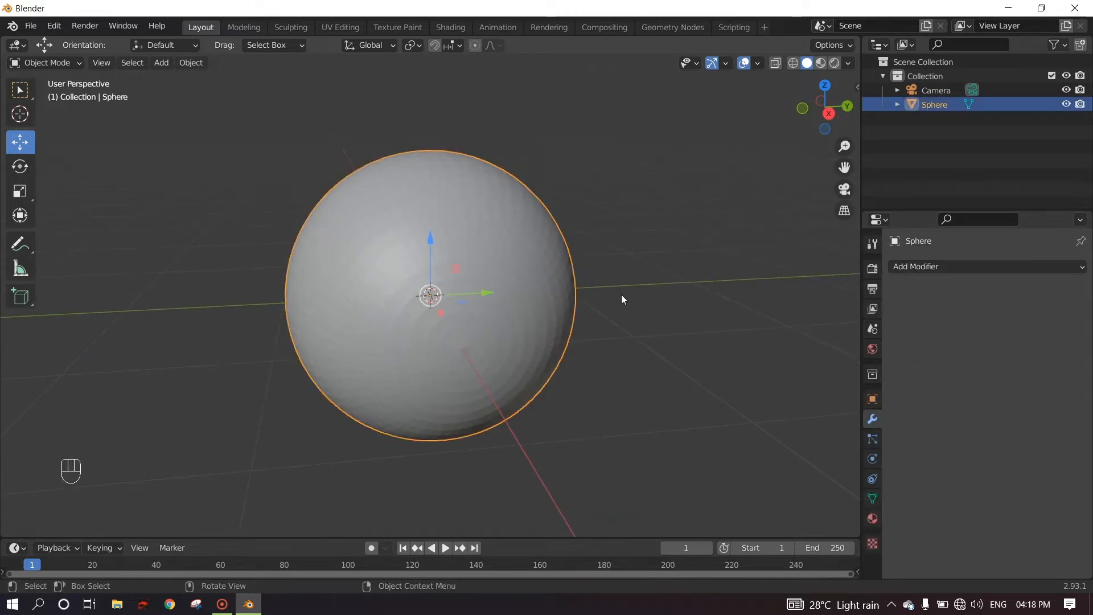
{"action": "key", "text": "Tab"}
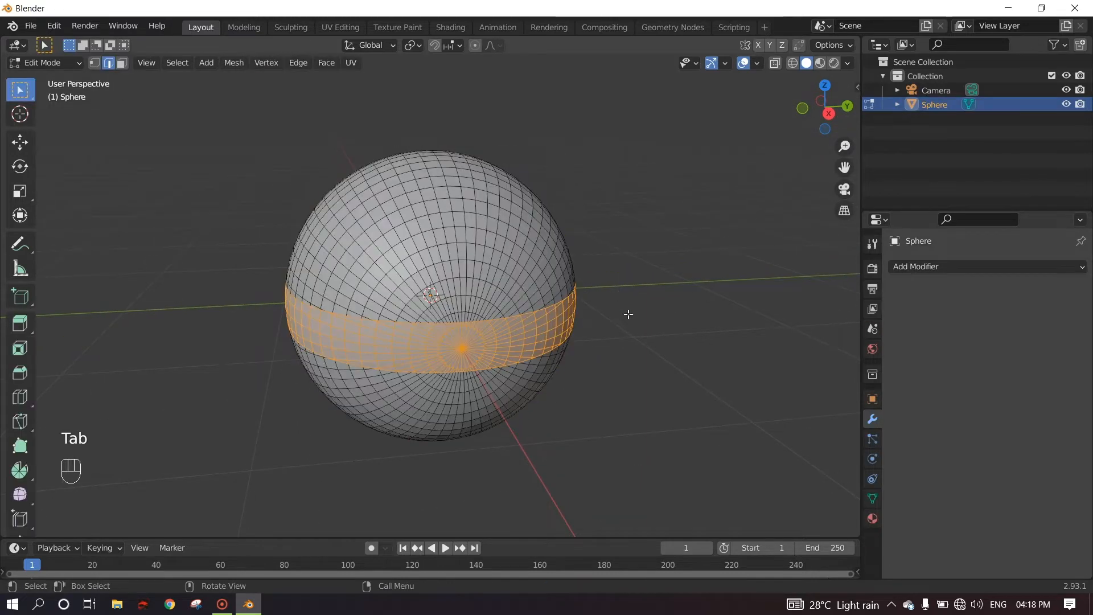
{"action": "middle_click_drag", "start_coordinate": [629, 312], "coordinate": [598, 322]}
{"action": "scroll", "coordinate": [434, 315], "scroll_direction": "up", "scroll_amount": 3}
{"action": "middle_click_drag", "start_coordinate": [434, 315], "coordinate": [566, 330]}
{"action": "scroll", "coordinate": [496, 347], "scroll_direction": "down", "scroll_amount": 2}
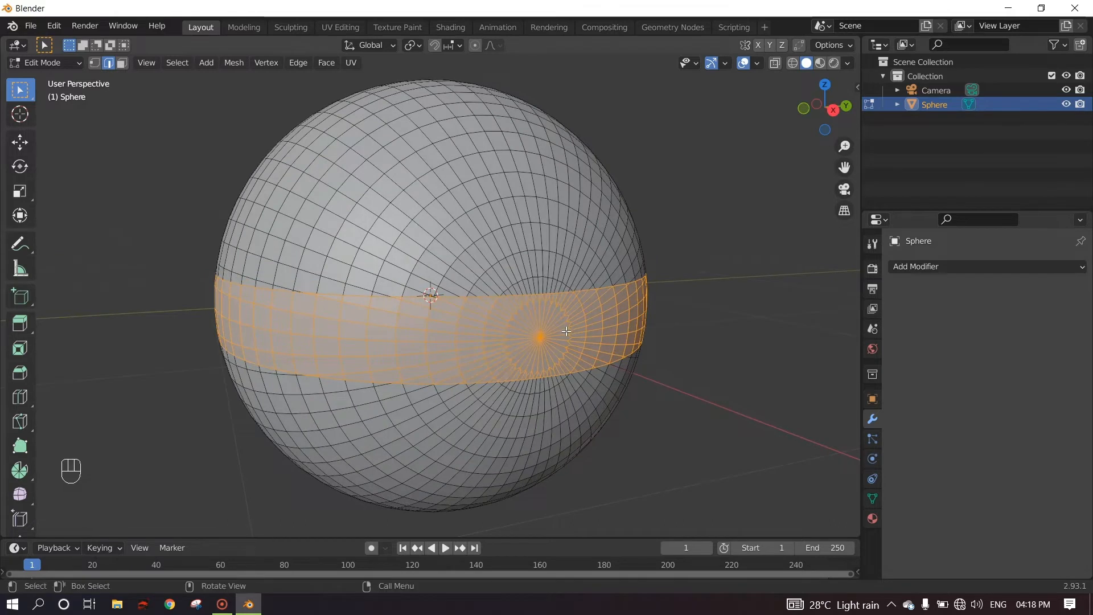
{"action": "key", "text": "c"}
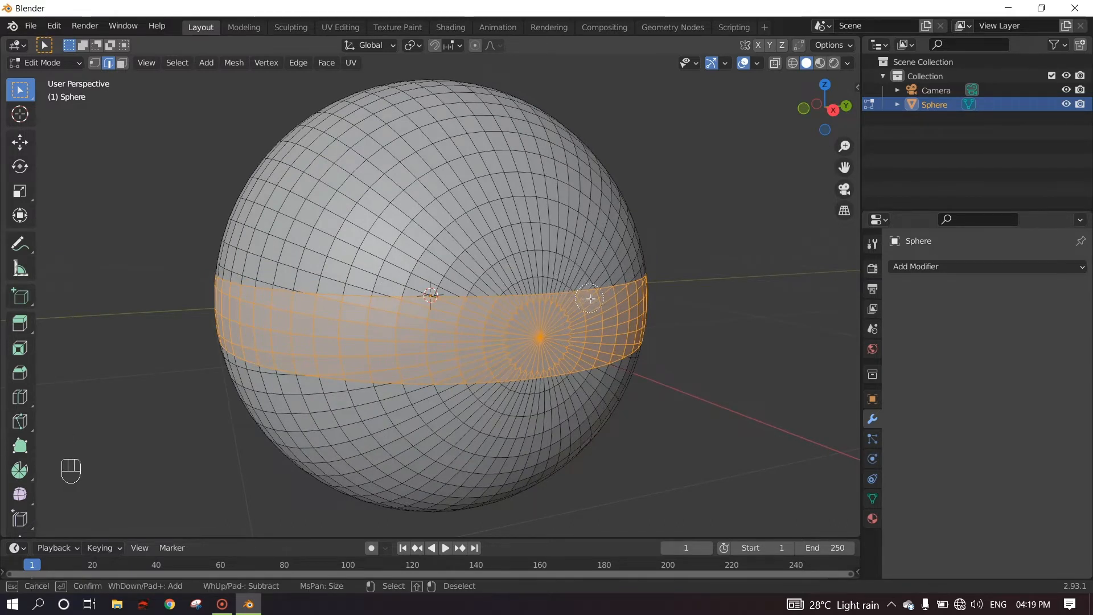
{"action": "mouse_move", "coordinate": [595, 299]}
{"action": "left_mouse_down"}
{"action": "mouse_move", "coordinate": [592, 268]}
{"action": "mouse_move", "coordinate": [581, 277]}
{"action": "left_mouse_up"}
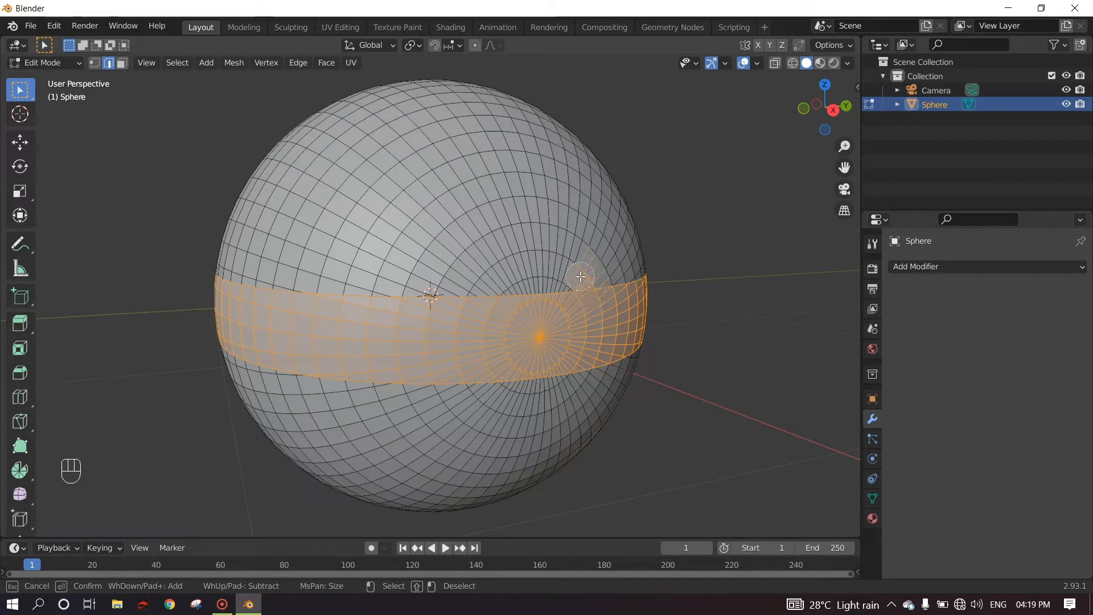
{"action": "right_click", "coordinate": [580, 276]}
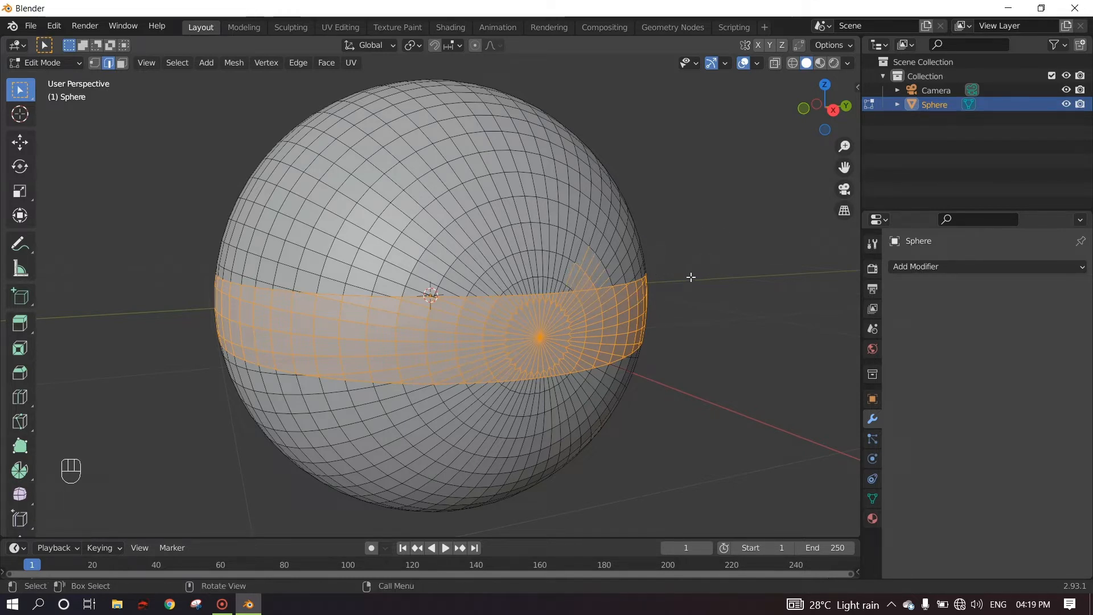
In face select mode, circle-select the faces above and below the band around the pole to add a round disc to the selection
{"action": "key", "text": "3"}
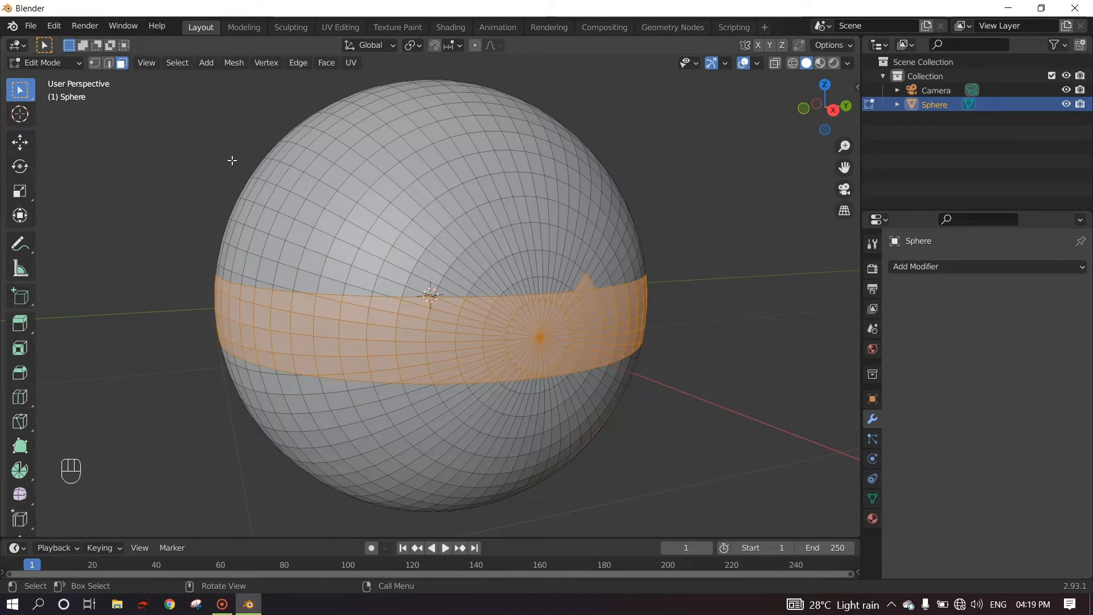
{"action": "key", "text": "1"}
{"action": "key", "text": "2"}
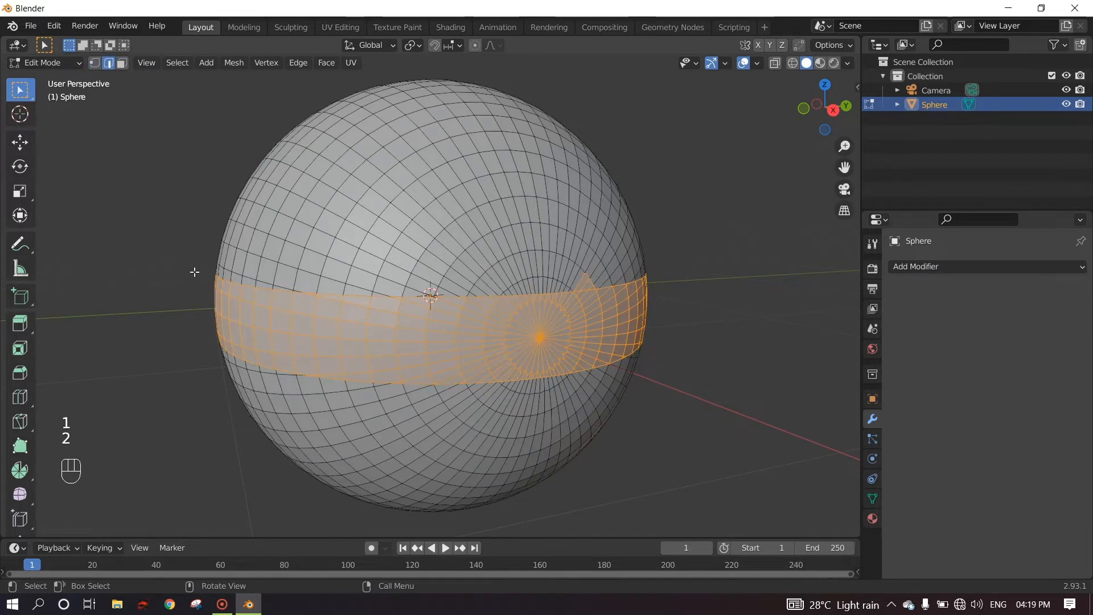
{"action": "key", "text": "3"}
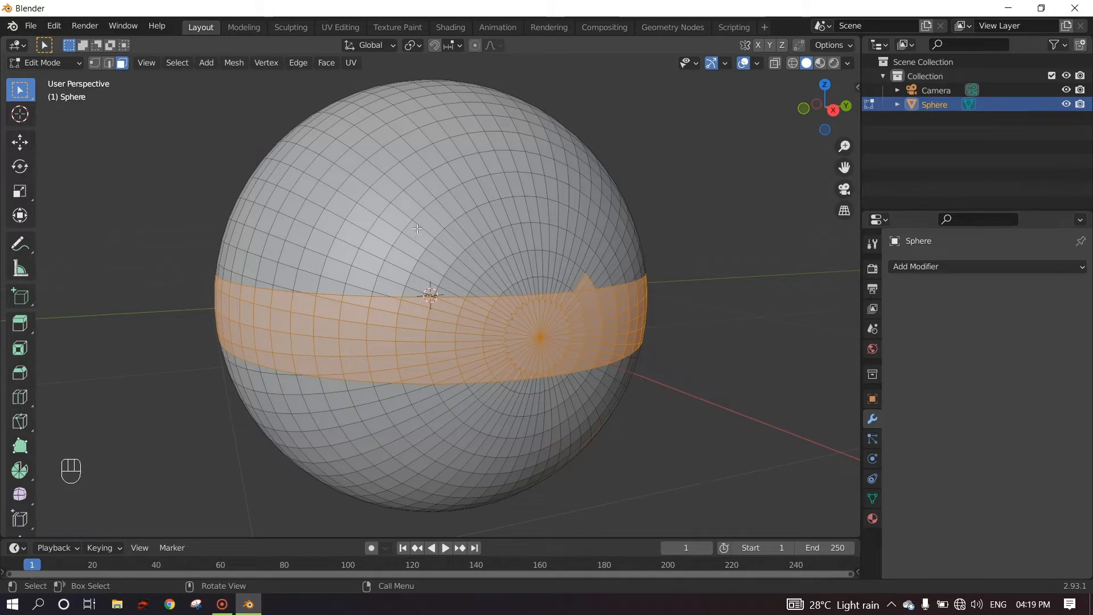
{"action": "key", "text": "c"}
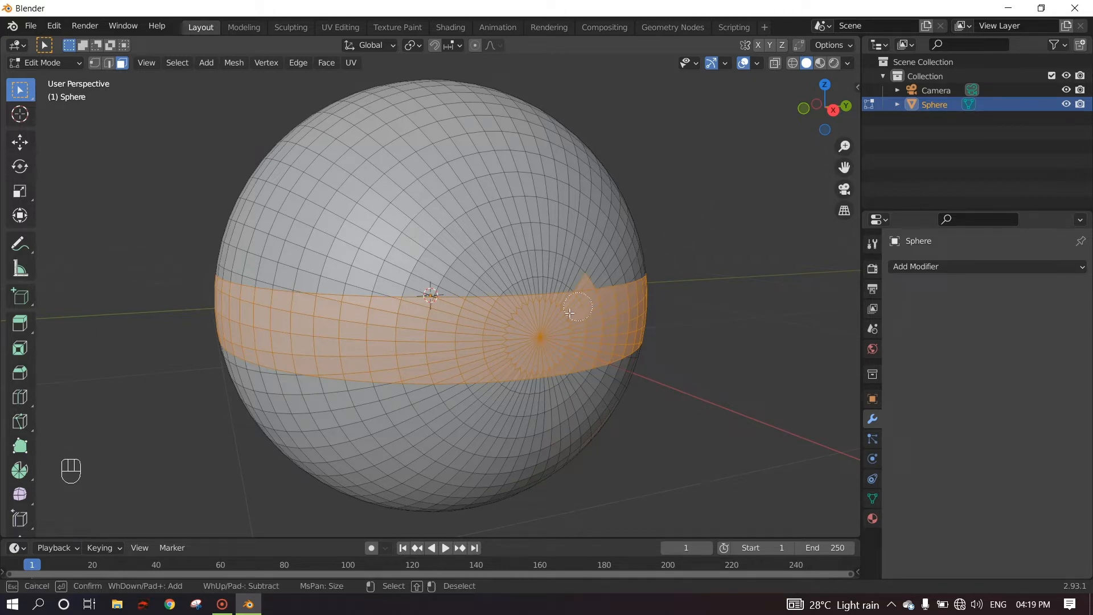
{"action": "mouse_move", "coordinate": [579, 302]}
{"action": "left_mouse_down"}
{"action": "mouse_move", "coordinate": [569, 288]}
{"action": "mouse_move", "coordinate": [525, 280]}
{"action": "mouse_move", "coordinate": [498, 292]}
{"action": "left_mouse_up"}
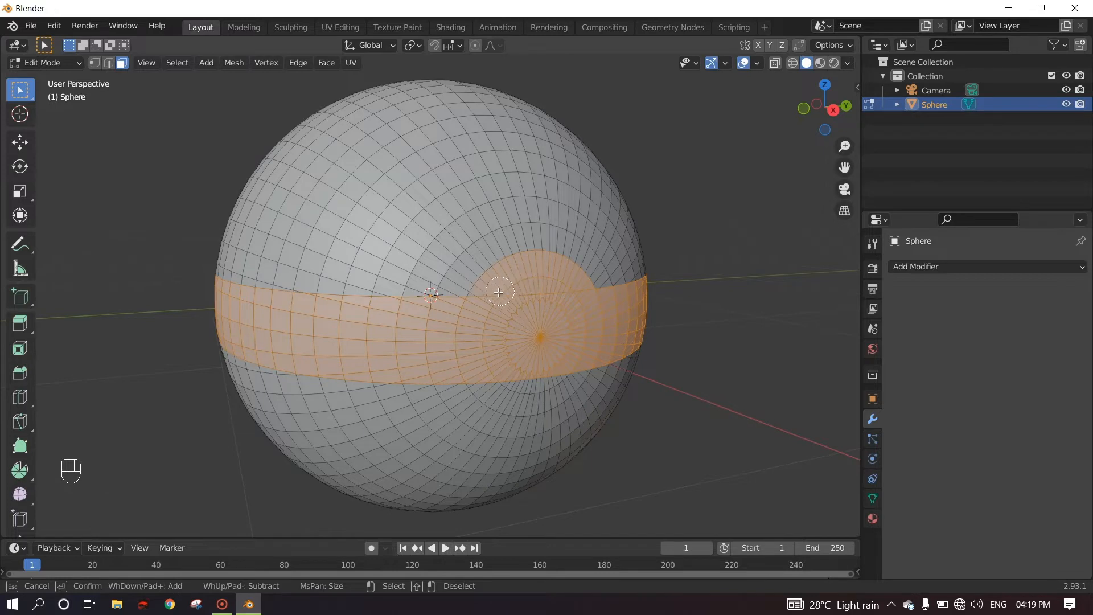
{"action": "mouse_move", "coordinate": [481, 351]}
{"action": "left_mouse_down"}
{"action": "mouse_move", "coordinate": [490, 384]}
{"action": "mouse_move", "coordinate": [518, 391]}
{"action": "mouse_move", "coordinate": [575, 366]}
{"action": "mouse_move", "coordinate": [522, 333]}
{"action": "left_mouse_up"}
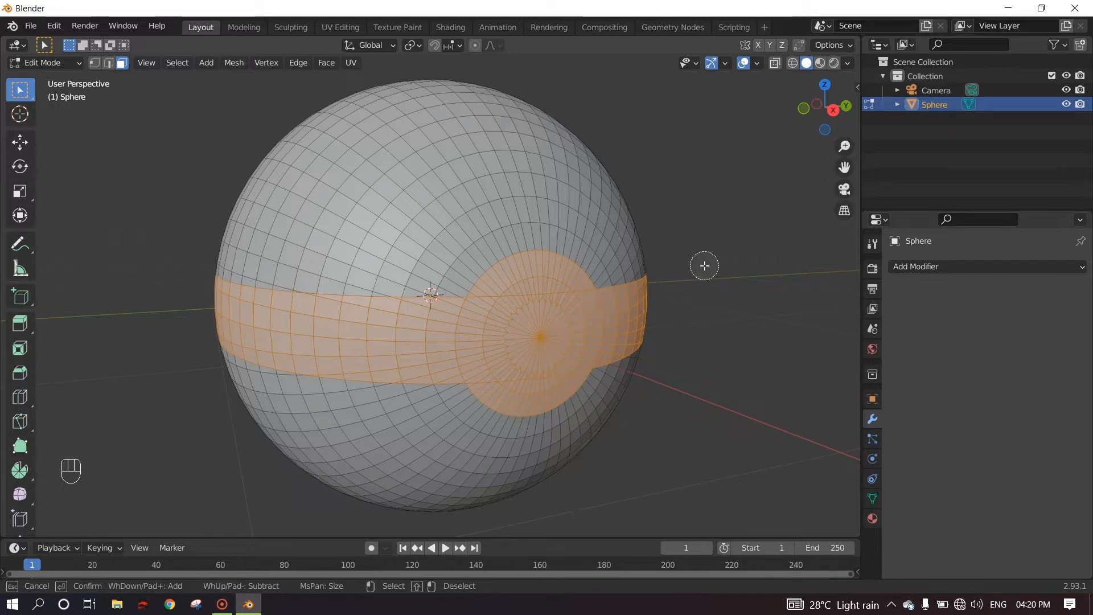
{"action": "right_click", "coordinate": [705, 266]}
Inspect the selected disc and band faces around the sphere's pole for gaps in the selection
{"action": "middle_click_drag", "start_coordinate": [668, 339], "coordinate": [607, 327]}
{"action": "scroll", "coordinate": [524, 322], "scroll_direction": "up", "scroll_amount": 2}
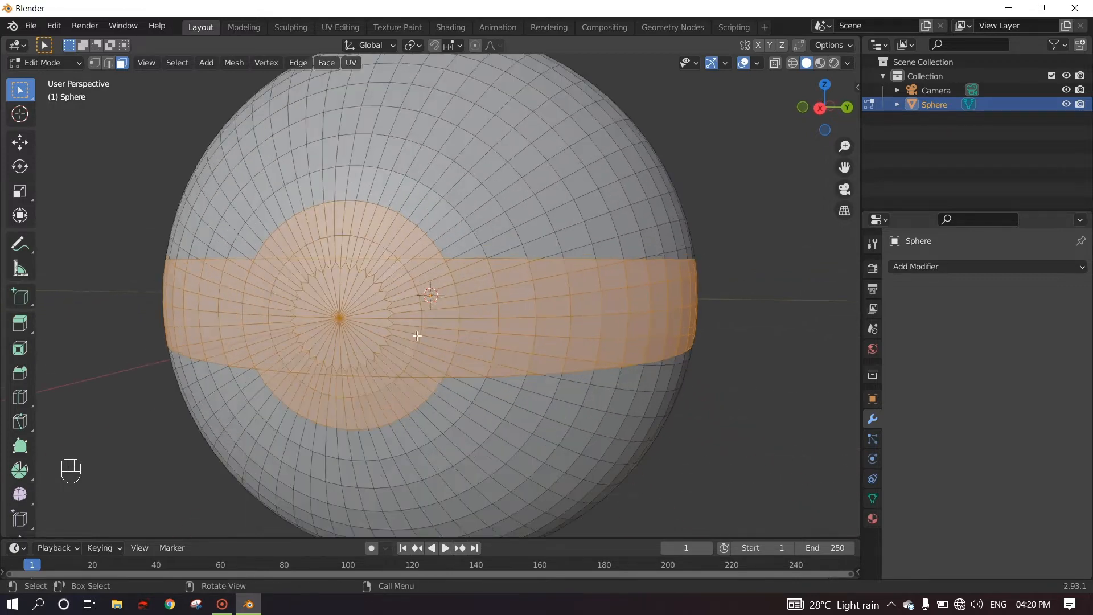
{"action": "middle_click_drag", "start_coordinate": [414, 337], "coordinate": [438, 328]}
{"action": "scroll", "coordinate": [433, 299], "scroll_direction": "up", "scroll_amount": 5}
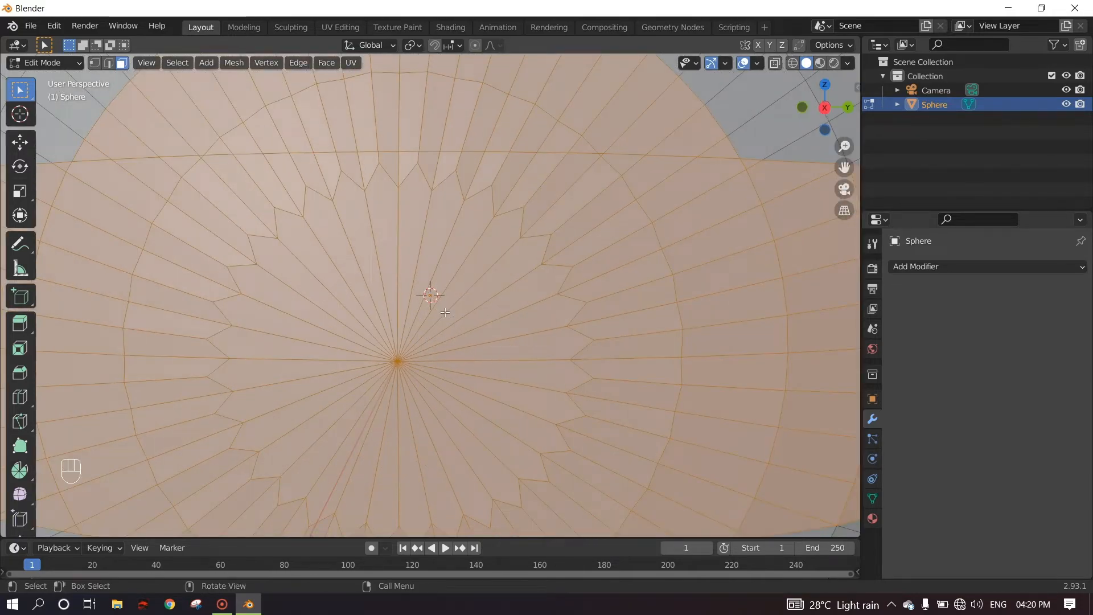
{"action": "scroll", "coordinate": [445, 312], "scroll_direction": "down", "scroll_amount": 3}
{"action": "middle_click_drag", "start_coordinate": [444, 312], "coordinate": [430, 318]}
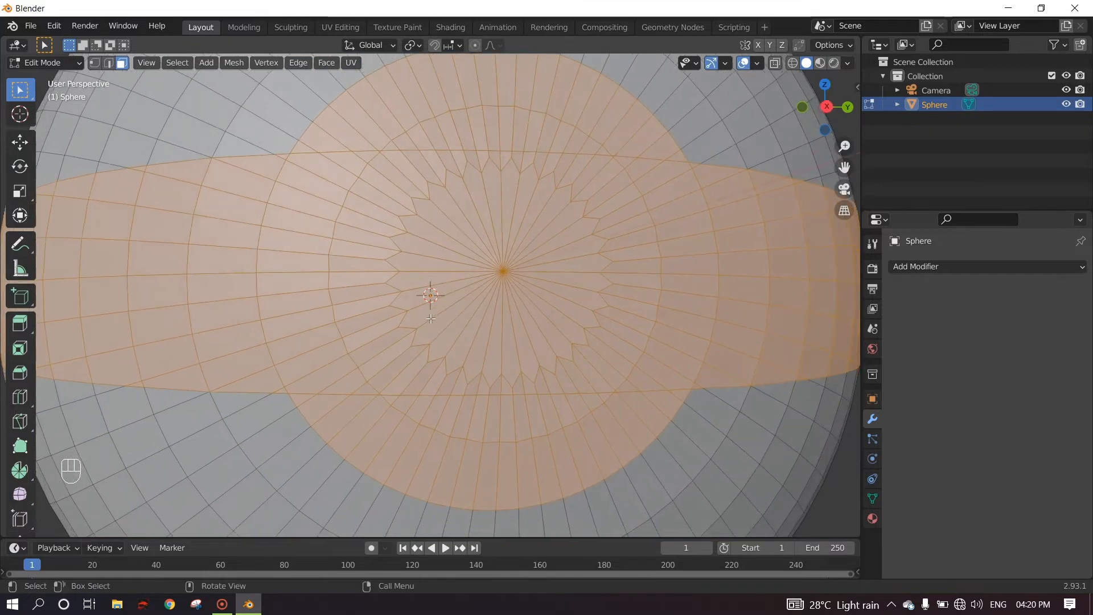
{"action": "scroll", "coordinate": [531, 311], "scroll_direction": "down", "scroll_amount": 6}
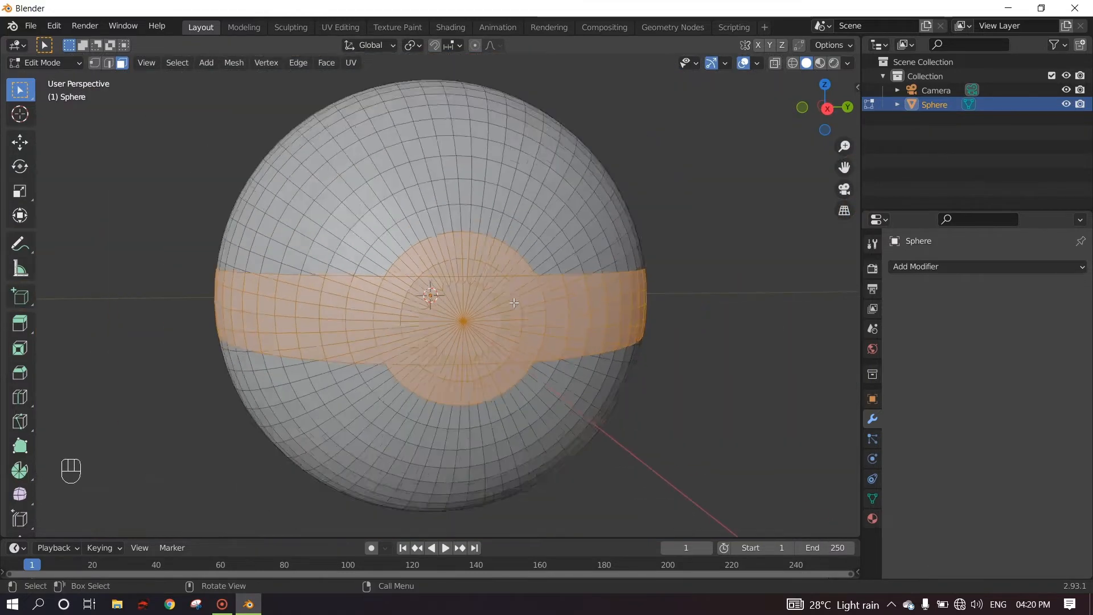
Extrude the selected band and disc faces and scale them inward to about 0.951 to form a recess around the sphere
{"action": "middle_click_drag", "start_coordinate": [529, 310], "coordinate": [555, 309]}
{"action": "scroll", "coordinate": [557, 309], "scroll_direction": "up", "scroll_amount": 1}
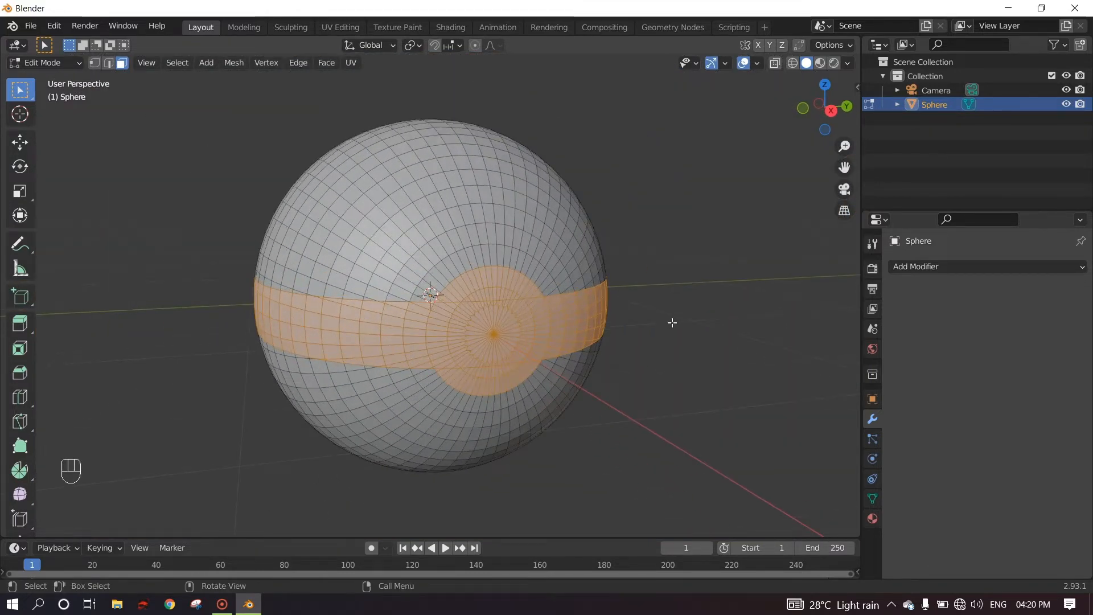
{"action": "middle_click_drag", "start_coordinate": [630, 329], "coordinate": [649, 342]}
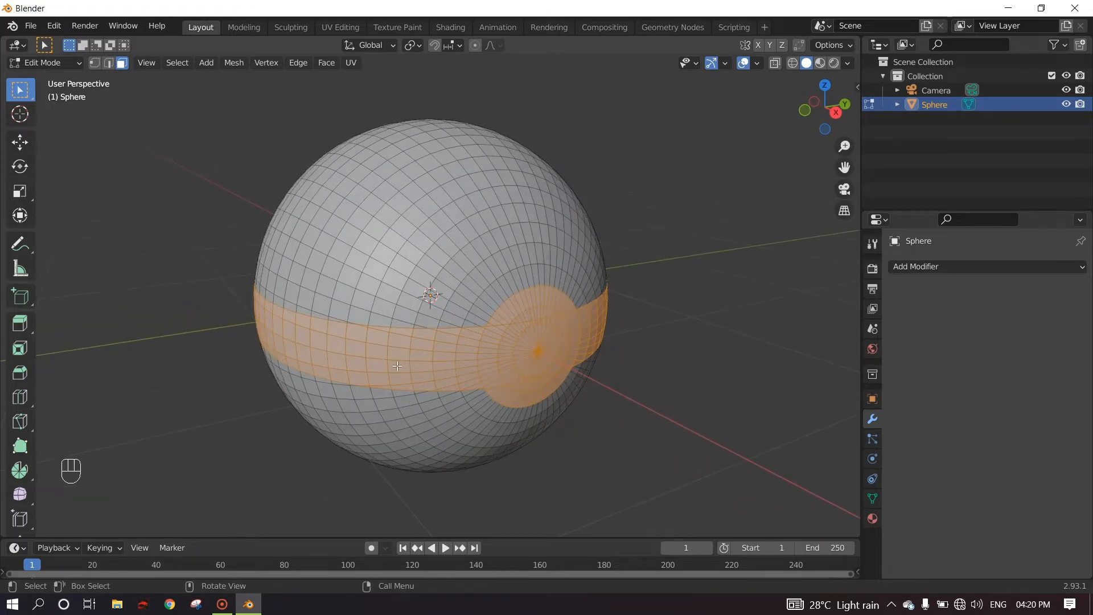
{"action": "middle_click_drag", "start_coordinate": [397, 366], "coordinate": [424, 371]}
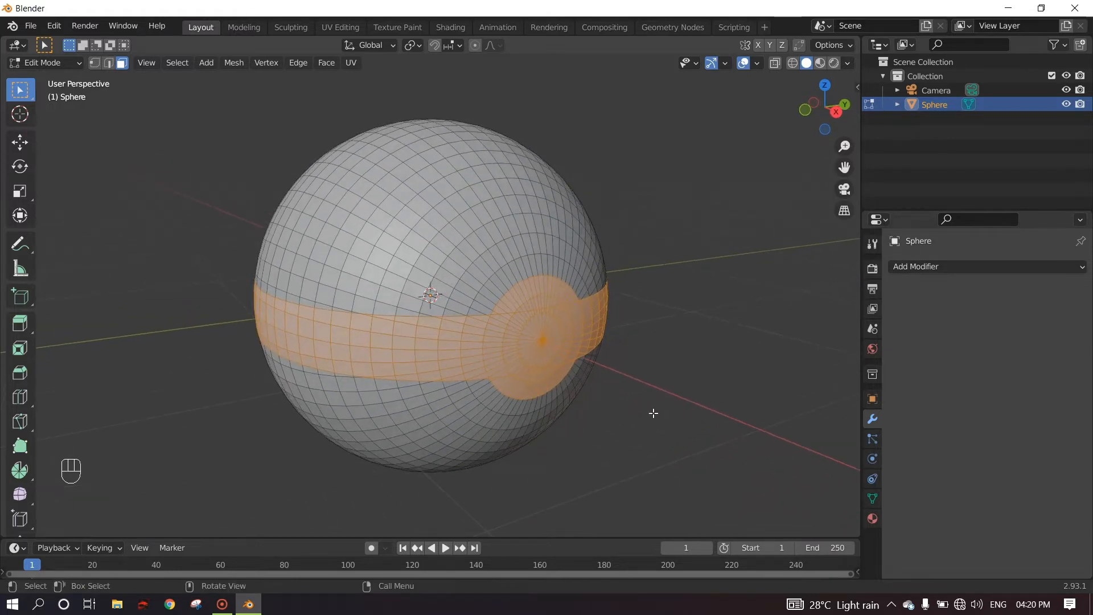
{"action": "key", "text": "e"}
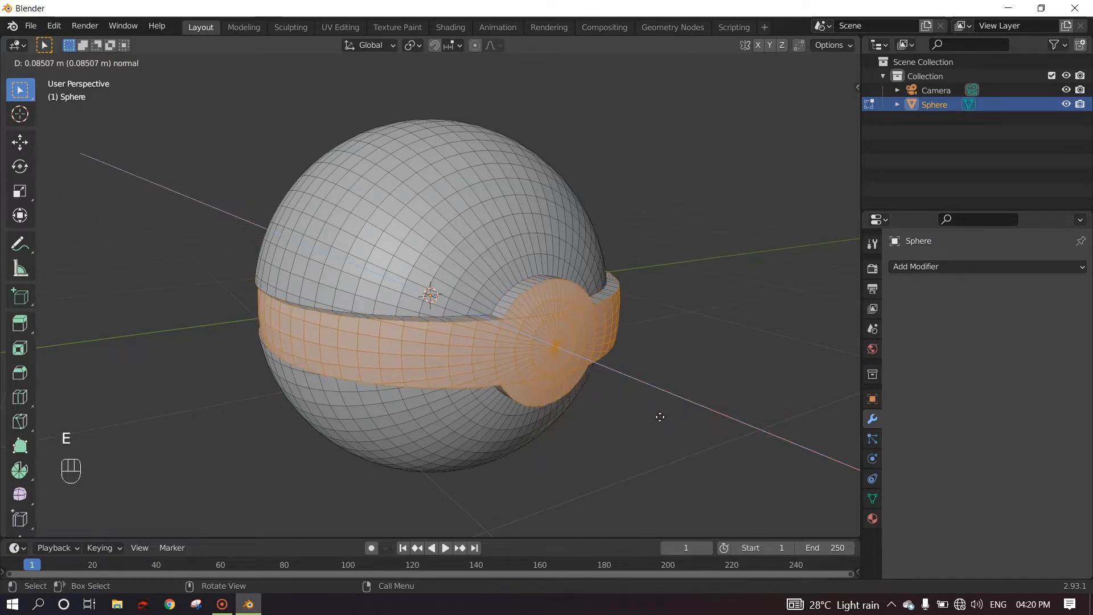
{"action": "left_click", "coordinate": [662, 417]}
{"action": "key", "text": "s"}
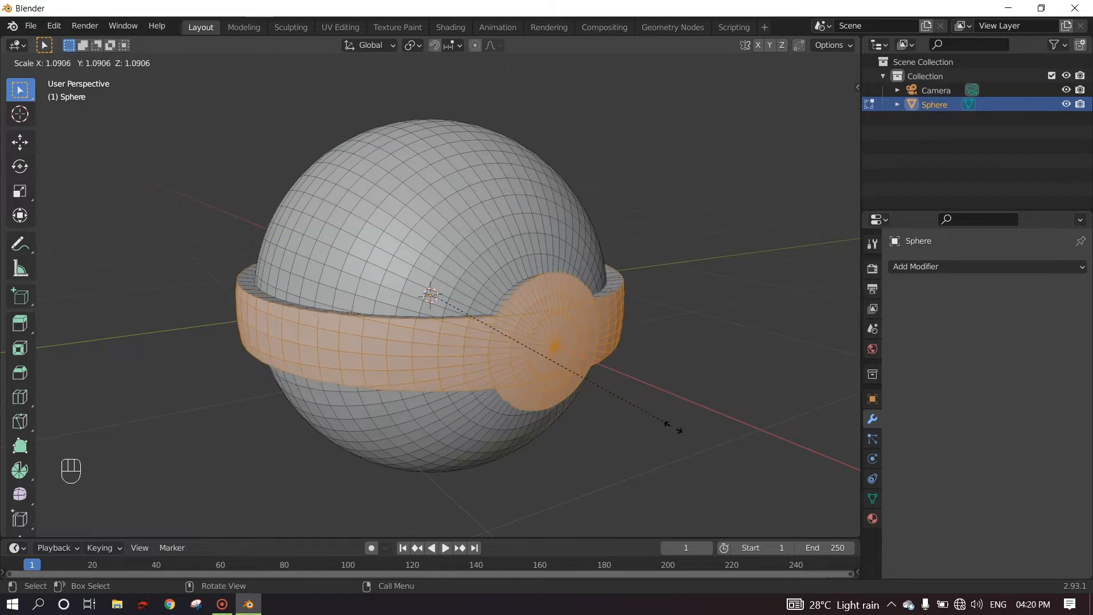
{"action": "left_click", "coordinate": [634, 421]}
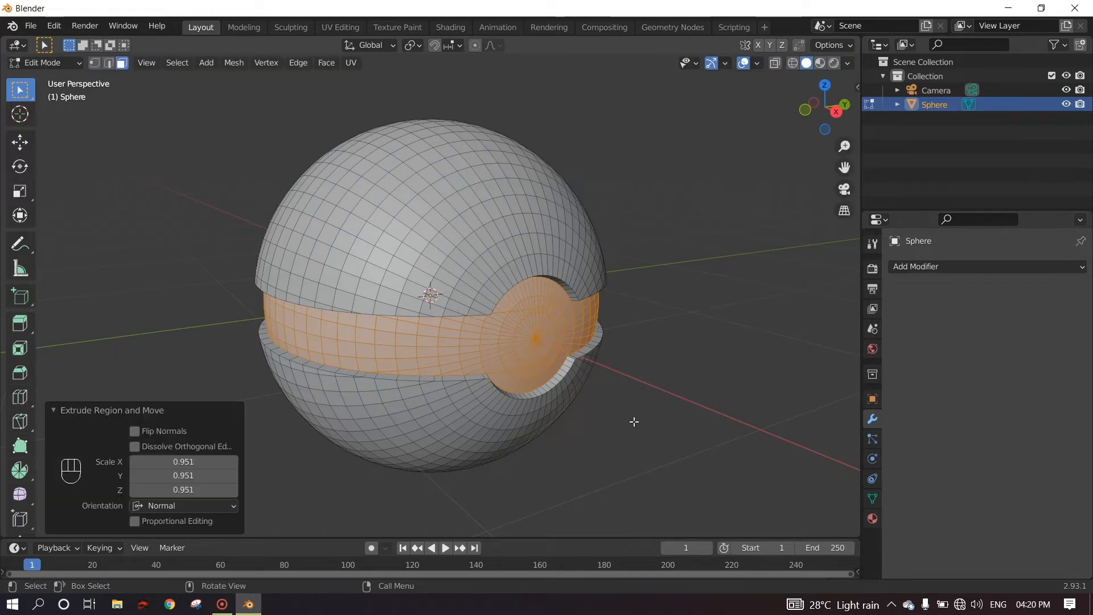
Return to Object Mode and apply smooth shading to the sphere
{"action": "middle_click_drag", "start_coordinate": [634, 421], "coordinate": [619, 361]}
{"action": "key", "text": "Tab"}
{"action": "scroll", "coordinate": [635, 367], "scroll_direction": "up", "scroll_amount": 3}
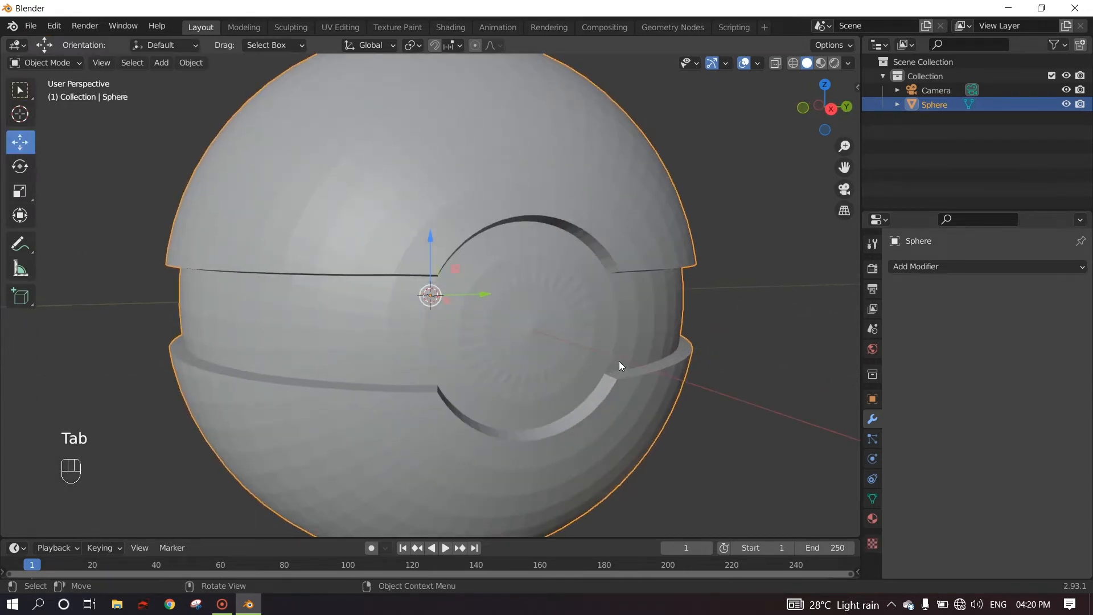
{"action": "right_click", "coordinate": [636, 185]}
{"action": "left_click", "coordinate": [632, 186]}
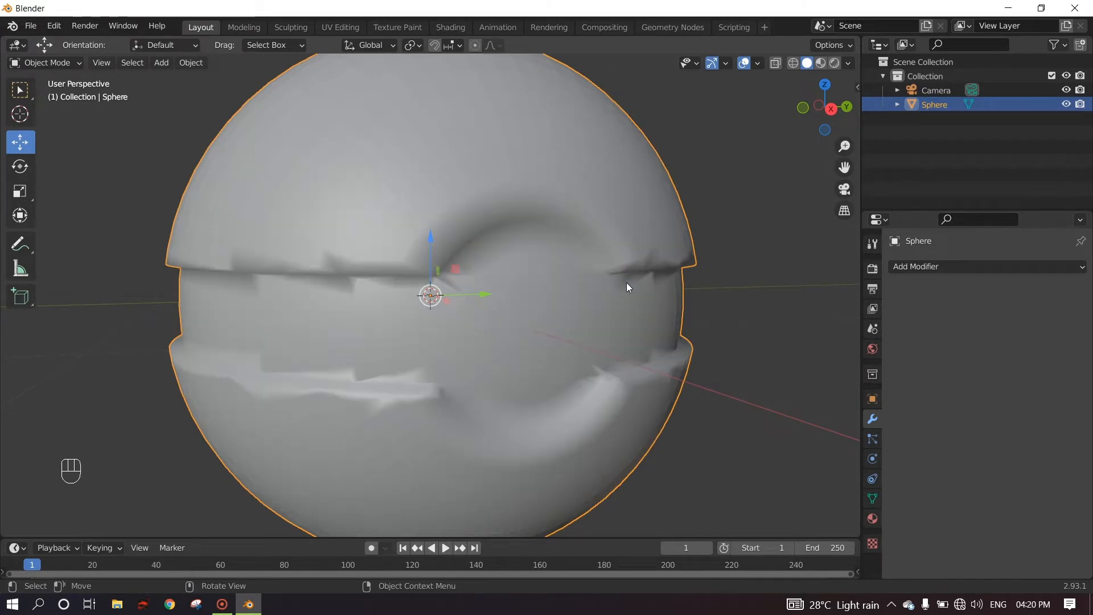
Enable Auto Smooth at 30° in the sphere's mesh normals settings
{"action": "middle_click_drag", "start_coordinate": [628, 287], "coordinate": [591, 290]}
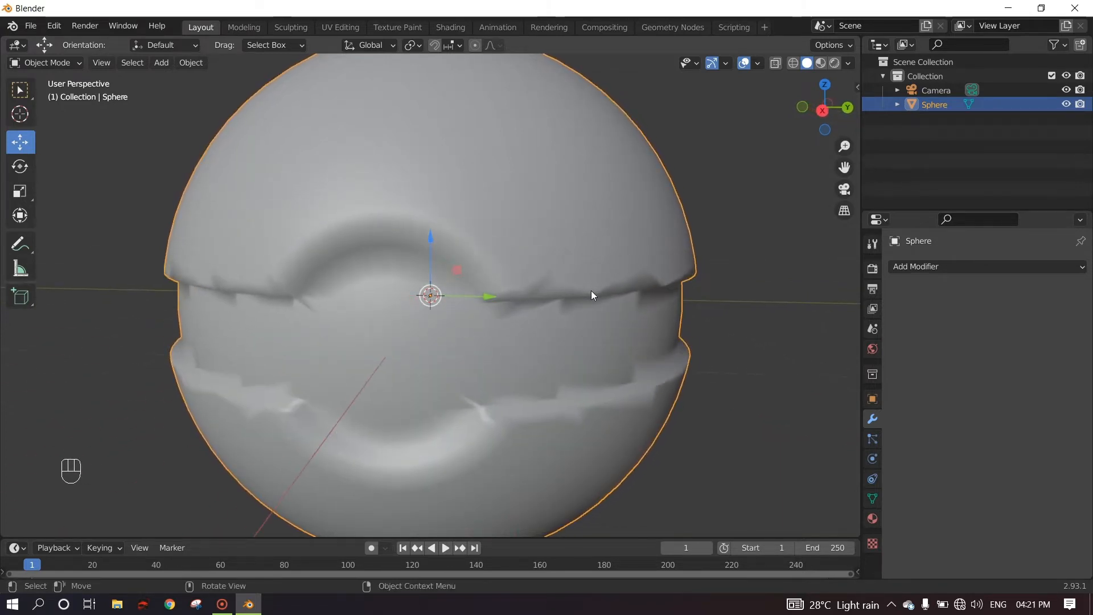
{"action": "left_click", "coordinate": [873, 497]}
{"action": "left_click", "coordinate": [894, 509]}
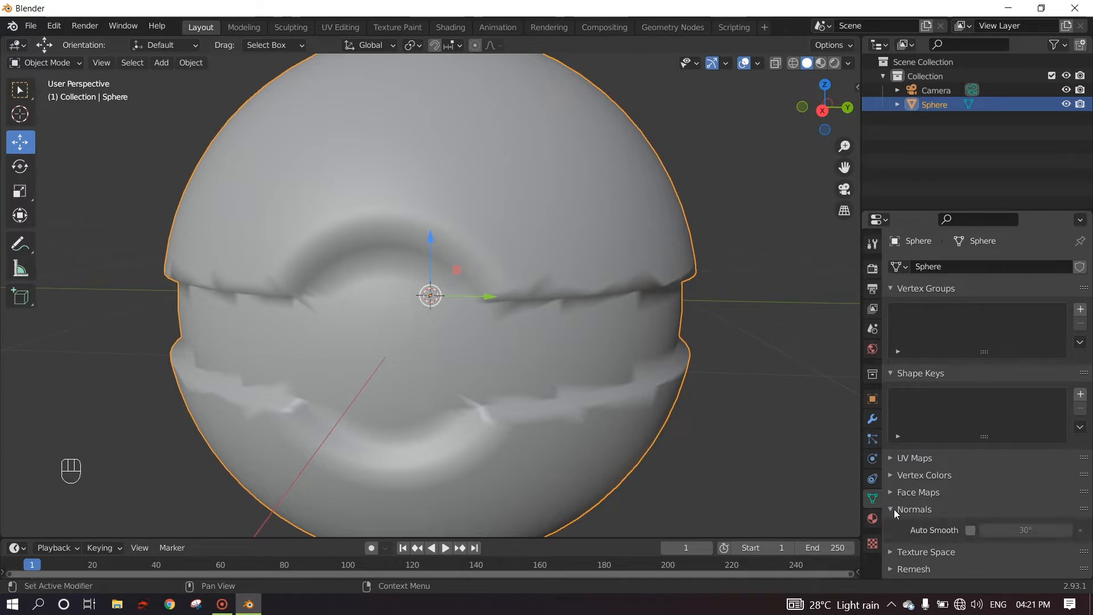
{"action": "left_click", "coordinate": [969, 531]}
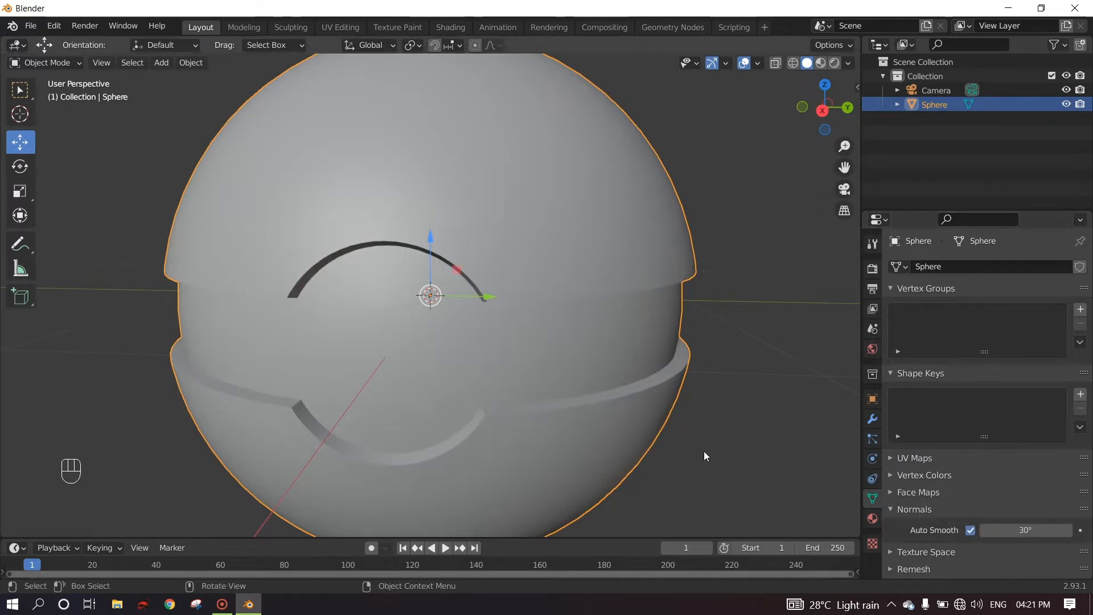
{"action": "mouse_move", "coordinate": [704, 451]}
{"action": "middle_mouse_down"}
{"action": "mouse_move", "coordinate": [593, 395]}
{"action": "mouse_move", "coordinate": [638, 374]}
{"action": "mouse_move", "coordinate": [647, 355]}
{"action": "mouse_move", "coordinate": [554, 355]}
{"action": "mouse_move", "coordinate": [576, 399]}
{"action": "mouse_move", "coordinate": [609, 408]}
{"action": "mouse_move", "coordinate": [582, 384]}
{"action": "mouse_move", "coordinate": [583, 286]}
{"action": "middle_mouse_up"}
{"action": "scroll", "coordinate": [578, 251], "scroll_direction": "up", "scroll_amount": 3}
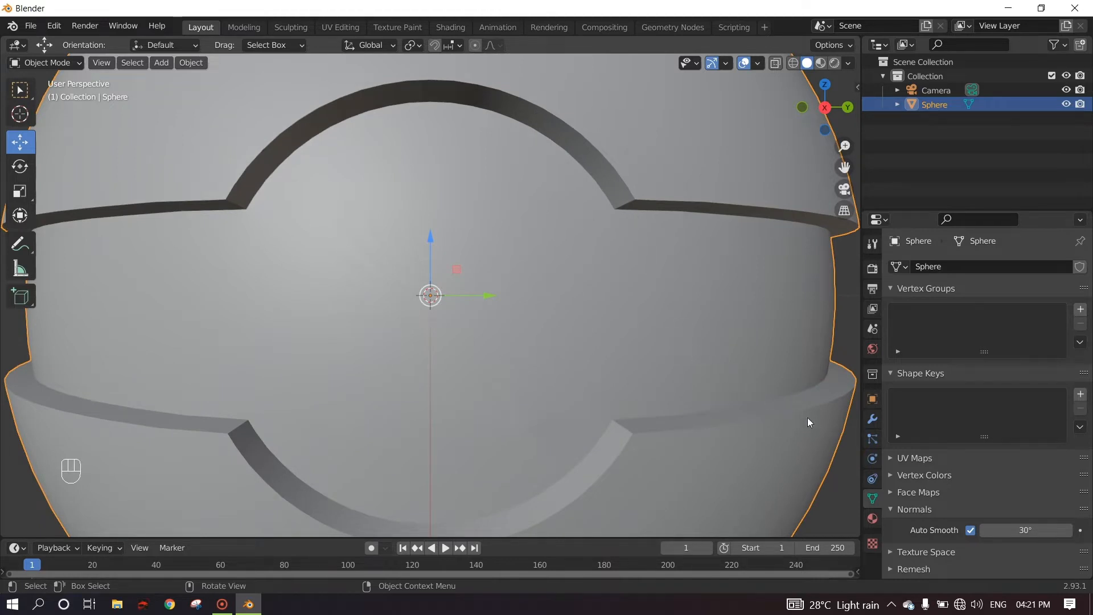
Add a Bevel modifier to the sphere and set its segments to 5
{"action": "left_click", "coordinate": [873, 420]}
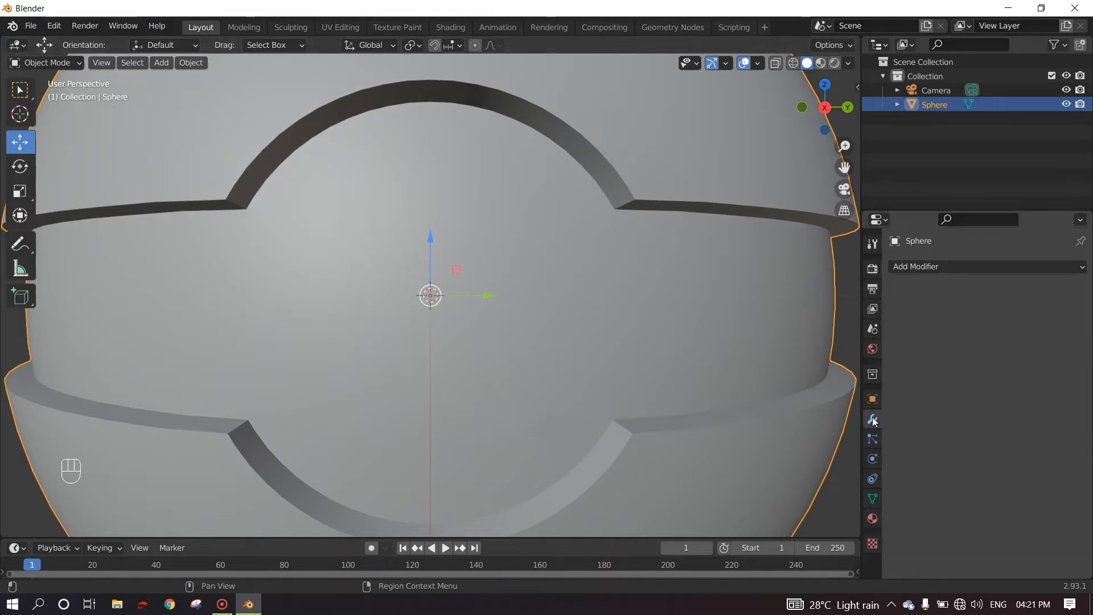
{"action": "left_click", "coordinate": [958, 264]}
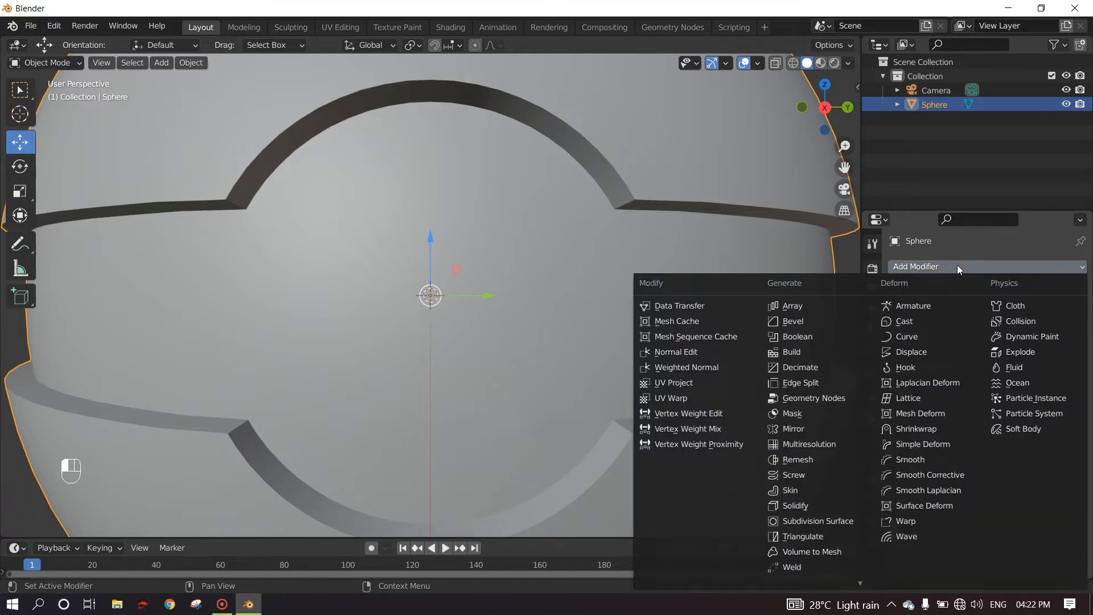
{"action": "left_click", "coordinate": [798, 322]}
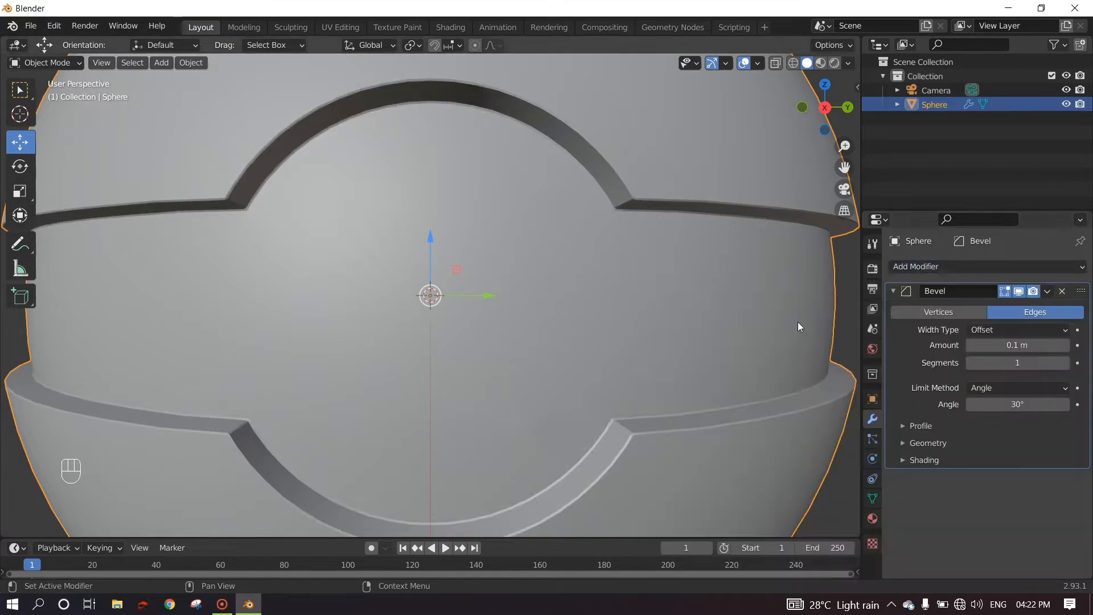
{"action": "scroll", "coordinate": [637, 192], "scroll_direction": "up", "scroll_amount": 3}
{"action": "middle_click_drag", "start_coordinate": [637, 193], "coordinate": [682, 237]}
{"action": "scroll", "coordinate": [716, 295], "scroll_direction": "down", "scroll_amount": 3}
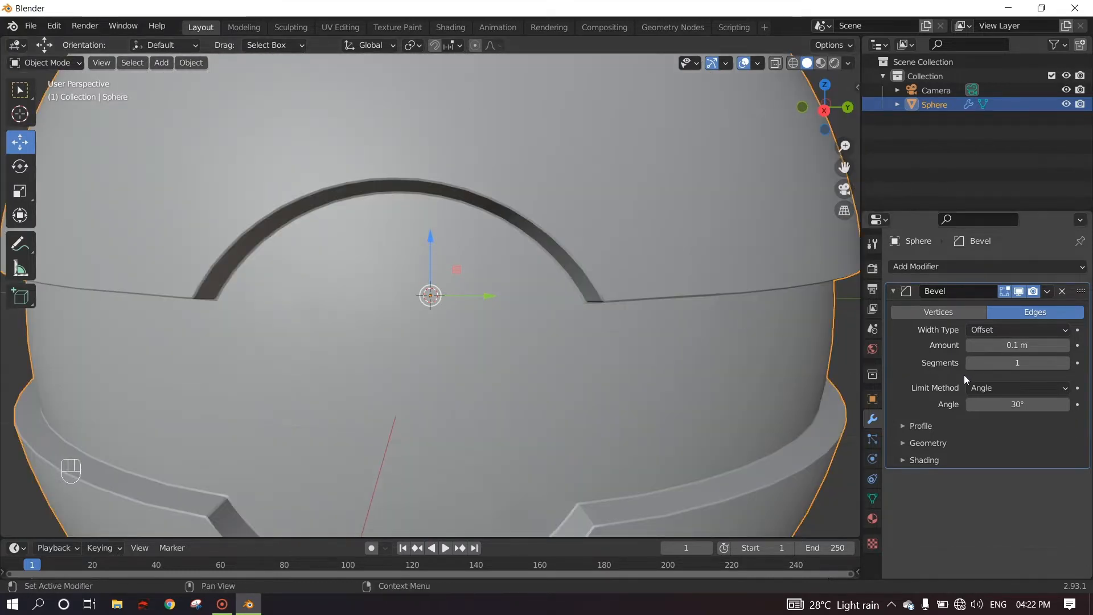
{"action": "left_click_drag", "start_coordinate": [1060, 363], "coordinate": [1085, 363]}
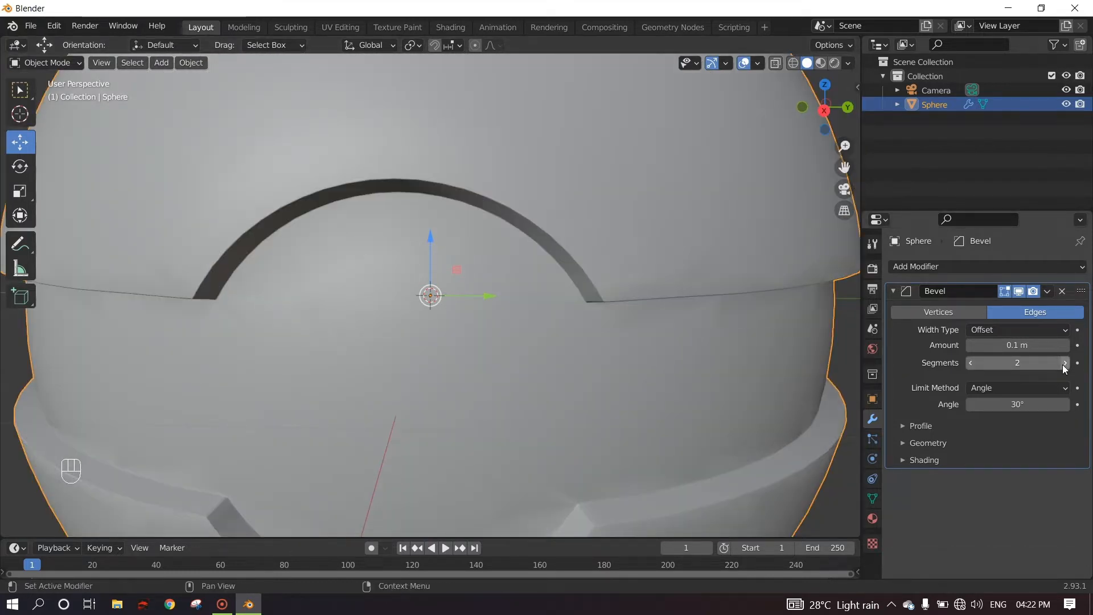
{"action": "middle_click_drag", "start_coordinate": [512, 341], "coordinate": [561, 361]}
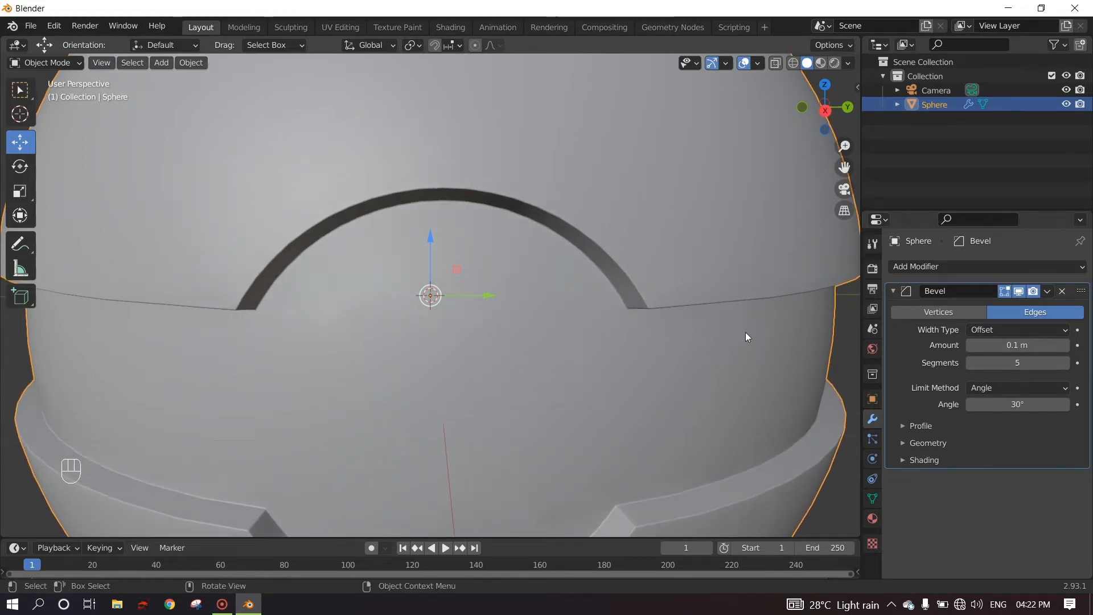
Add a Subdivision Surface modifier to the sphere below the Bevel modifier
{"action": "left_click", "coordinate": [954, 265]}
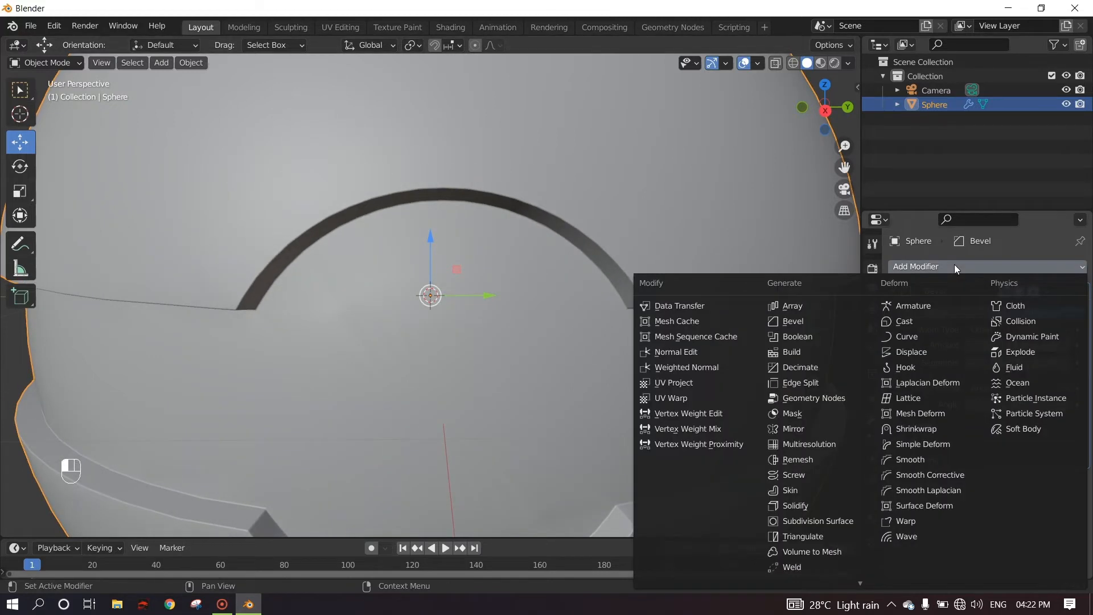
{"action": "left_click", "coordinate": [828, 521]}
{"action": "middle_click_drag", "start_coordinate": [557, 126], "coordinate": [548, 184], "text": "shift"}
{"action": "scroll", "coordinate": [523, 192], "scroll_direction": "up", "scroll_amount": 1}
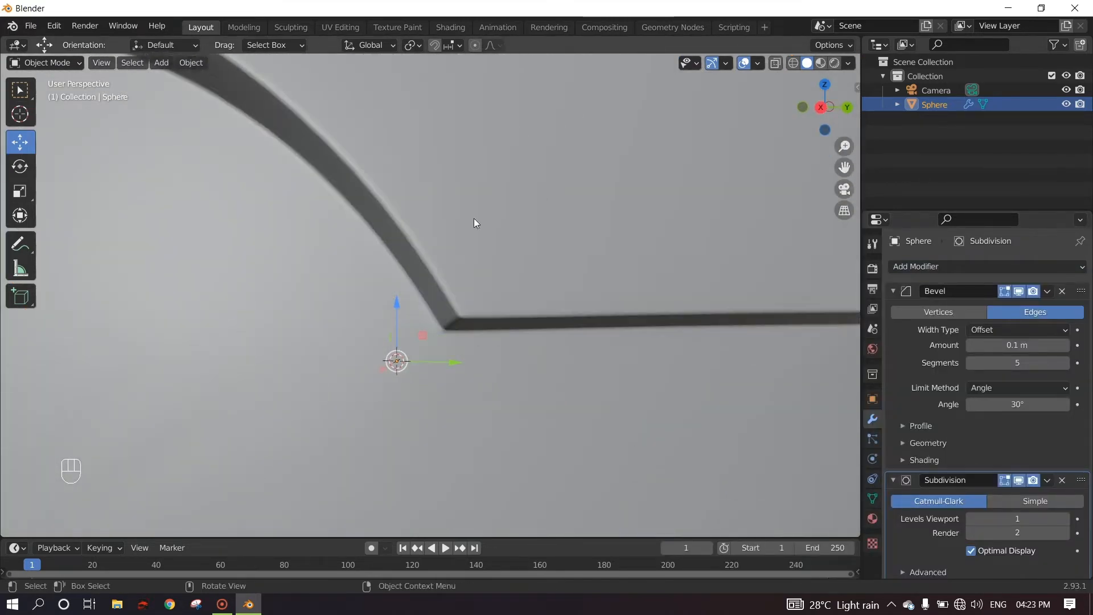
{"action": "scroll", "coordinate": [474, 218], "scroll_direction": "down", "scroll_amount": 6}
{"action": "middle_click_drag", "start_coordinate": [376, 335], "coordinate": [483, 374]}
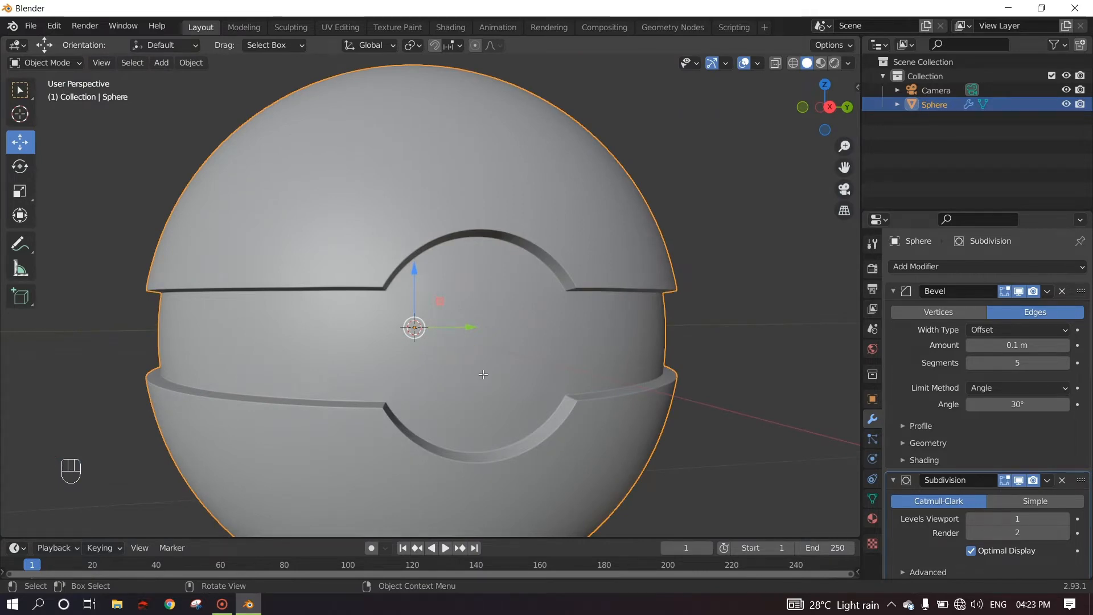
In Edit Mode, clear the selection and circle-select the two inner rings of faces around the pole as a smaller disc
{"action": "key", "text": "Tab"}
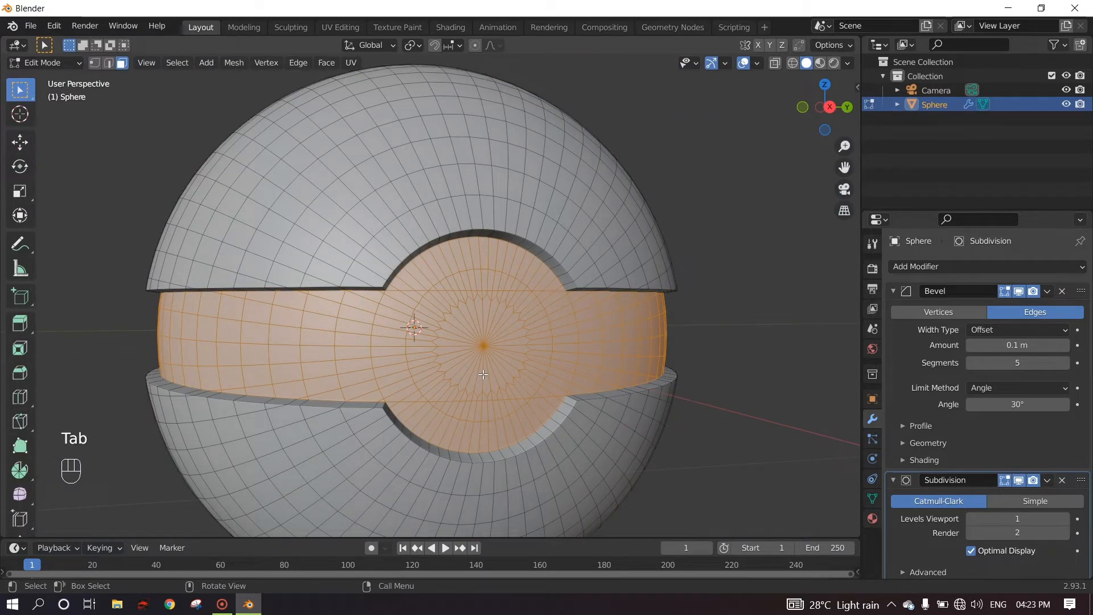
{"action": "key", "text": "alt+a"}
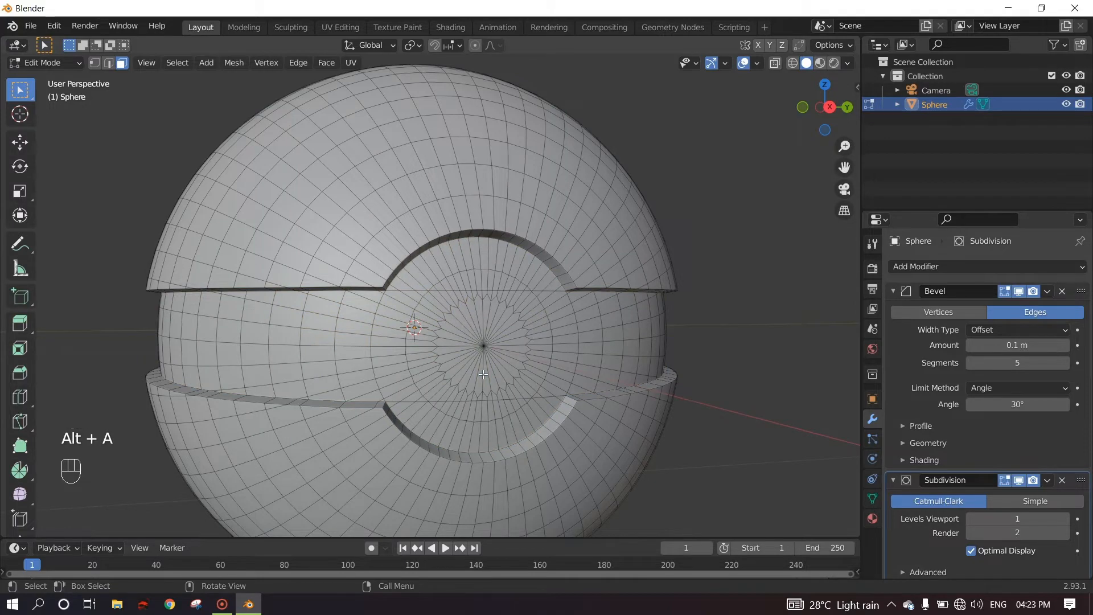
{"action": "middle_click_drag", "start_coordinate": [483, 374], "coordinate": [508, 336]}
{"action": "scroll", "coordinate": [464, 346], "scroll_direction": "up", "scroll_amount": 1}
{"action": "scroll", "coordinate": [455, 360], "scroll_direction": "up", "scroll_amount": 1}
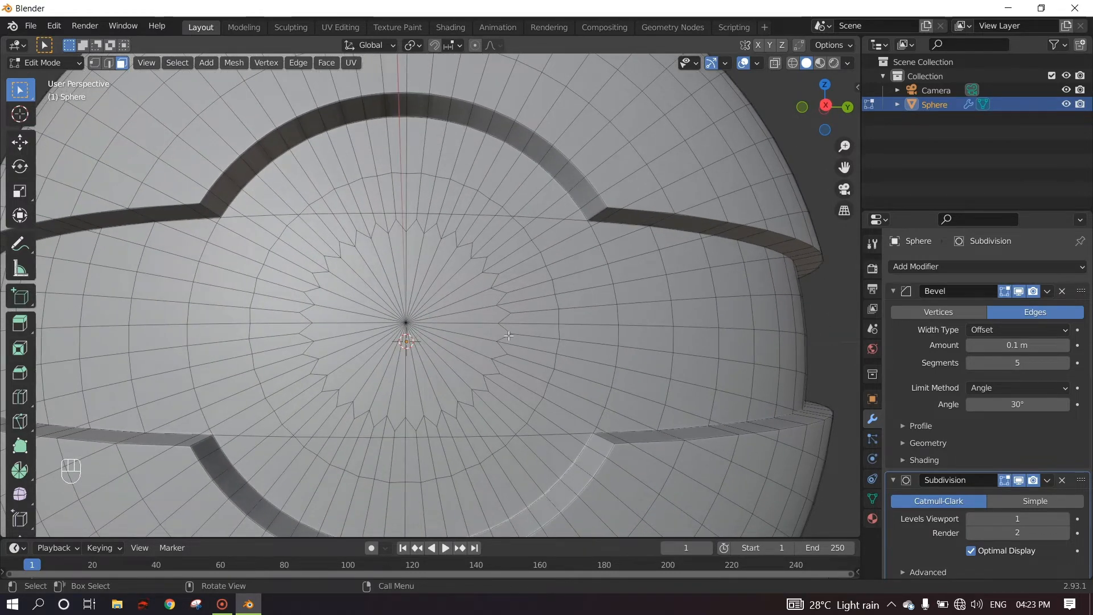
{"action": "key", "text": "c"}
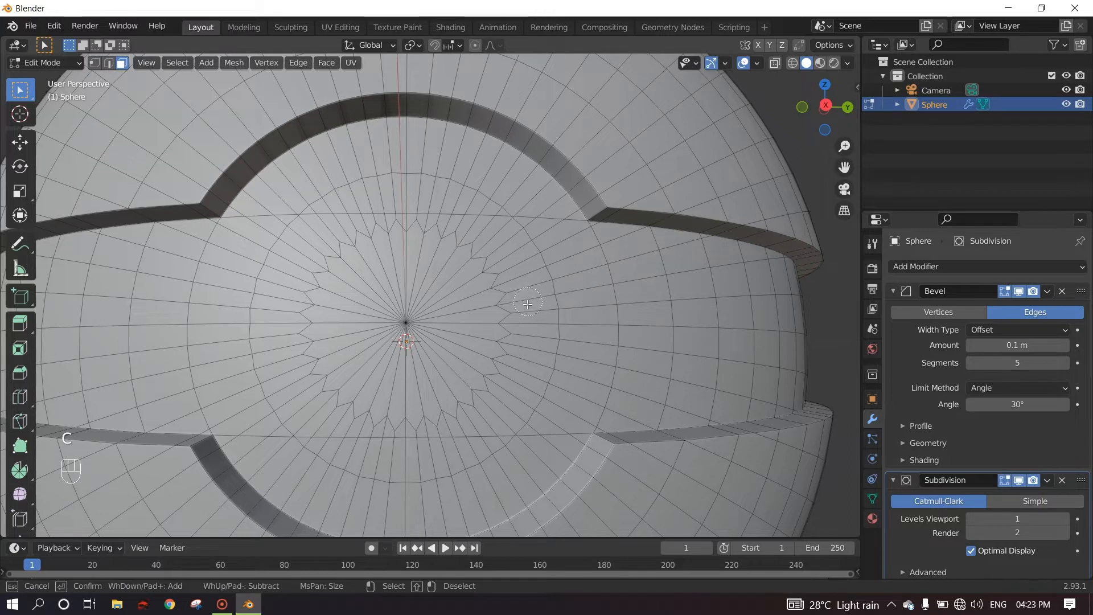
{"action": "mouse_move", "coordinate": [541, 319]}
{"action": "left_mouse_down"}
{"action": "mouse_move", "coordinate": [486, 251]}
{"action": "mouse_move", "coordinate": [420, 217]}
{"action": "left_mouse_up"}
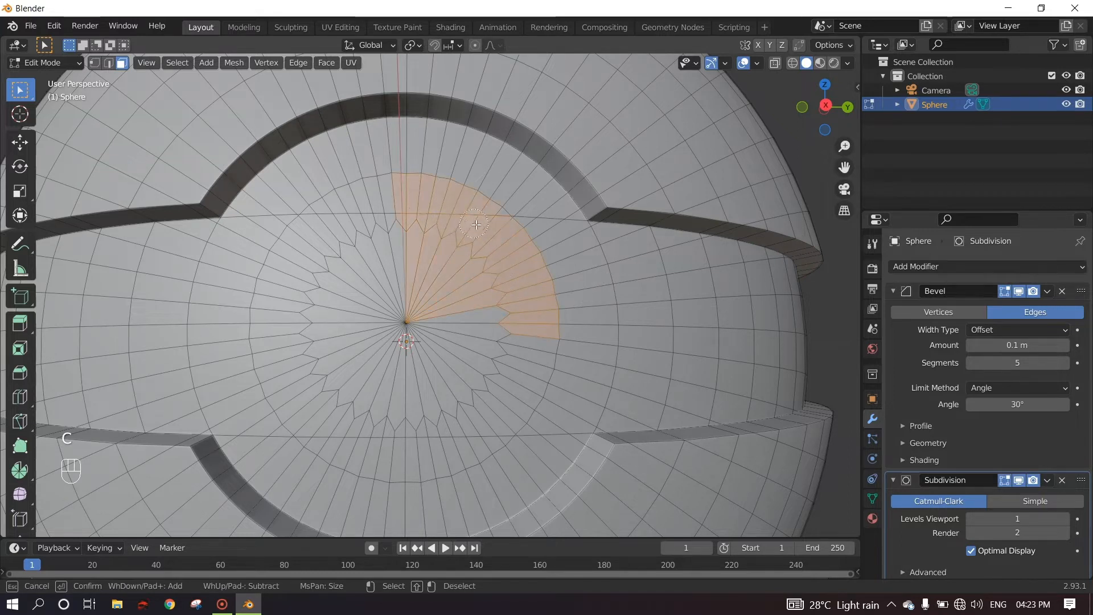
{"action": "left_click_drag", "start_coordinate": [488, 226], "coordinate": [386, 212]}
{"action": "mouse_move", "coordinate": [294, 264]}
{"action": "left_mouse_down"}
{"action": "mouse_move", "coordinate": [291, 393]}
{"action": "mouse_move", "coordinate": [365, 464]}
{"action": "mouse_move", "coordinate": [440, 450]}
{"action": "mouse_move", "coordinate": [324, 430]}
{"action": "left_mouse_up"}
{"action": "mouse_move", "coordinate": [411, 441]}
{"action": "left_mouse_down"}
{"action": "mouse_move", "coordinate": [507, 412]}
{"action": "mouse_move", "coordinate": [516, 380]}
{"action": "mouse_move", "coordinate": [423, 299]}
{"action": "left_mouse_up"}
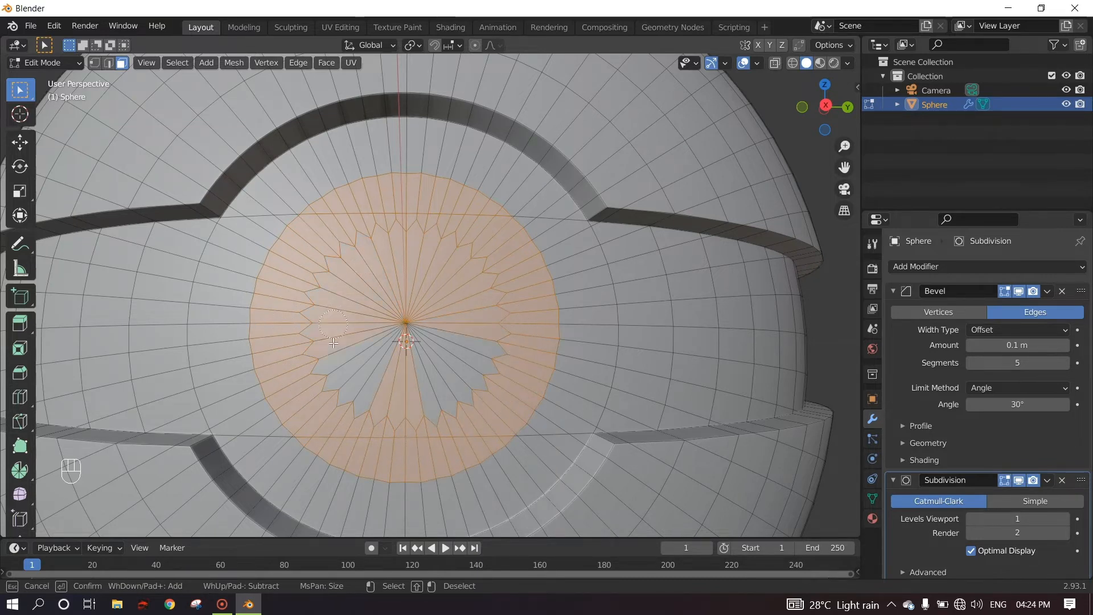
{"action": "left_click_drag", "start_coordinate": [333, 342], "coordinate": [481, 328]}
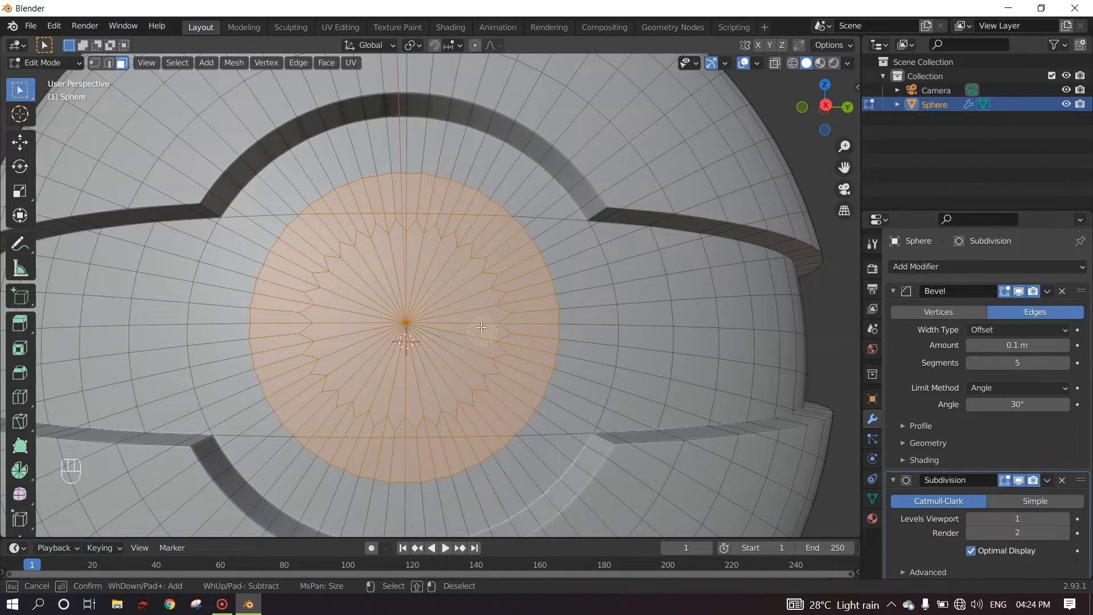
{"action": "right_click", "coordinate": [401, 239]}
Extrude the smaller disc outward along its normal by about 0.024 m to form a raised button
{"action": "middle_click_drag", "start_coordinate": [400, 239], "coordinate": [420, 234]}
{"action": "scroll", "coordinate": [472, 349], "scroll_direction": "up", "scroll_amount": 1}
{"action": "middle_click_drag", "start_coordinate": [480, 349], "coordinate": [468, 349]}
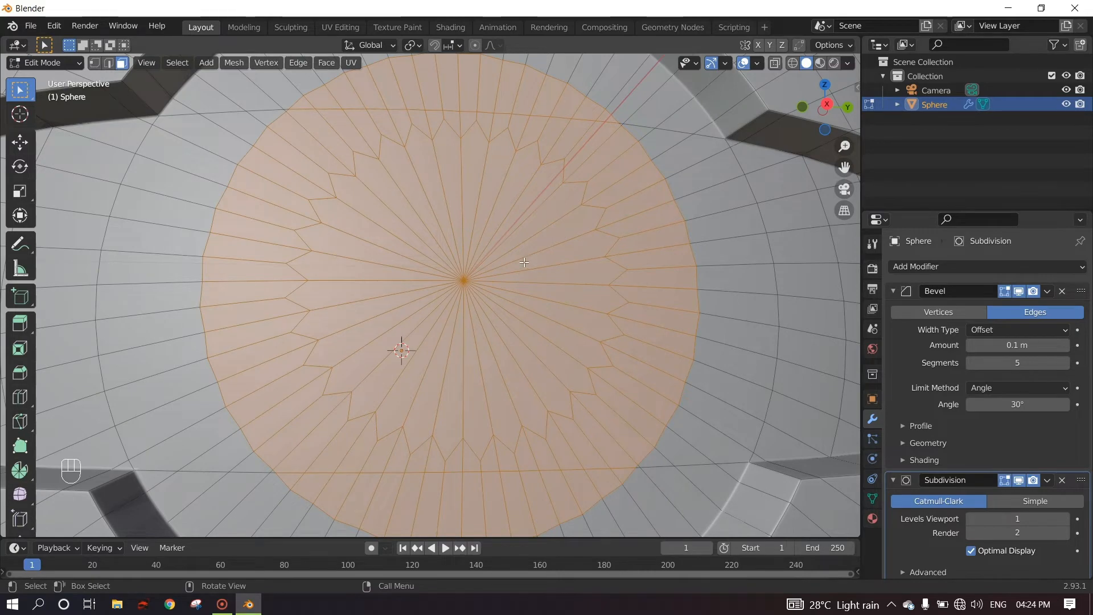
{"action": "middle_click_drag", "start_coordinate": [524, 262], "coordinate": [588, 342]}
{"action": "scroll", "coordinate": [504, 259], "scroll_direction": "down", "scroll_amount": 3}
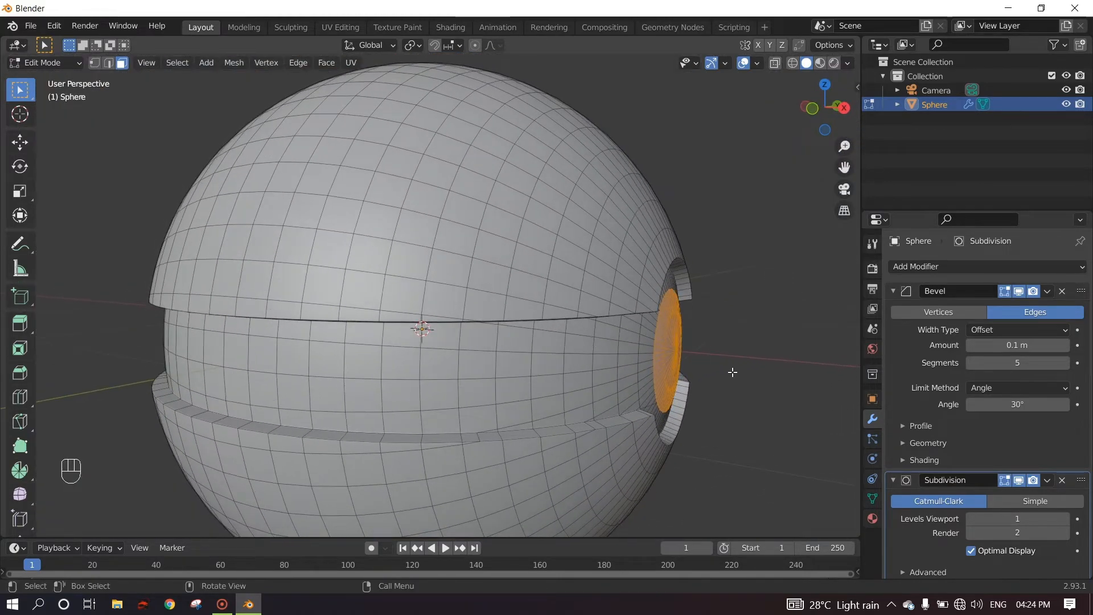
{"action": "middle_click_drag", "start_coordinate": [724, 371], "coordinate": [710, 372]}
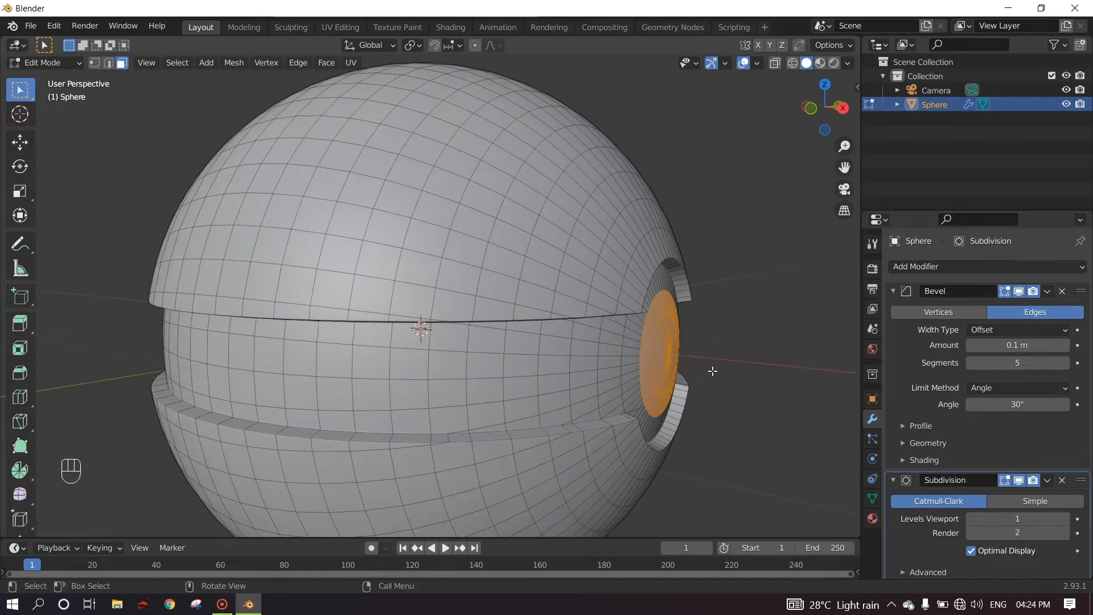
{"action": "key", "text": "e"}
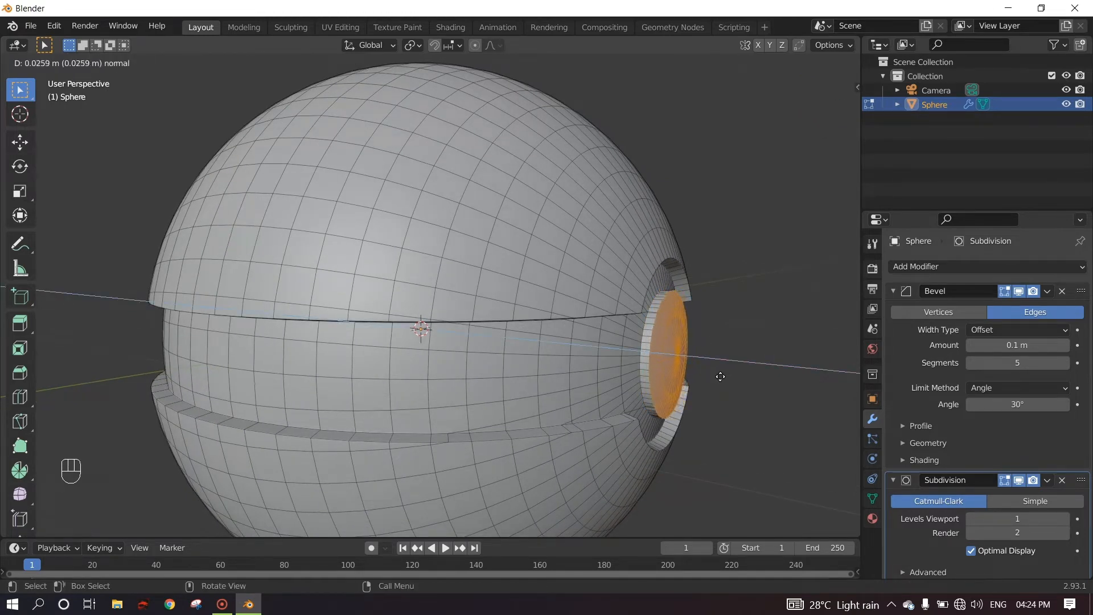
{"action": "left_click", "coordinate": [720, 376]}
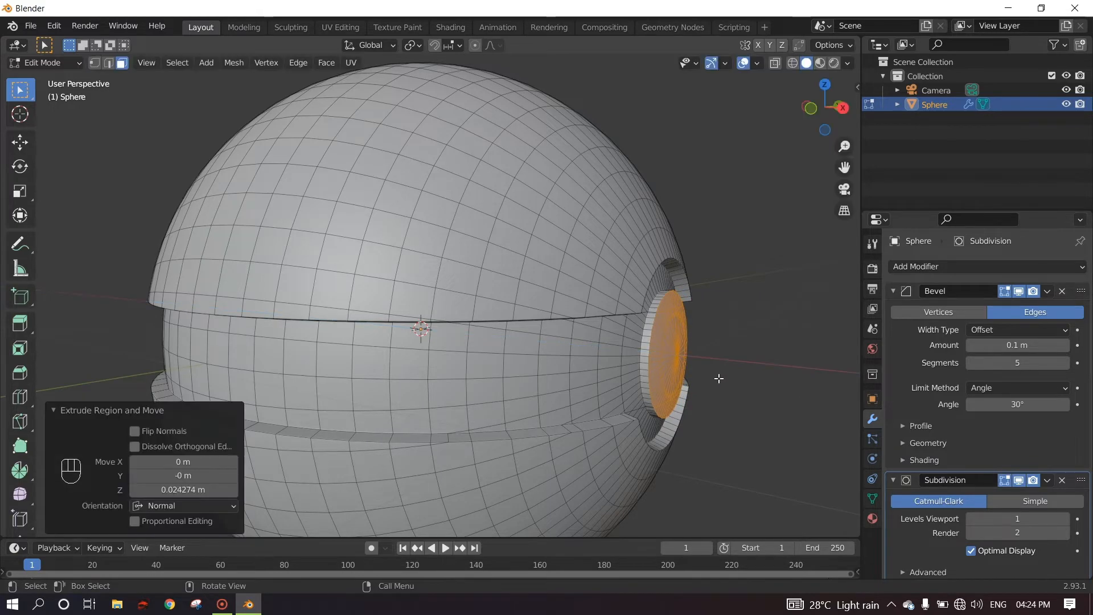
Extrude the button's front face in place and scale it to about 0.7 to form a smaller inner disc
{"action": "middle_click_drag", "start_coordinate": [717, 378], "coordinate": [687, 375]}
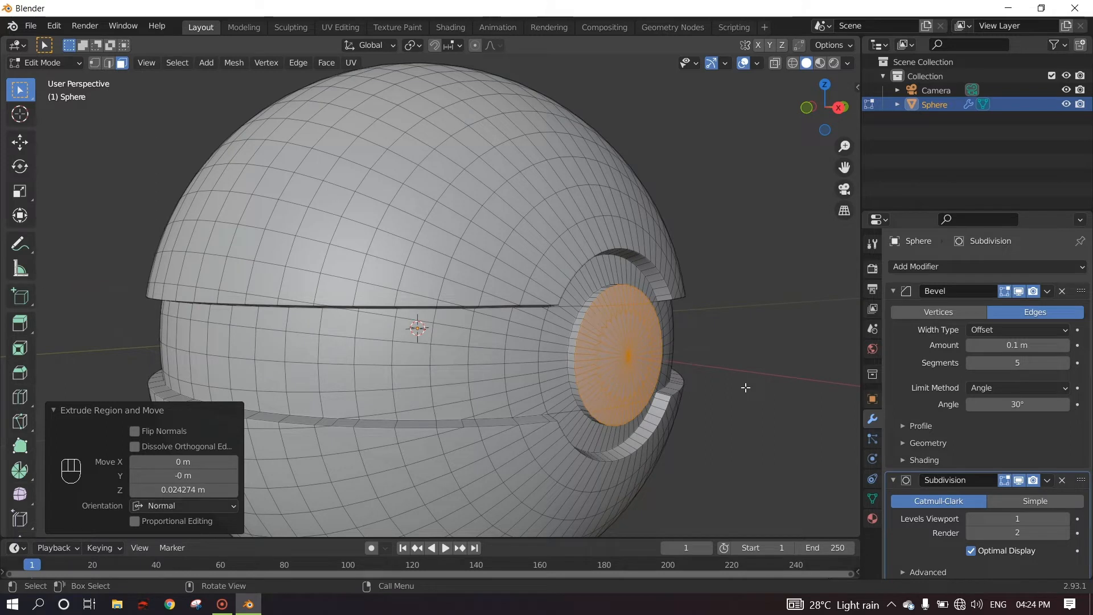
{"action": "key", "text": "e"}
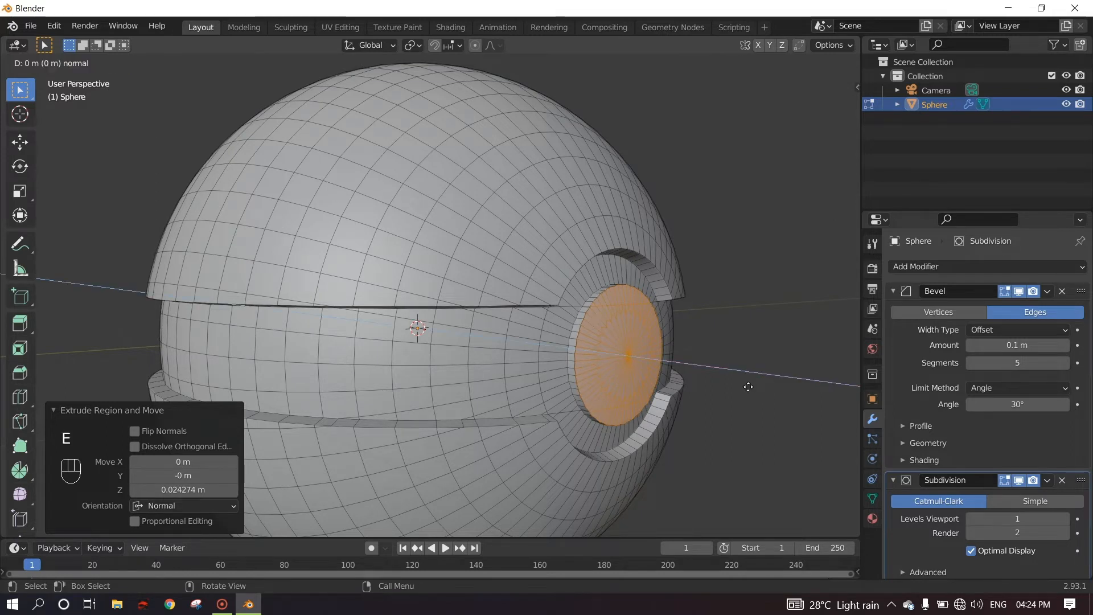
{"action": "key", "text": "s"}
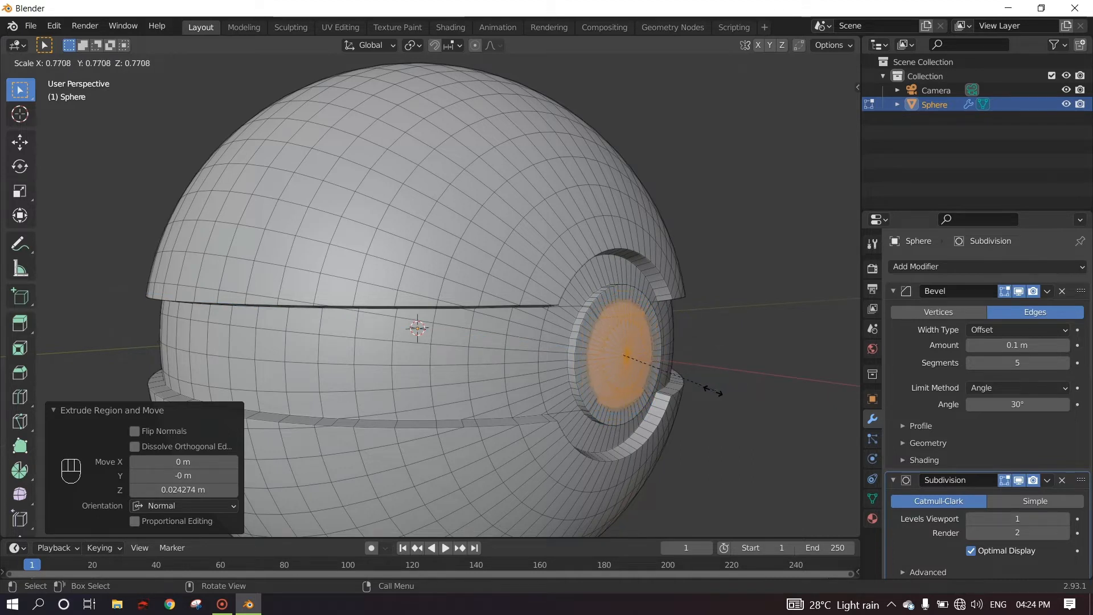
{"action": "left_click", "coordinate": [704, 392]}
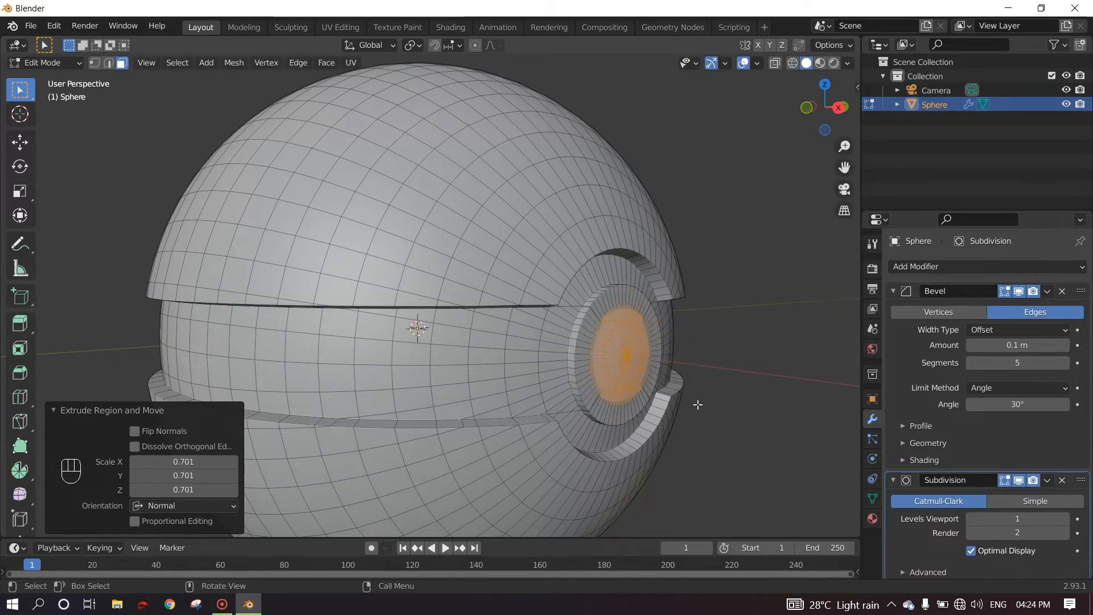
Extrude the inner disc outward along its normal by about 0.029 m to form a second raised tier
{"action": "middle_click_drag", "start_coordinate": [698, 398], "coordinate": [498, 371]}
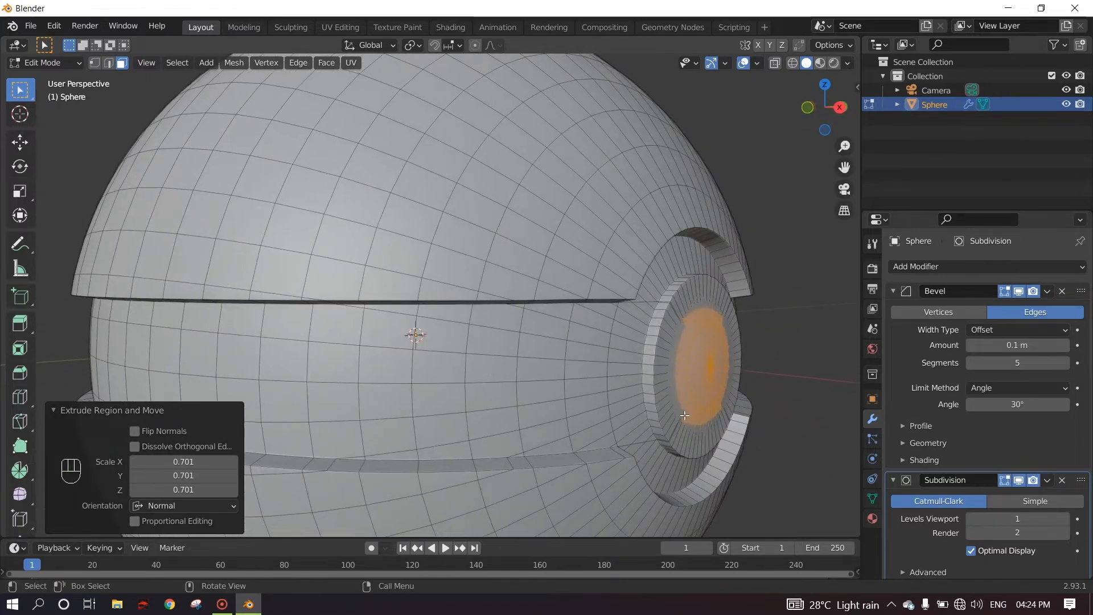
{"action": "scroll", "coordinate": [685, 415], "scroll_direction": "down", "scroll_amount": 2}
{"action": "key", "text": "e"}
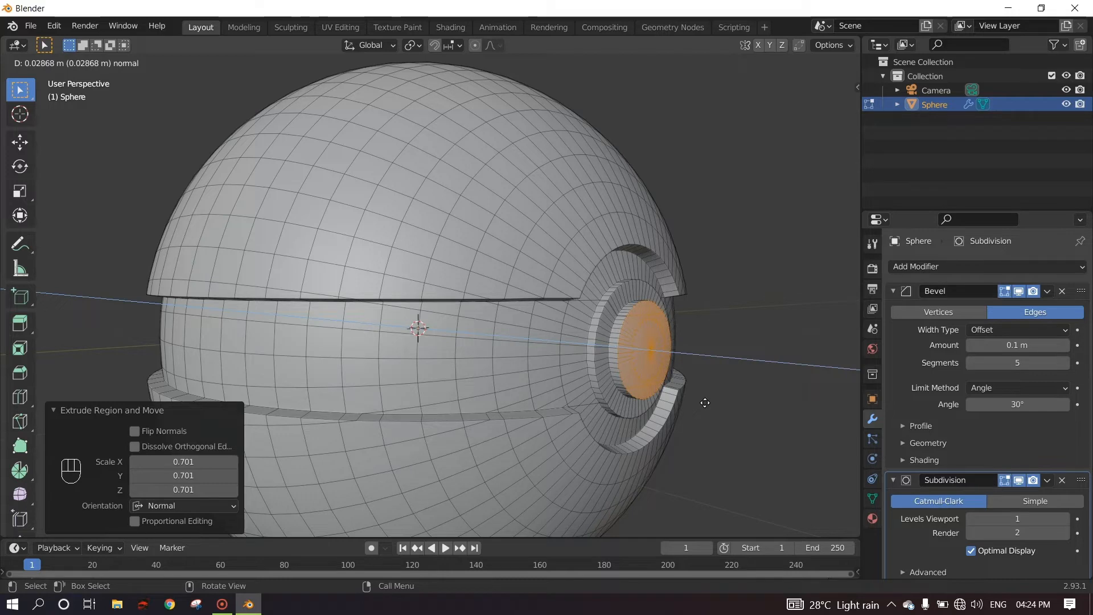
{"action": "left_click", "coordinate": [704, 402]}
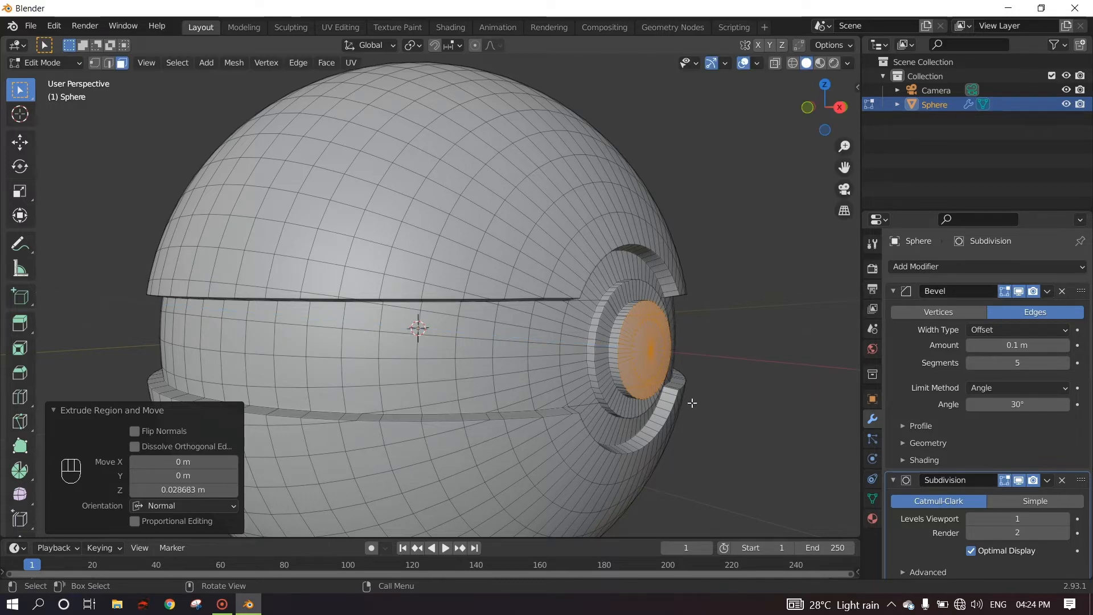
{"action": "middle_click_drag", "start_coordinate": [691, 398], "coordinate": [717, 238]}
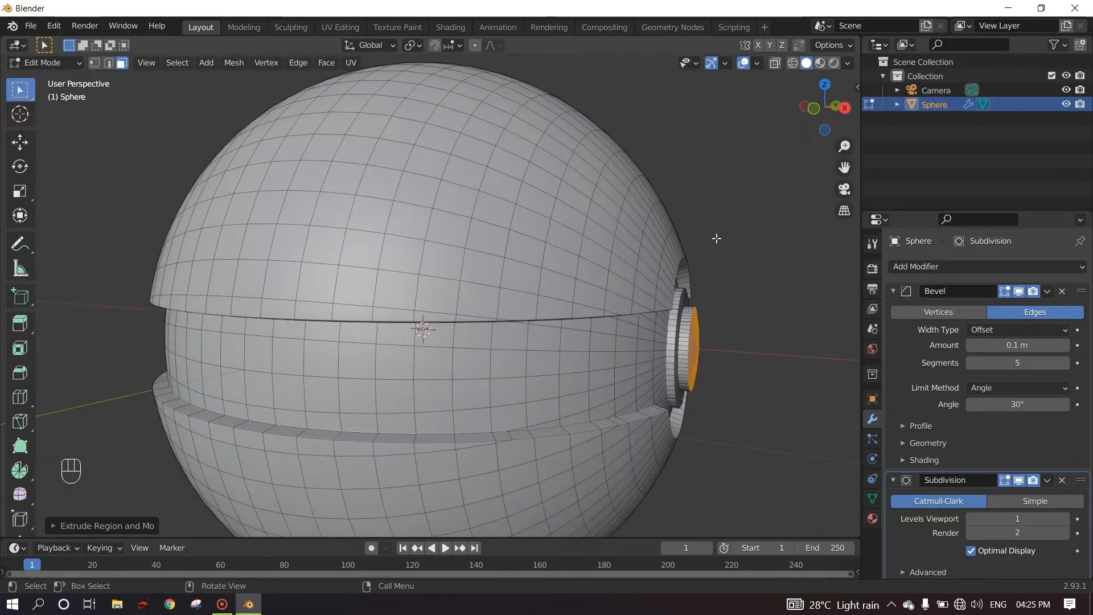
Check the domed front of the inner disc in front view and delete its selected faces
{"action": "left_click", "coordinate": [813, 109]}
{"action": "scroll", "coordinate": [687, 328], "scroll_direction": "up", "scroll_amount": 2}
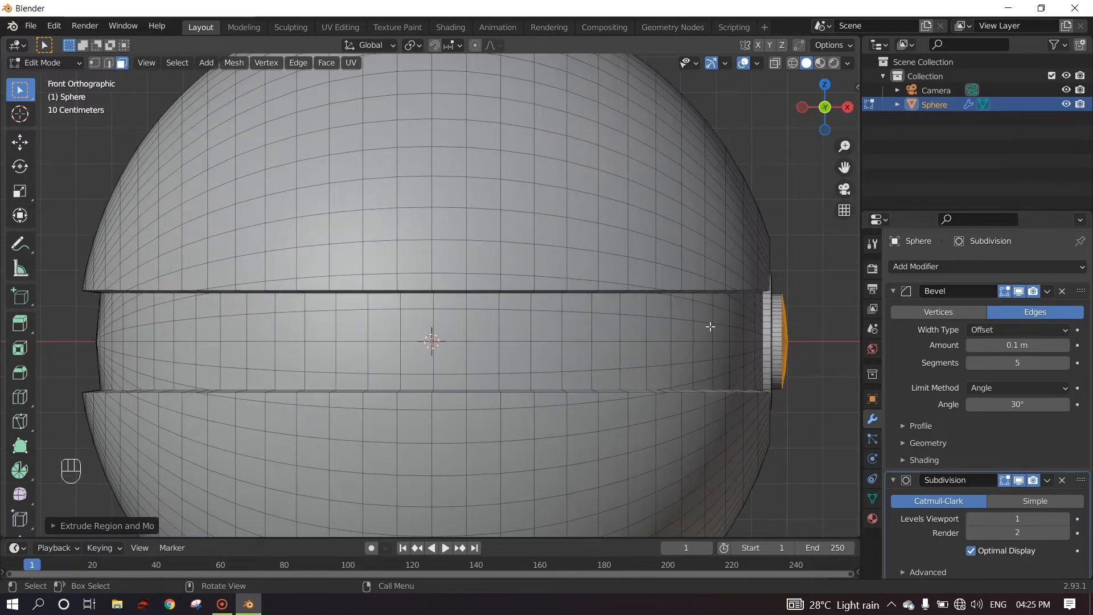
{"action": "middle_click_drag", "start_coordinate": [708, 318], "coordinate": [514, 317], "text": "shift"}
{"action": "scroll", "coordinate": [637, 323], "scroll_direction": "up", "scroll_amount": 2}
{"action": "middle_click_drag", "start_coordinate": [670, 326], "coordinate": [527, 322], "text": "shift"}
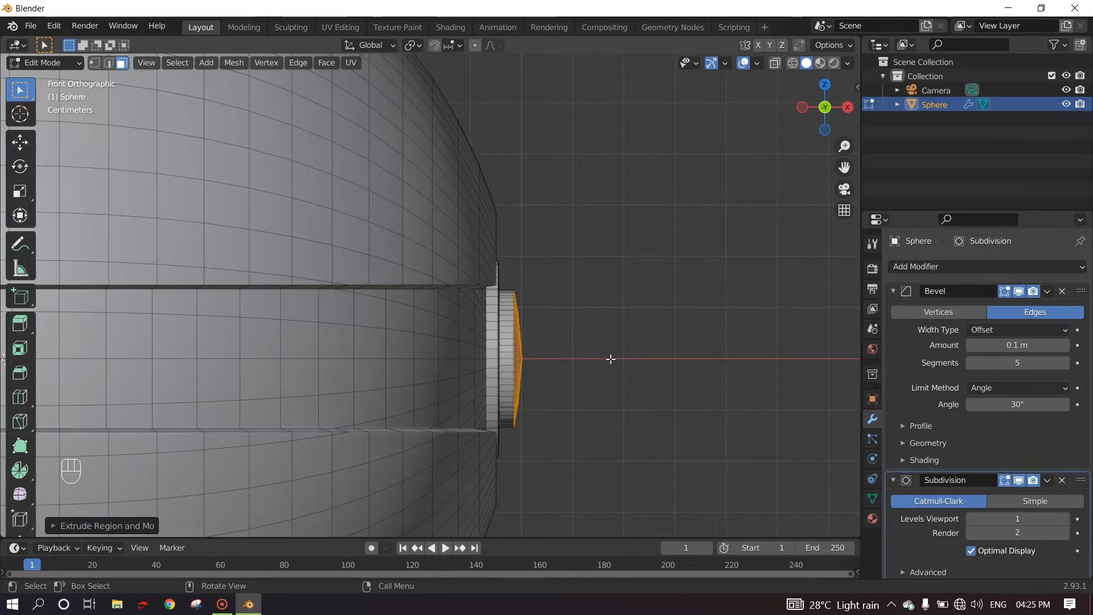
{"action": "middle_click_drag", "start_coordinate": [610, 360], "coordinate": [552, 354]}
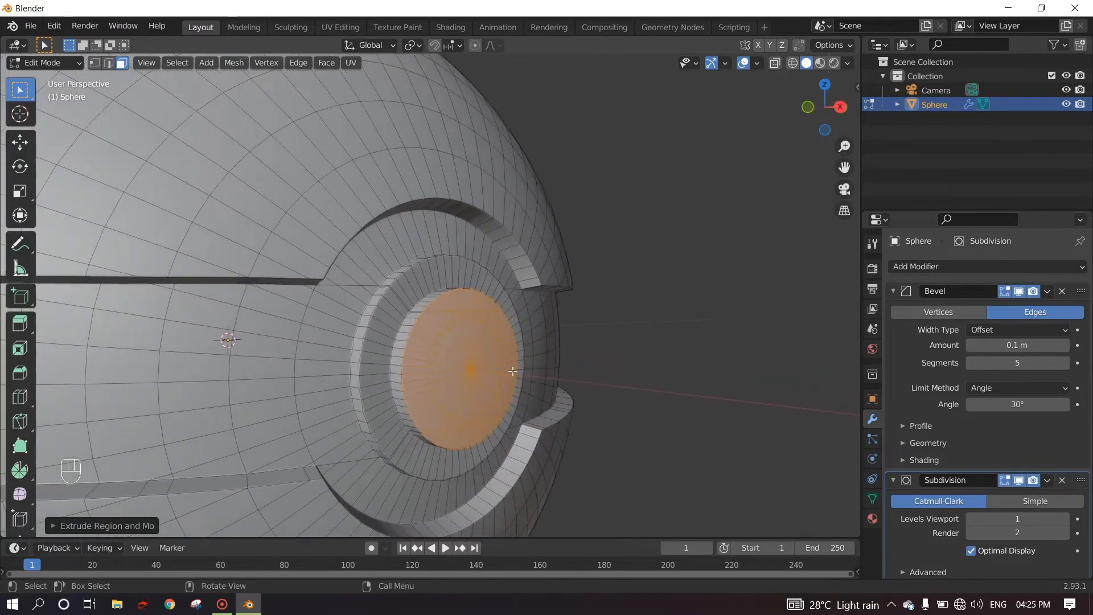
{"action": "key", "text": "x"}
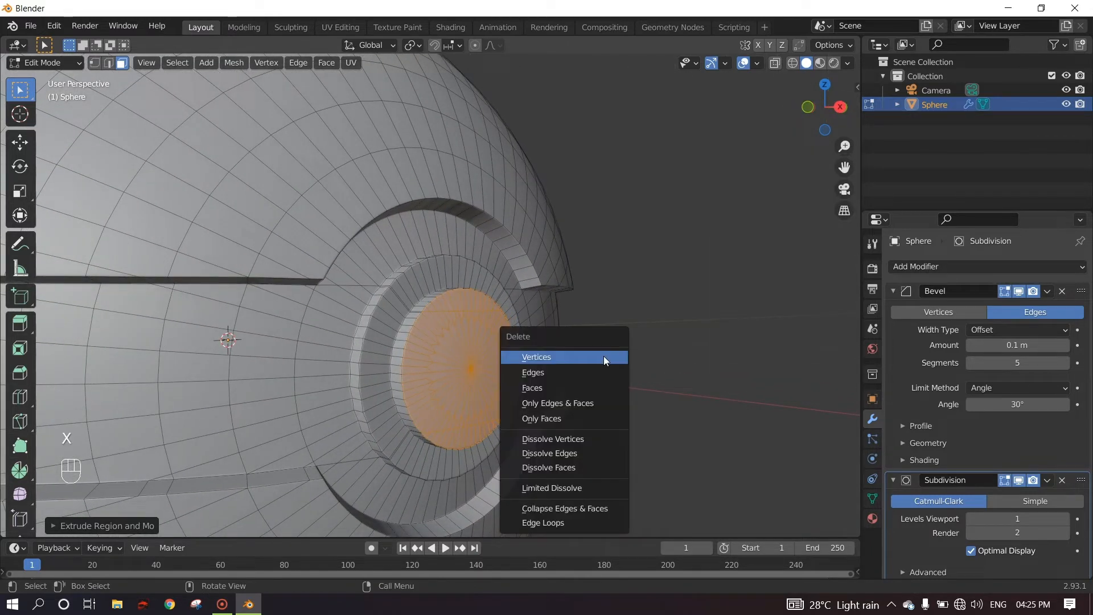
{"action": "left_click", "coordinate": [553, 388]}
{"action": "middle_click_drag", "start_coordinate": [569, 381], "coordinate": [619, 362]}
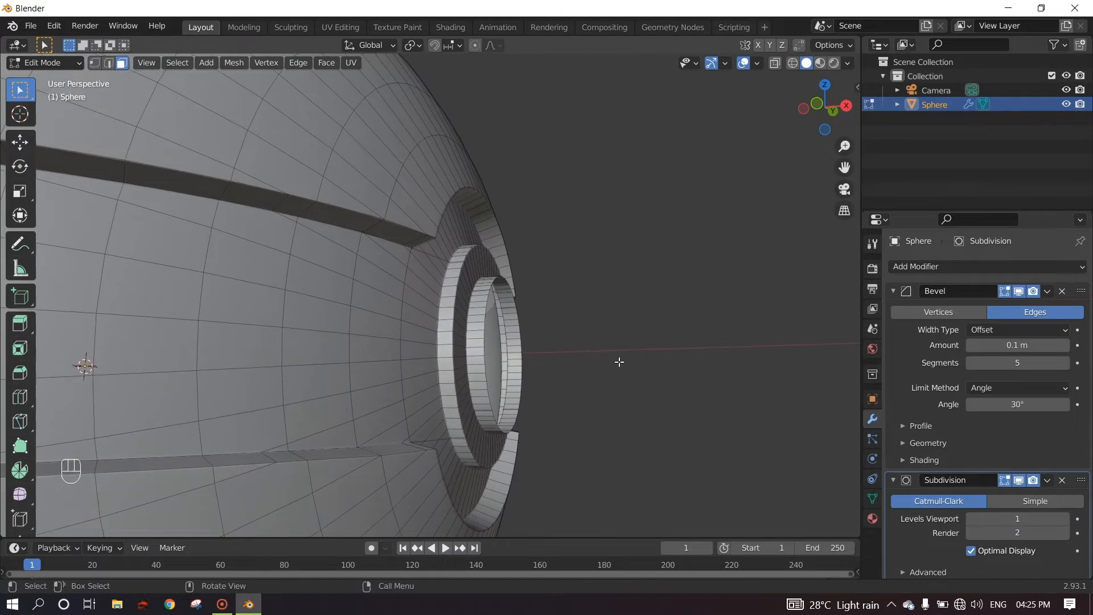
Select the open rim's edge loop in edge mode, extrude it in place and scale it inward to about 0.75
{"action": "left_click", "coordinate": [108, 63]}
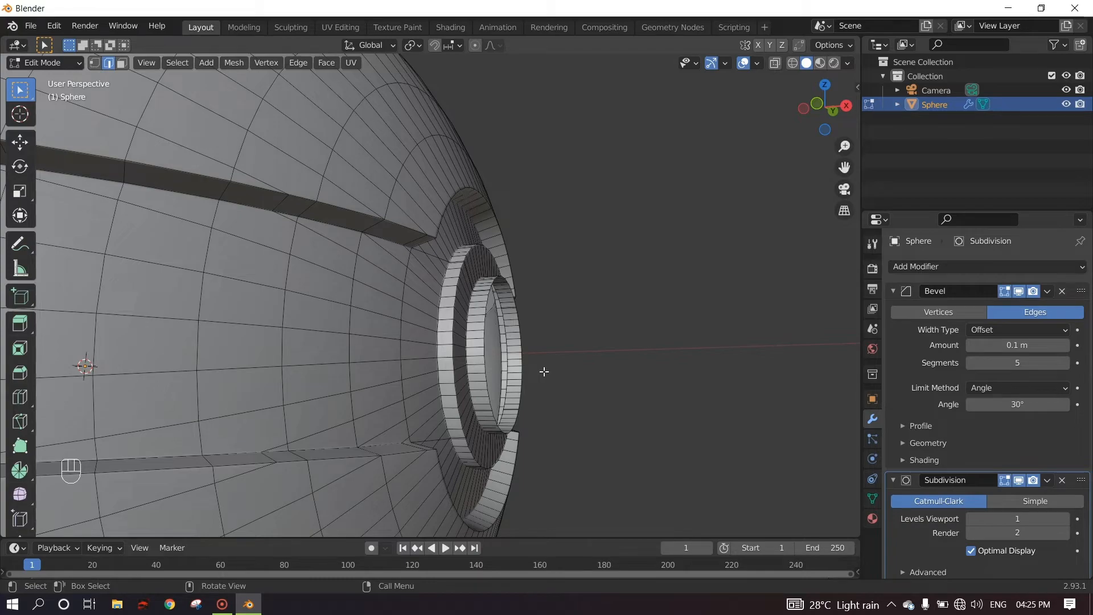
{"action": "key", "text": "alt"}
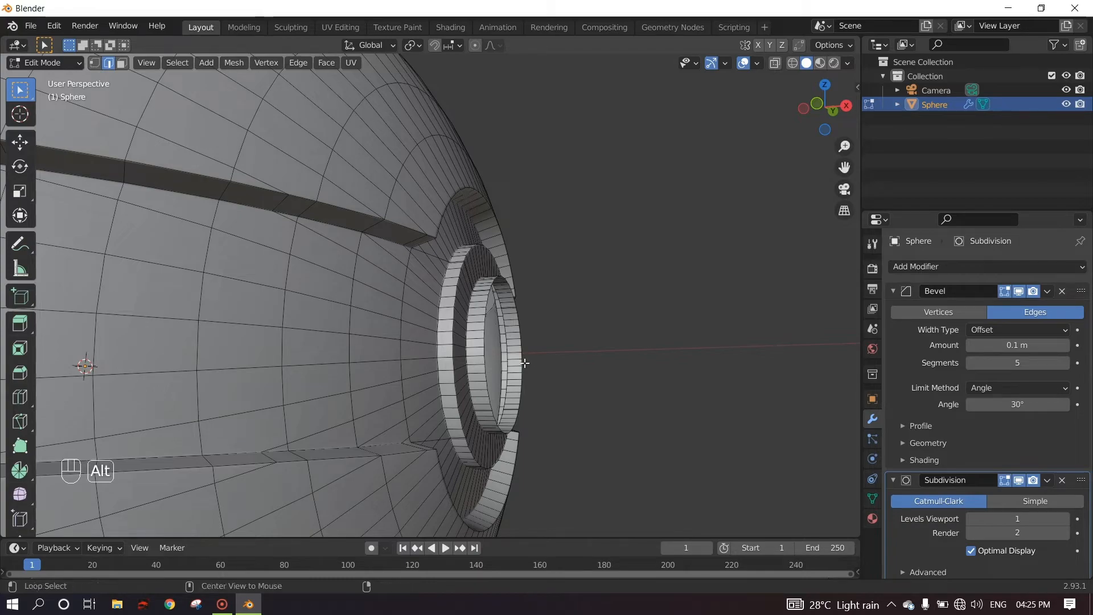
{"action": "left_click", "coordinate": [522, 361], "text": "alt"}
{"action": "middle_click_drag", "start_coordinate": [522, 361], "coordinate": [370, 360]}
{"action": "scroll", "coordinate": [336, 365], "scroll_direction": "up", "scroll_amount": 3}
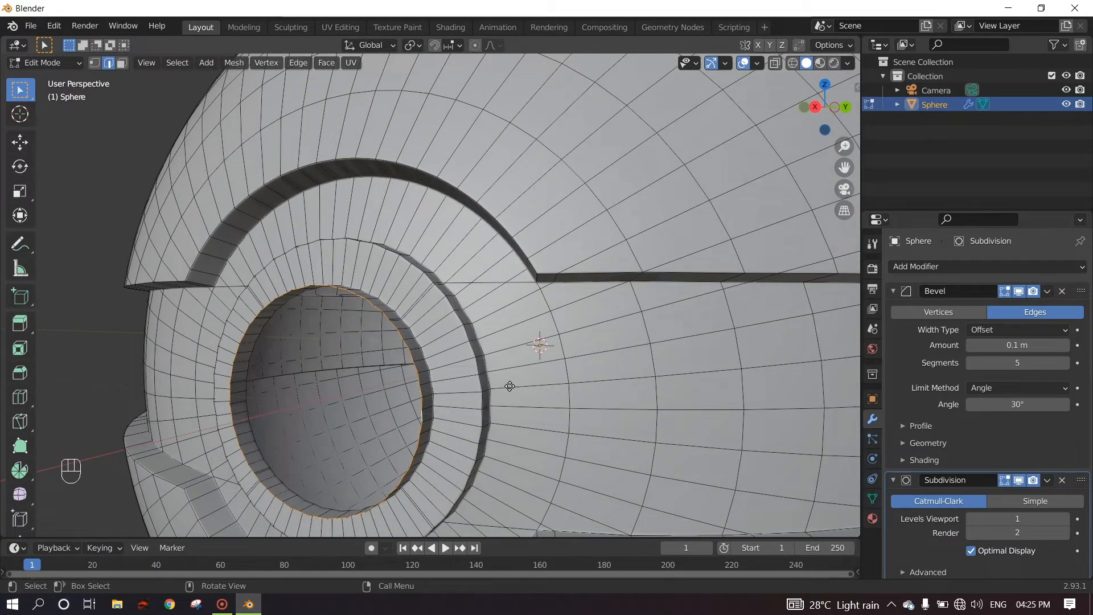
{"action": "key", "text": "e"}
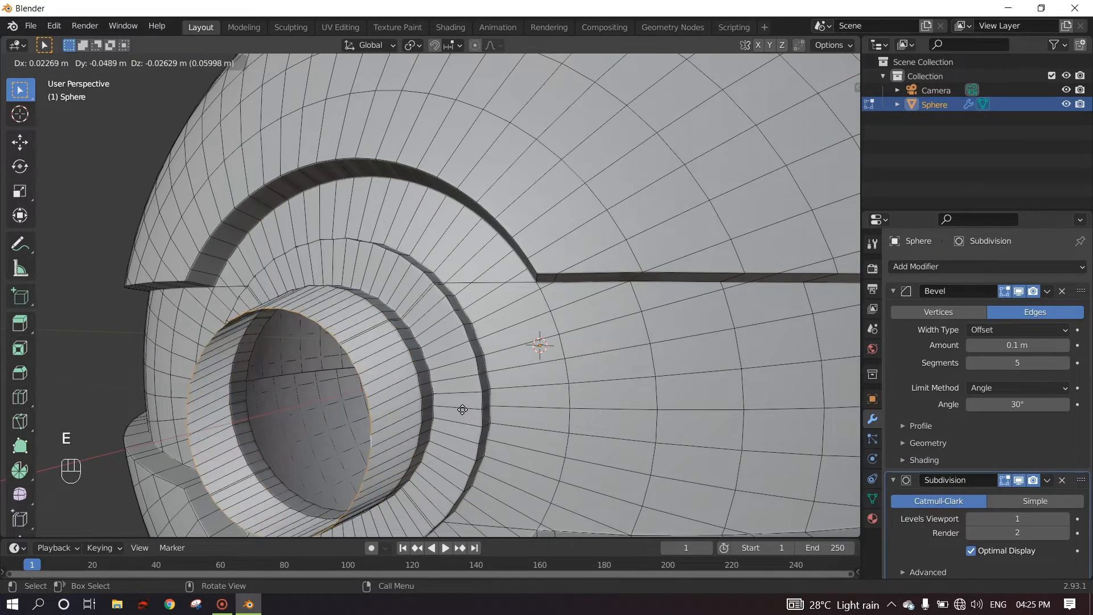
{"action": "key", "text": "s"}
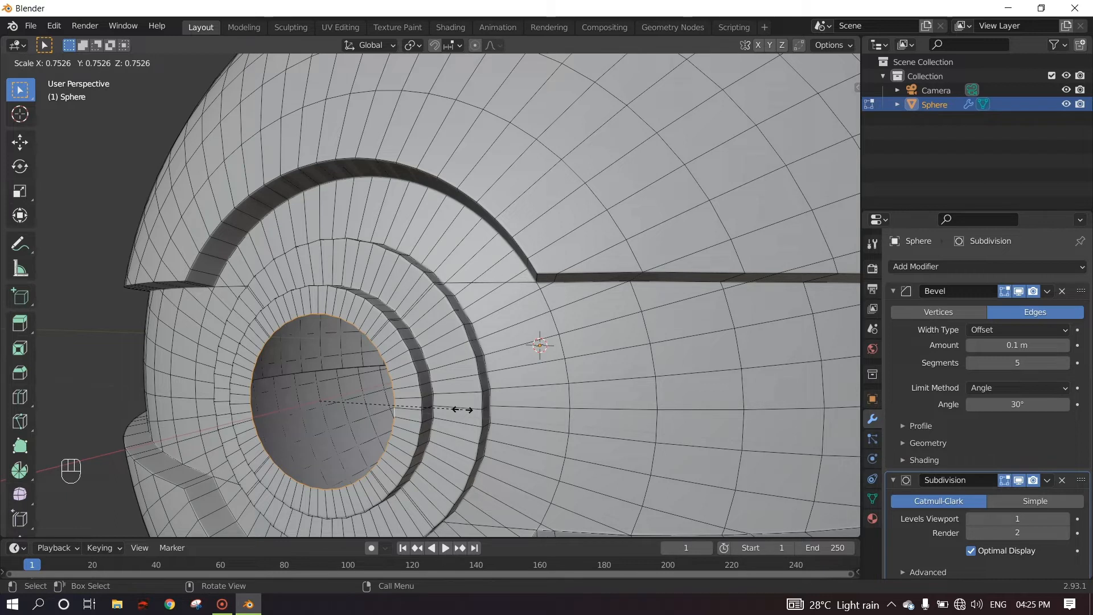
{"action": "left_click", "coordinate": [462, 409]}
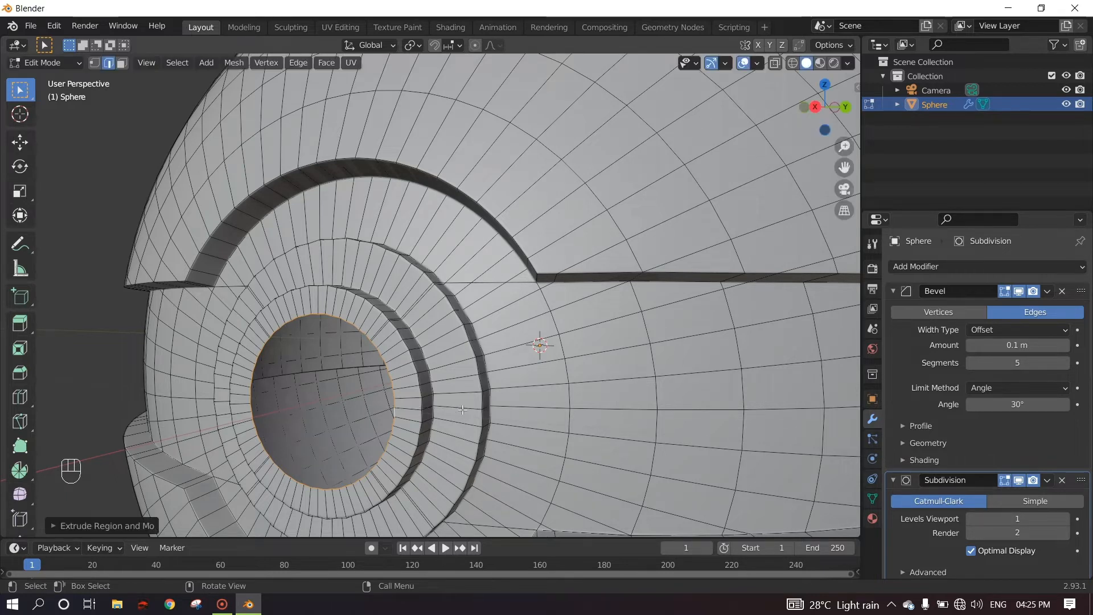
Extrude and scale the rim inward twice more as concentric rings, and fill the remaining central hole with a face
{"action": "key", "text": "e"}
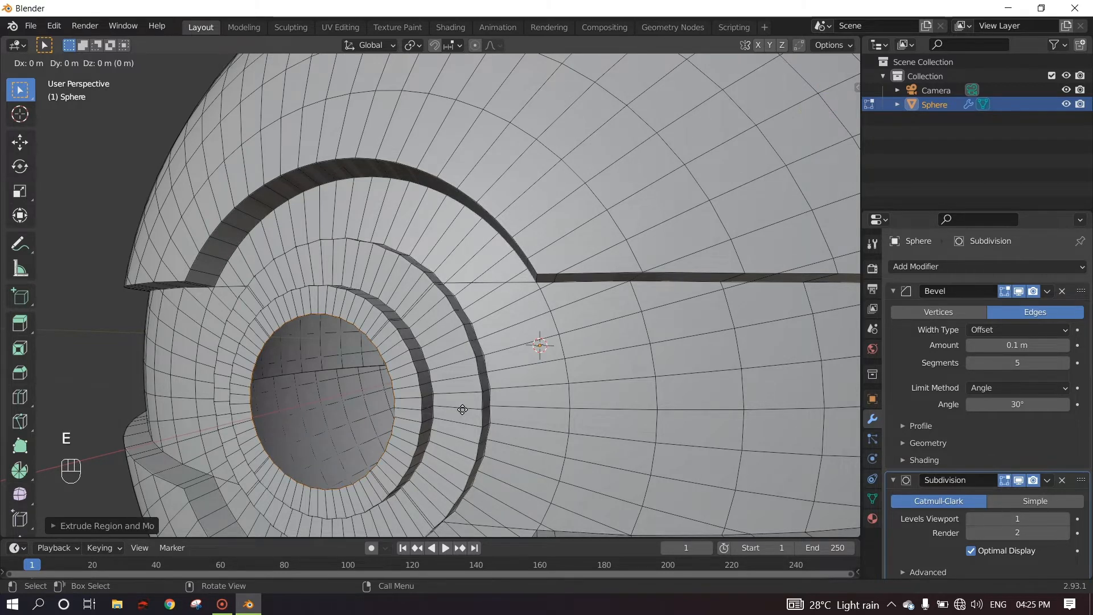
{"action": "key", "text": "s"}
{"action": "left_click", "coordinate": [421, 407]}
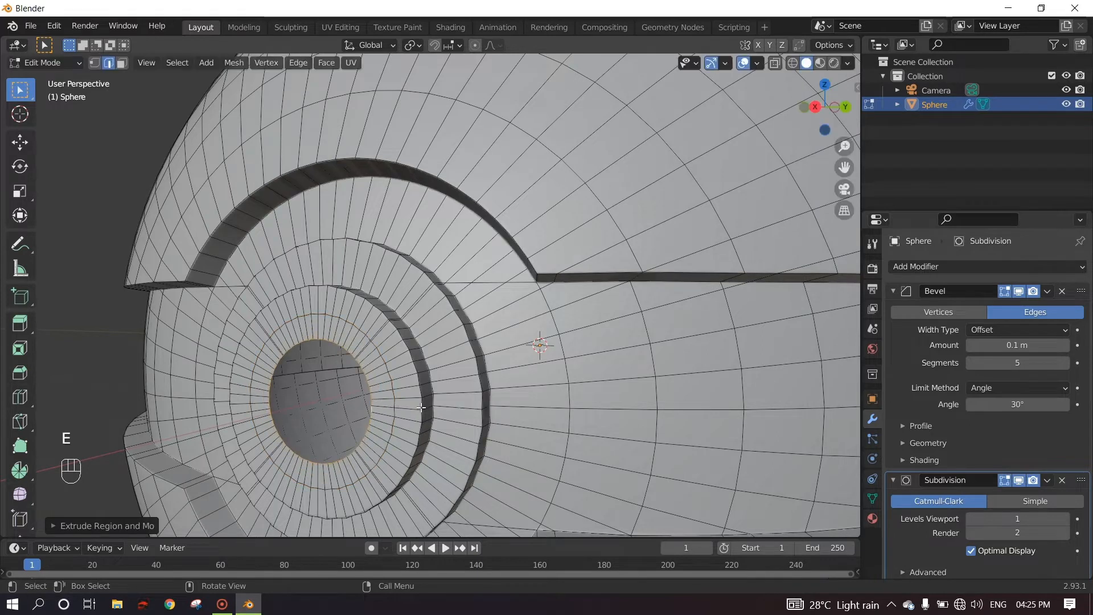
{"action": "key", "text": "e"}
{"action": "key", "text": "s"}
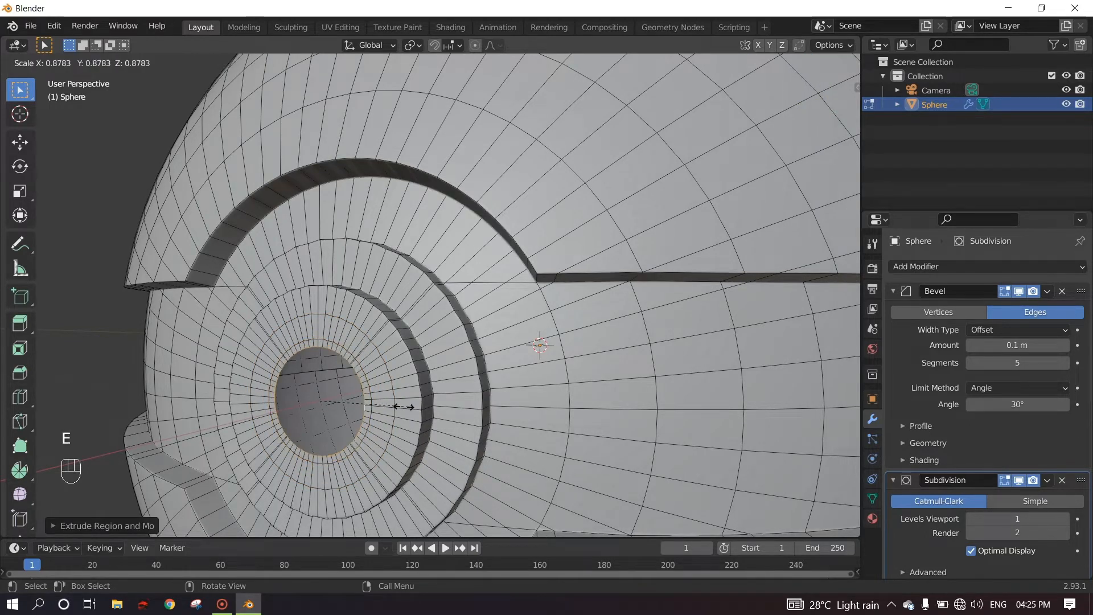
{"action": "left_click", "coordinate": [374, 405]}
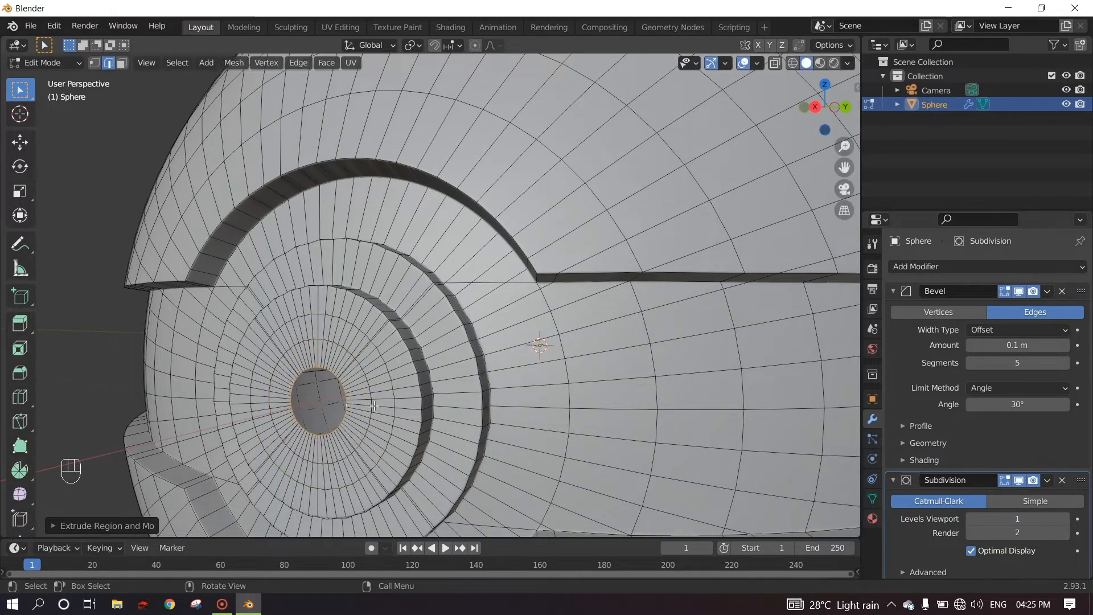
{"action": "key", "text": "f"}
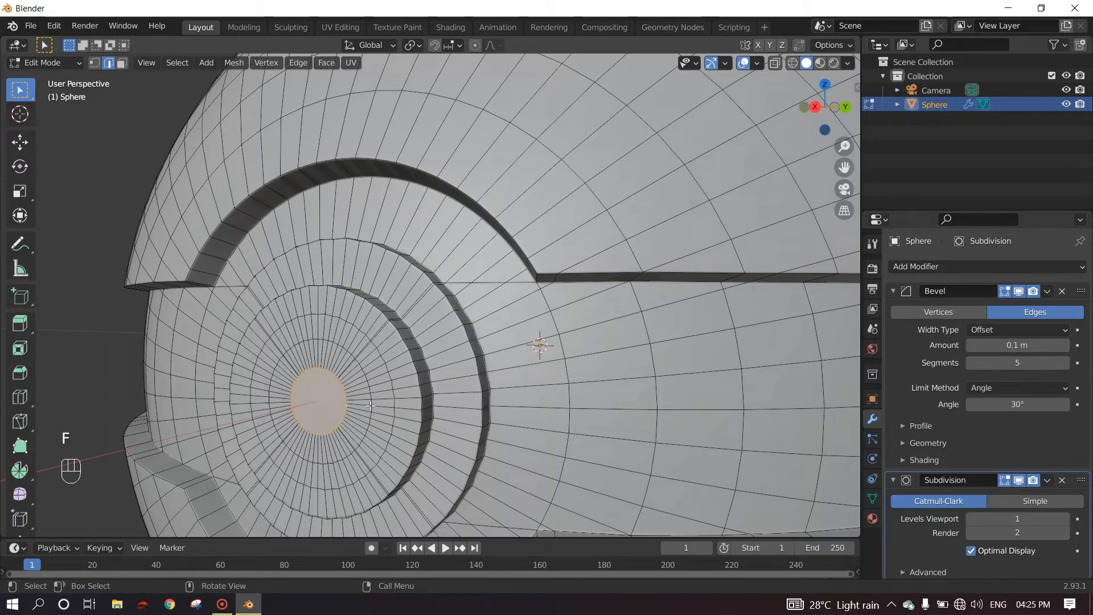
Examine the flattened button from the front view and return to Object Mode to view the whole ball
{"action": "middle_click_drag", "start_coordinate": [244, 407], "coordinate": [438, 395]}
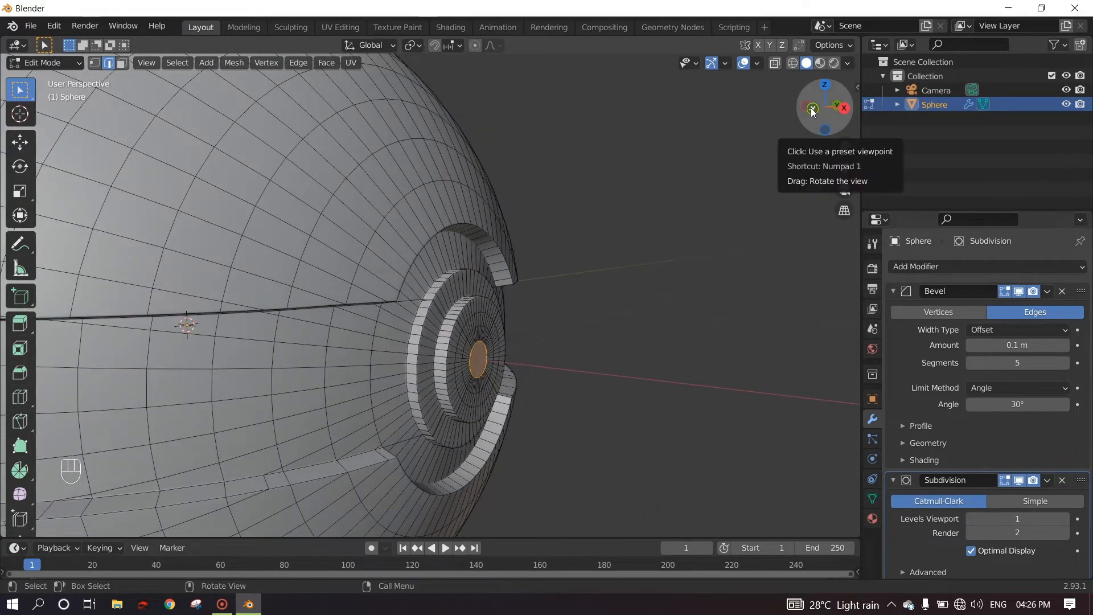
{"action": "left_click", "coordinate": [812, 110]}
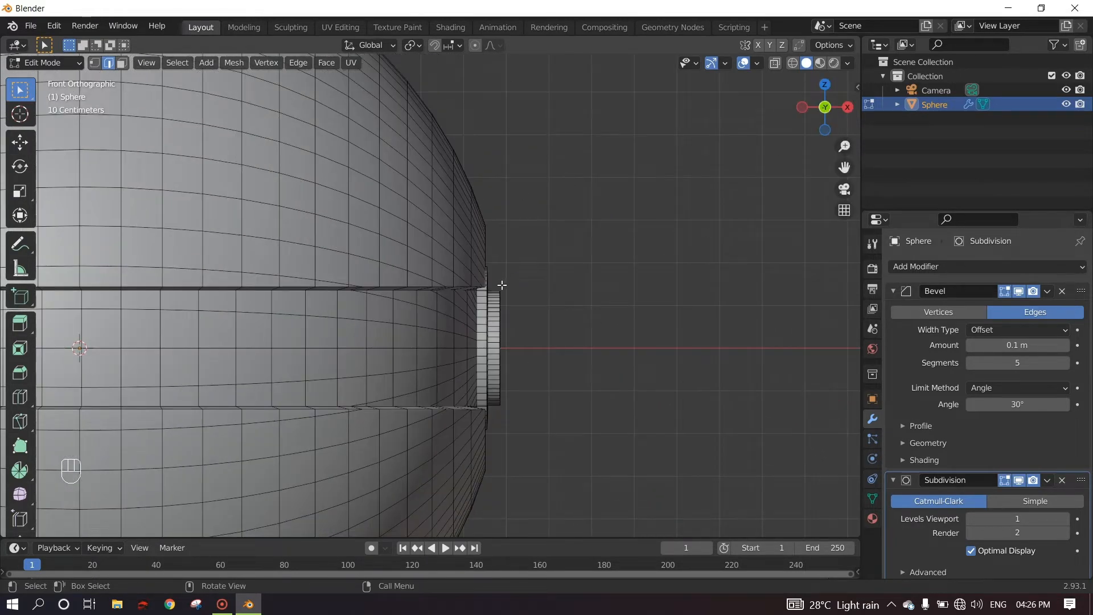
{"action": "middle_click_drag", "start_coordinate": [570, 352], "coordinate": [504, 313]}
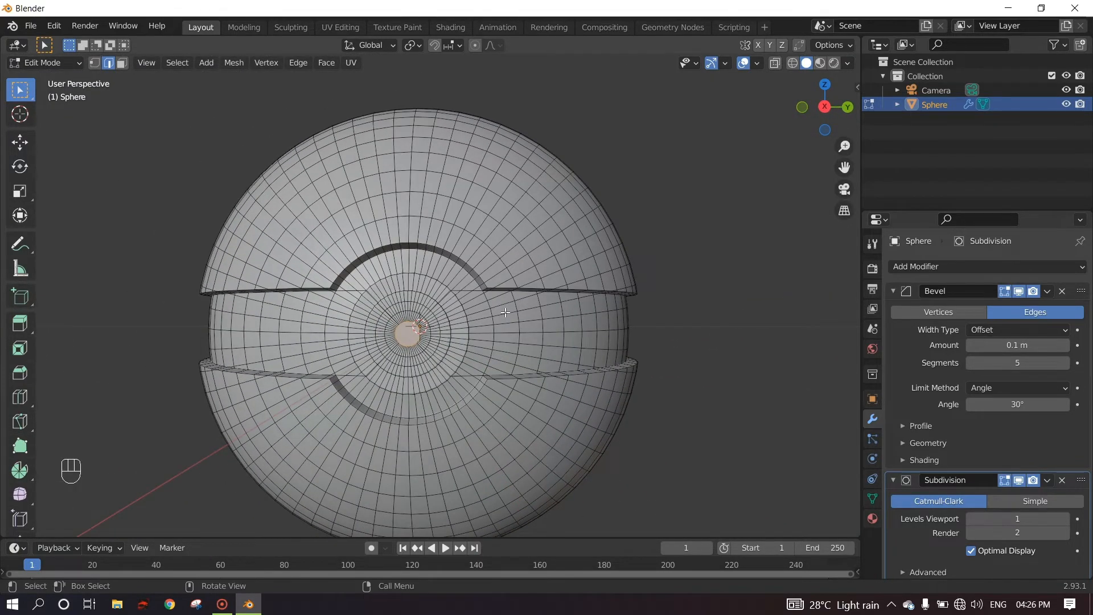
{"action": "key", "text": "Tab"}
{"action": "mouse_move", "coordinate": [494, 312]}
{"action": "middle_mouse_down"}
{"action": "mouse_move", "coordinate": [509, 316]}
{"action": "mouse_move", "coordinate": [377, 291]}
{"action": "mouse_move", "coordinate": [459, 319]}
{"action": "mouse_move", "coordinate": [442, 343]}
{"action": "mouse_move", "coordinate": [395, 313]}
{"action": "mouse_move", "coordinate": [482, 373]}
{"action": "mouse_move", "coordinate": [421, 364]}
{"action": "middle_mouse_up"}
{"action": "scroll", "coordinate": [504, 308], "scroll_direction": "down", "scroll_amount": 3}
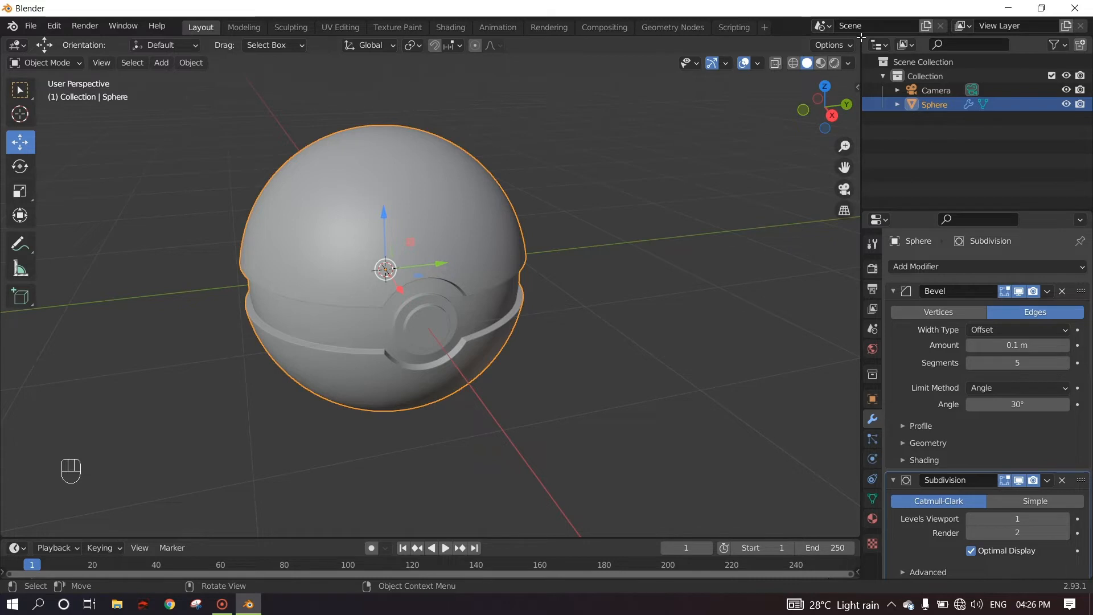
Split the 3D viewport into two side-by-side views, with rendered shading and hidden overlays in the new narrower one
{"action": "left_click_drag", "start_coordinate": [861, 37], "coordinate": [339, 89]}
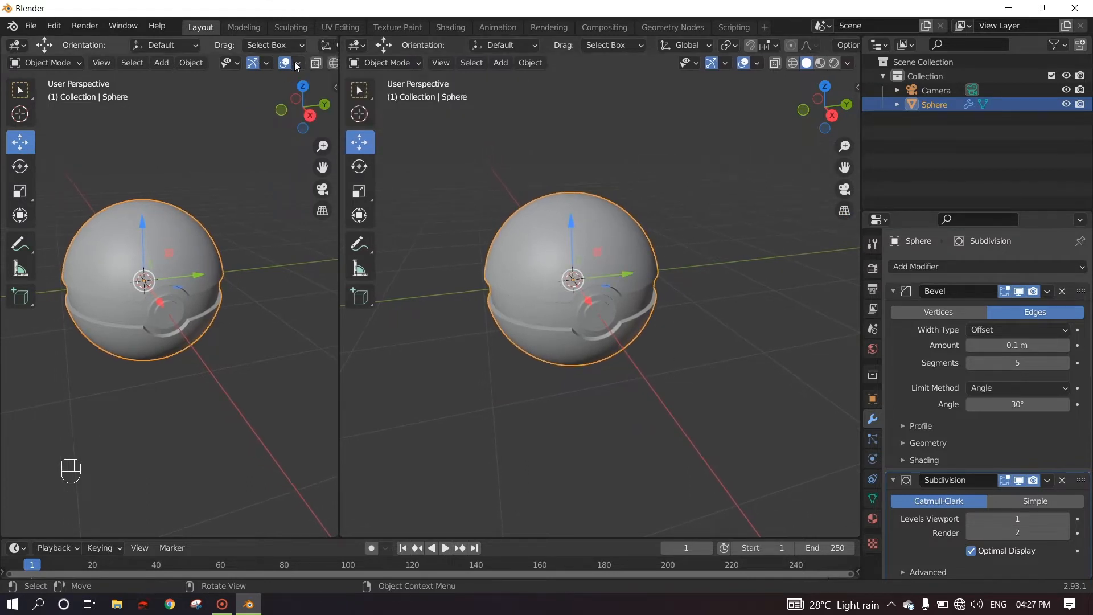
{"action": "scroll", "coordinate": [308, 67], "scroll_direction": "down", "scroll_amount": 4}
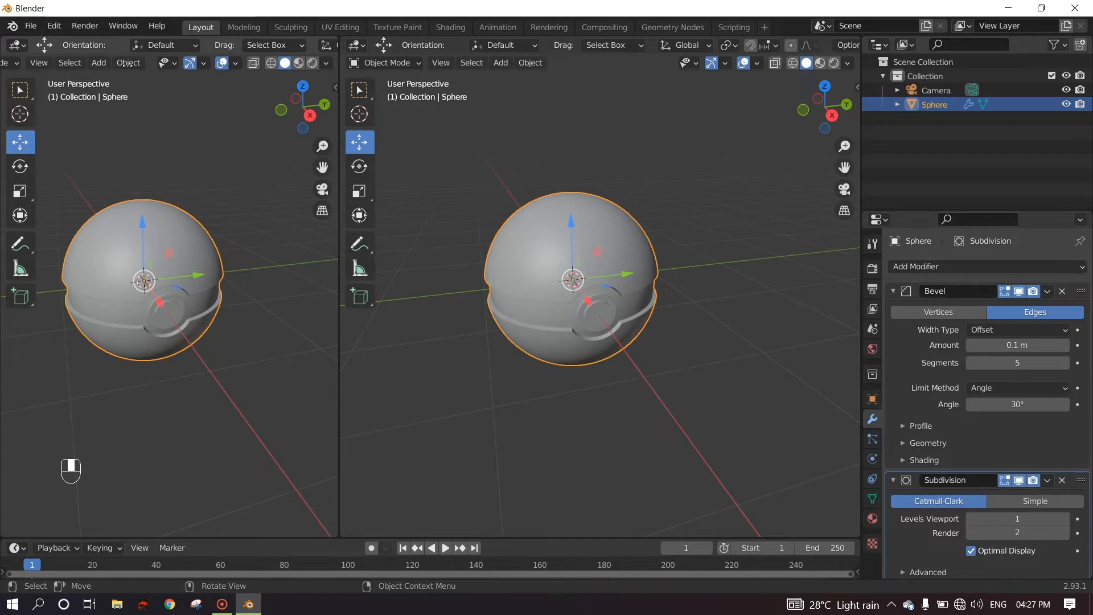
{"action": "left_click", "coordinate": [312, 63]}
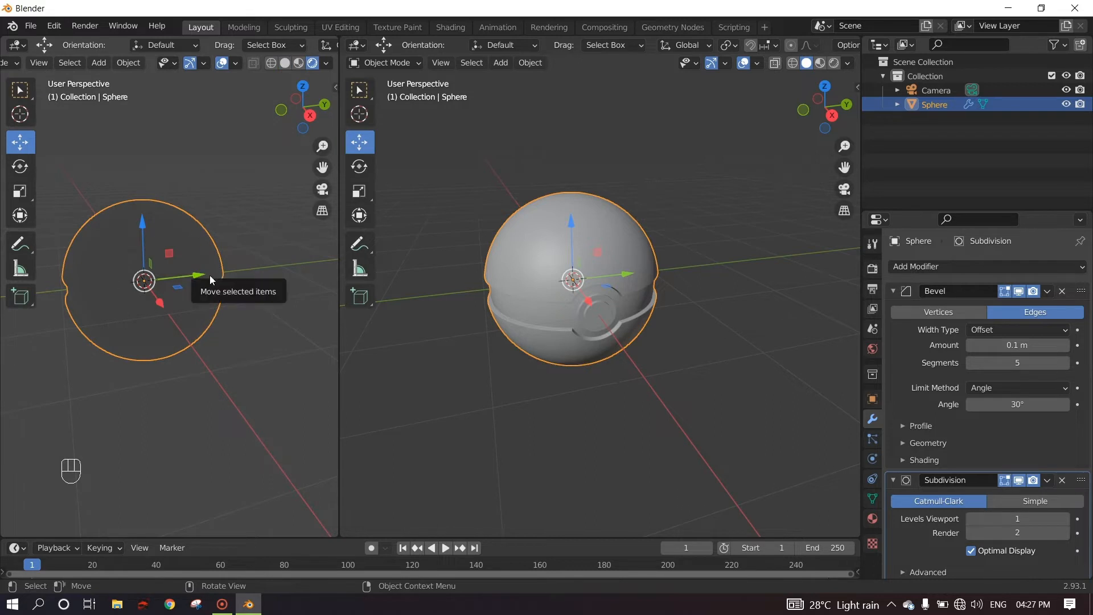
{"action": "left_click", "coordinate": [221, 63]}
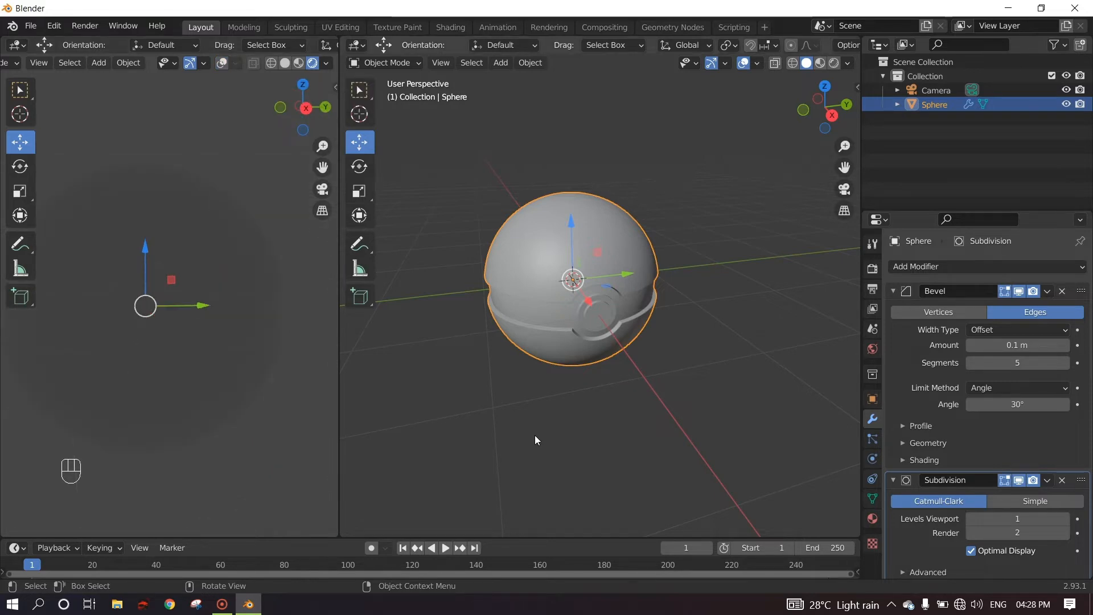
Save the project to the Desktop as Pokeball_tutorial.blend
{"action": "key", "text": "ctrl+s"}
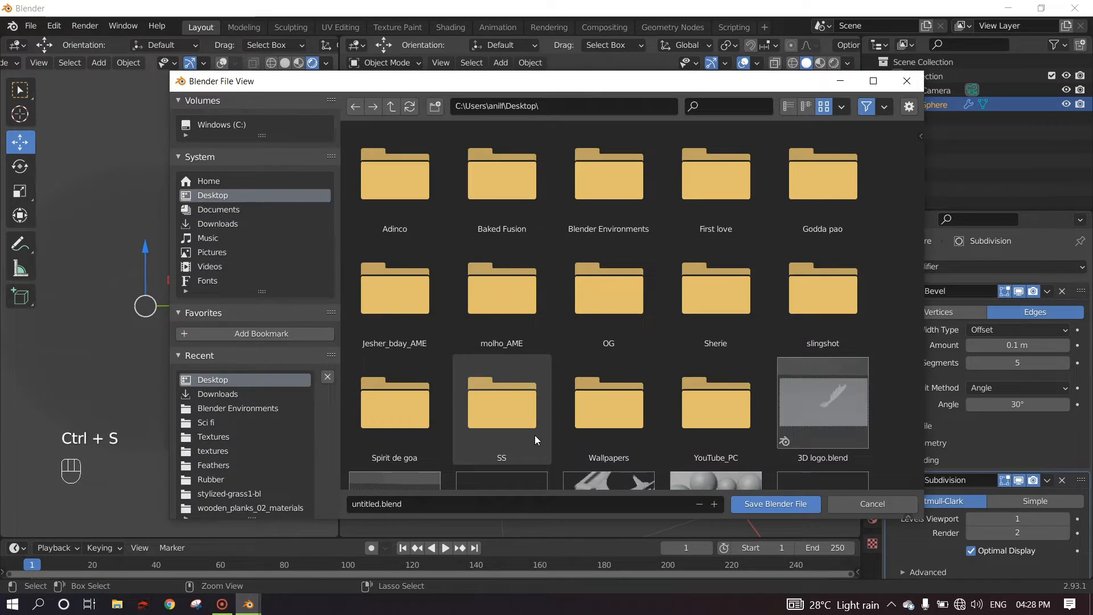
{"action": "left_click", "coordinate": [404, 502]}
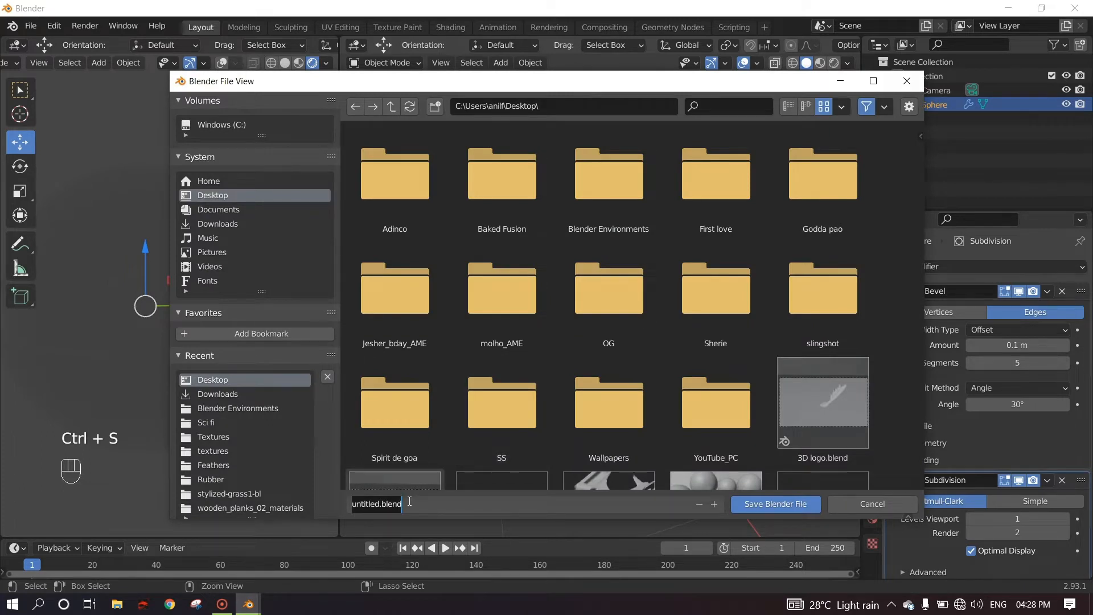
{"action": "type", "text": "Pokeba"}
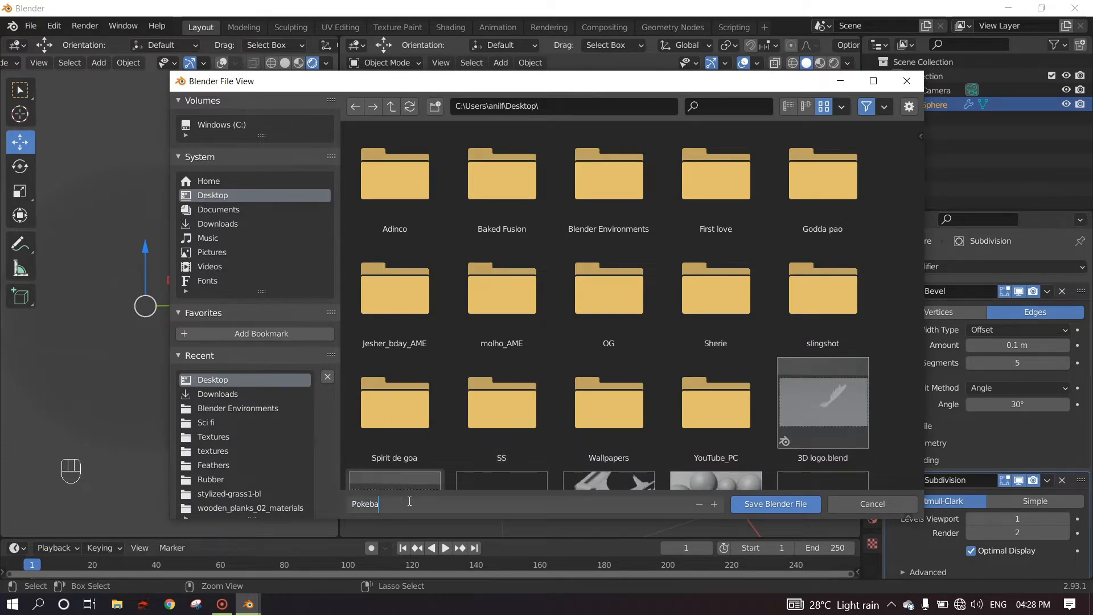
{"action": "type", "text": "ll_tutorial.blend"}
{"action": "left_click", "coordinate": [788, 504]}
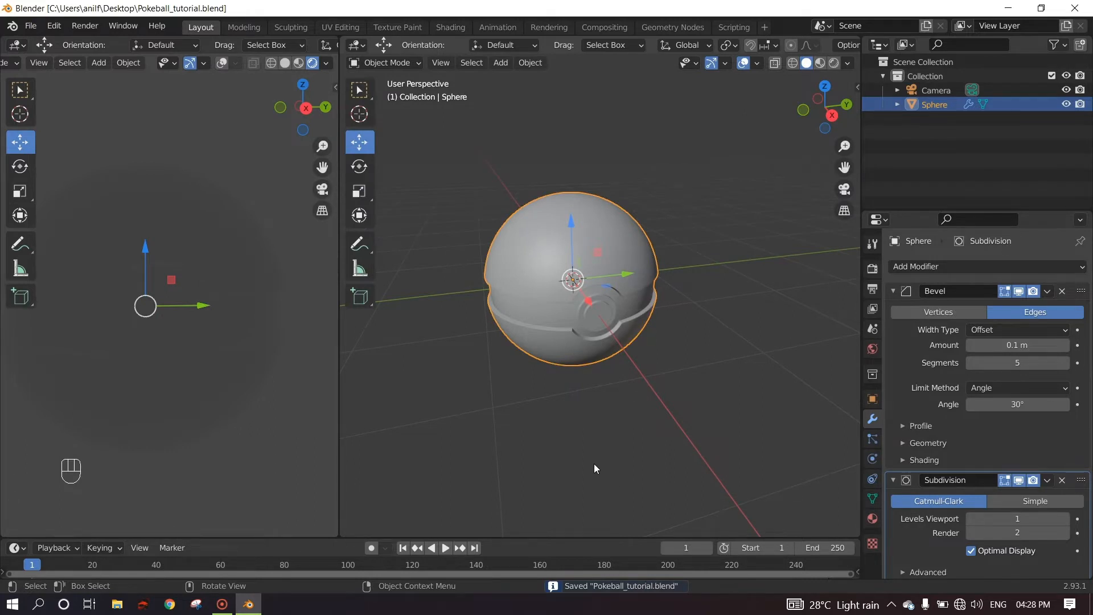
{"action": "key", "text": "ctrl+s"}
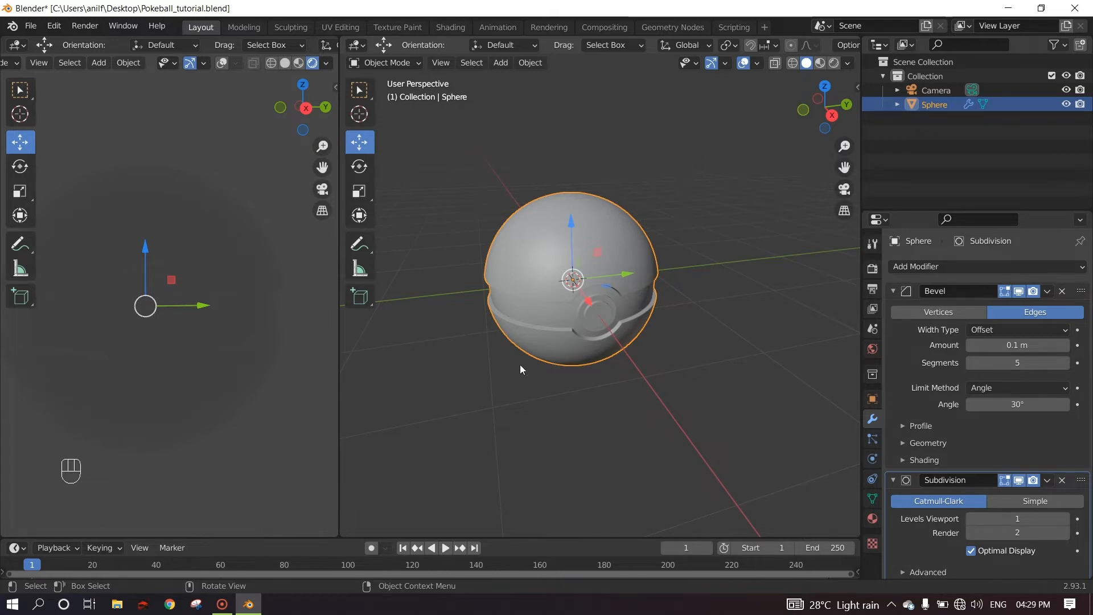
Turn the wider viewport into a Shader Editor with its sidebar collapsed, showing the World shader nodes
{"action": "left_click", "coordinate": [357, 45]}
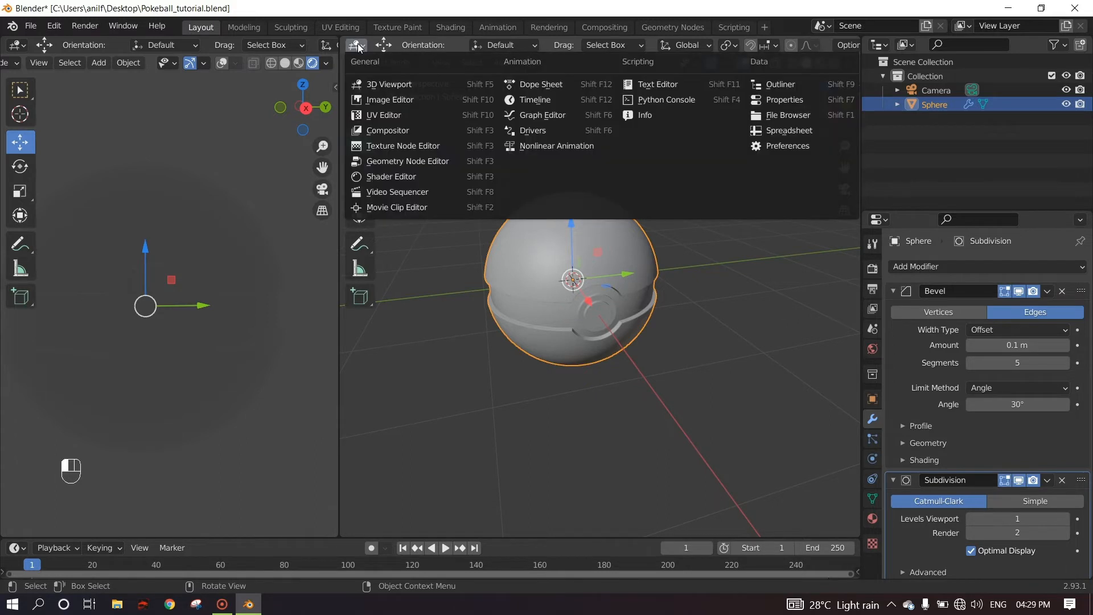
{"action": "left_click", "coordinate": [403, 177]}
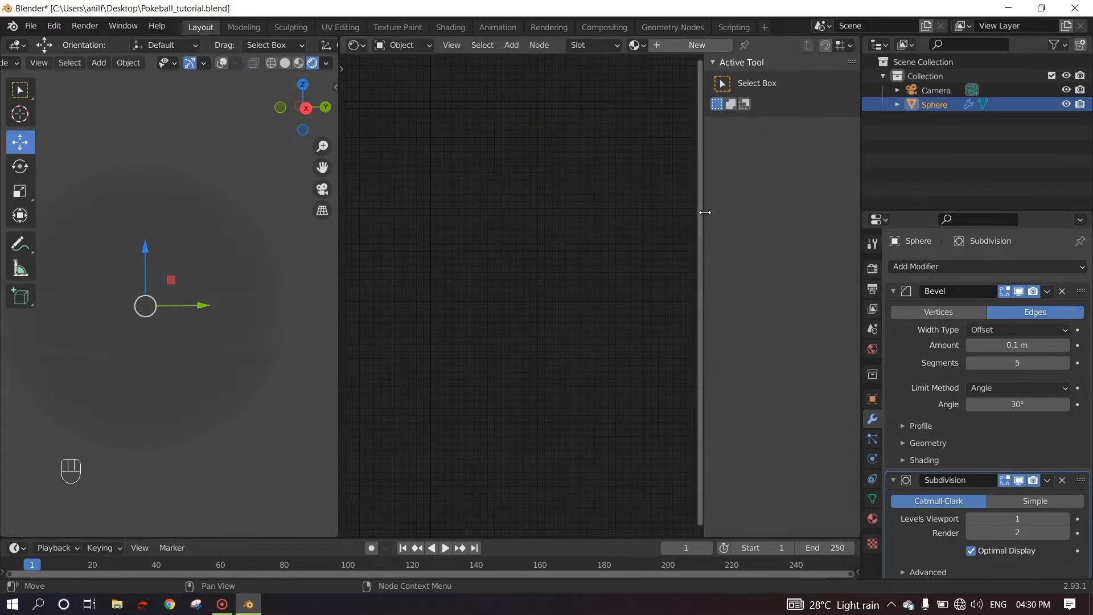
{"action": "left_click_drag", "start_coordinate": [703, 213], "coordinate": [846, 215]}
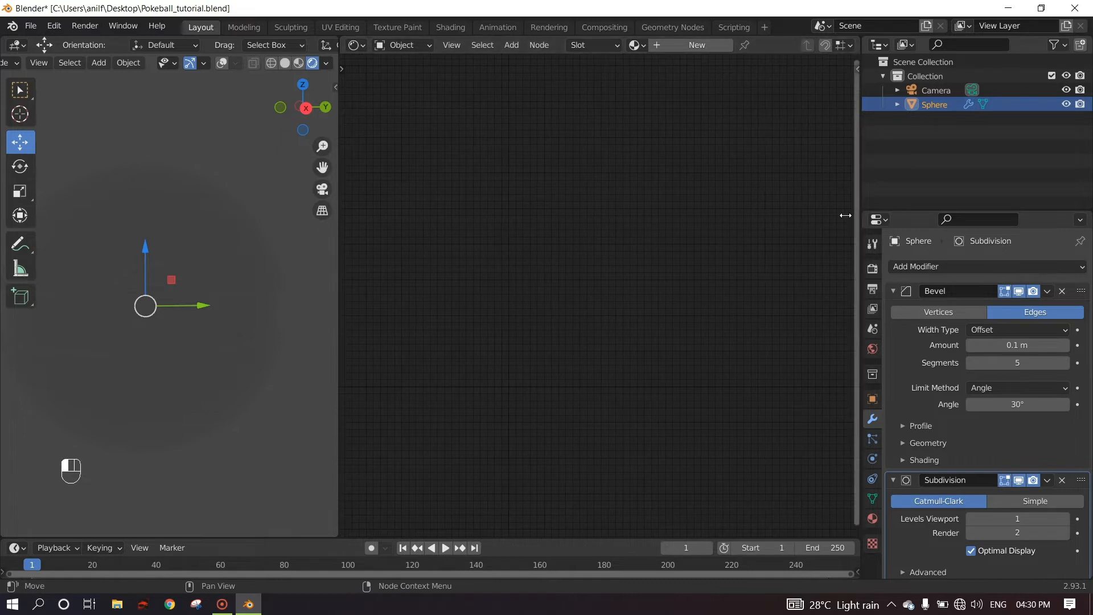
{"action": "left_click", "coordinate": [411, 45]}
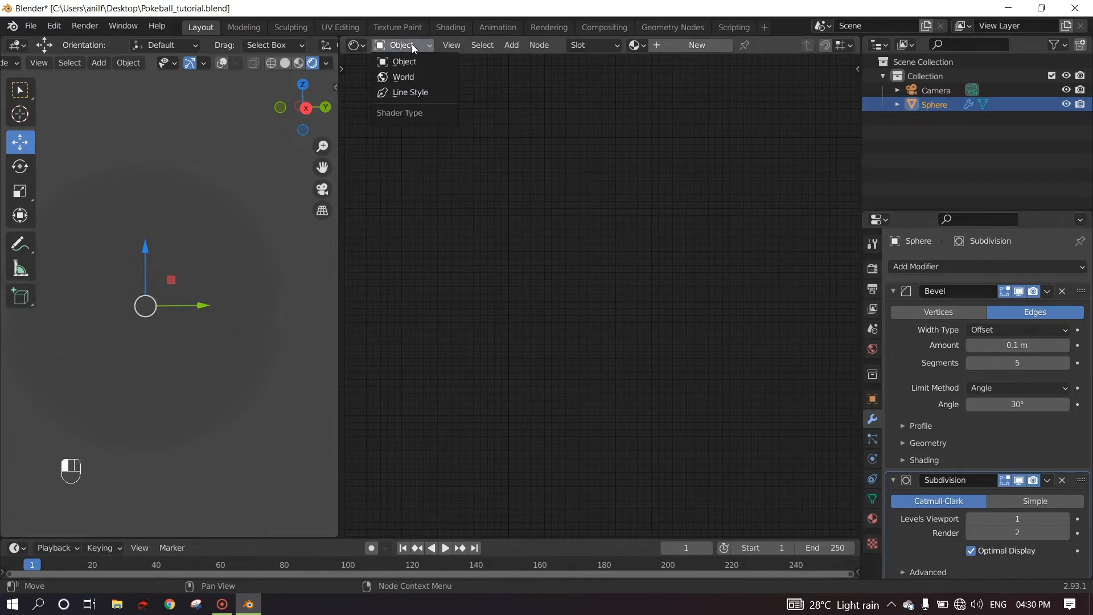
{"action": "left_click", "coordinate": [406, 76]}
Add an Environment Texture node beside the Background node and connect its Color output to the Background's Color input
{"action": "scroll", "coordinate": [551, 349], "scroll_direction": "up", "scroll_amount": 4}
{"action": "middle_click_drag", "start_coordinate": [507, 344], "coordinate": [672, 322]}
{"action": "key", "text": "shift+a"}
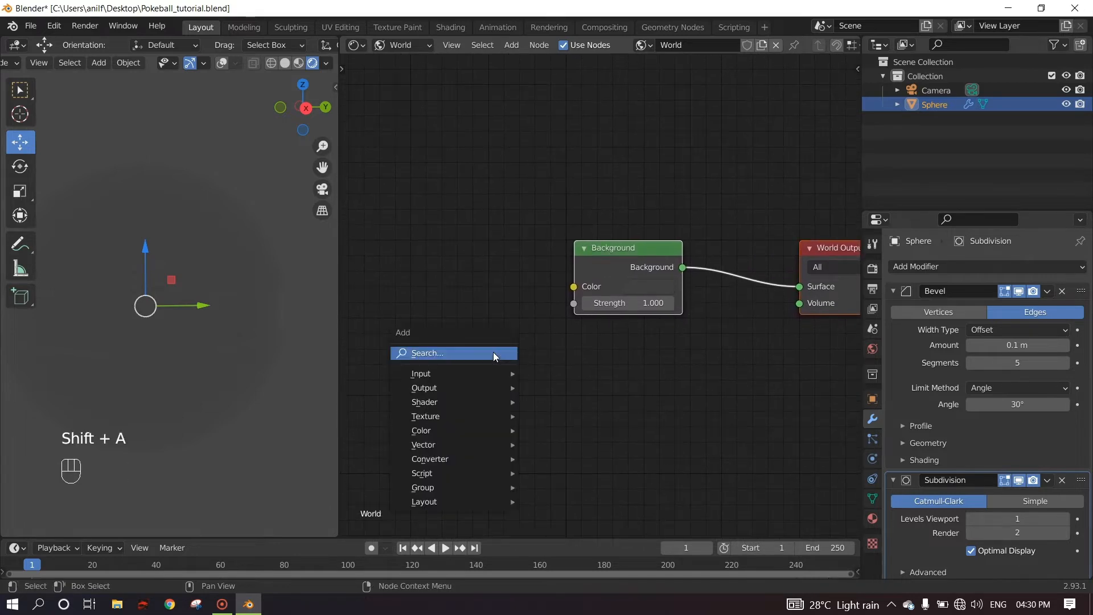
{"action": "left_click", "coordinate": [445, 354]}
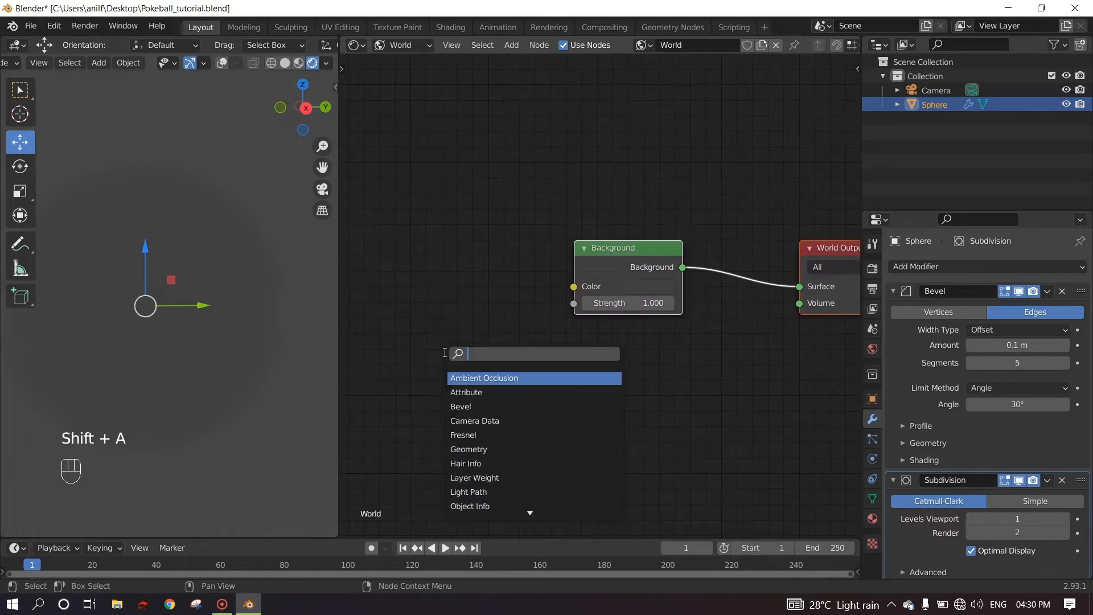
{"action": "type", "text": "env"}
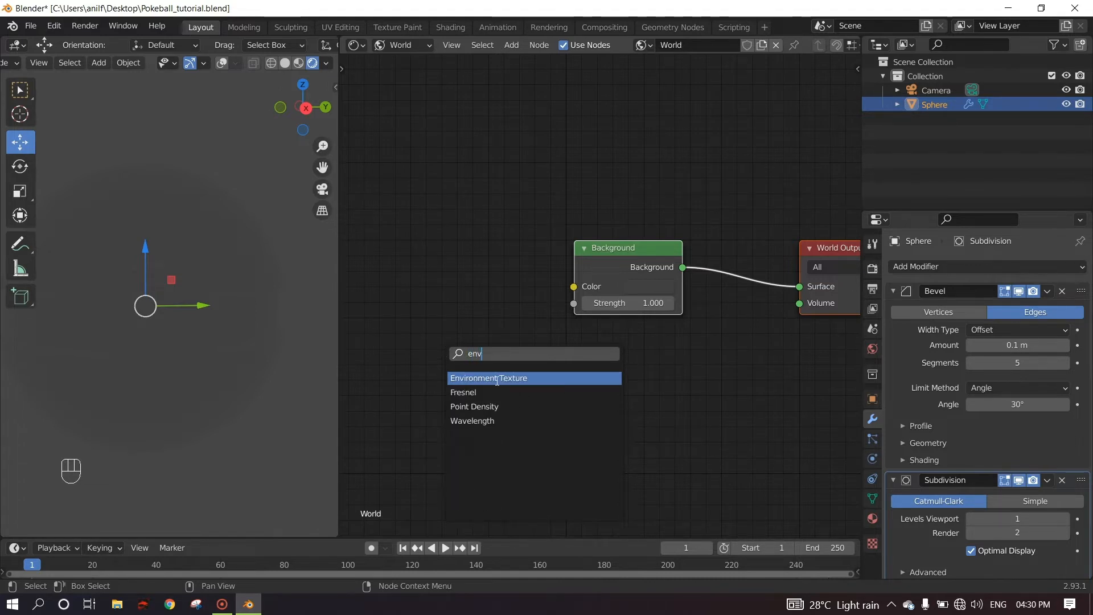
{"action": "left_click", "coordinate": [497, 380]}
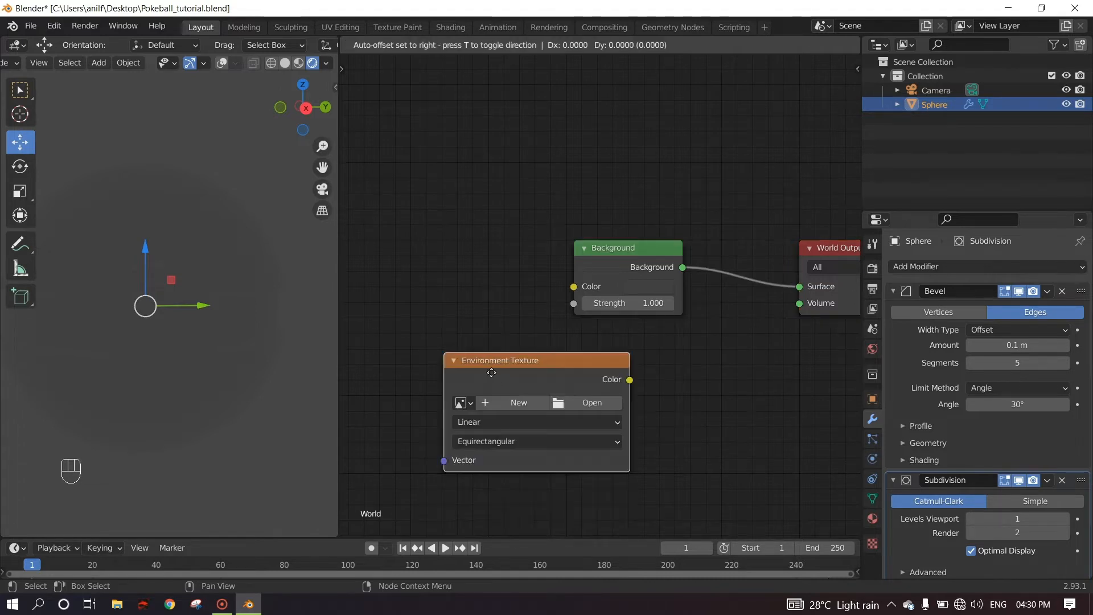
{"action": "left_click", "coordinate": [401, 266]}
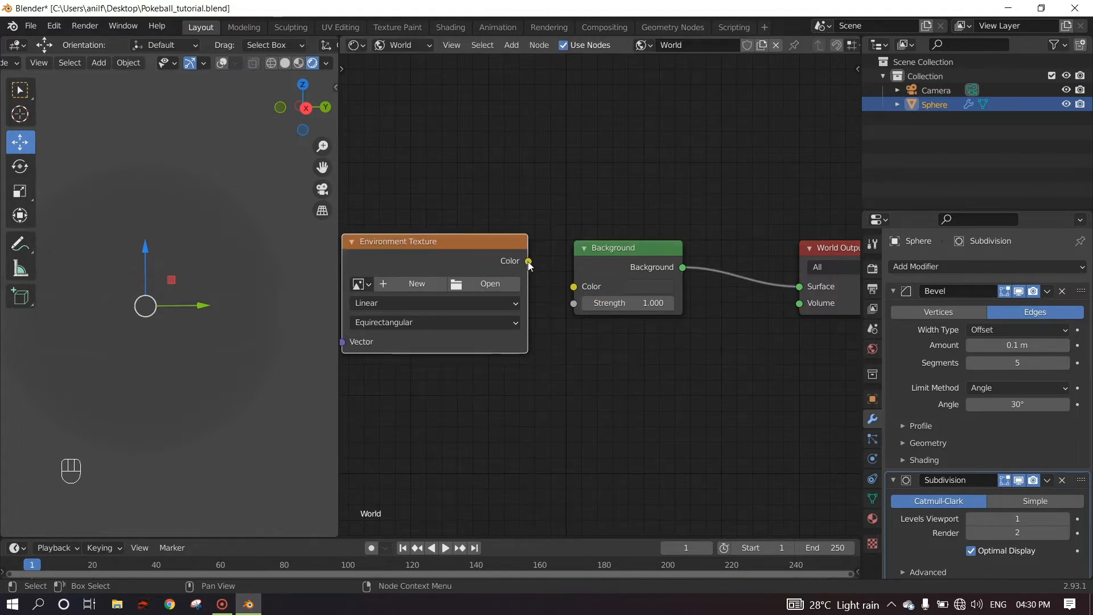
{"action": "left_click_drag", "start_coordinate": [529, 262], "coordinate": [573, 286]}
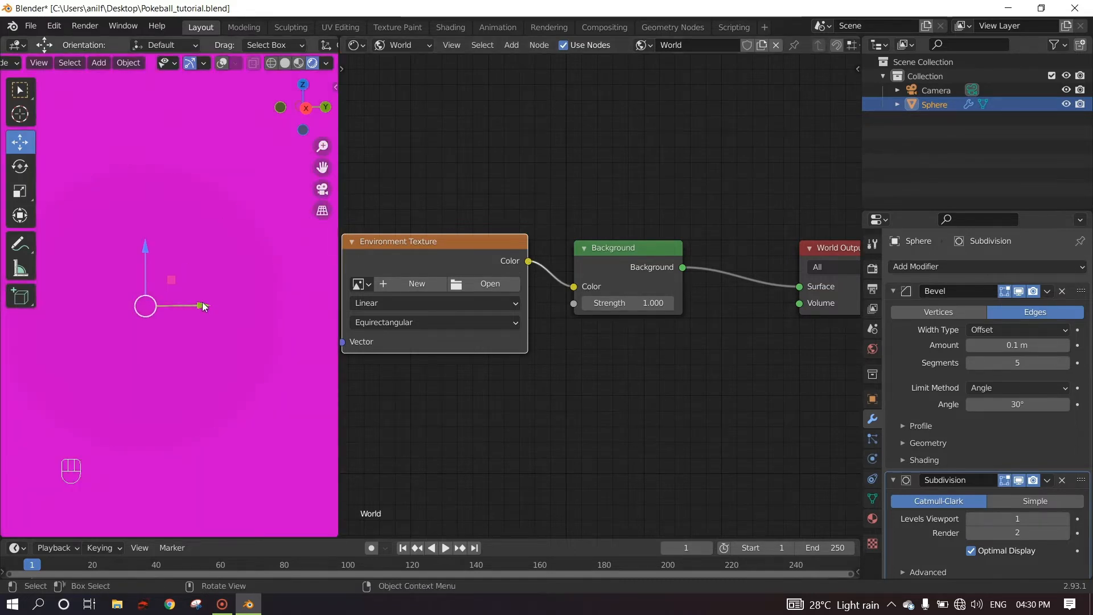
Load lapa_8k.hdr from the Blender Environments folder into the Environment Texture node
{"action": "middle_click_drag", "start_coordinate": [466, 414], "coordinate": [561, 417]}
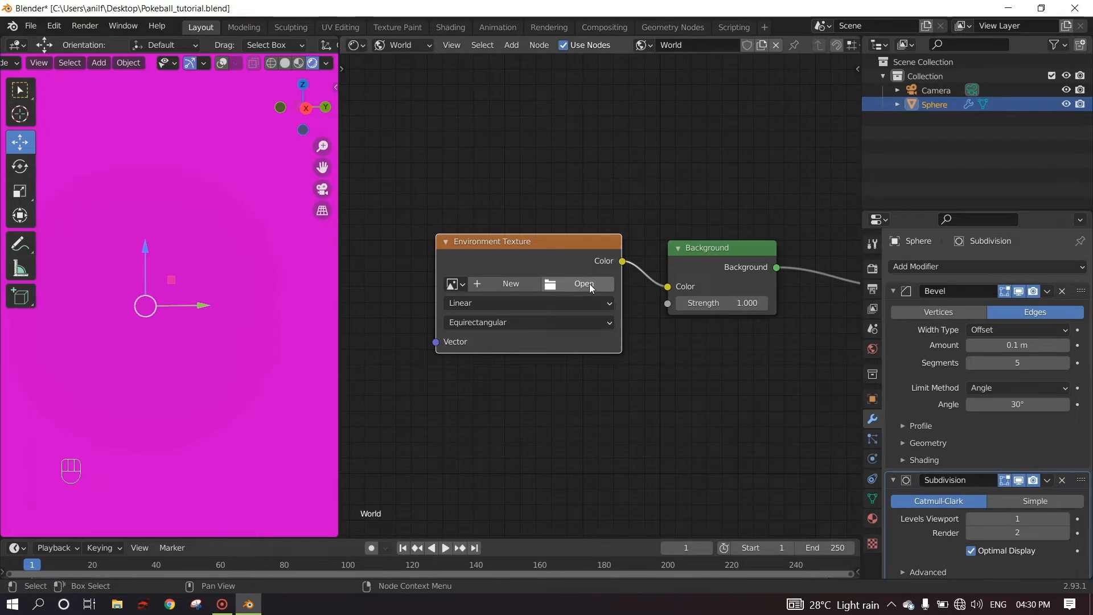
{"action": "left_click", "coordinate": [589, 286]}
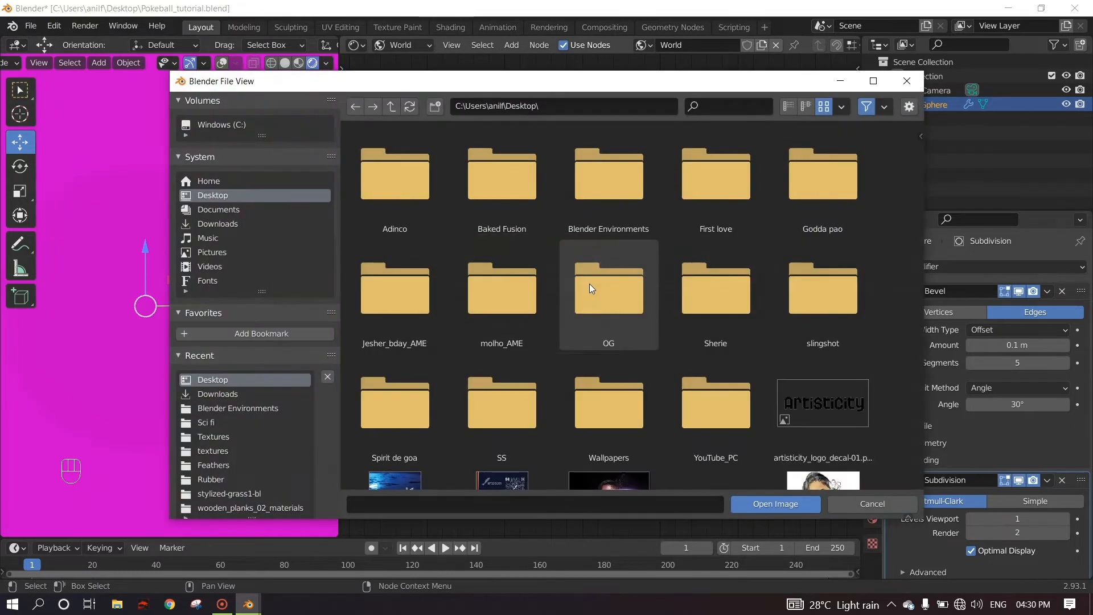
{"action": "left_click", "coordinate": [247, 408]}
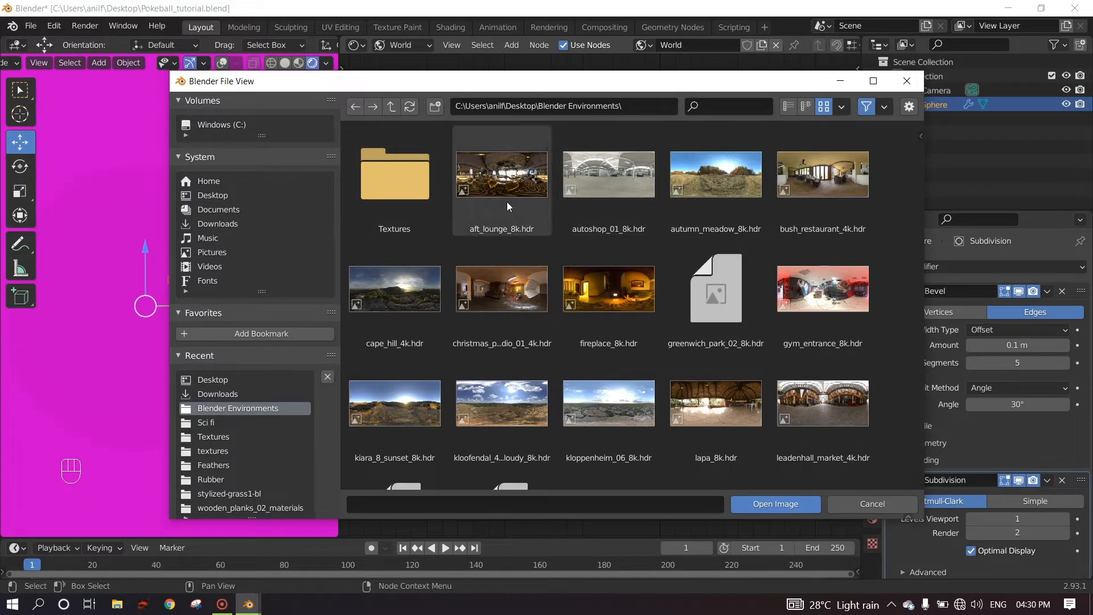
{"action": "scroll", "coordinate": [617, 258], "scroll_direction": "down", "scroll_amount": 3}
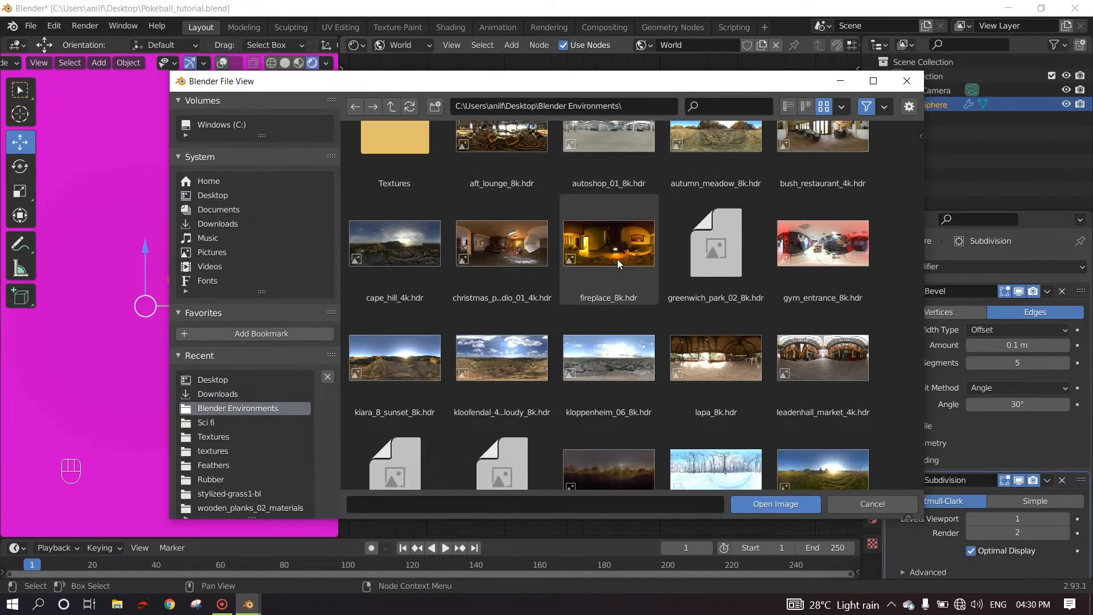
{"action": "left_click", "coordinate": [718, 348]}
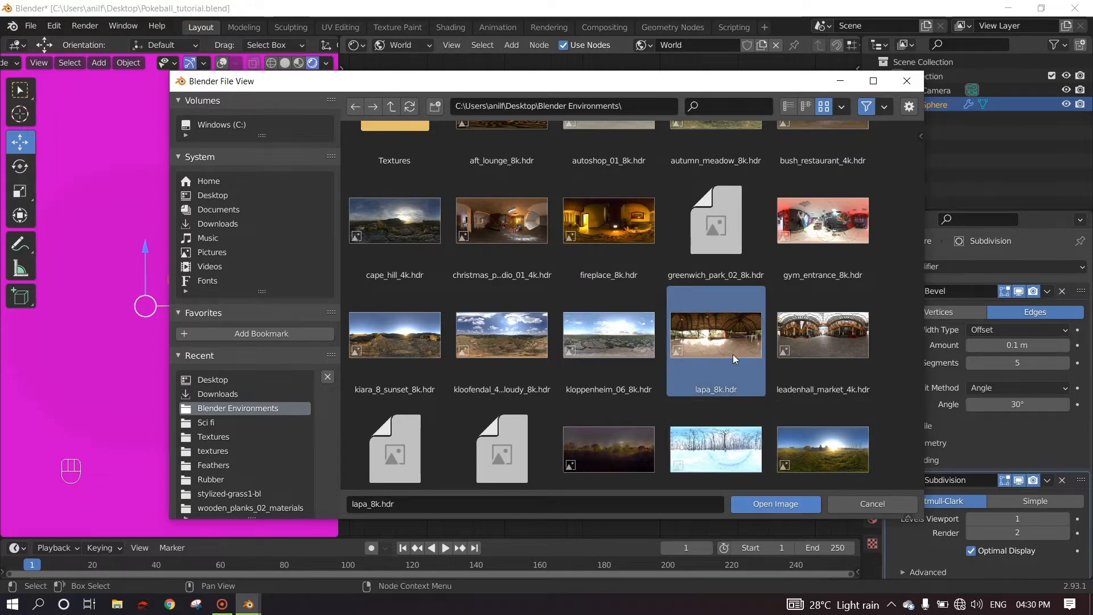
{"action": "left_click", "coordinate": [776, 506]}
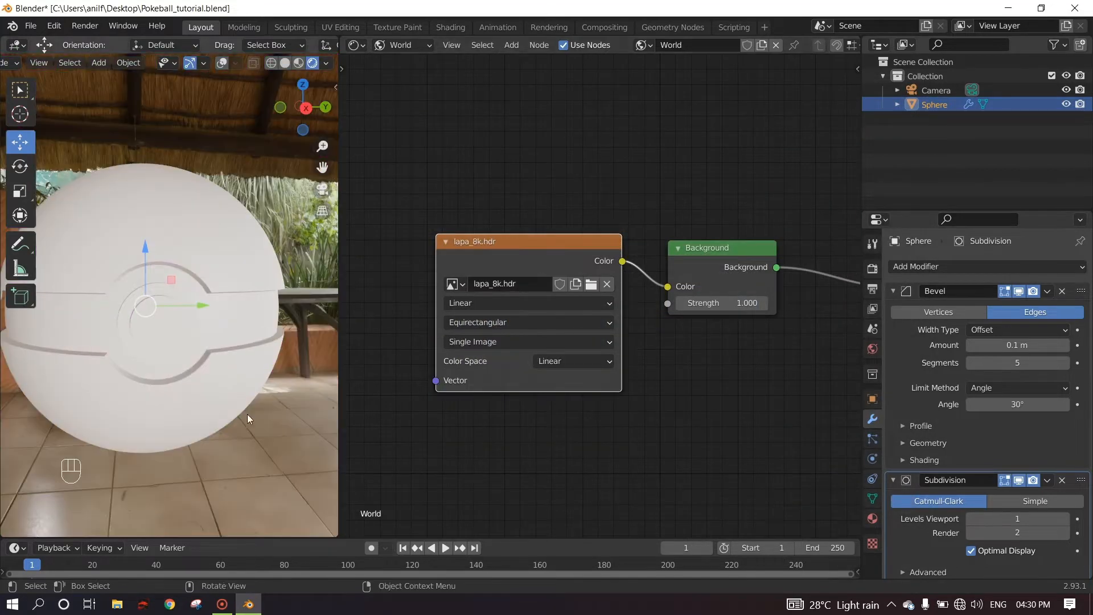
{"action": "scroll", "coordinate": [199, 364], "scroll_direction": "down", "scroll_amount": 3}
{"action": "middle_click_drag", "start_coordinate": [205, 356], "coordinate": [130, 391]}
{"action": "key", "text": "KP_3"}
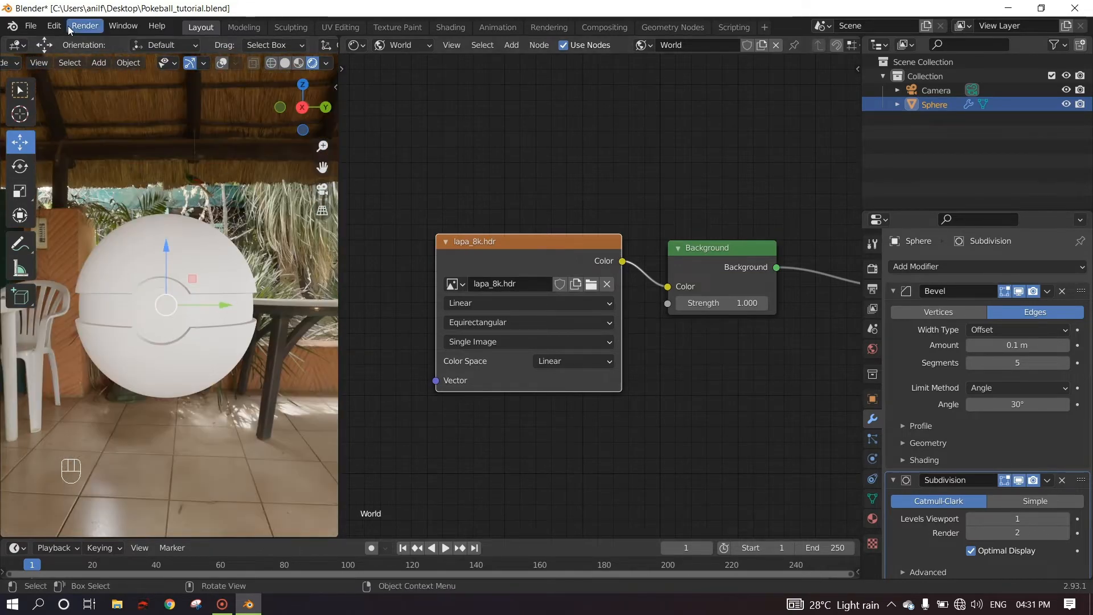
Search the add-ons in the preferences for "node" and check whether Node Wrangler is enabled
{"action": "left_click", "coordinate": [54, 28]}
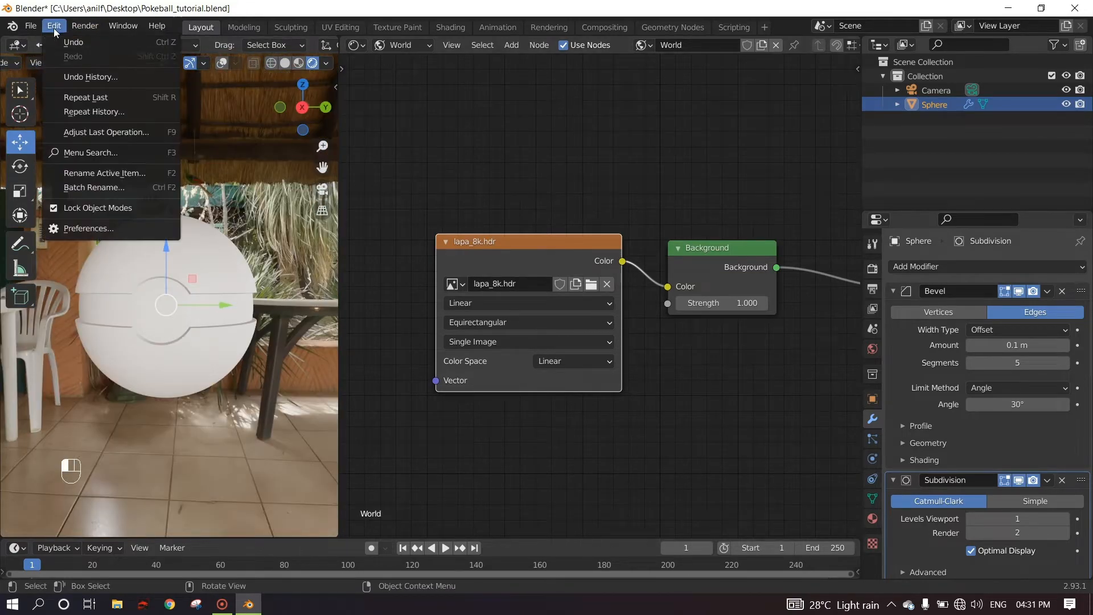
{"action": "left_click", "coordinate": [93, 228]}
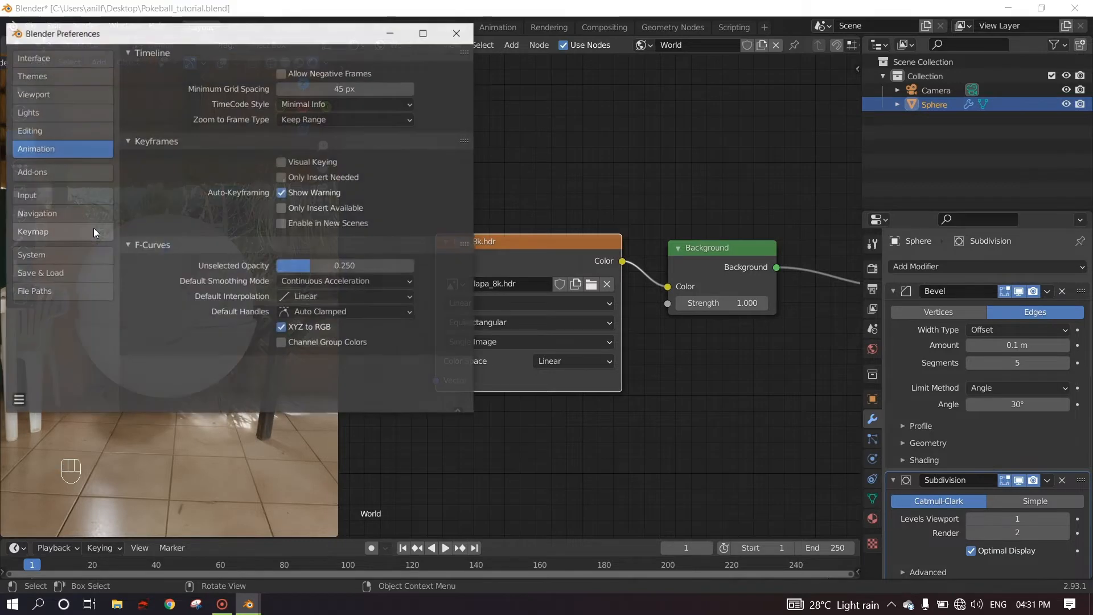
{"action": "left_click", "coordinate": [33, 173]}
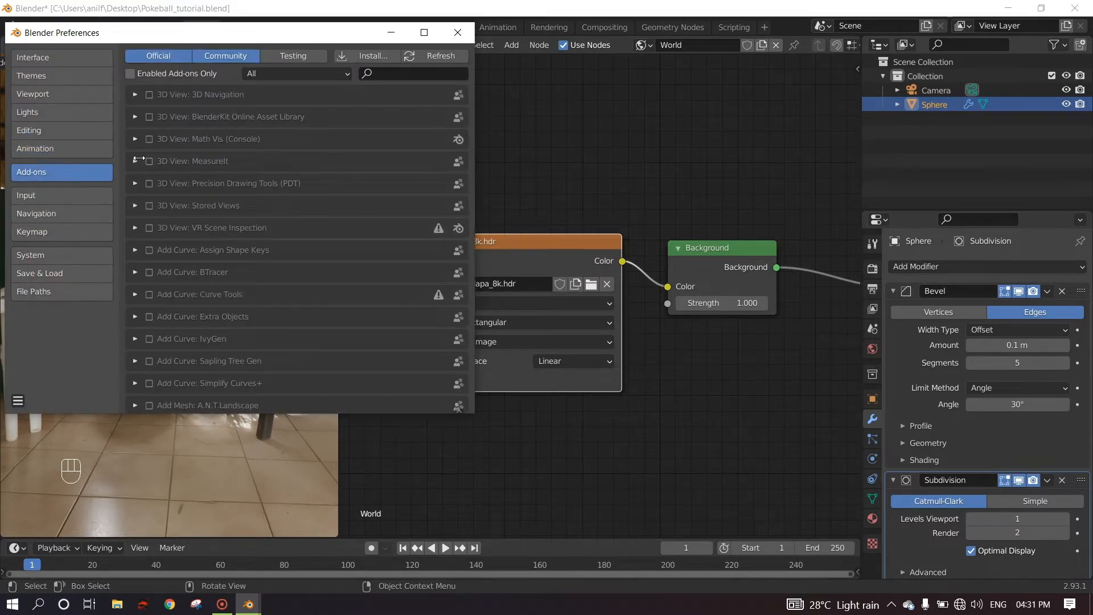
{"action": "left_click", "coordinate": [386, 74]}
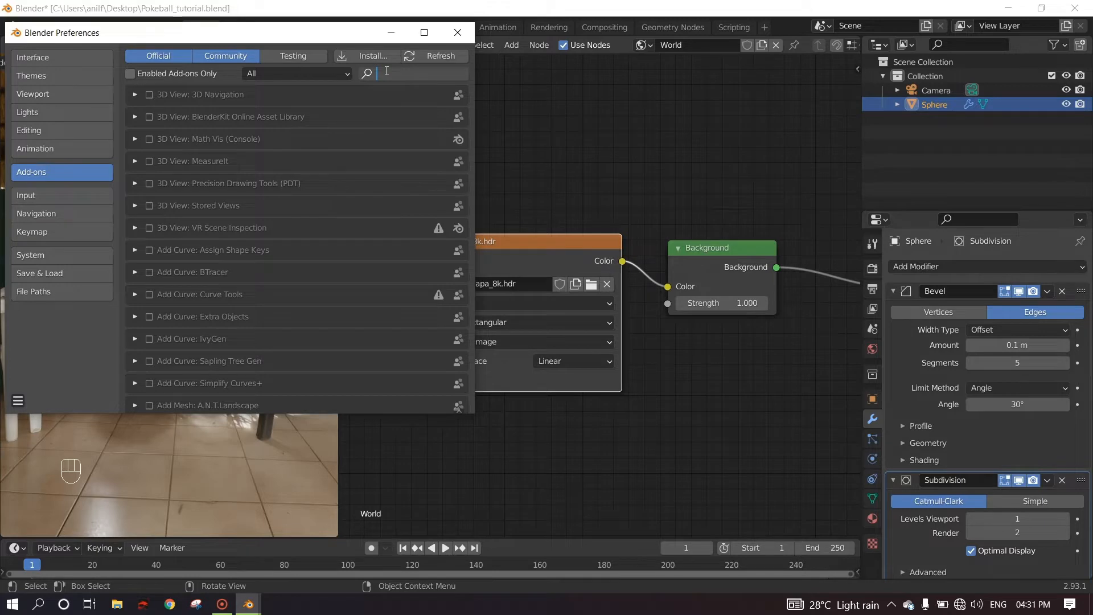
{"action": "type", "text": "no"}
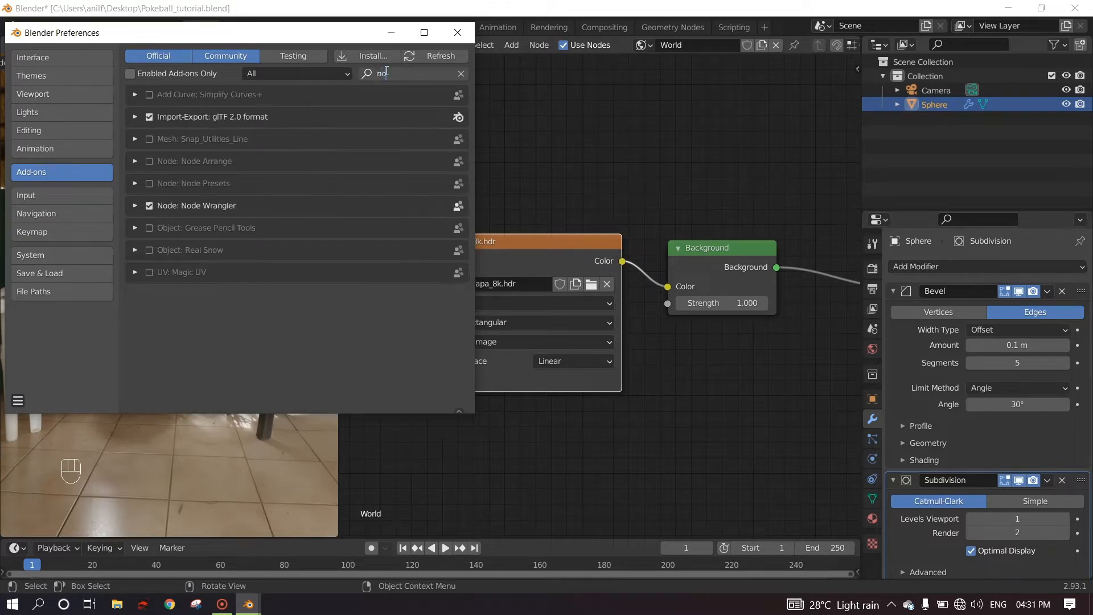
{"action": "type", "text": "de"}
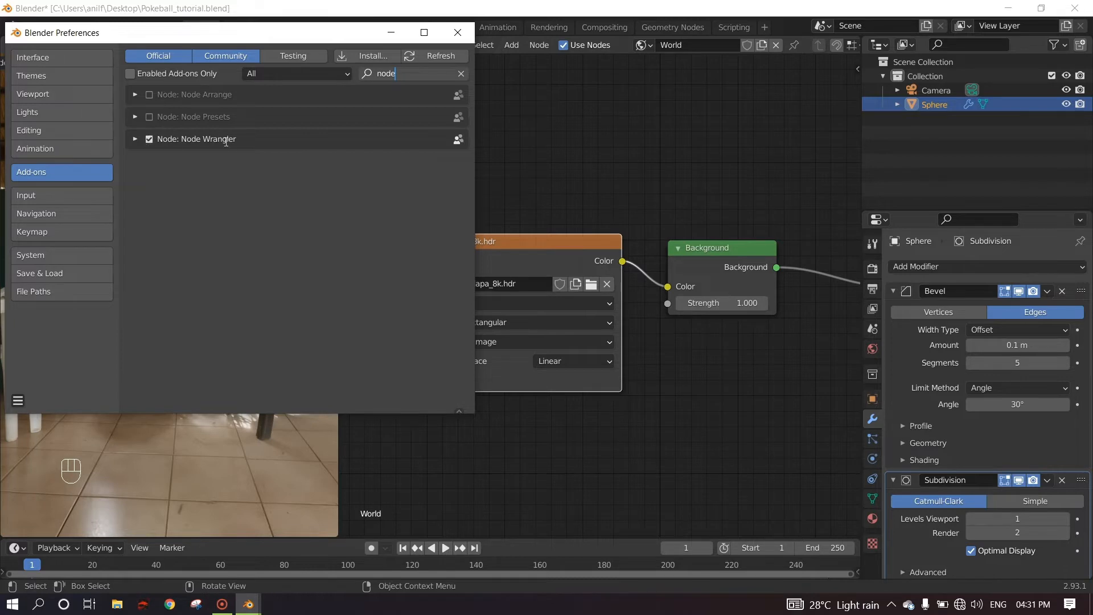
{"action": "left_click", "coordinate": [457, 33]}
Attach Texture Coordinate and Mapping nodes to the lapa_8k.hdr environment texture using Node Wrangler's texture setup
{"action": "middle_click_drag", "start_coordinate": [510, 173], "coordinate": [640, 144]}
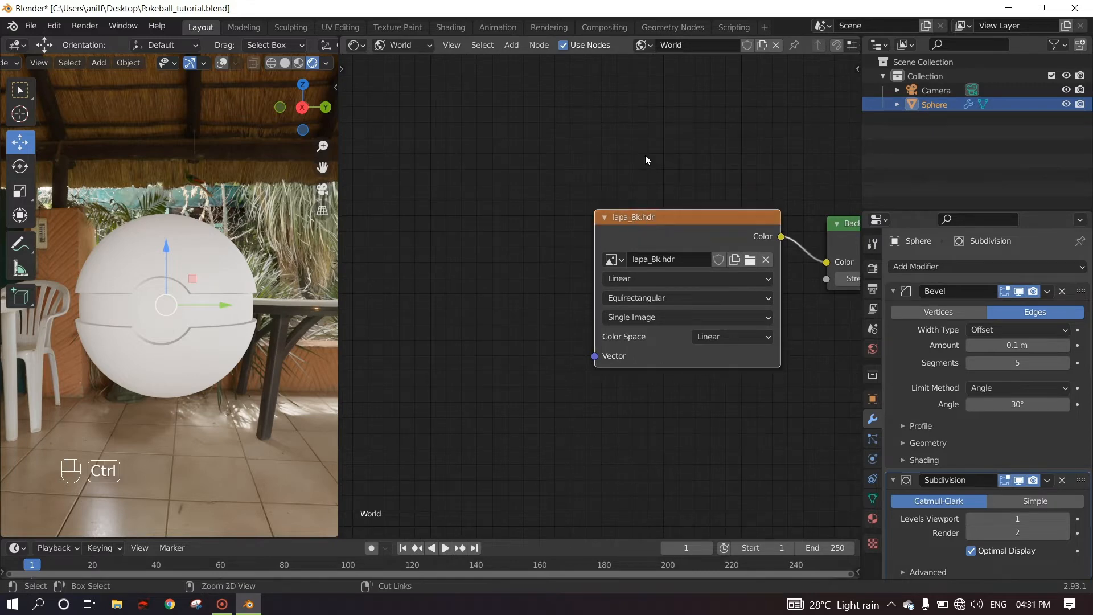
{"action": "key", "text": "ctrl+t"}
{"action": "middle_click_drag", "start_coordinate": [448, 144], "coordinate": [640, 153]}
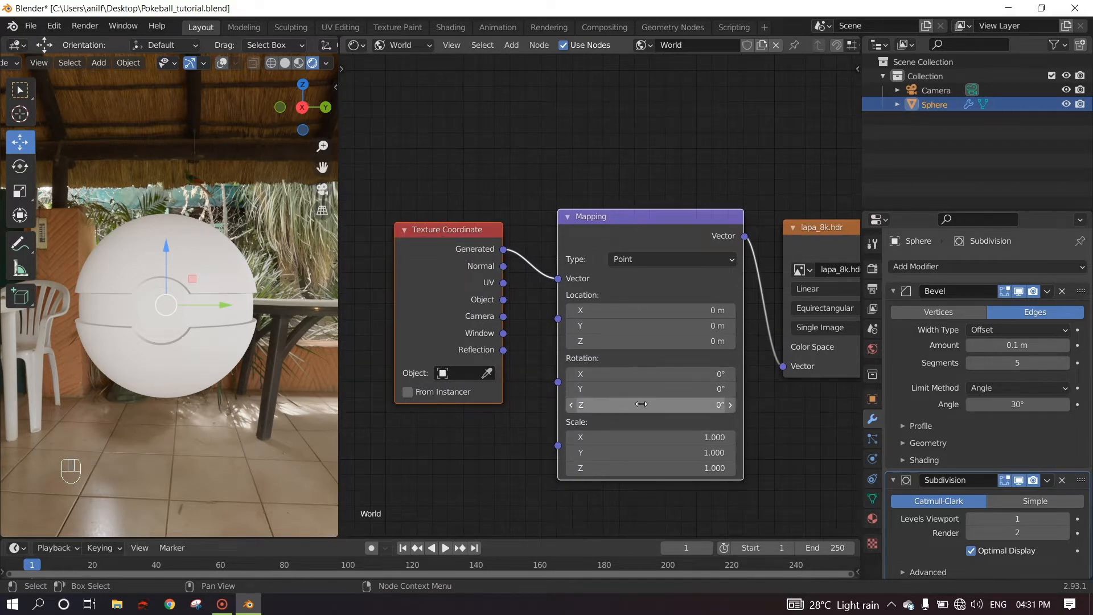
Rotate the environment by setting the Mapping node's Z rotation to -186°, and save the file
{"action": "left_click_drag", "start_coordinate": [641, 404], "coordinate": [469, 121]}
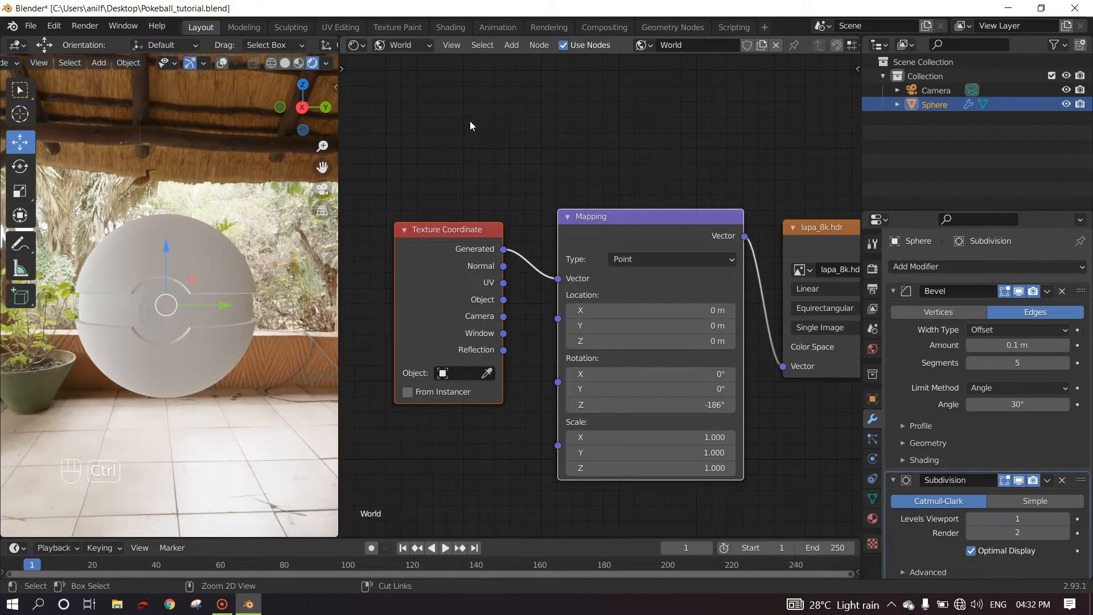
{"action": "key", "text": "ctrl+s"}
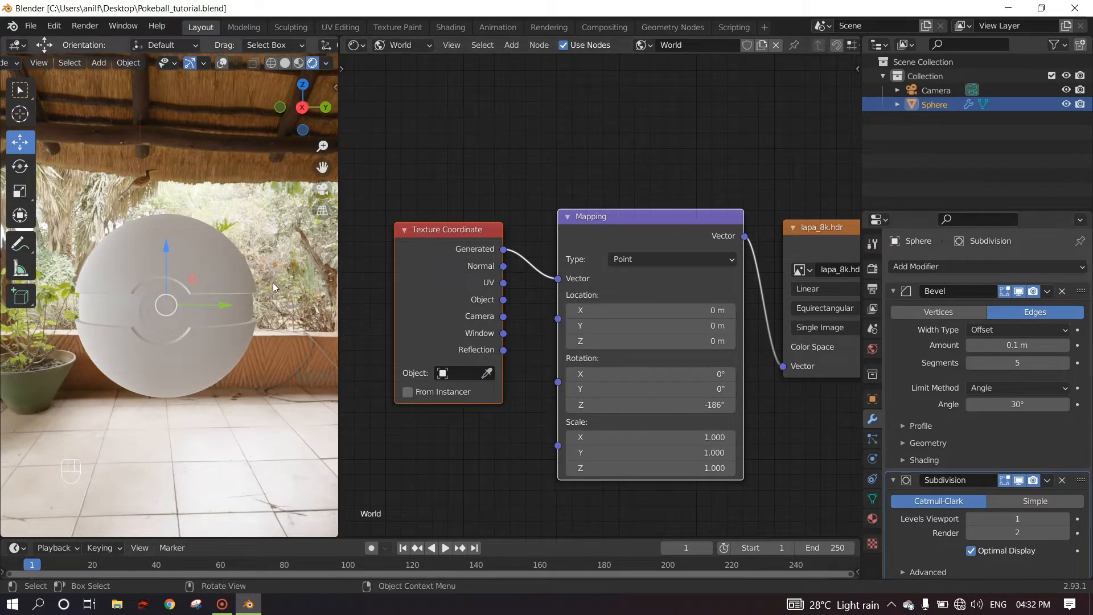
Switch the Shader Editor from World to Object shading for the sphere
{"action": "middle_click_drag", "start_coordinate": [179, 308], "coordinate": [156, 339]}
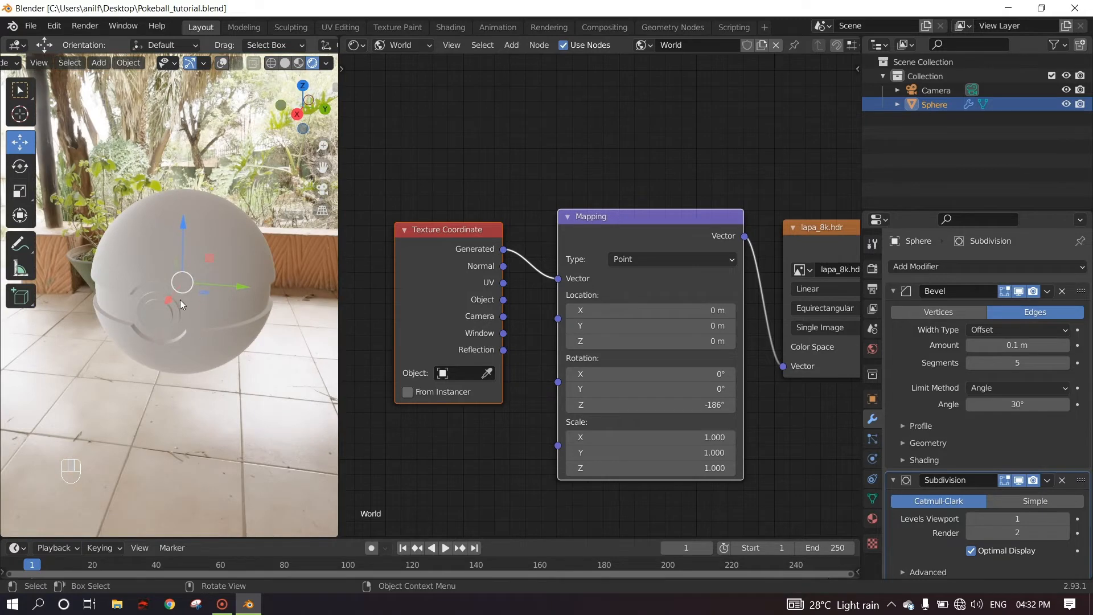
{"action": "left_click", "coordinate": [401, 46]}
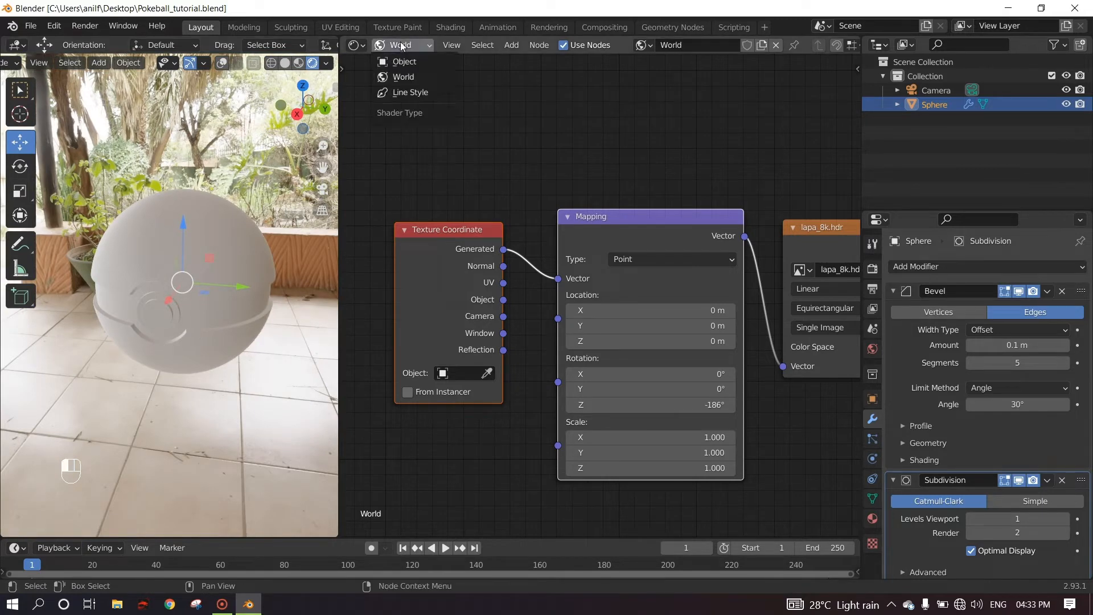
{"action": "left_click", "coordinate": [404, 61]}
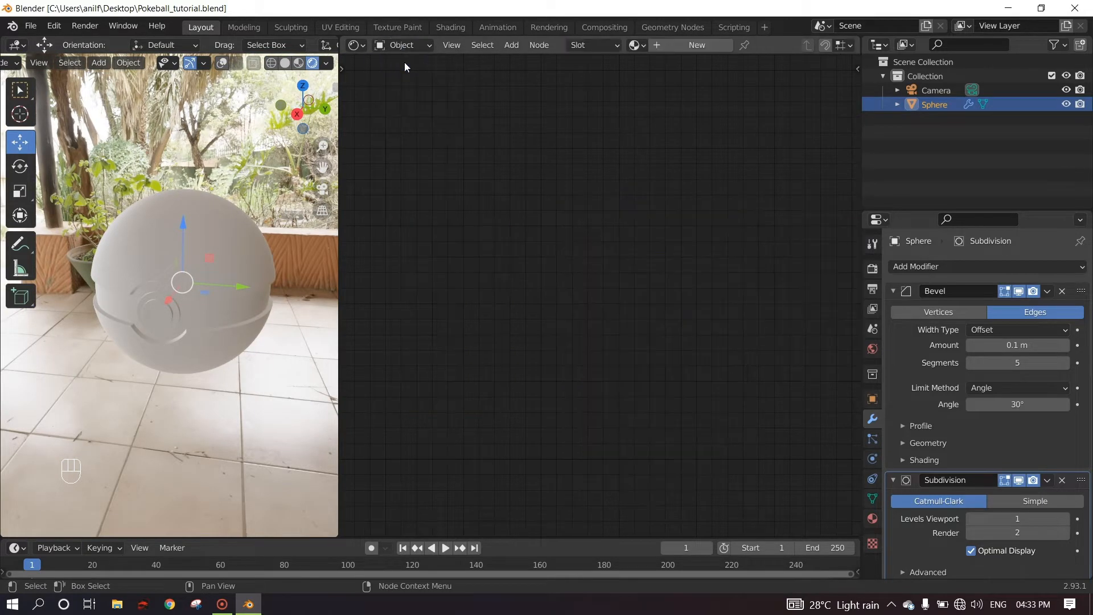
Add a new material to the sphere and move its Principled BSDF node away from the Material Output node
{"action": "left_click", "coordinate": [211, 226]}
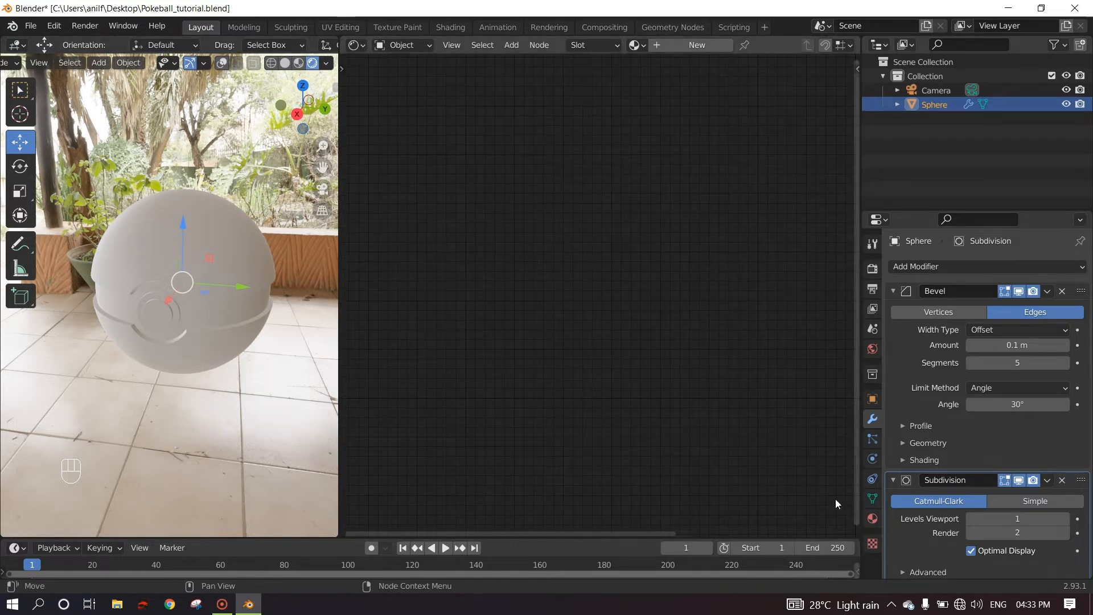
{"action": "left_click", "coordinate": [872, 518]}
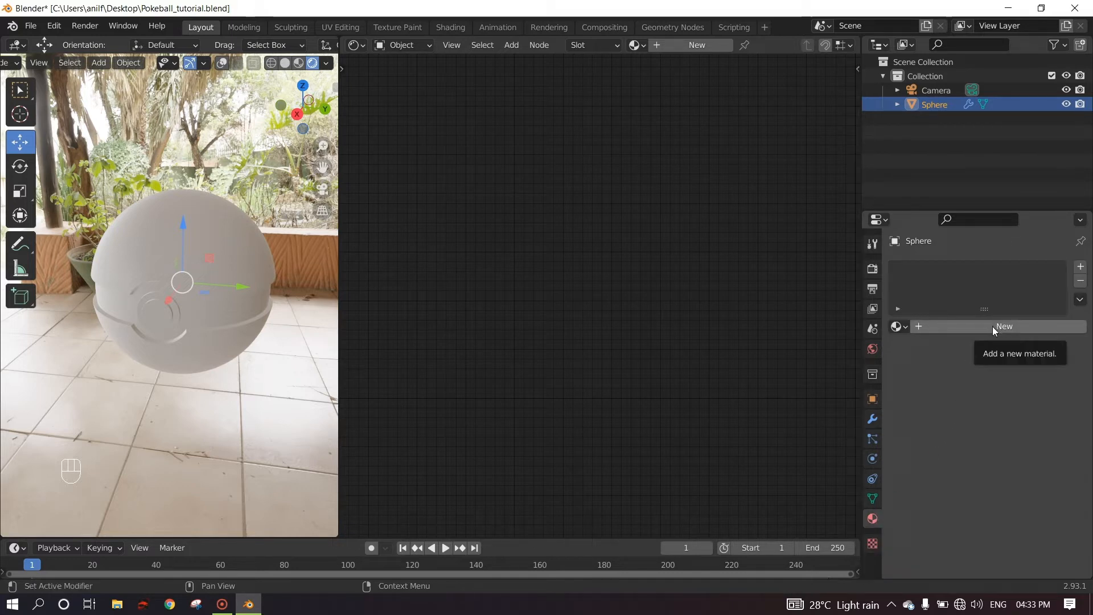
{"action": "left_click", "coordinate": [693, 46]}
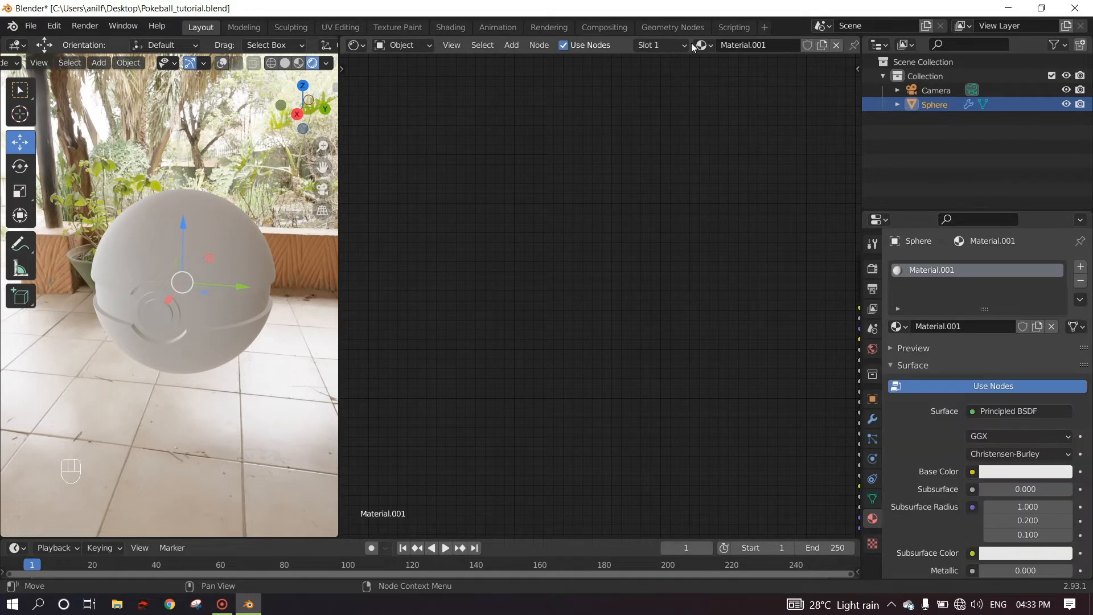
{"action": "middle_click_drag", "start_coordinate": [691, 291], "coordinate": [422, 268]}
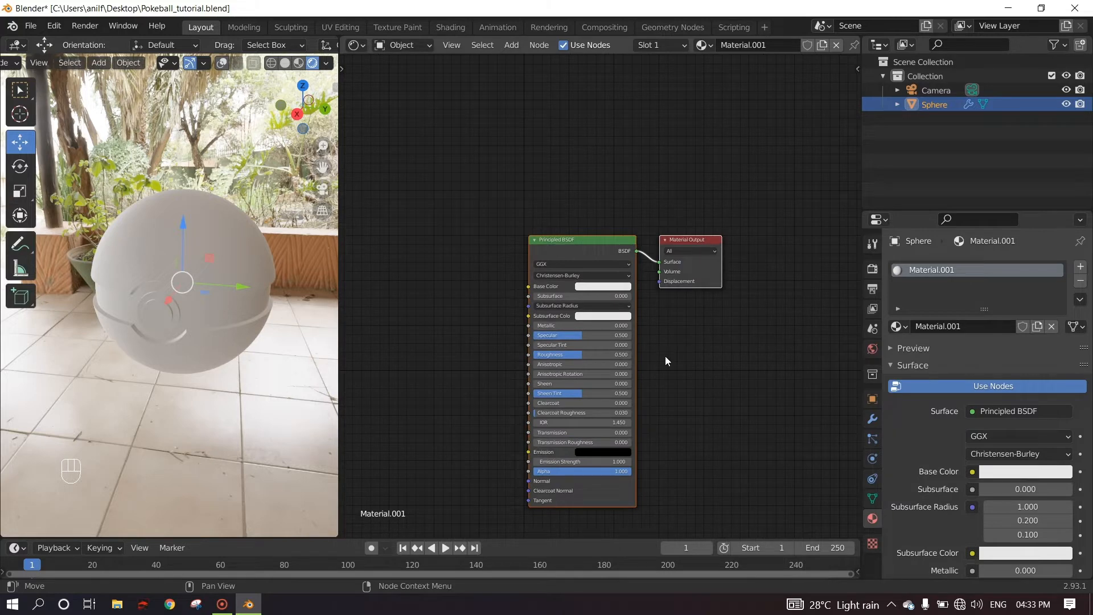
{"action": "scroll", "coordinate": [665, 356], "scroll_direction": "up", "scroll_amount": 2}
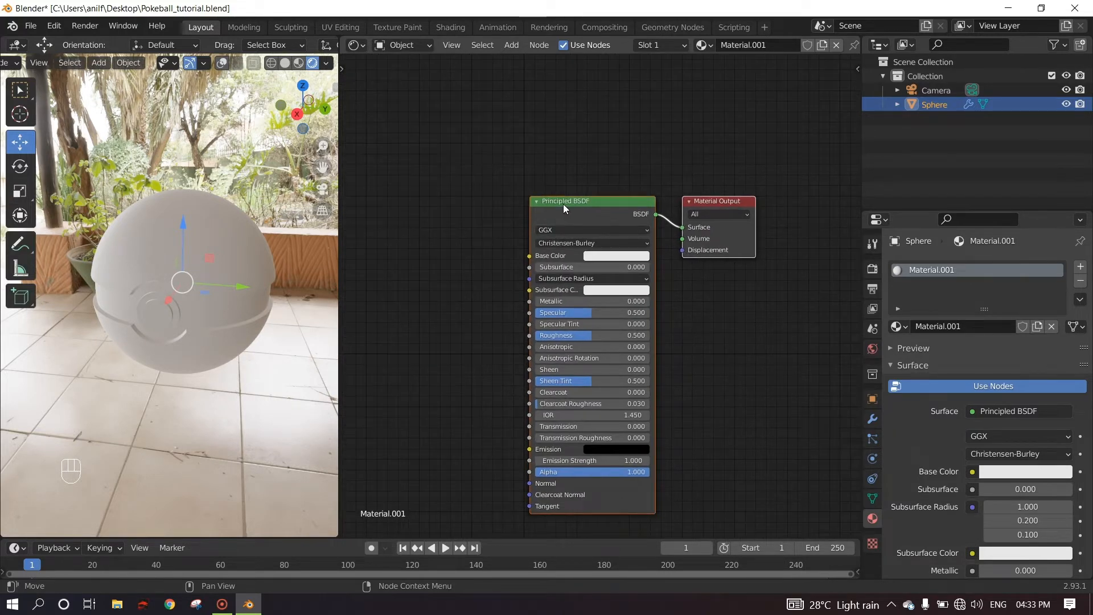
{"action": "left_click_drag", "start_coordinate": [571, 203], "coordinate": [522, 151]}
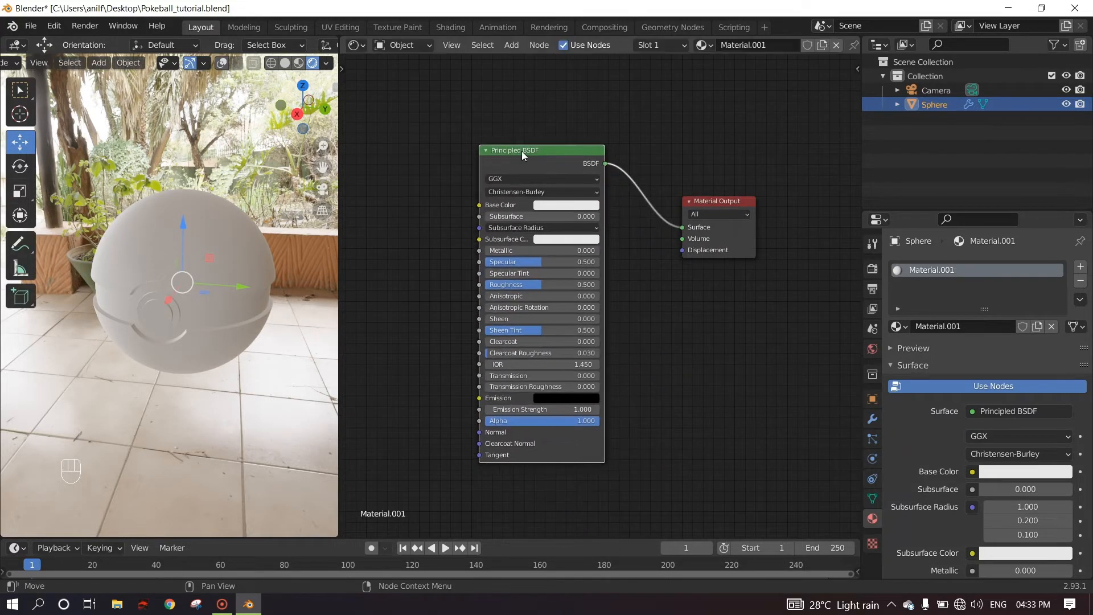
{"action": "middle_click_drag", "start_coordinate": [186, 323], "coordinate": [220, 321]}
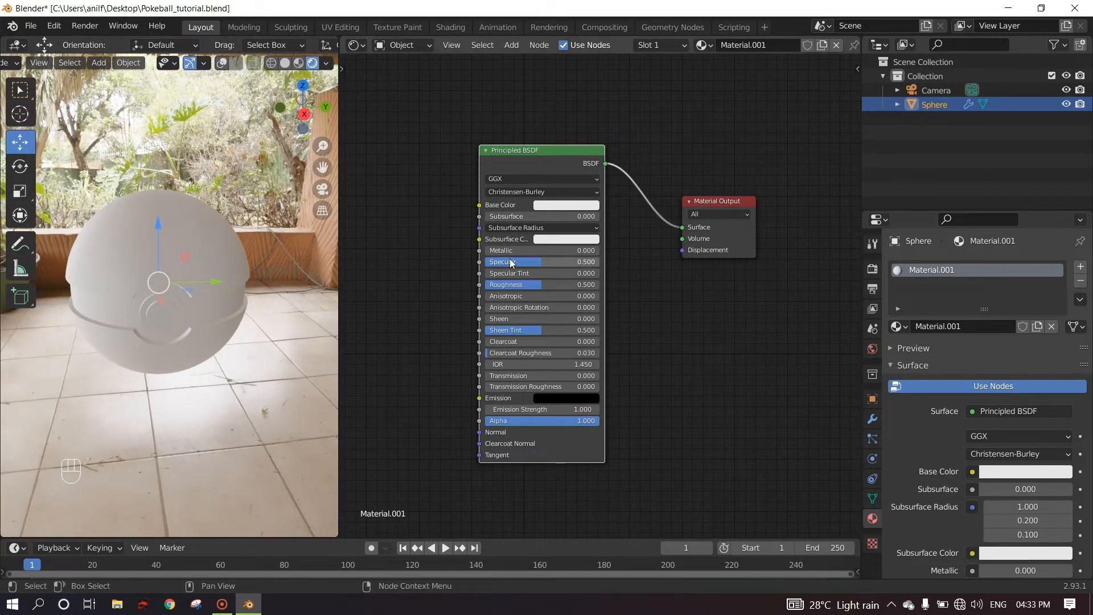
Rename the sphere's new material as white
{"action": "double_click", "coordinate": [931, 268]}
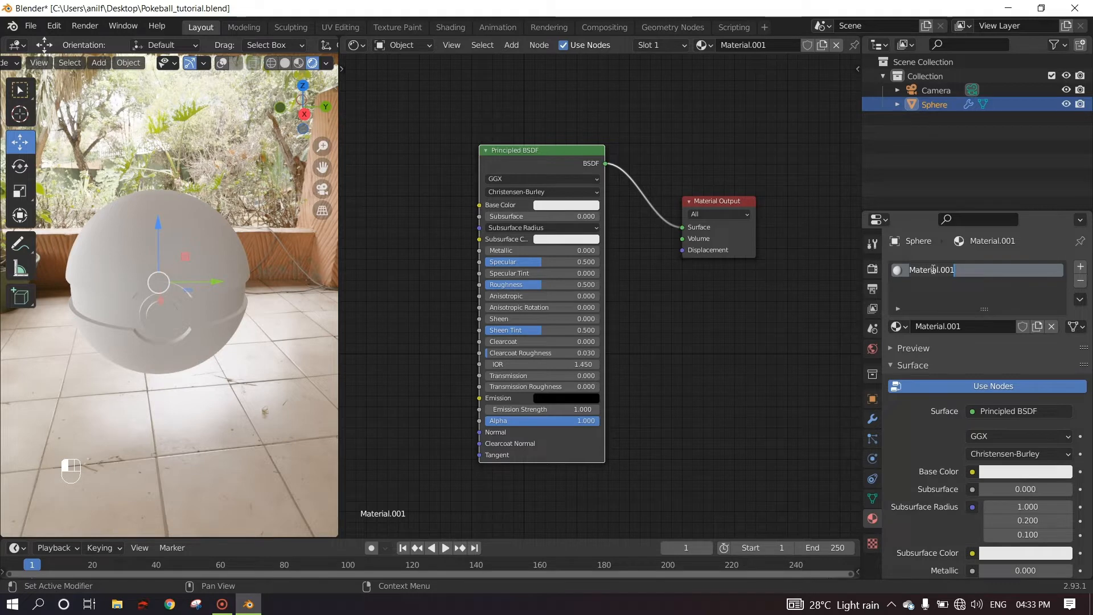
{"action": "type", "text": "white"}
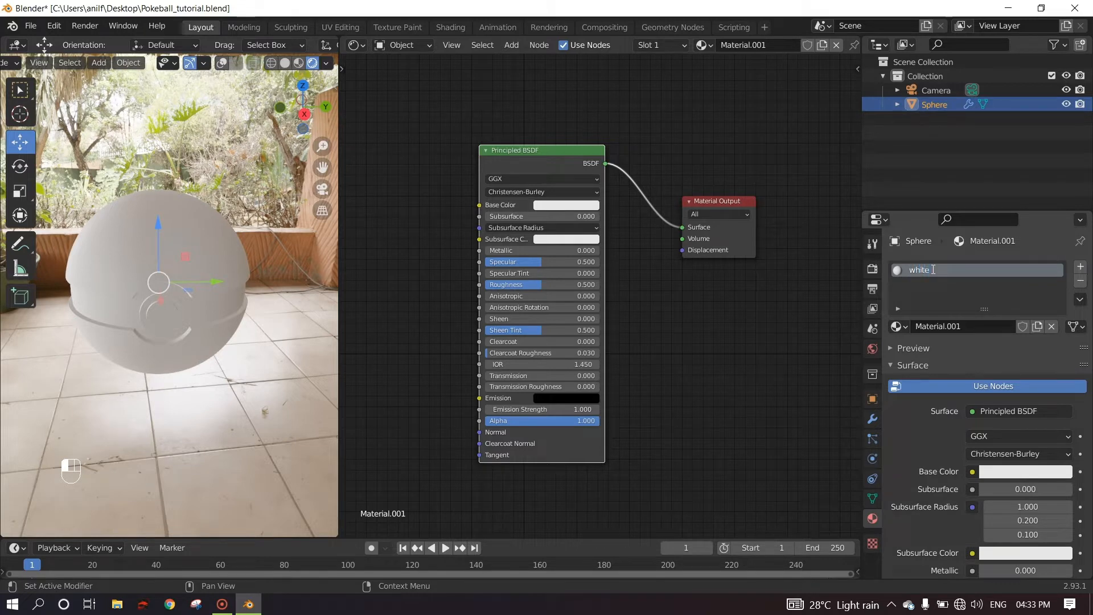
{"action": "key", "text": "Return"}
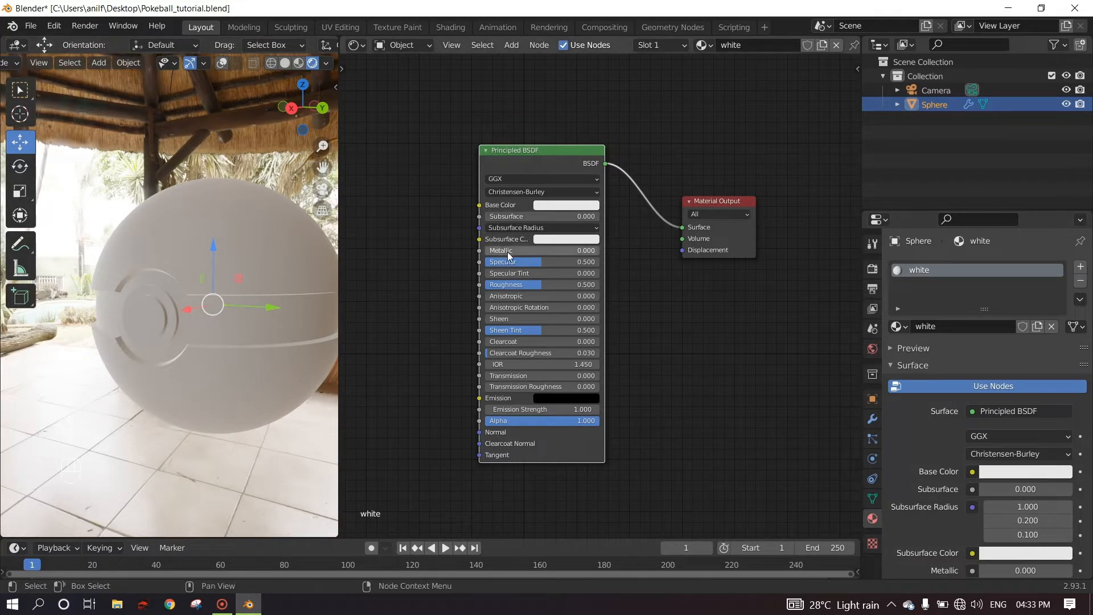
Set the white material's Specular to 0.213, Roughness to 0.136, Sheen Tint to 0.311 and Metallic to 0.684
{"action": "left_click_drag", "start_coordinate": [506, 251], "coordinate": [571, 251]}
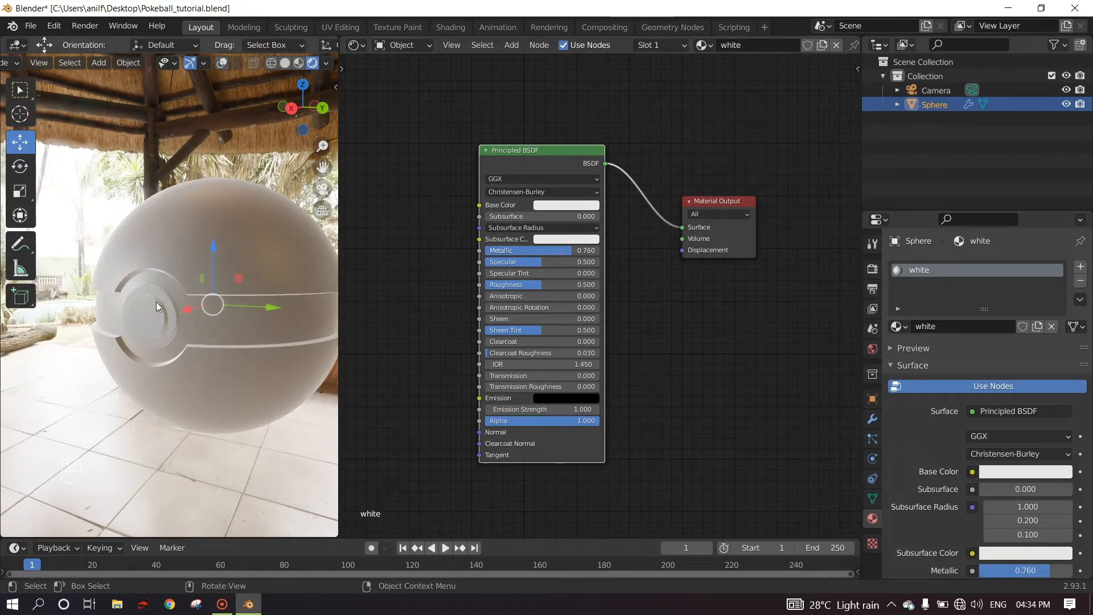
{"action": "middle_click_drag", "start_coordinate": [170, 319], "coordinate": [154, 325]}
{"action": "scroll", "coordinate": [154, 325], "scroll_direction": "up", "scroll_amount": 3}
{"action": "left_click_drag", "start_coordinate": [526, 284], "coordinate": [509, 270]}
{"action": "left_click_drag", "start_coordinate": [521, 330], "coordinate": [508, 330]}
{"action": "left_click_drag", "start_coordinate": [524, 287], "coordinate": [513, 251]}
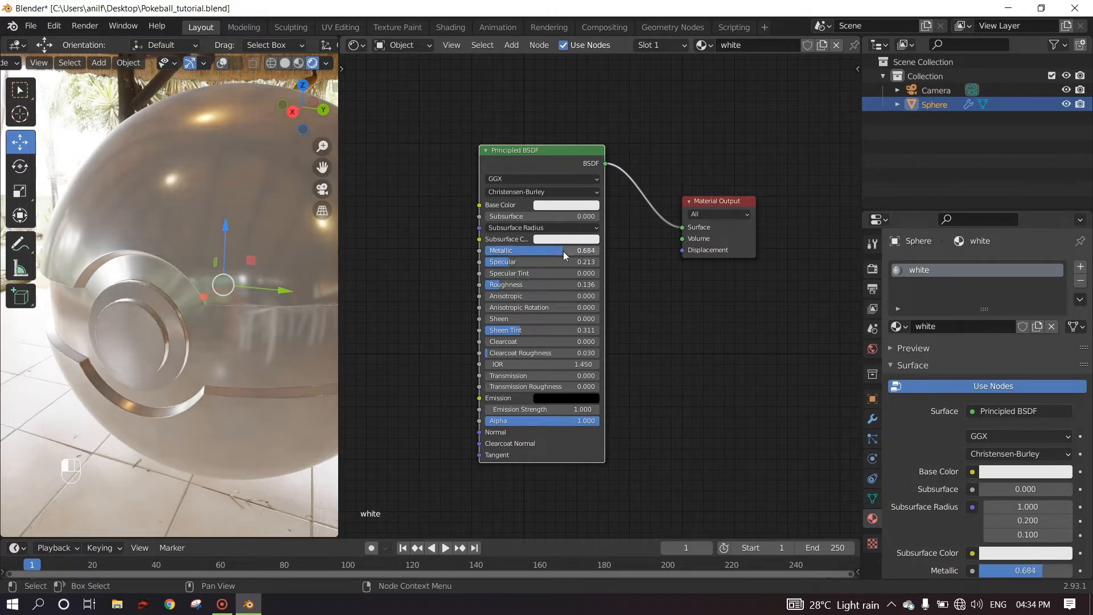
{"action": "mouse_move", "coordinate": [125, 381]}
{"action": "middle_mouse_down"}
{"action": "mouse_move", "coordinate": [138, 385]}
{"action": "mouse_move", "coordinate": [168, 348]}
{"action": "mouse_move", "coordinate": [125, 391]}
{"action": "middle_mouse_up"}
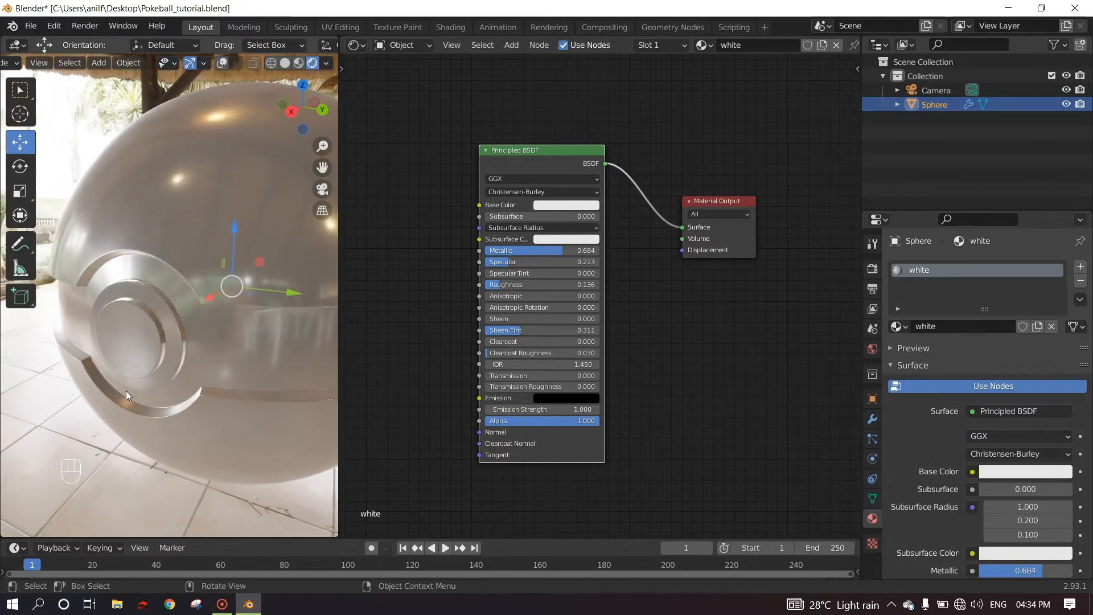
Try Metallic at 1.000 on the white material, settle on 0.658, and save the file
{"action": "left_click_drag", "start_coordinate": [529, 251], "coordinate": [575, 250]}
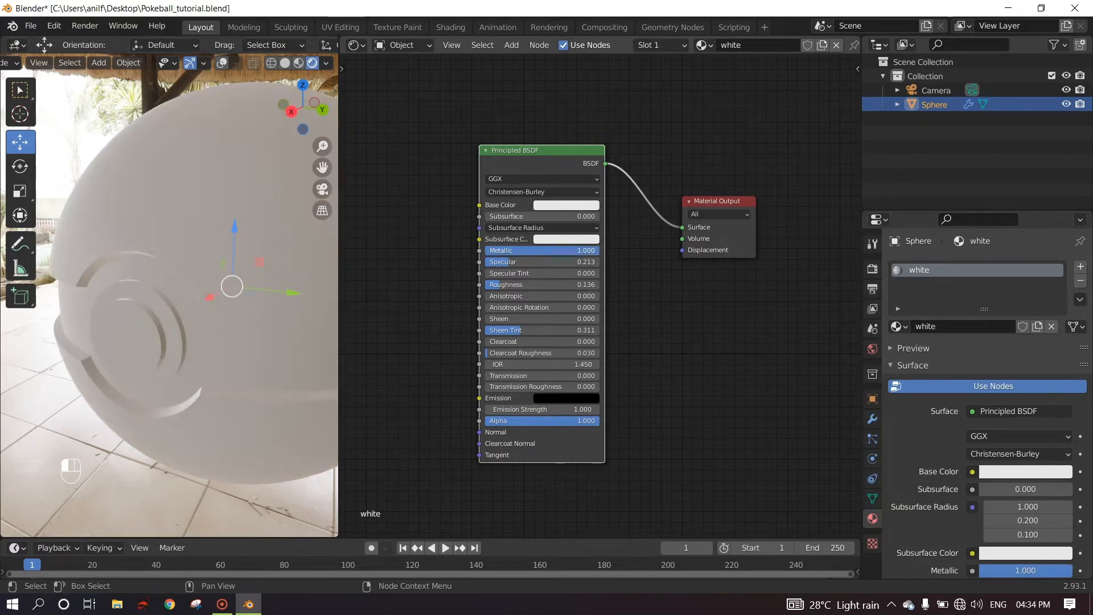
{"action": "middle_click_drag", "start_coordinate": [178, 297], "coordinate": [256, 285]}
{"action": "mouse_move", "coordinate": [557, 248]}
{"action": "left_mouse_down"}
{"action": "mouse_move", "coordinate": [521, 250]}
{"action": "mouse_move", "coordinate": [560, 251]}
{"action": "left_mouse_up"}
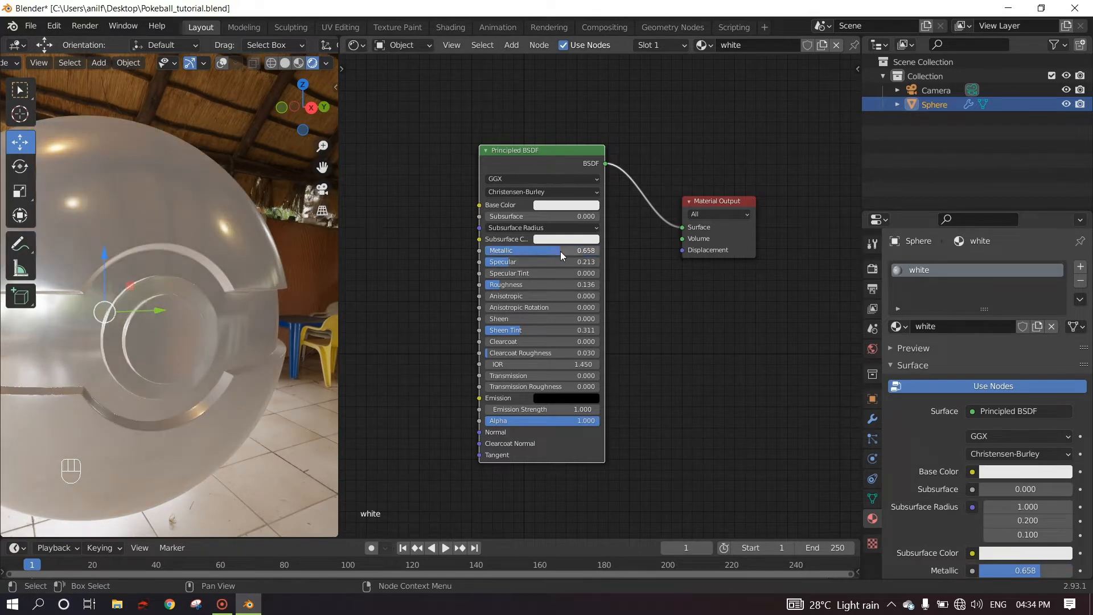
{"action": "middle_click_drag", "start_coordinate": [217, 340], "coordinate": [138, 359]}
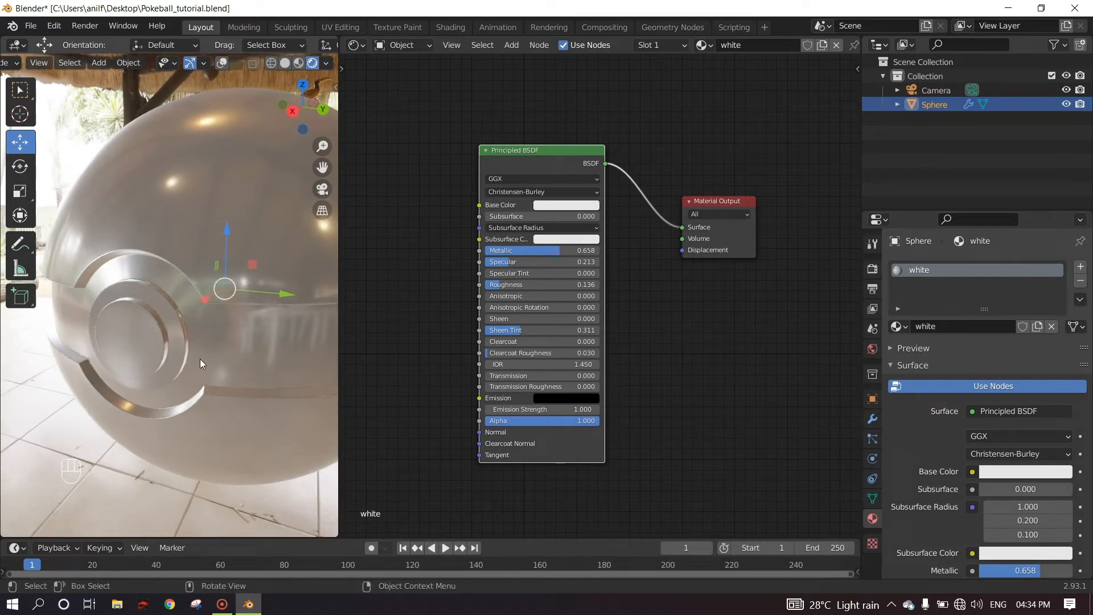
{"action": "key", "text": "ctrl+s"}
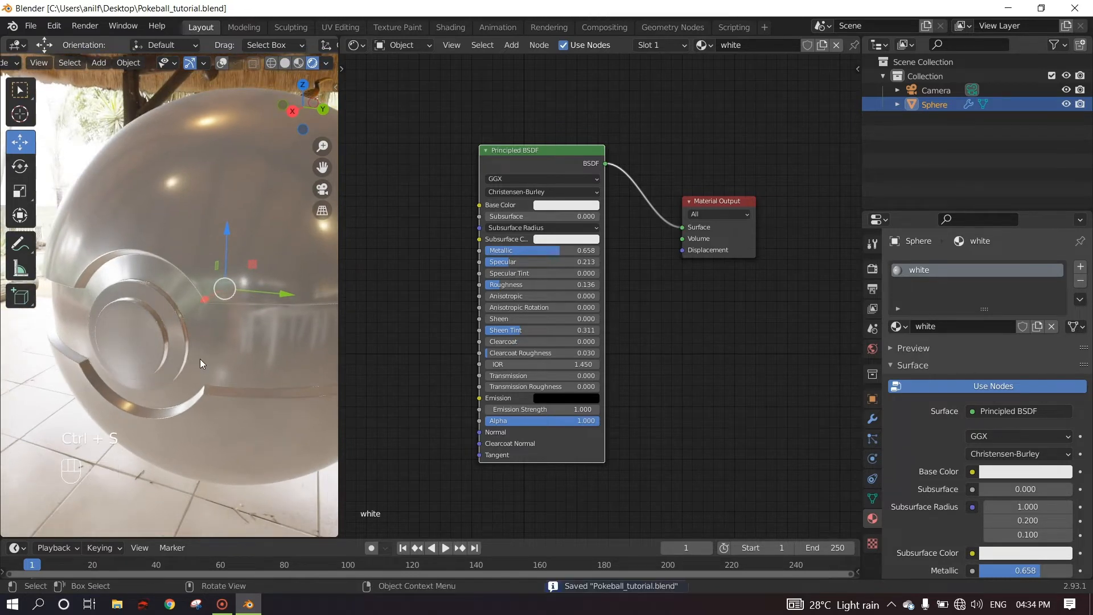
Change the Shader Editor area to a 3D Viewport and put the sphere in Edit Mode with face selection in top view
{"action": "middle_click_drag", "start_coordinate": [165, 360], "coordinate": [214, 302]}
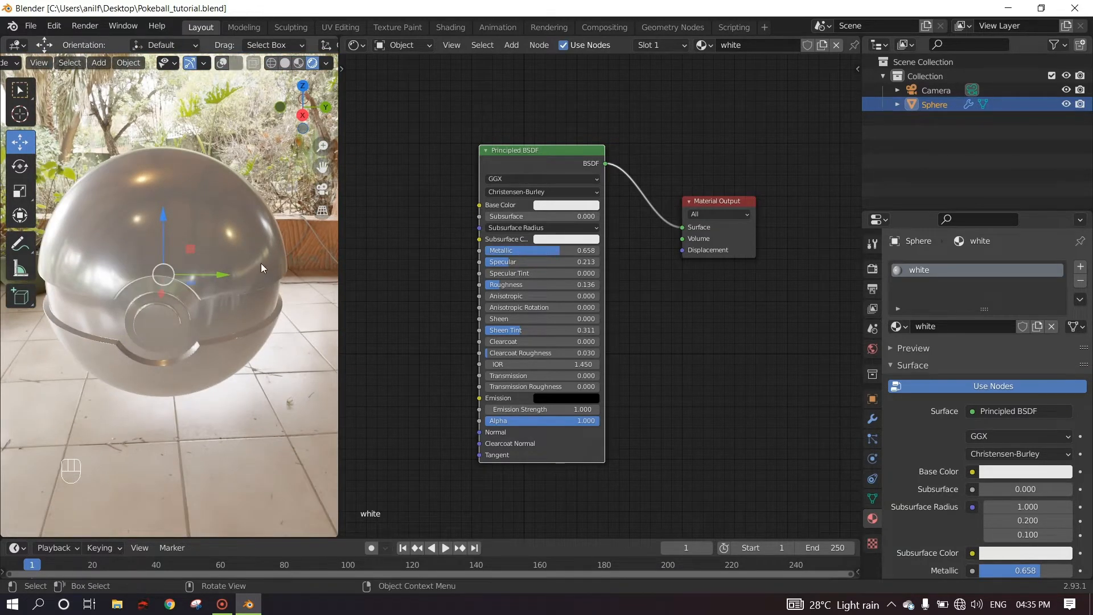
{"action": "left_click", "coordinate": [358, 47]}
{"action": "left_click", "coordinate": [387, 84]}
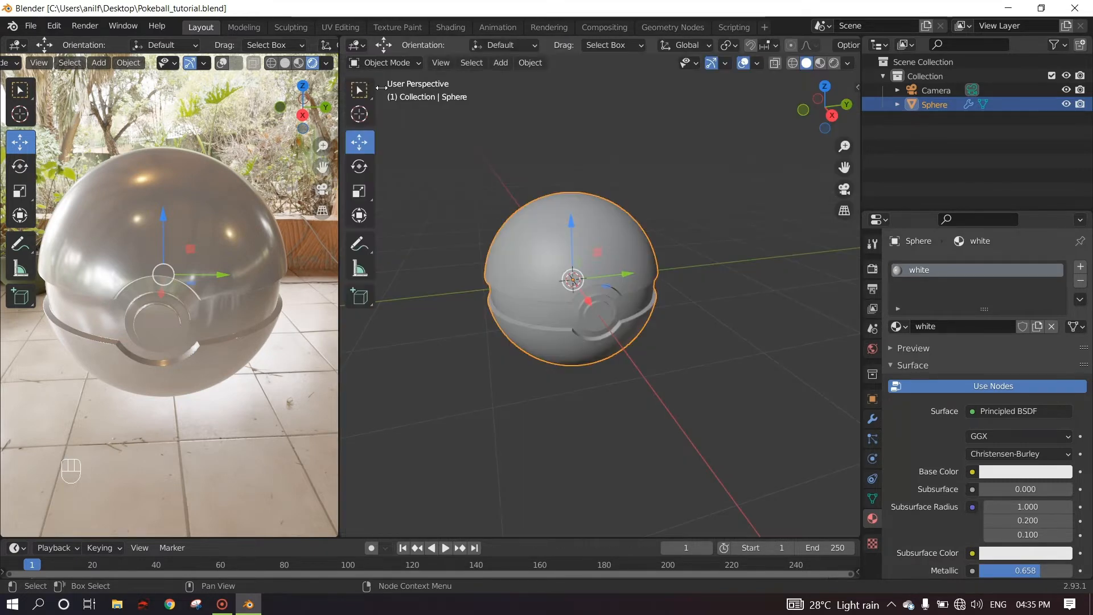
{"action": "middle_click_drag", "start_coordinate": [558, 331], "coordinate": [619, 226]}
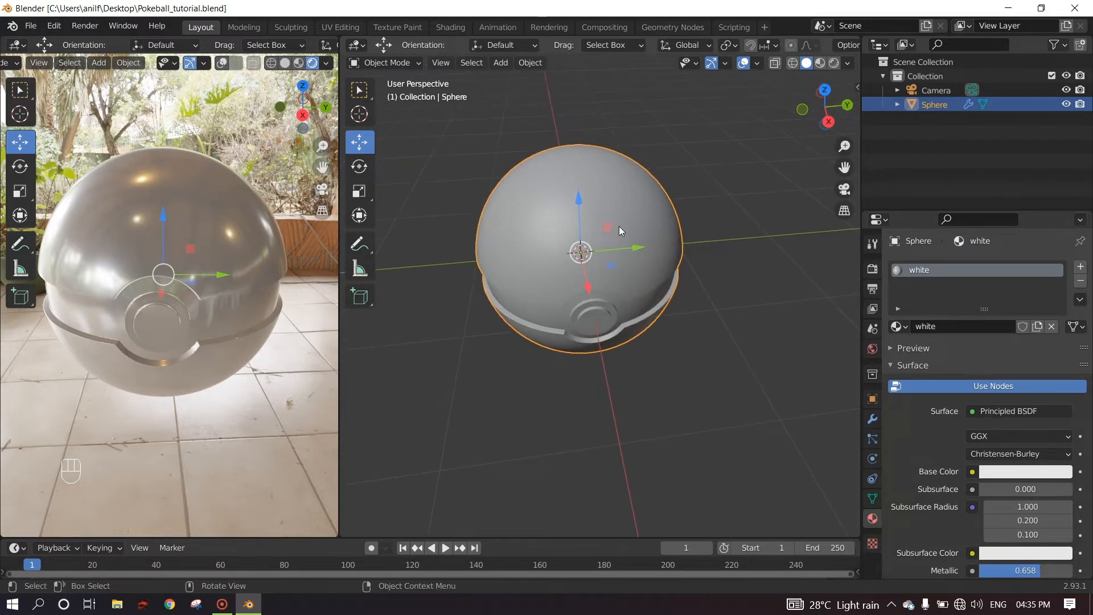
{"action": "key", "text": "Tab"}
{"action": "middle_click_drag", "start_coordinate": [579, 199], "coordinate": [603, 245]}
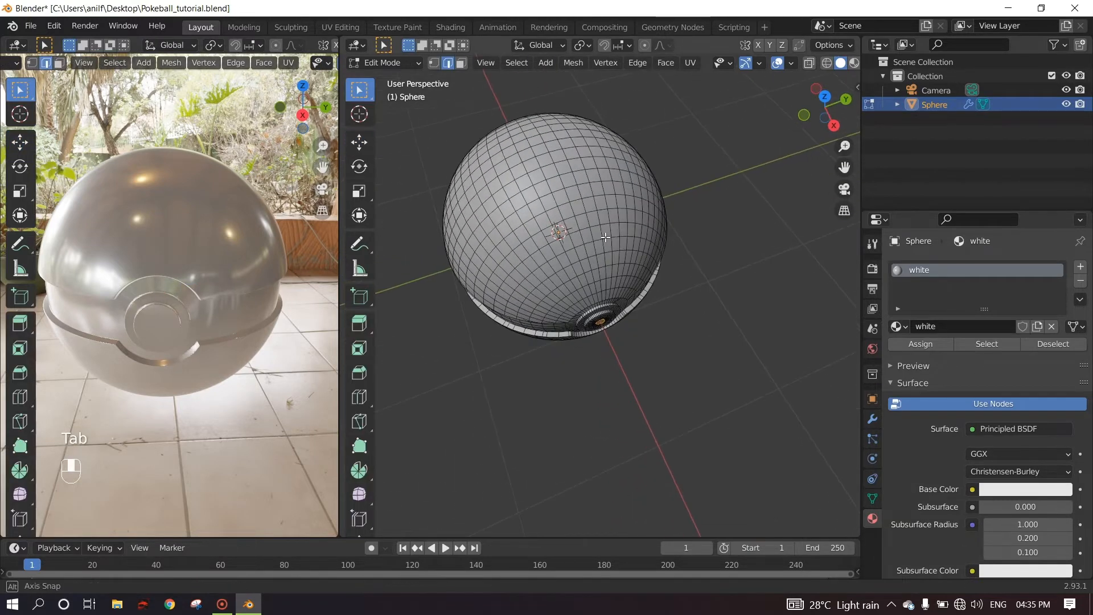
{"action": "left_click", "coordinate": [825, 98]}
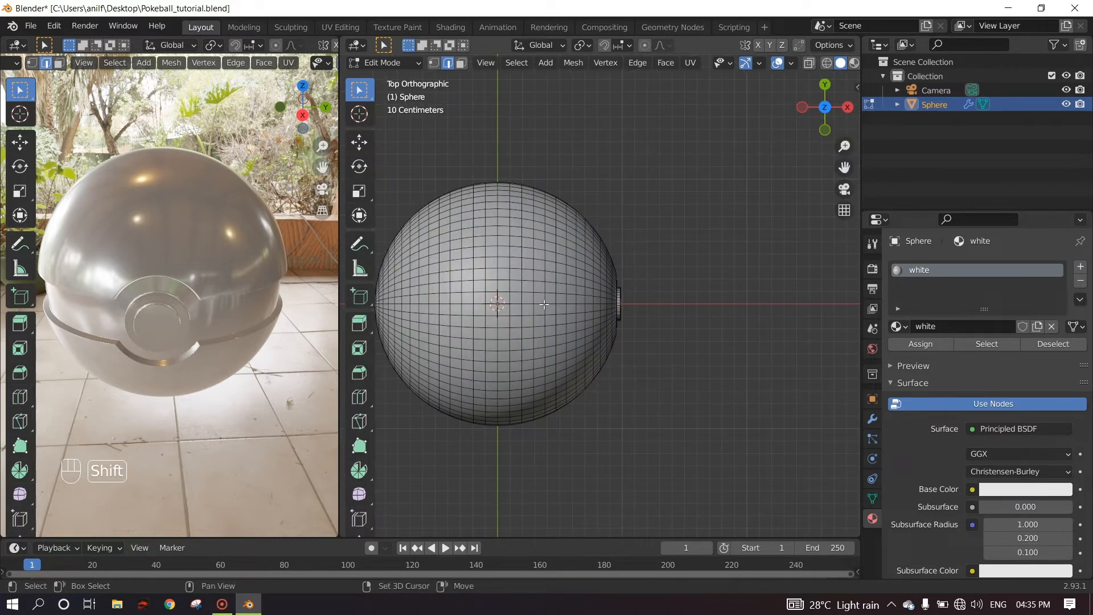
{"action": "middle_click_drag", "start_coordinate": [509, 284], "coordinate": [590, 239], "text": "shift"}
{"action": "scroll", "coordinate": [589, 239], "scroll_direction": "up", "scroll_amount": 3}
{"action": "key", "text": "3"}
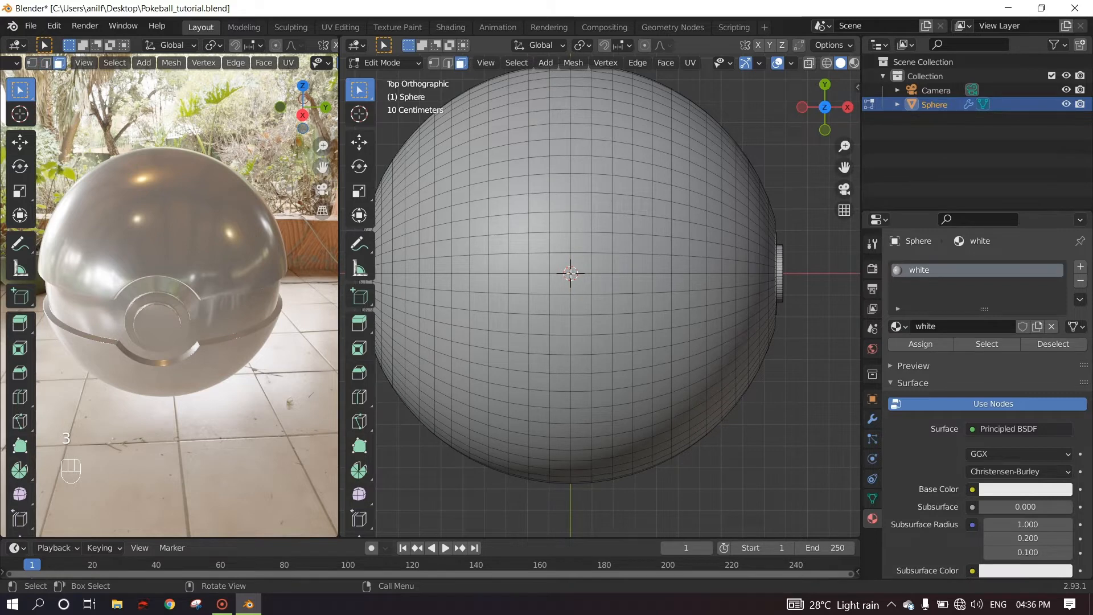
Try to circle-select the four faces at the sphere's top pole and expand the selection by one ring with Select More
{"action": "key", "text": "c"}
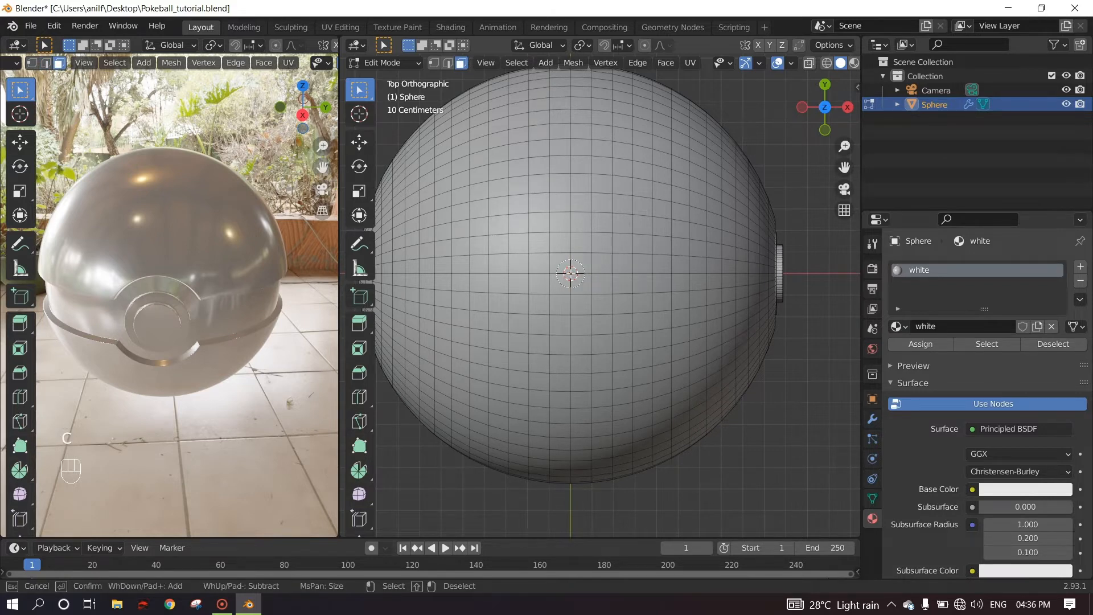
{"action": "left_click", "coordinate": [570, 274]}
{"action": "right_click", "coordinate": [652, 221]}
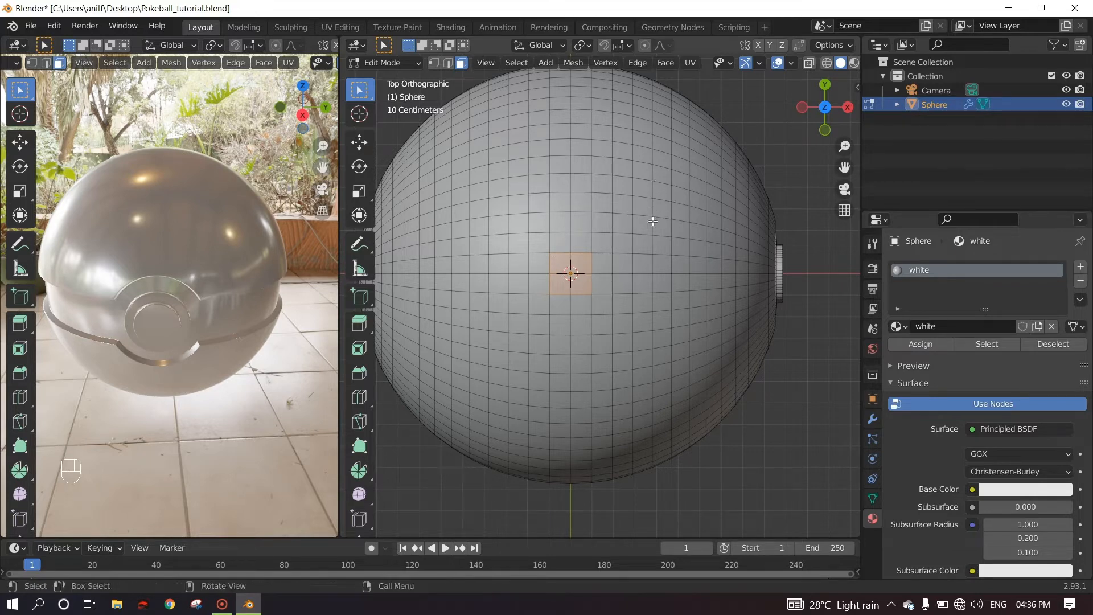
{"action": "middle_click_drag", "start_coordinate": [512, 347], "coordinate": [575, 244]}
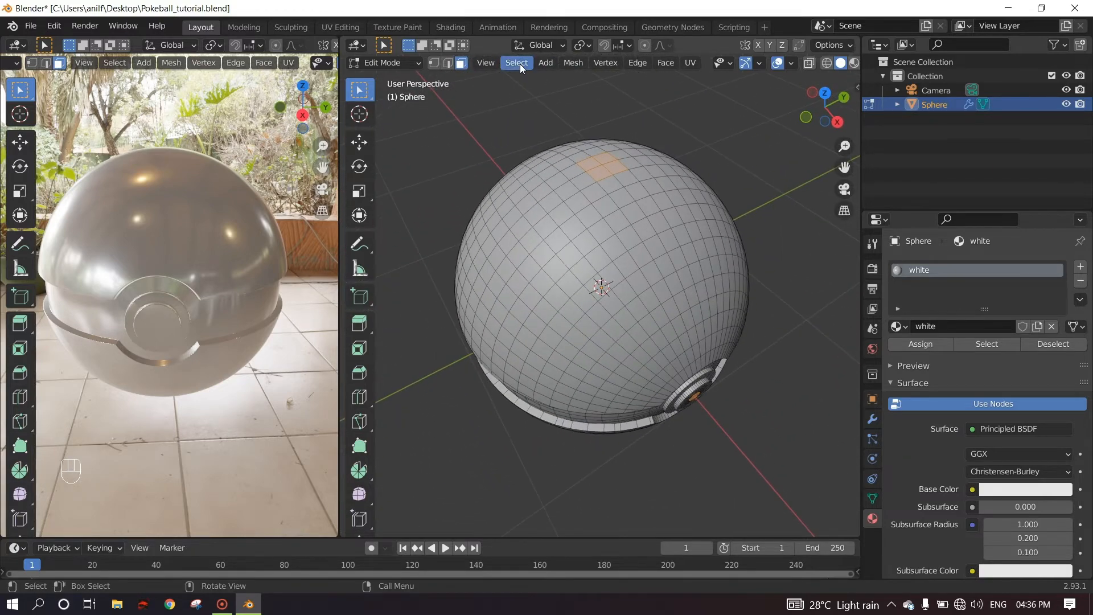
{"action": "left_click", "coordinate": [517, 64]}
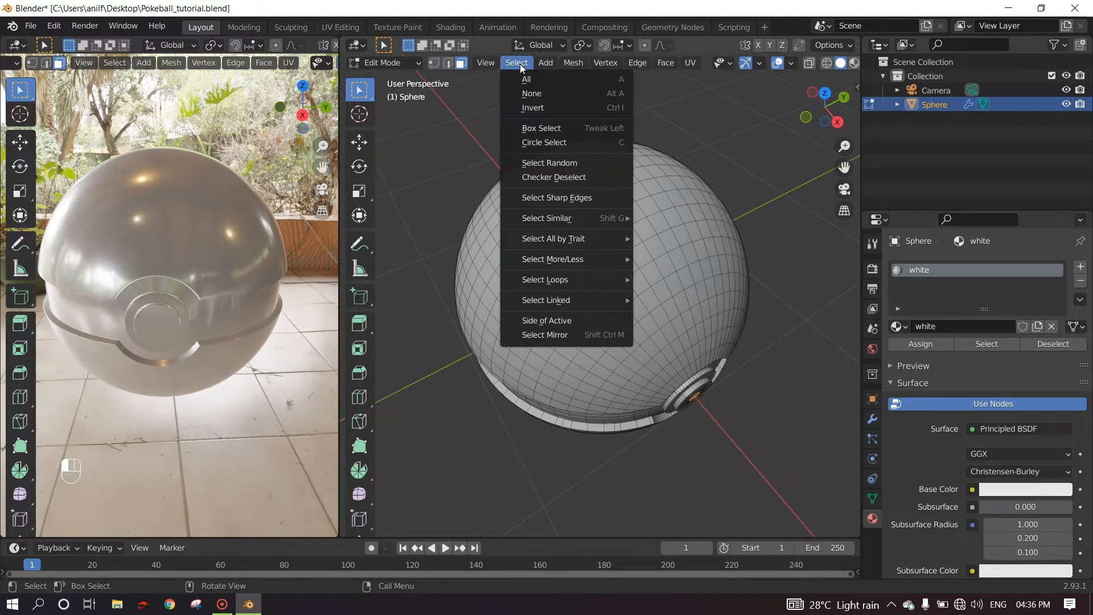
{"action": "mouse_move", "coordinate": [578, 262]}
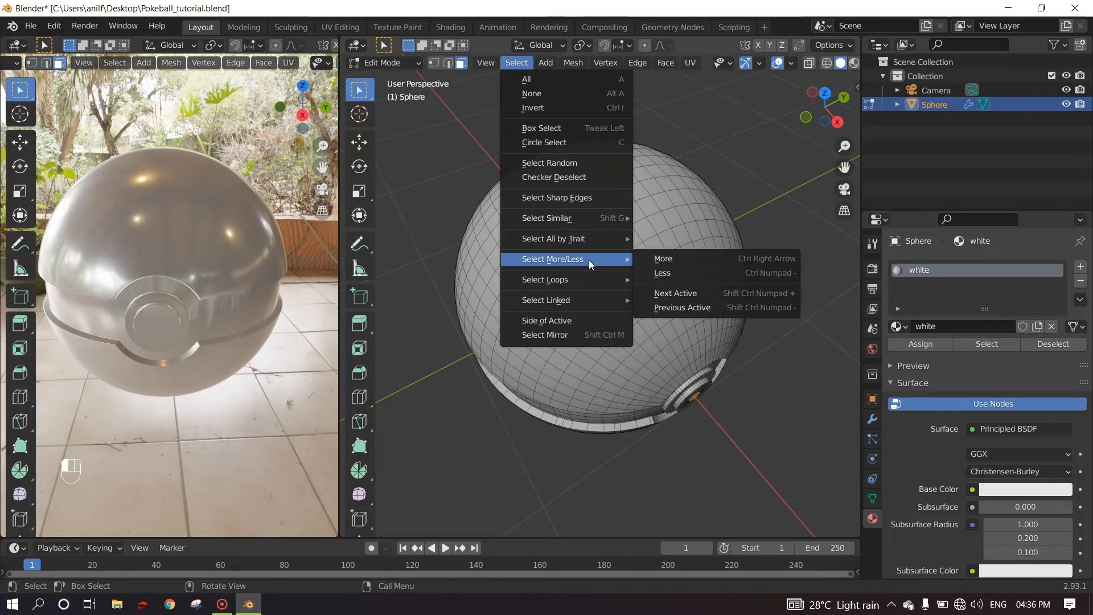
{"action": "left_click", "coordinate": [728, 258]}
{"action": "middle_click_drag", "start_coordinate": [774, 333], "coordinate": [690, 248]}
{"action": "scroll", "coordinate": [567, 348], "scroll_direction": "up", "scroll_amount": 3}
{"action": "middle_click_drag", "start_coordinate": [553, 377], "coordinate": [611, 416]}
{"action": "scroll", "coordinate": [553, 385], "scroll_direction": "down", "scroll_amount": 5}
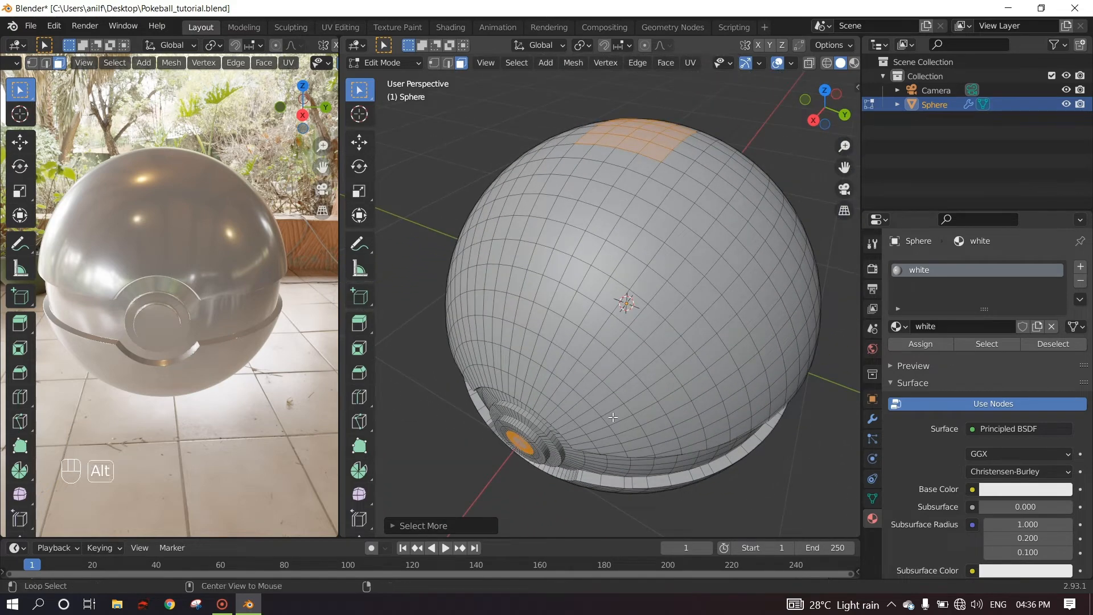
Clear the entire face selection, including the front button, and circle-select only the four faces at the sphere's top pole
{"action": "key", "text": "alt+a"}
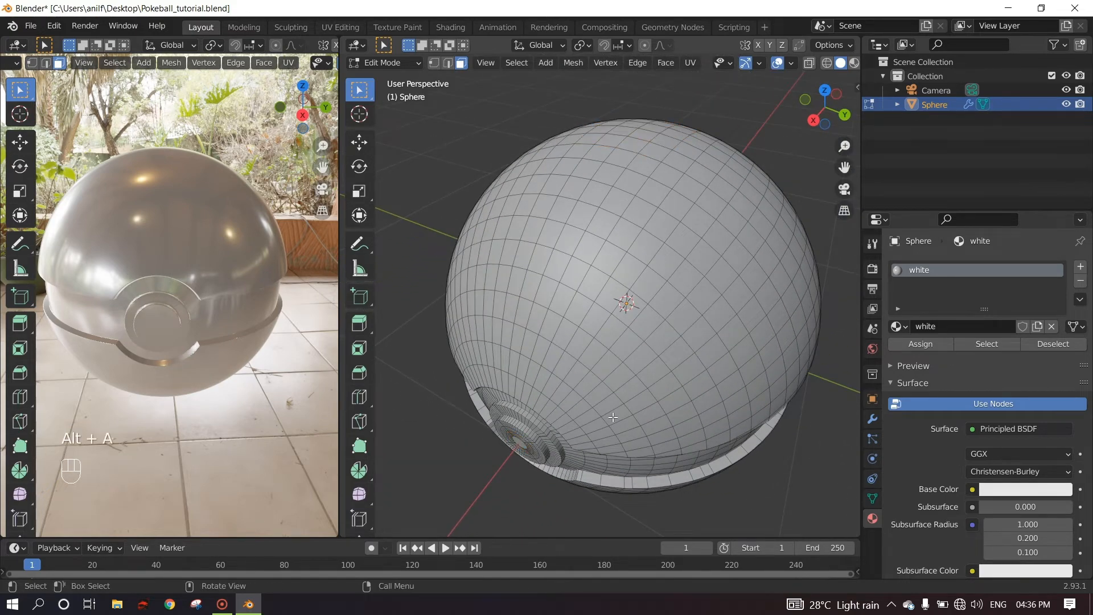
{"action": "left_click", "coordinate": [826, 95]}
{"action": "key", "text": "c"}
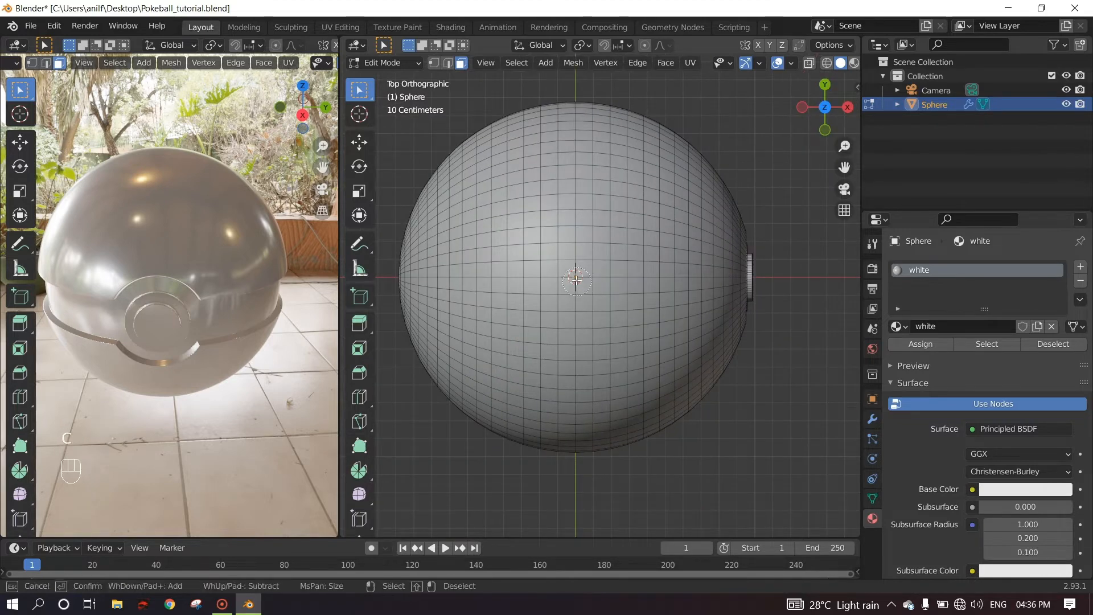
{"action": "left_click", "coordinate": [575, 278]}
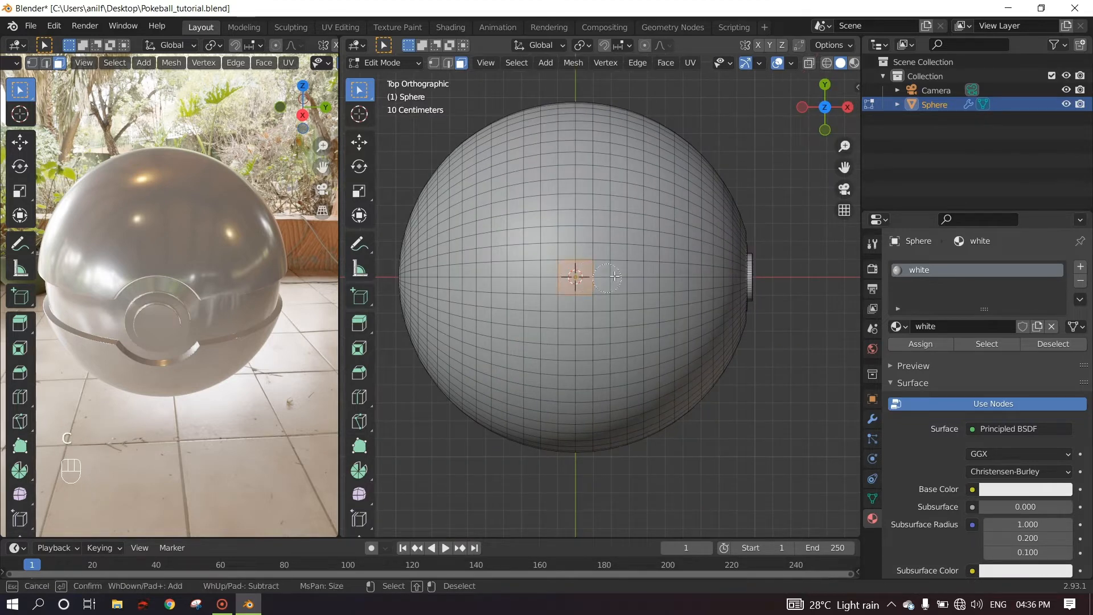
{"action": "right_click", "coordinate": [680, 251]}
Grow the top-pole face selection outward by one ring of faces
{"action": "middle_click_drag", "start_coordinate": [659, 362], "coordinate": [545, 270]}
{"action": "scroll", "coordinate": [632, 257], "scroll_direction": "down", "scroll_amount": 1}
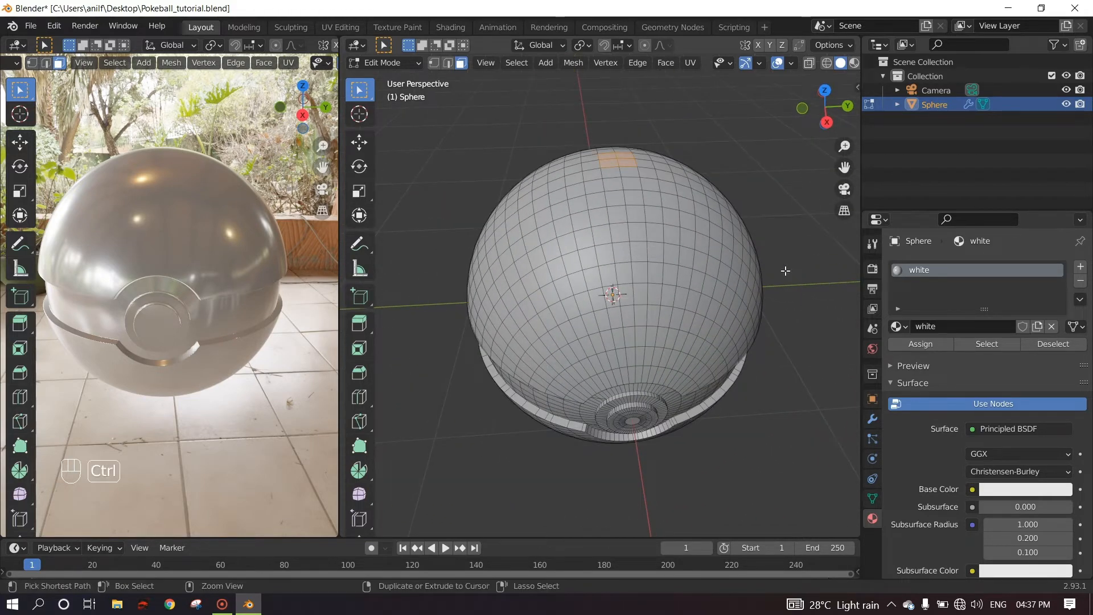
{"action": "key", "text": "ctrl+KP_Add"}
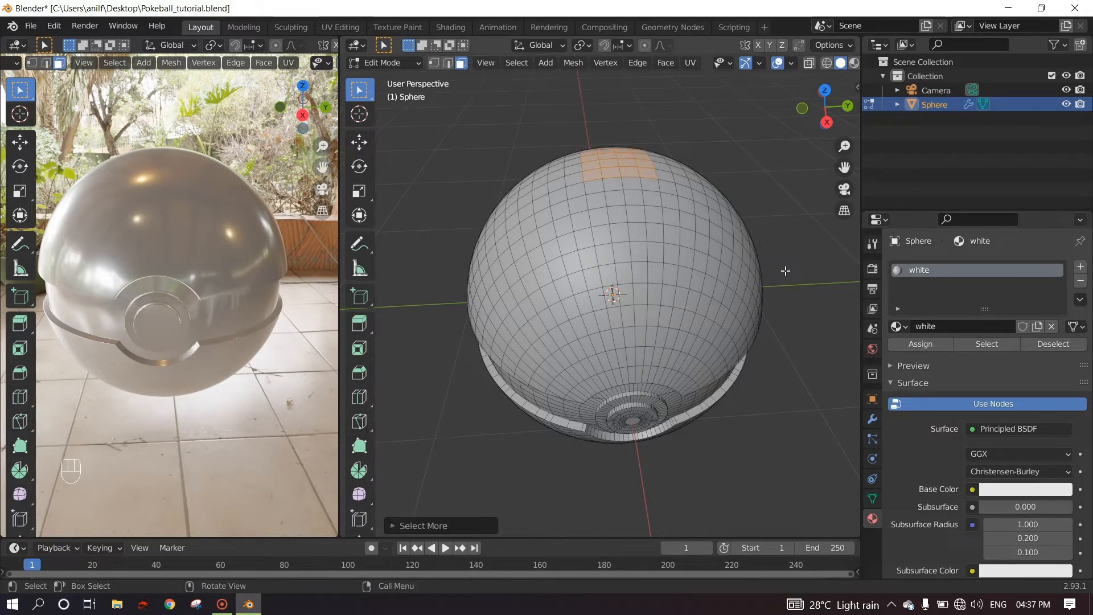
{"action": "middle_click_drag", "start_coordinate": [625, 257], "coordinate": [654, 302]}
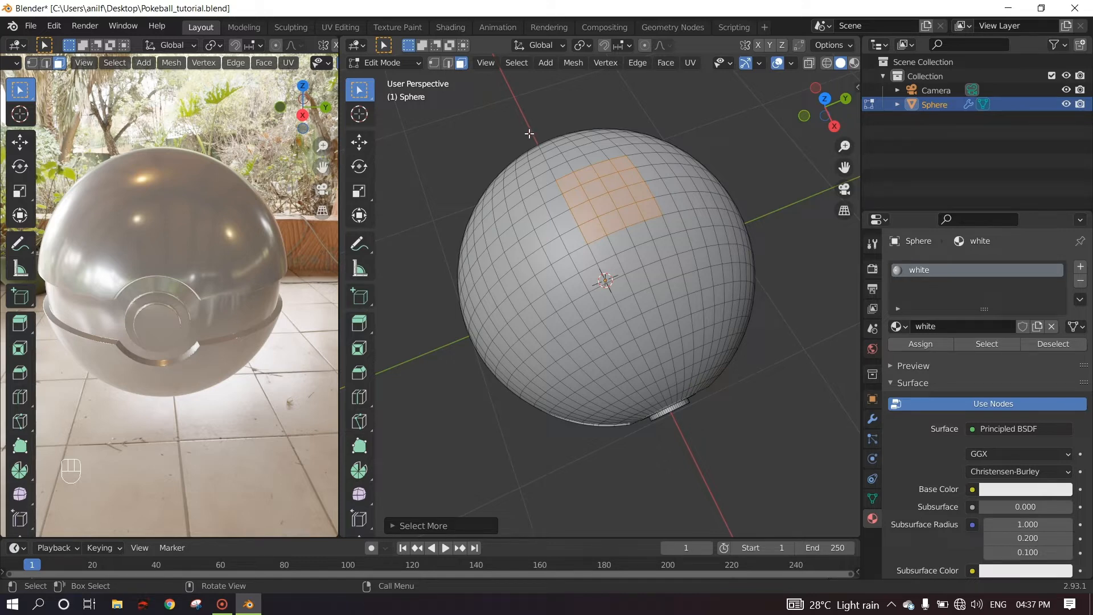
Reassign the keyboard shortcut of the Select More command to Ctrl Right Arrow
{"action": "left_click", "coordinate": [515, 62]}
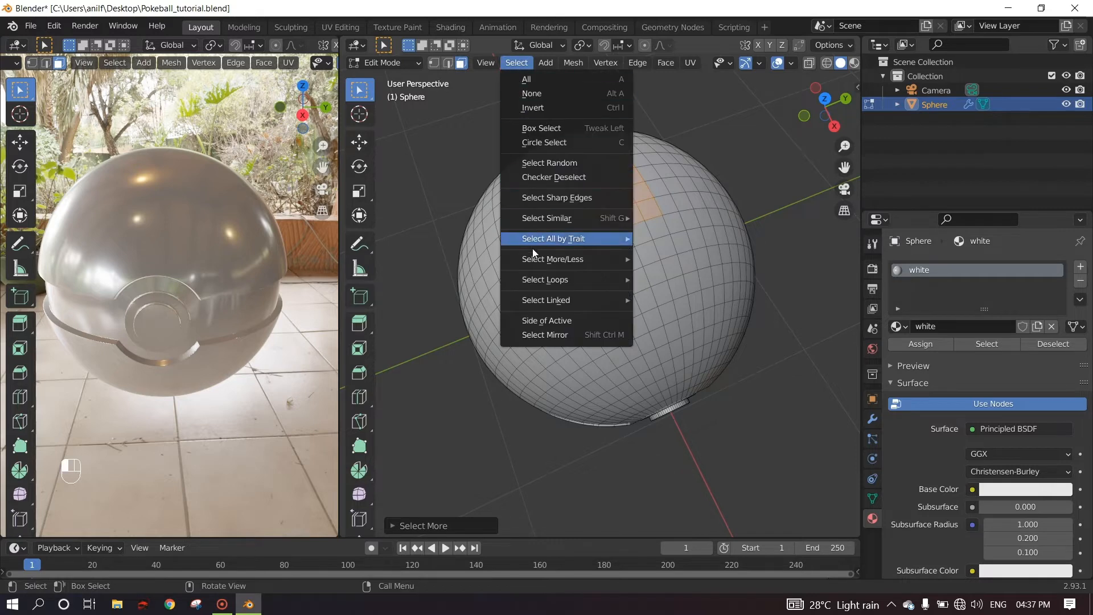
{"action": "mouse_move", "coordinate": [535, 261]}
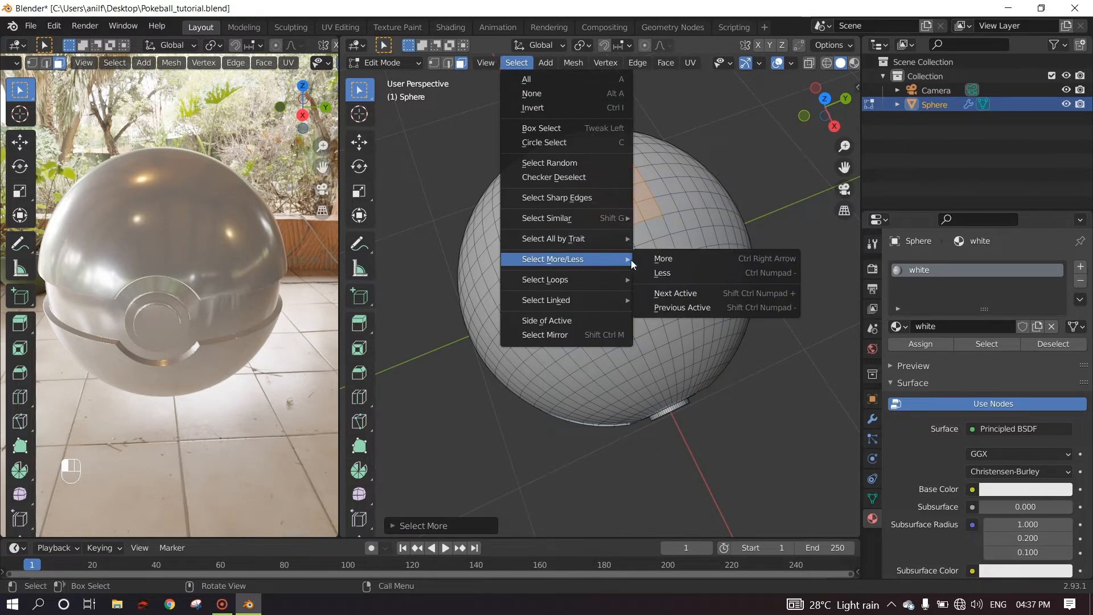
{"action": "right_click", "coordinate": [762, 258]}
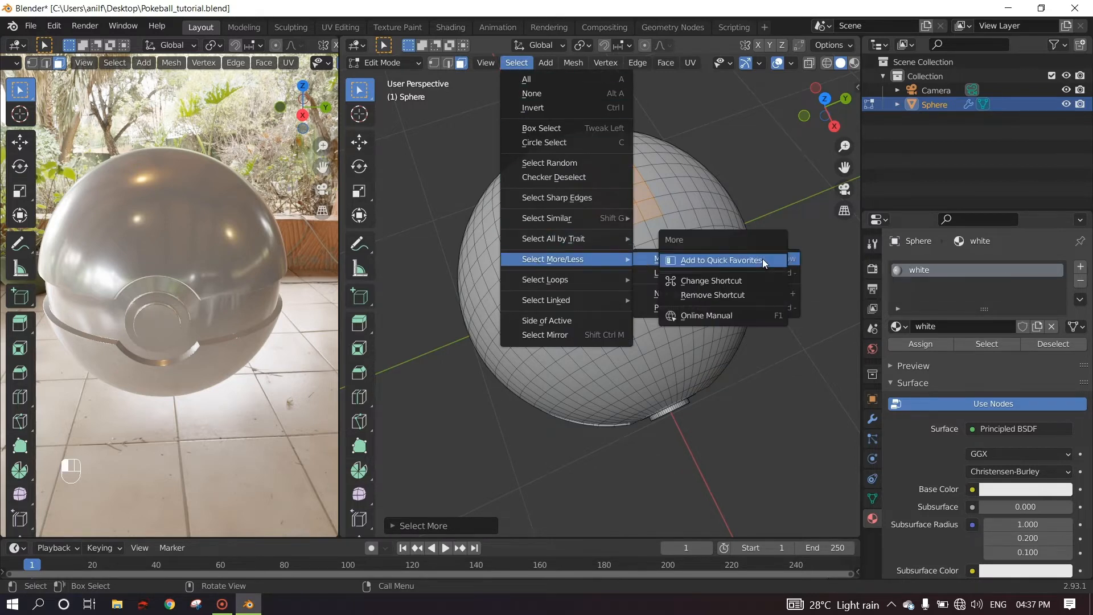
{"action": "left_click", "coordinate": [735, 282]}
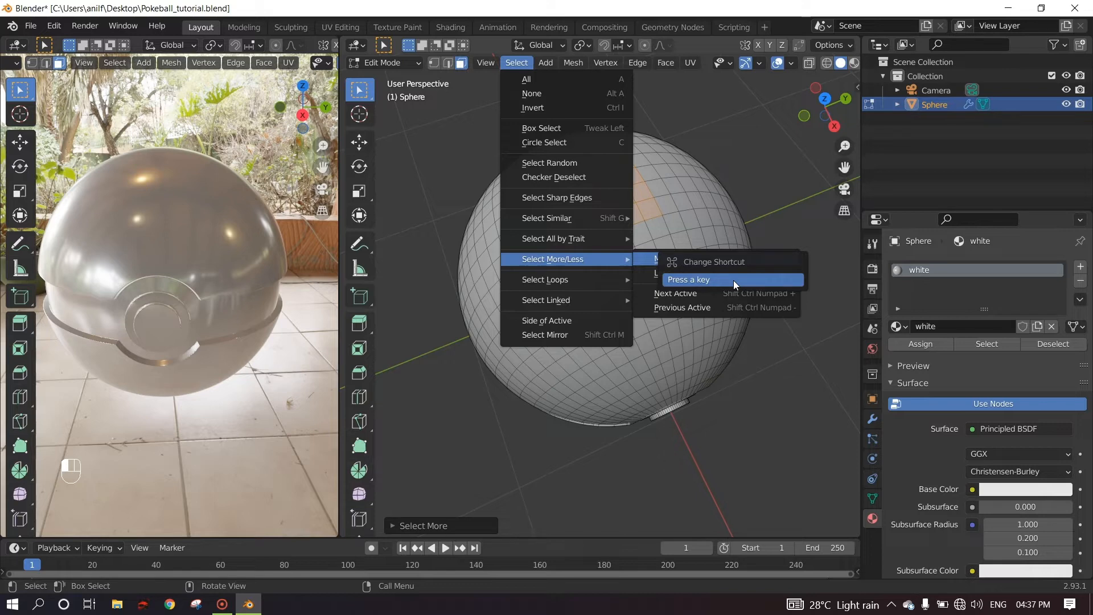
{"action": "key", "text": "ctrl"}
{"action": "key", "text": "ctrl+Right"}
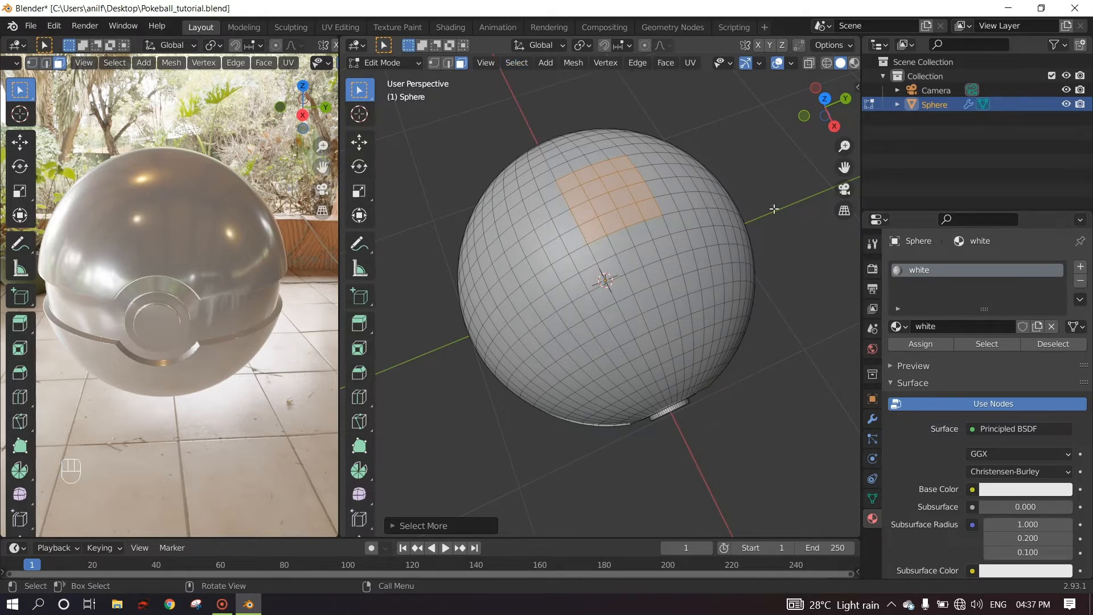
Grow the top-pole face selection ring by ring until it covers the sphere's whole upper shell down to its rim
{"action": "middle_click_drag", "start_coordinate": [773, 234], "coordinate": [762, 171]}
{"action": "key", "text": "ctrl+Right"}
{"action": "key", "text": "ctrl+Right"}
{"action": "key", "text": "ctrl+Right"}
{"action": "key", "text": "ctrl+Right"}
{"action": "key", "text": "ctrl+Right"}
{"action": "key", "text": "ctrl+Right"}
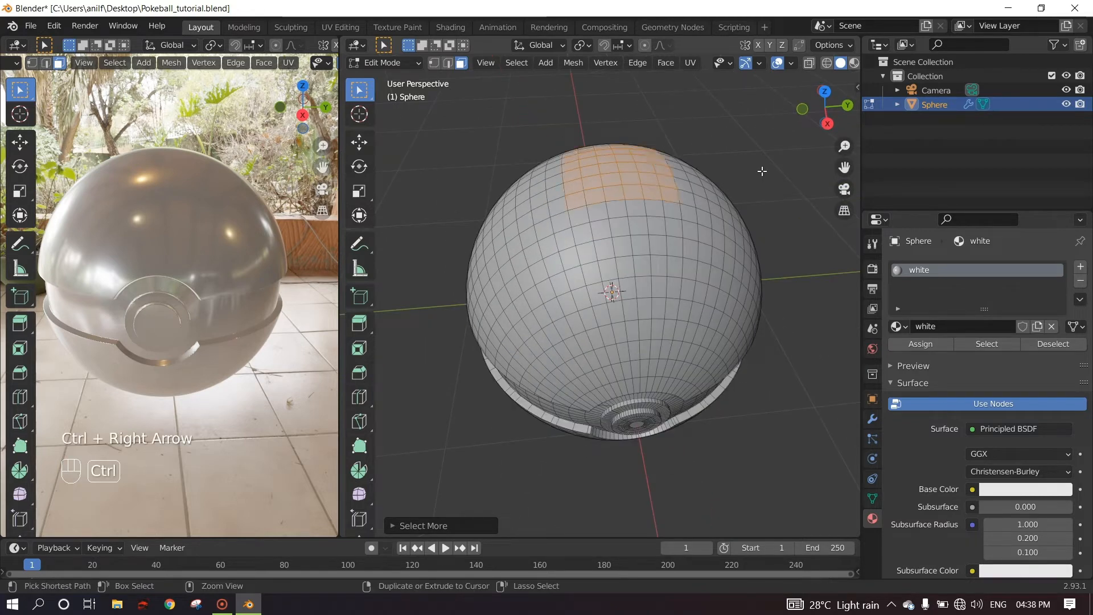
{"action": "key", "text": "ctrl+Right"}
{"action": "key", "text": "ctrl+Right"}
{"action": "key", "text": "ctrl+Right"}
{"action": "key", "text": "ctrl+Right"}
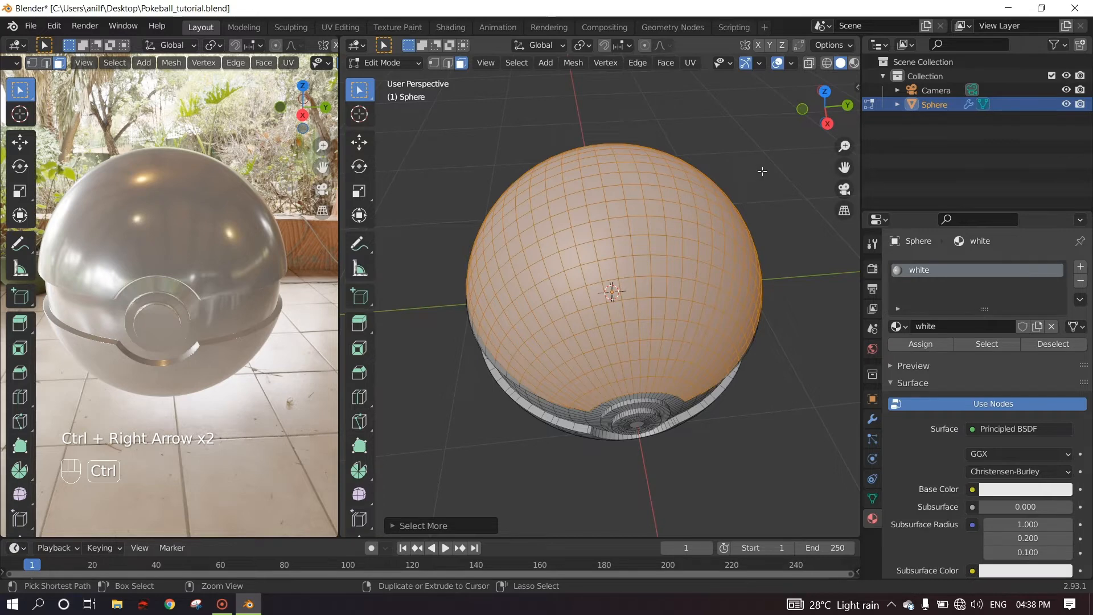
Circle-deselect the stray faces on the recessed band beside the front button and on the ring around it
{"action": "middle_click_drag", "start_coordinate": [762, 171], "coordinate": [858, 75]}
{"action": "scroll", "coordinate": [559, 207], "scroll_direction": "up", "scroll_amount": 2}
{"action": "scroll", "coordinate": [548, 182], "scroll_direction": "down", "scroll_amount": 3}
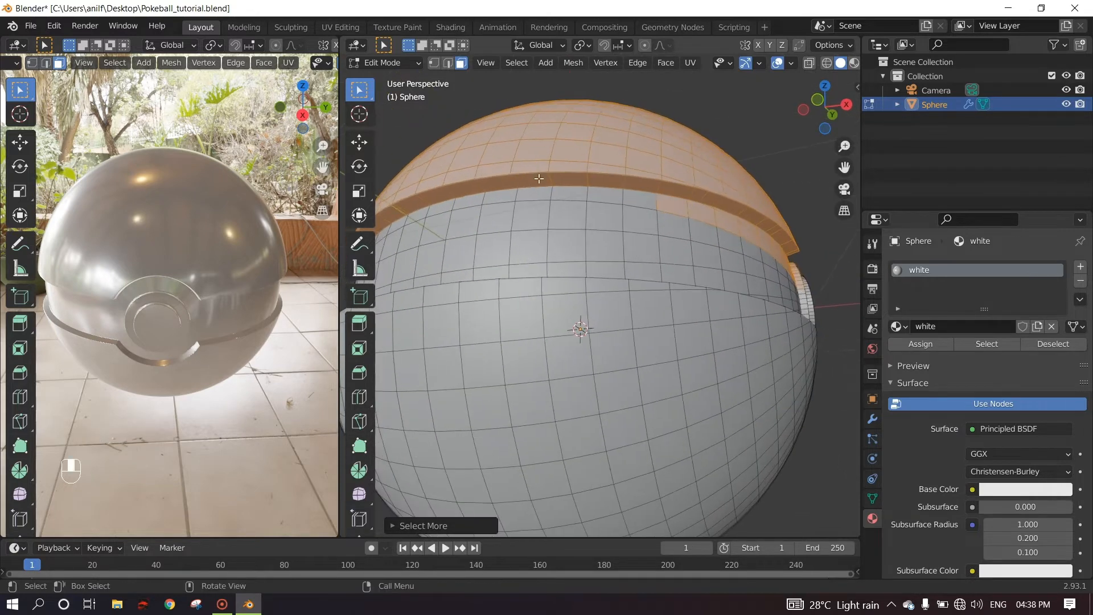
{"action": "middle_click_drag", "start_coordinate": [556, 190], "coordinate": [569, 235]}
{"action": "key", "text": "c"}
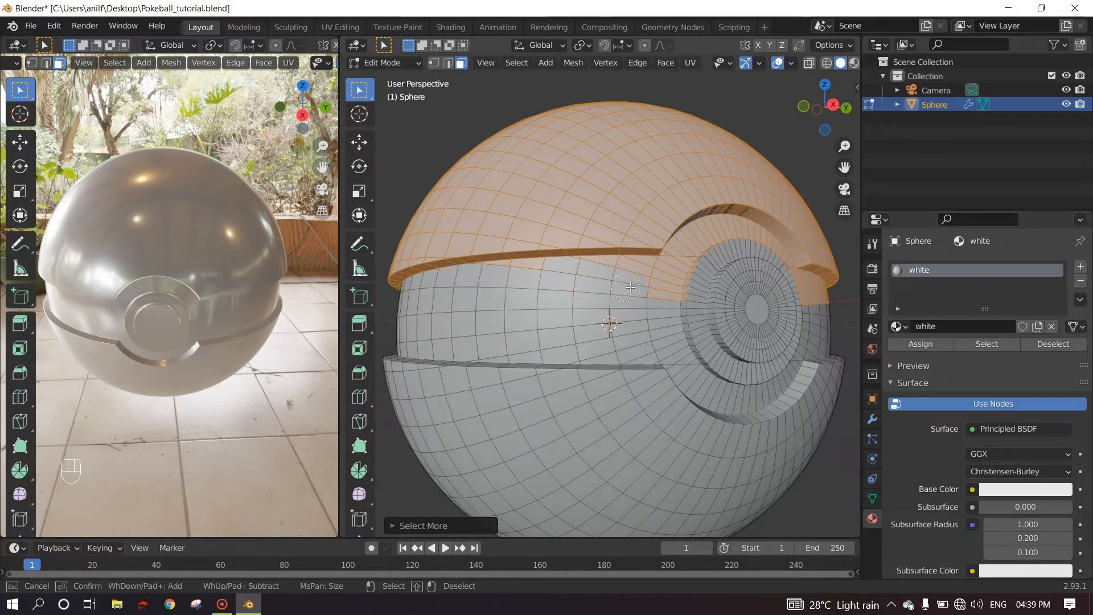
{"action": "mouse_move", "coordinate": [526, 279]}
{"action": "middle_mouse_down"}
{"action": "mouse_move", "coordinate": [826, 307]}
{"action": "mouse_move", "coordinate": [622, 305]}
{"action": "middle_mouse_up"}
{"action": "right_click", "coordinate": [788, 308]}
{"action": "key", "text": "c"}
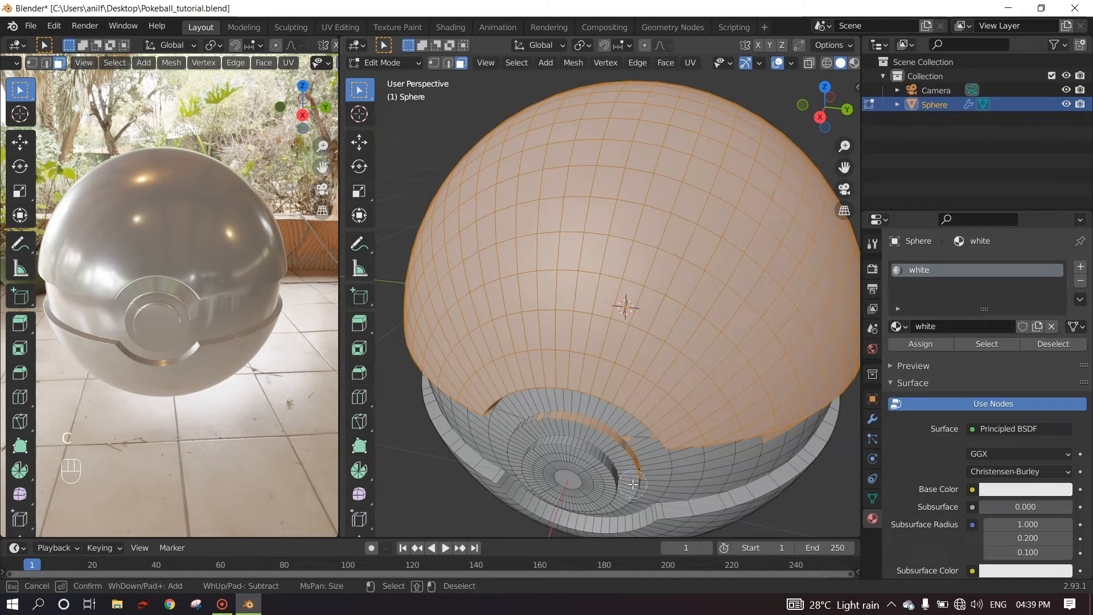
{"action": "mouse_move", "coordinate": [632, 472]}
{"action": "middle_mouse_down"}
{"action": "mouse_move", "coordinate": [586, 431]}
{"action": "mouse_move", "coordinate": [535, 433]}
{"action": "mouse_move", "coordinate": [614, 467]}
{"action": "mouse_move", "coordinate": [638, 449]}
{"action": "middle_mouse_up"}
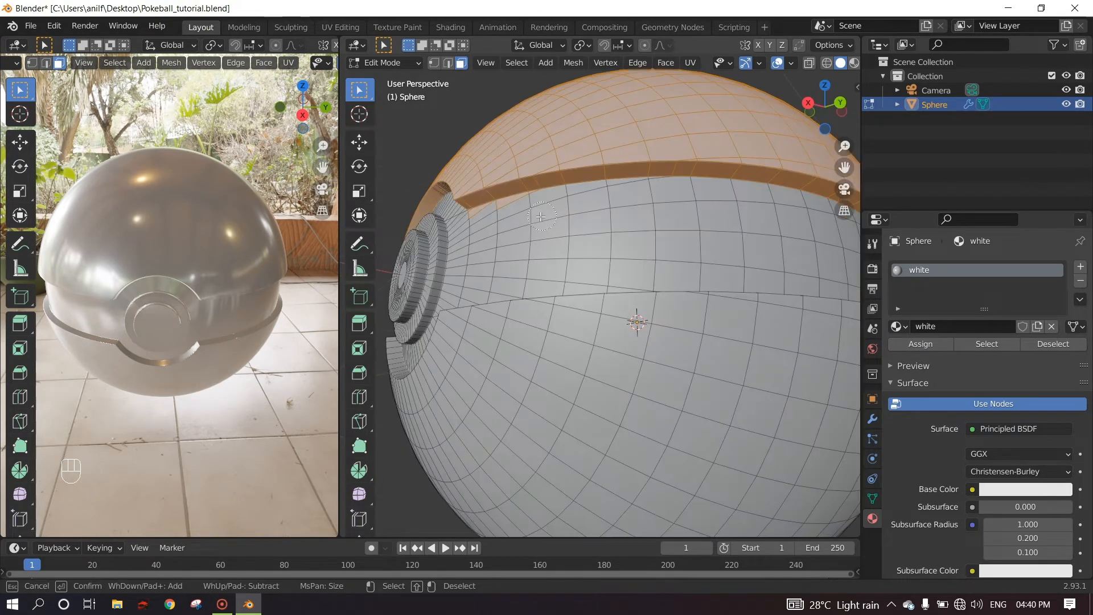
Circle-deselect the remaining recessed-band faces around the sides and back, leaving only the upper shell selected
{"action": "mouse_move", "coordinate": [534, 206]}
{"action": "middle_mouse_down"}
{"action": "mouse_move", "coordinate": [475, 219]}
{"action": "mouse_move", "coordinate": [489, 234]}
{"action": "mouse_move", "coordinate": [469, 190]}
{"action": "middle_mouse_up"}
{"action": "left_click_drag", "start_coordinate": [469, 189], "coordinate": [513, 187]}
{"action": "key", "text": "Escape"}
{"action": "middle_click_drag", "start_coordinate": [465, 228], "coordinate": [574, 247]}
{"action": "key", "text": "c"}
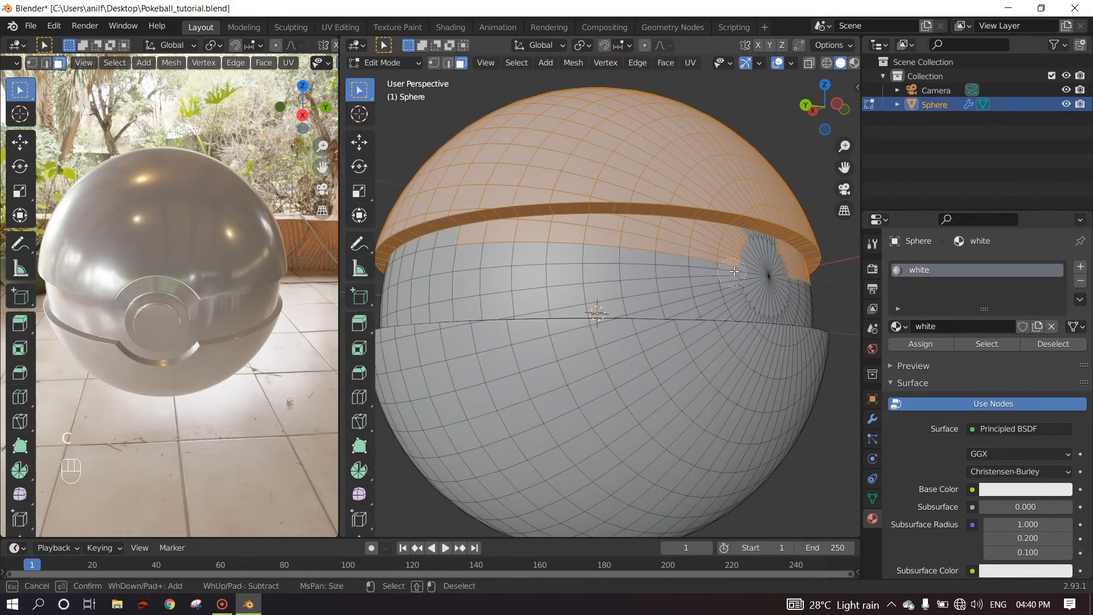
{"action": "mouse_move", "coordinate": [744, 249]}
{"action": "middle_mouse_down"}
{"action": "mouse_move", "coordinate": [591, 233]}
{"action": "mouse_move", "coordinate": [466, 234]}
{"action": "middle_mouse_up"}
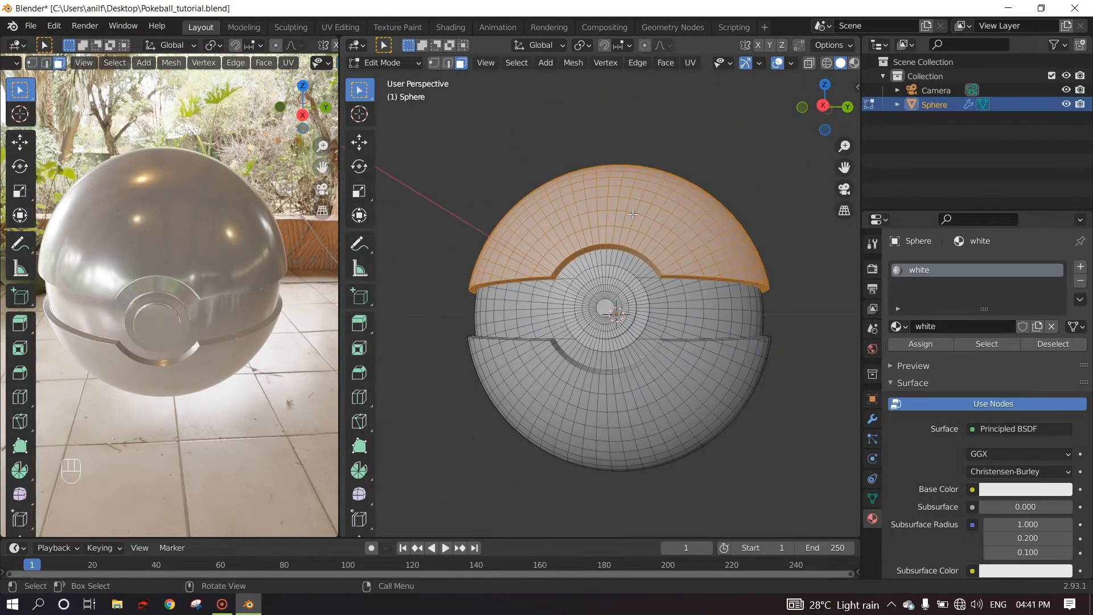
Add a second material slot to the sphere with a new material named red
{"action": "middle_click_drag", "start_coordinate": [598, 235], "coordinate": [529, 273]}
{"action": "scroll", "coordinate": [626, 316], "scroll_direction": "down", "scroll_amount": 2}
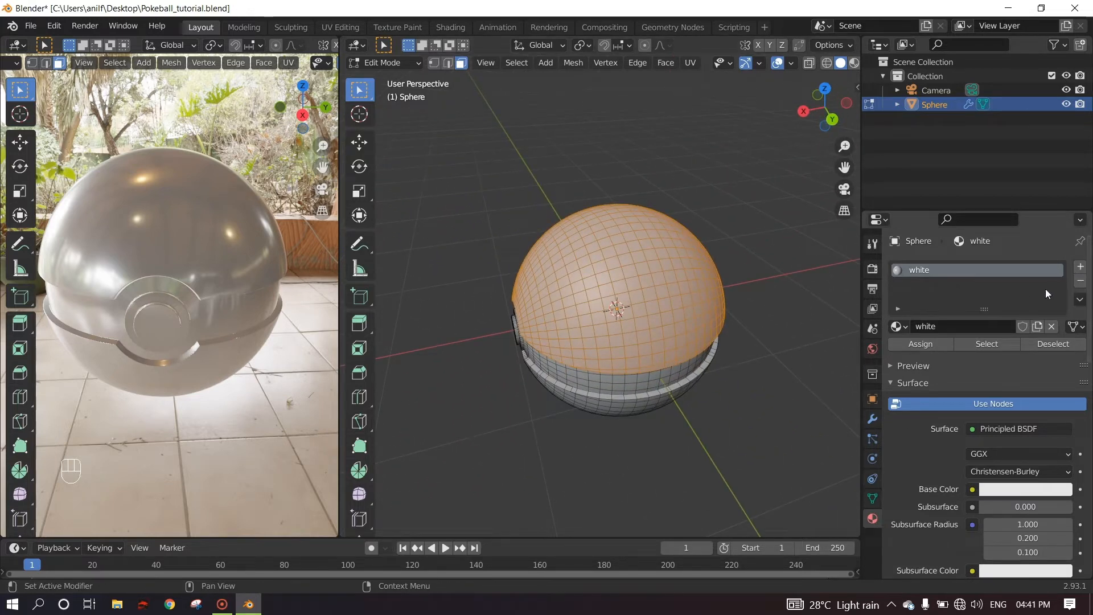
{"action": "left_click", "coordinate": [1079, 269]}
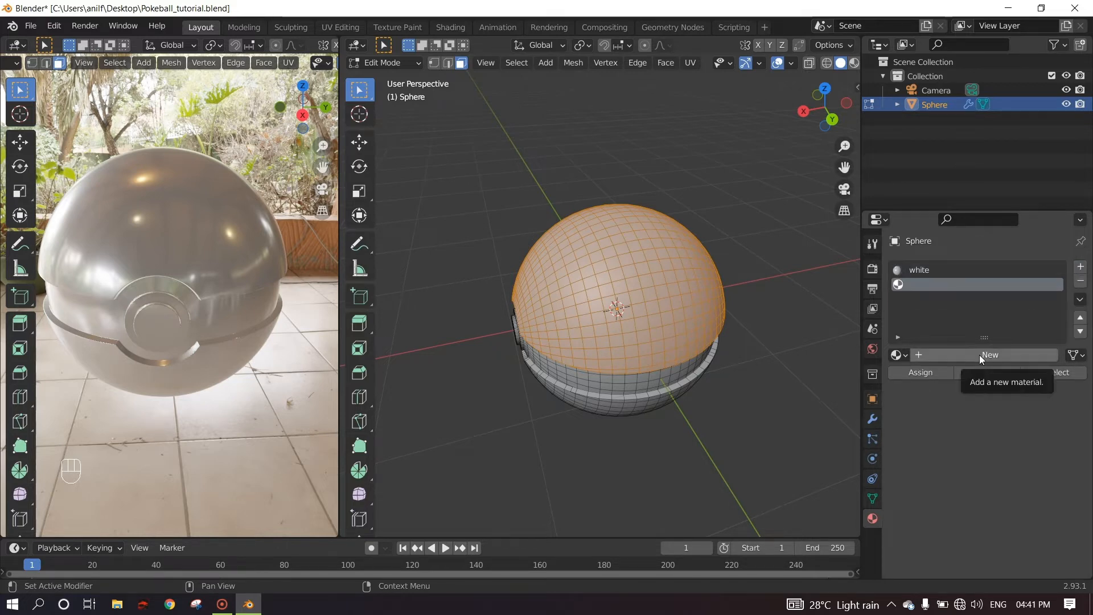
{"action": "left_click", "coordinate": [979, 354]}
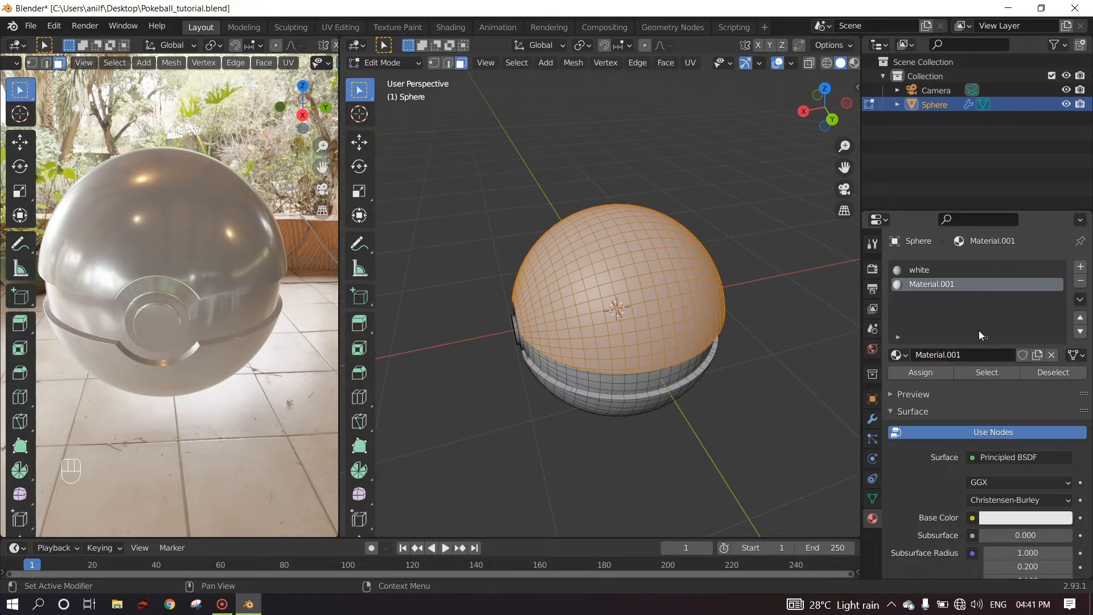
{"action": "double_click", "coordinate": [924, 284]}
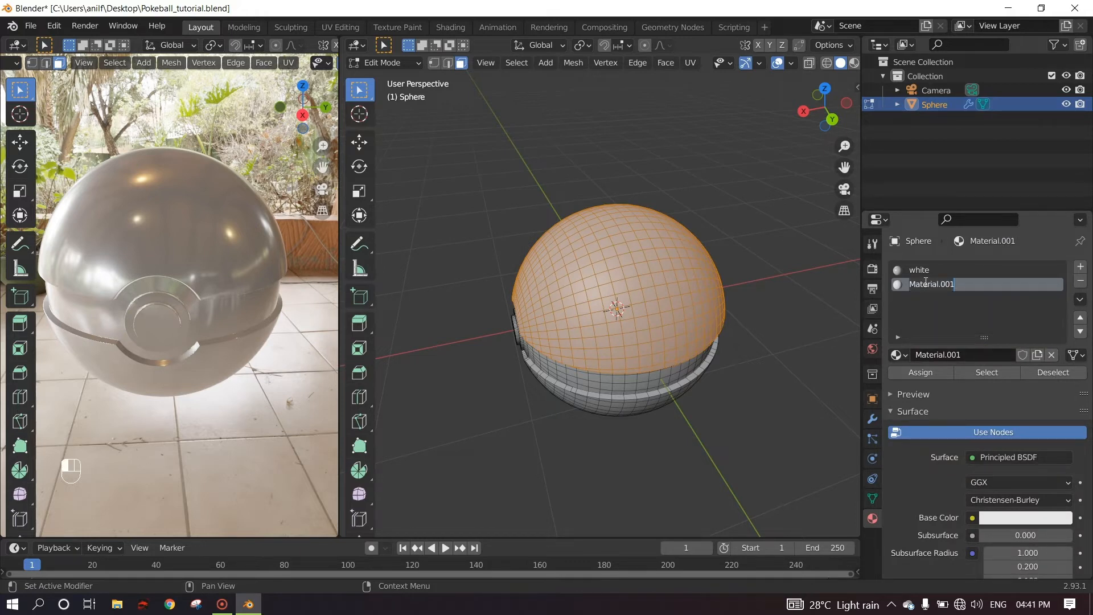
{"action": "type", "text": "red"}
{"action": "key", "text": "Return"}
Show the preview of the red material and set its base color to bright red
{"action": "left_click", "coordinate": [892, 395]}
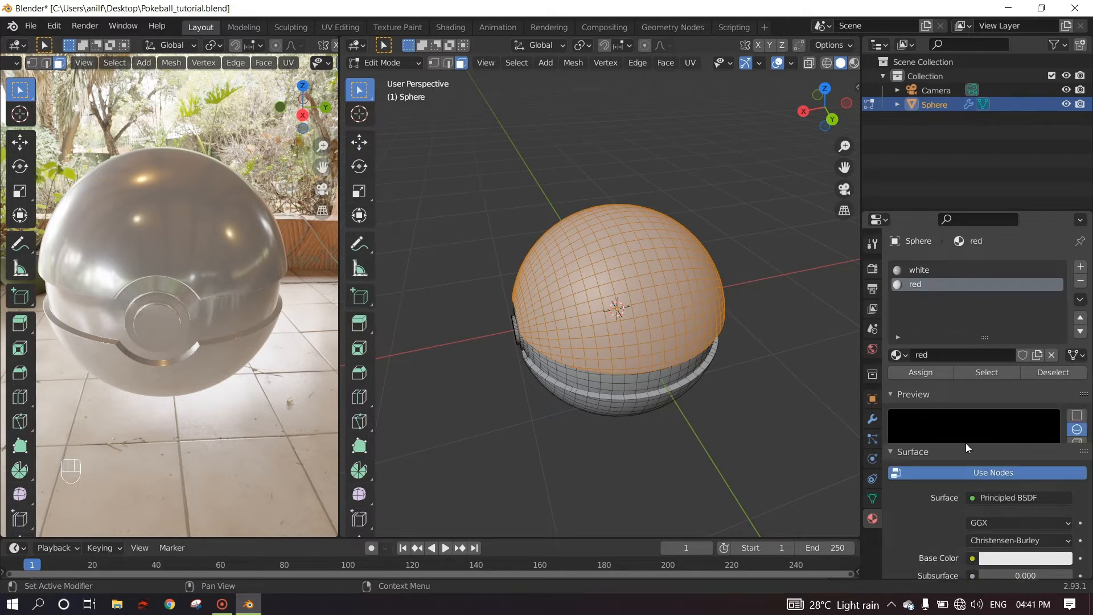
{"action": "scroll", "coordinate": [965, 445], "scroll_direction": "down", "scroll_amount": 5}
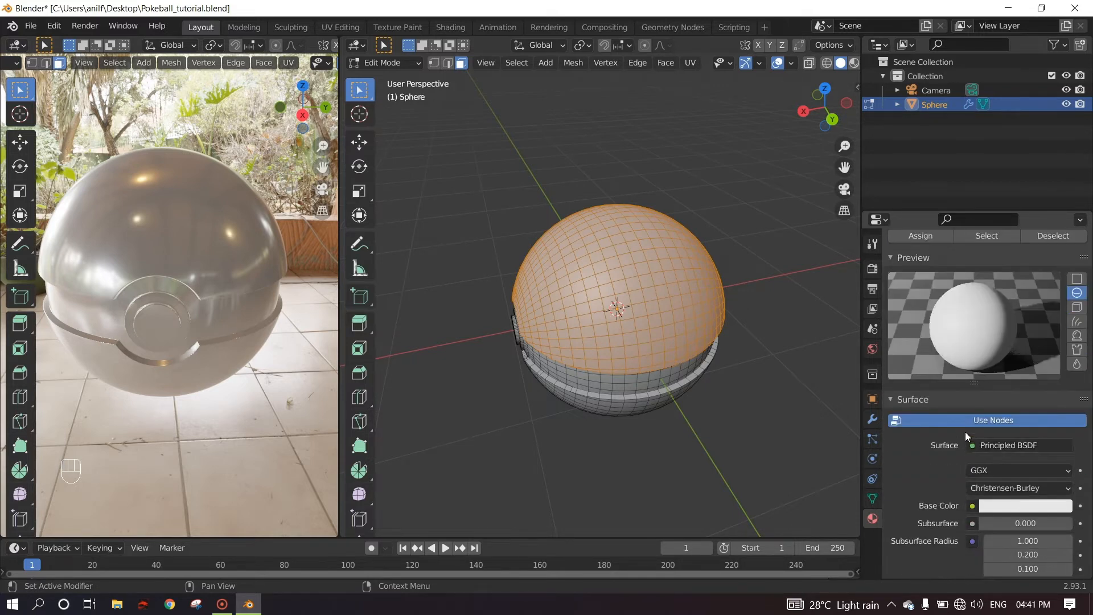
{"action": "left_click", "coordinate": [1008, 506]}
{"action": "left_click_drag", "start_coordinate": [998, 355], "coordinate": [992, 406]}
{"action": "scroll", "coordinate": [948, 426], "scroll_direction": "up", "scroll_amount": 3}
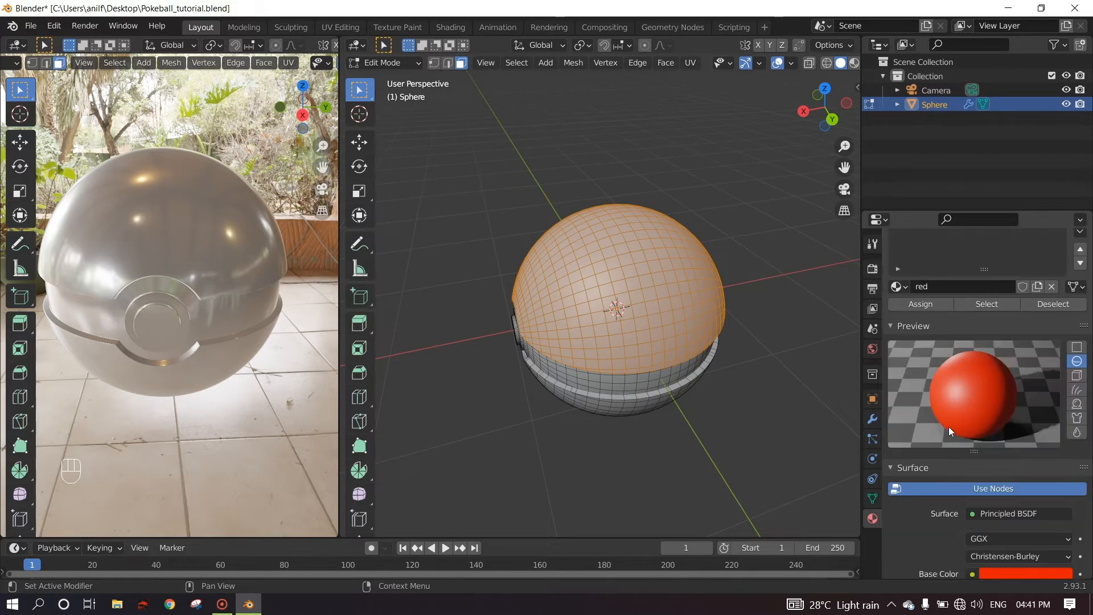
{"action": "scroll", "coordinate": [970, 405], "scroll_direction": "up", "scroll_amount": 4}
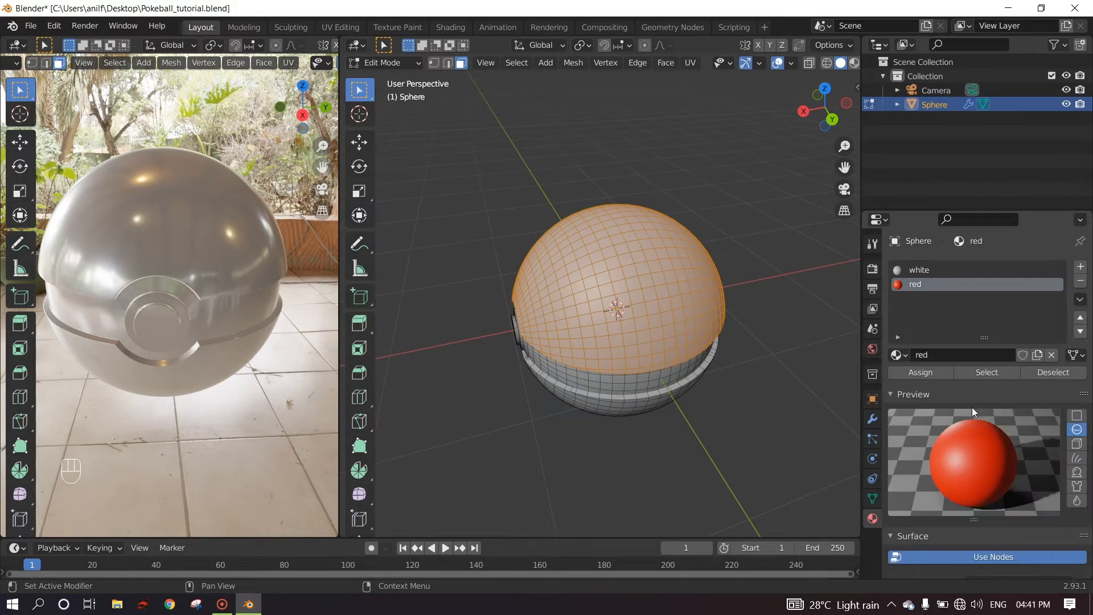
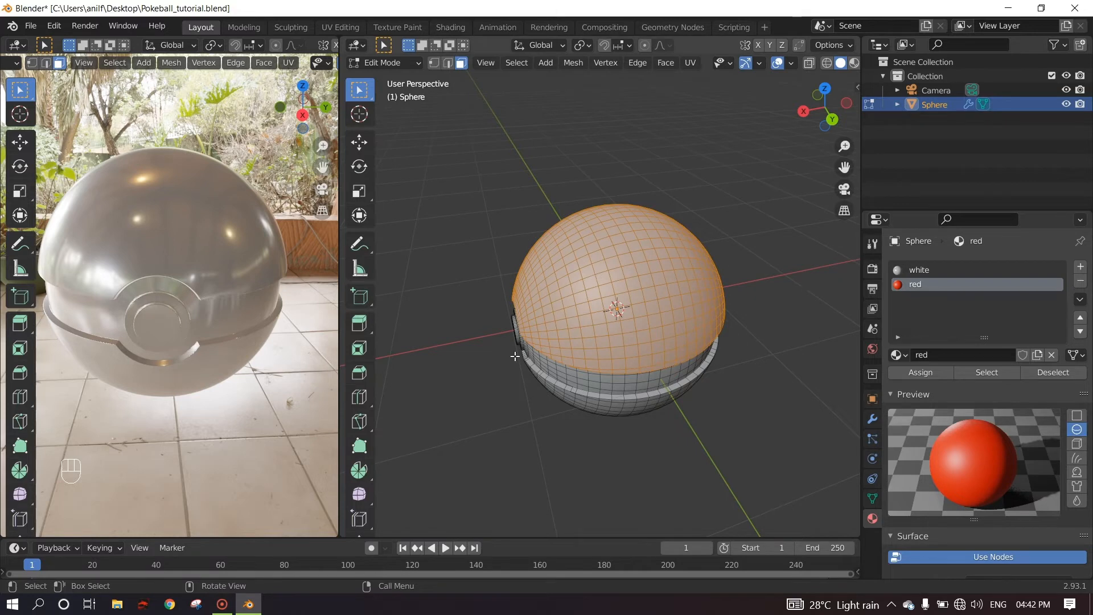
Assign the red material to the selected upper-shell faces and inspect it in the rendered view
{"action": "middle_click_drag", "start_coordinate": [515, 356], "coordinate": [644, 238]}
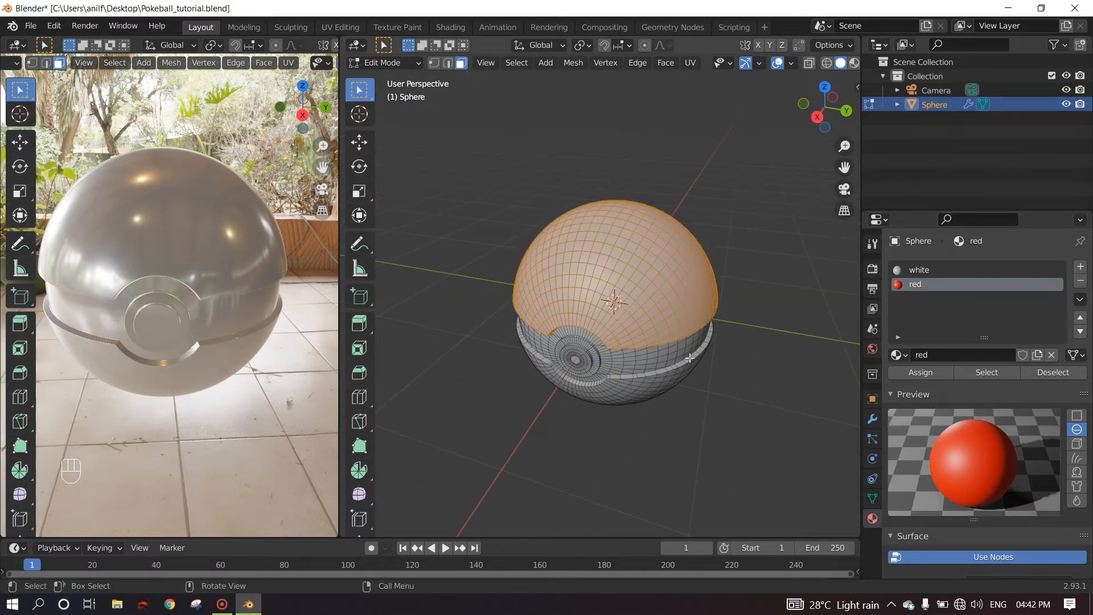
{"action": "middle_click_drag", "start_coordinate": [689, 357], "coordinate": [621, 360]}
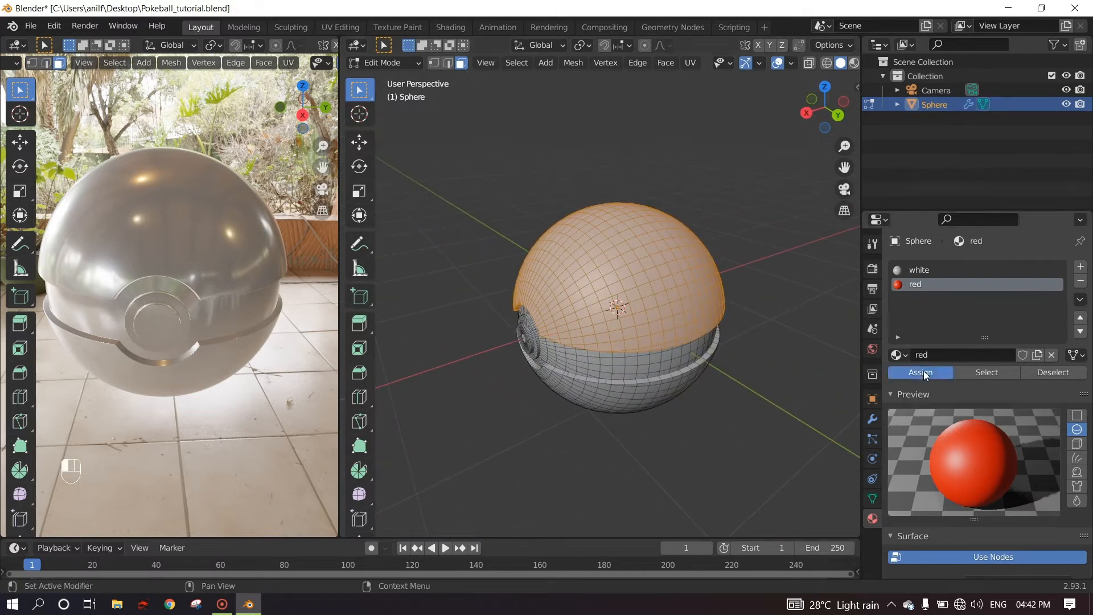
{"action": "left_click", "coordinate": [922, 373]}
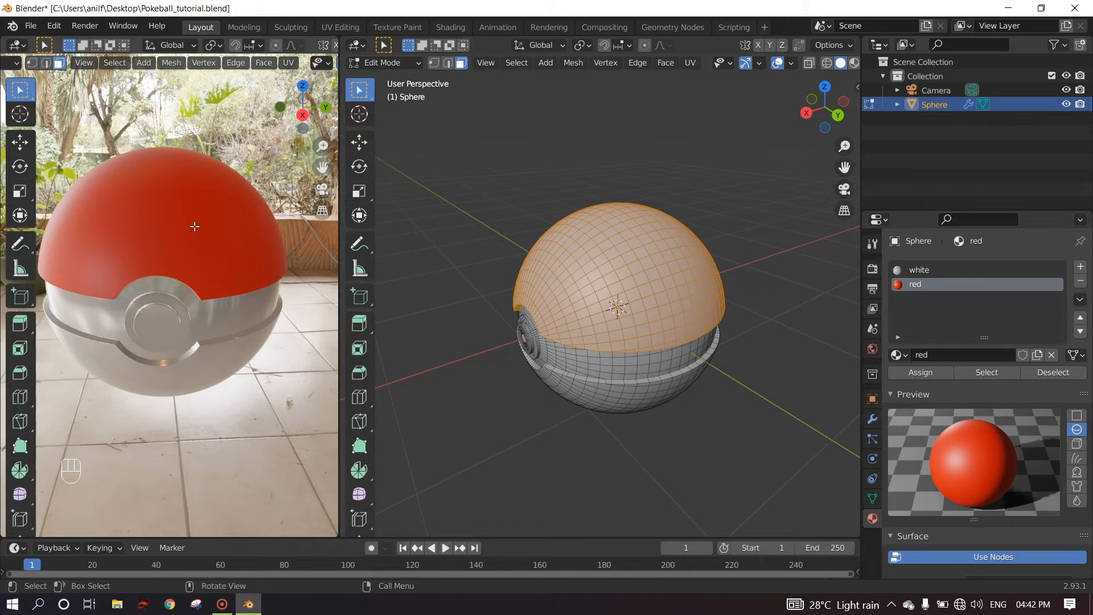
{"action": "middle_click_drag", "start_coordinate": [195, 226], "coordinate": [138, 288]}
{"action": "scroll", "coordinate": [138, 288], "scroll_direction": "up", "scroll_amount": 3}
{"action": "middle_click_drag", "start_coordinate": [199, 274], "coordinate": [205, 325]}
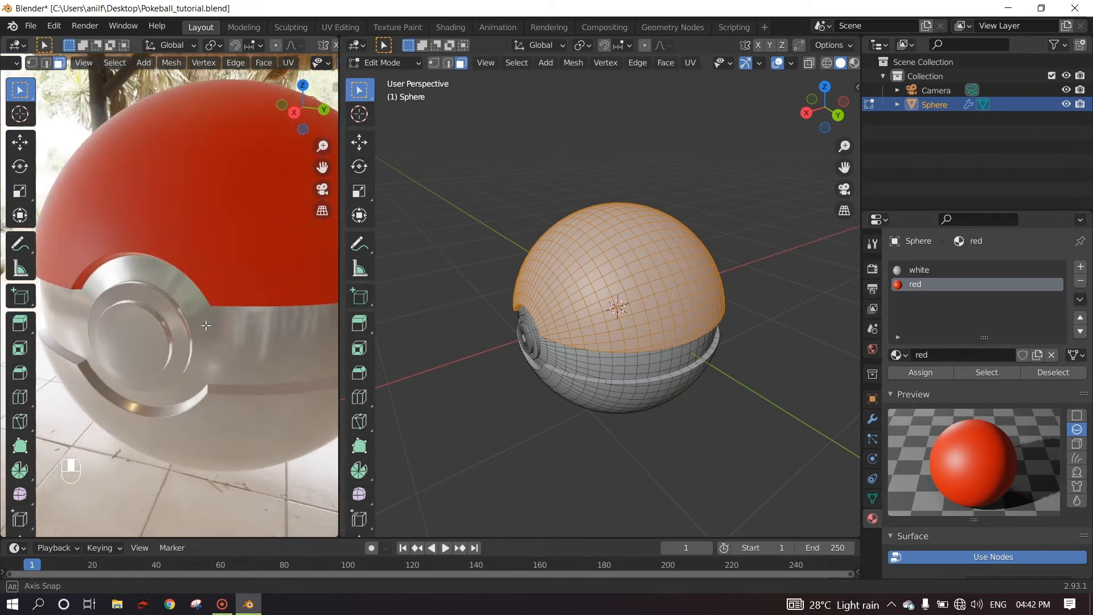
Copy the white material's settings and paste them onto the red material
{"action": "left_click", "coordinate": [920, 268]}
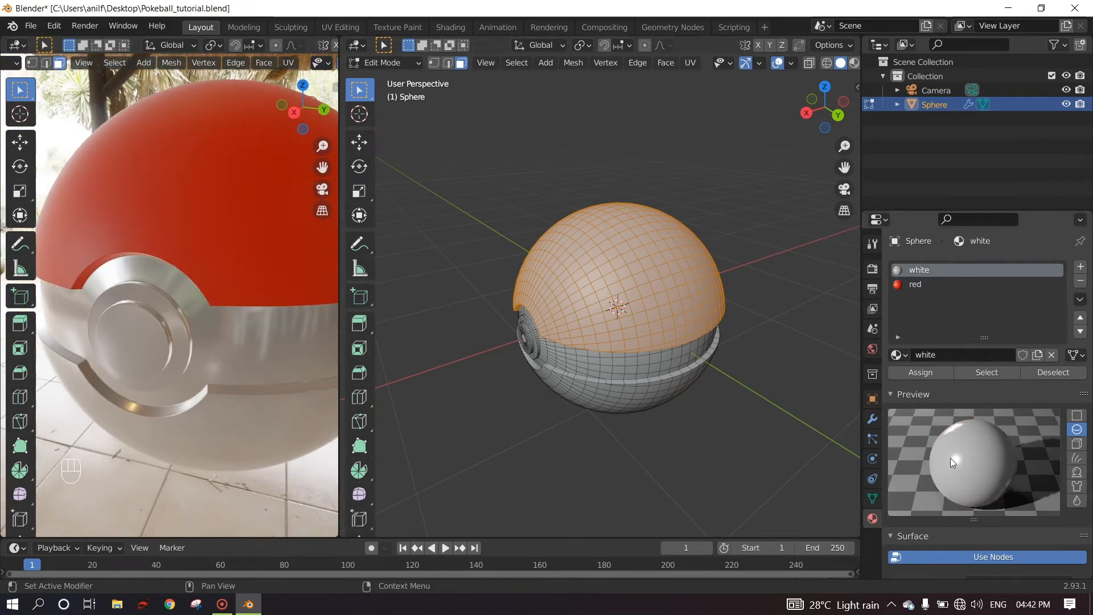
{"action": "left_click", "coordinate": [1079, 301]}
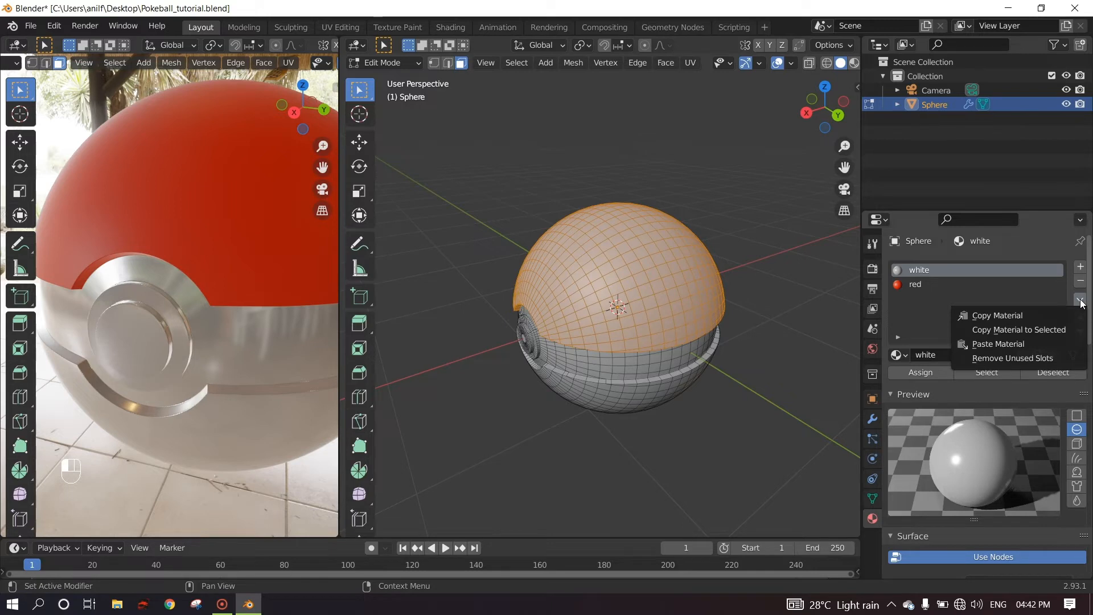
{"action": "left_click", "coordinate": [1003, 316]}
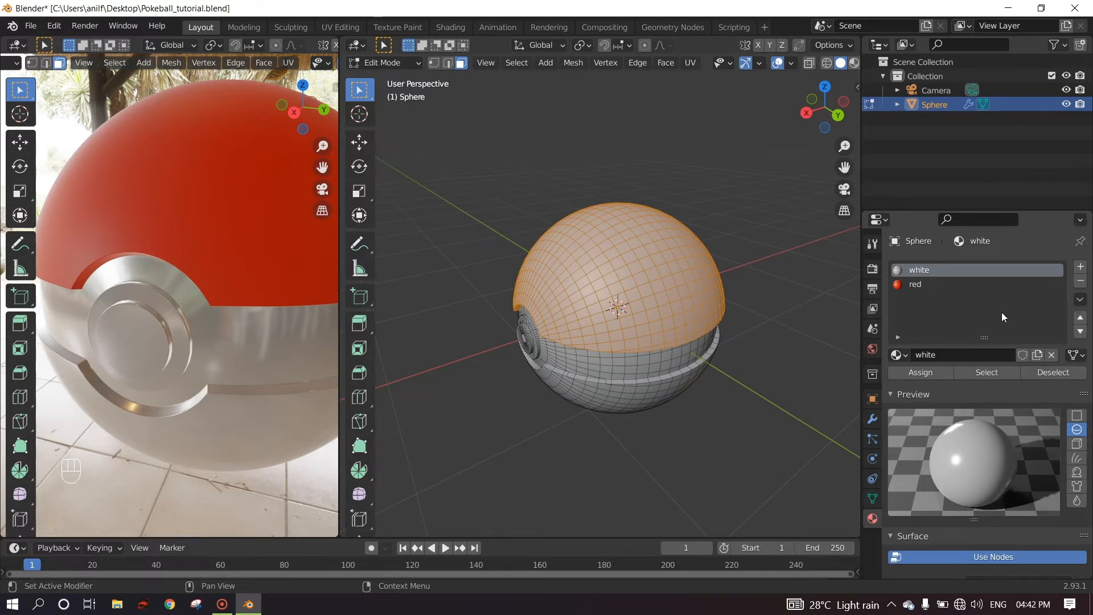
{"action": "left_click", "coordinate": [915, 285]}
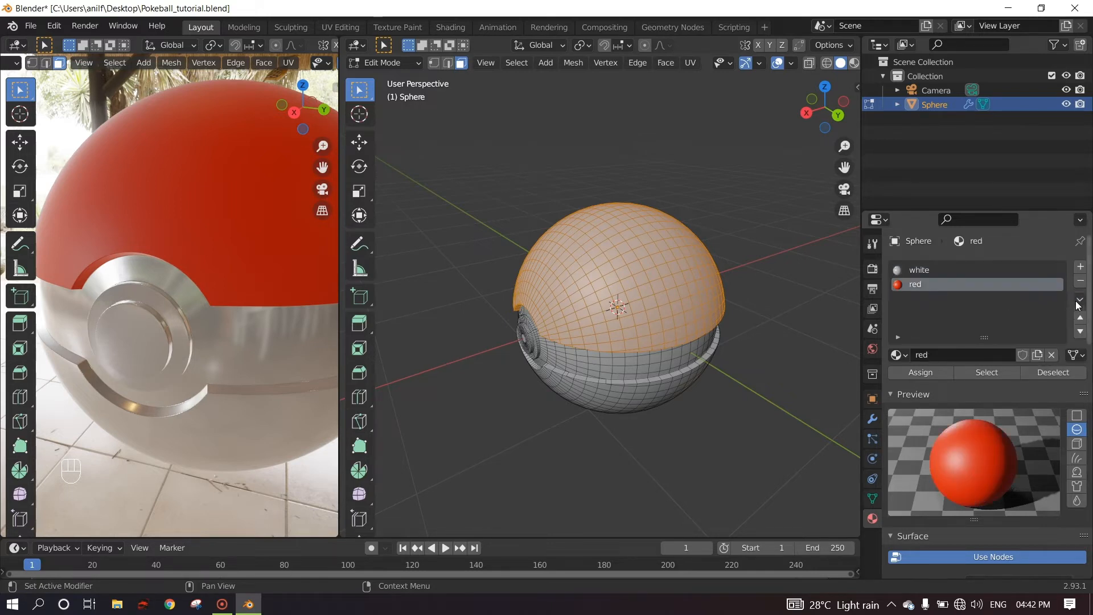
{"action": "left_click", "coordinate": [1079, 300]}
{"action": "left_click", "coordinate": [995, 345]}
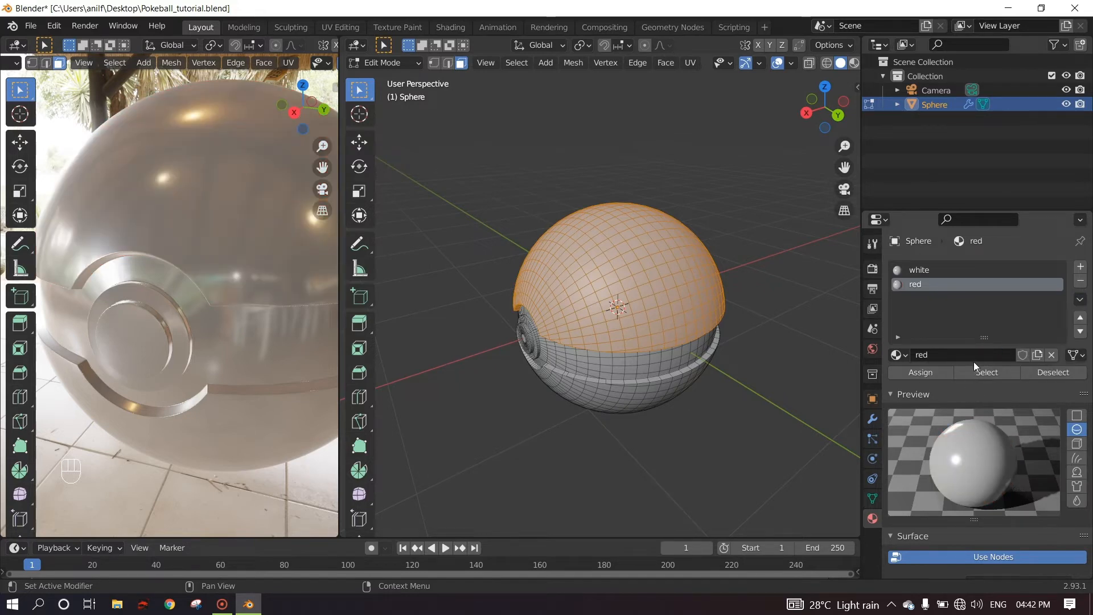
Change the base color of the glossy red material from white to bright red
{"action": "scroll", "coordinate": [973, 361], "scroll_direction": "down", "scroll_amount": 8}
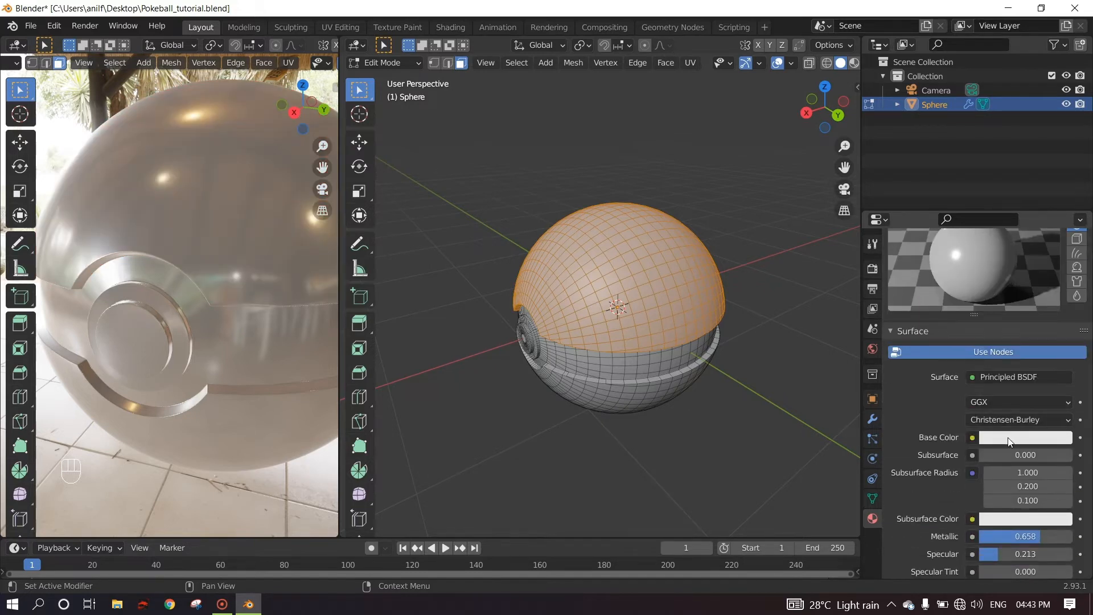
{"action": "left_click", "coordinate": [1009, 438]}
{"action": "left_click_drag", "start_coordinate": [998, 285], "coordinate": [992, 338]}
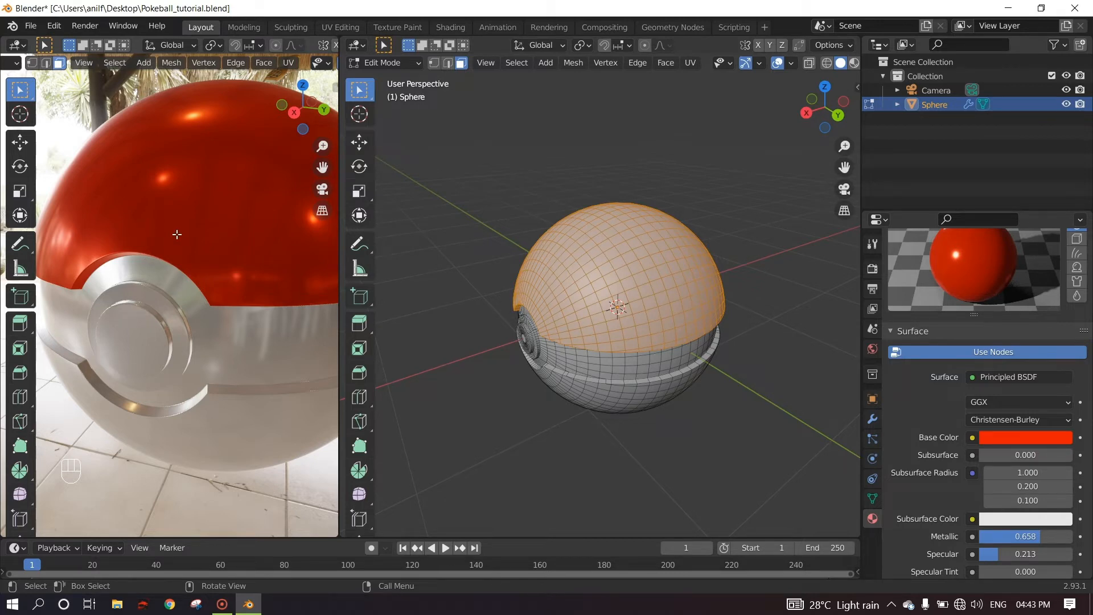
Switch the solid-shaded 3D Viewport area to the Shader Editor showing the red material's nodes
{"action": "left_click", "coordinate": [356, 45]}
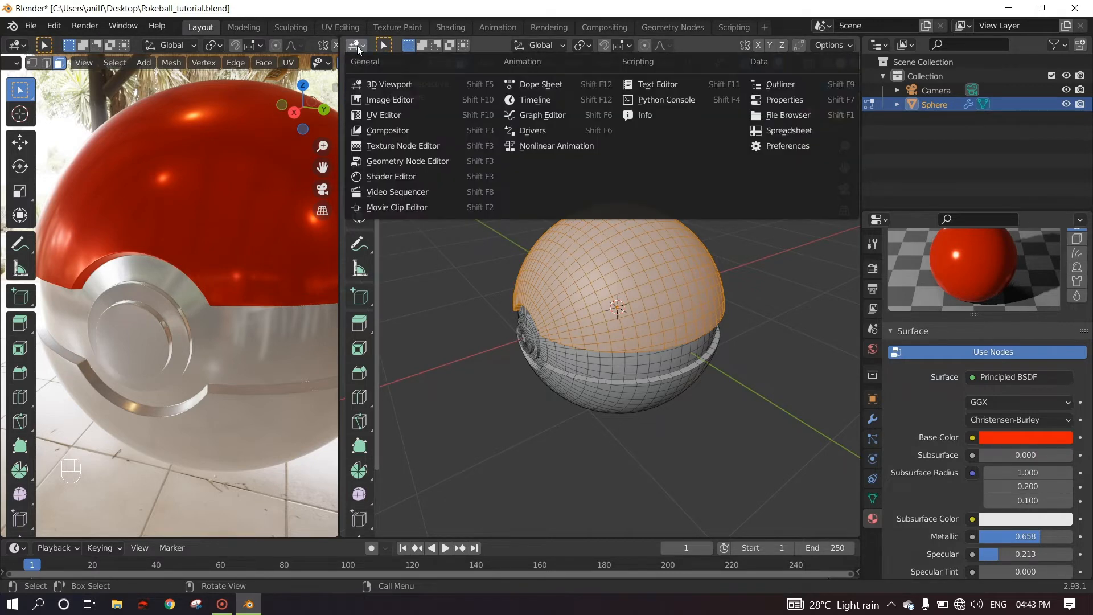
{"action": "left_click", "coordinate": [391, 177]}
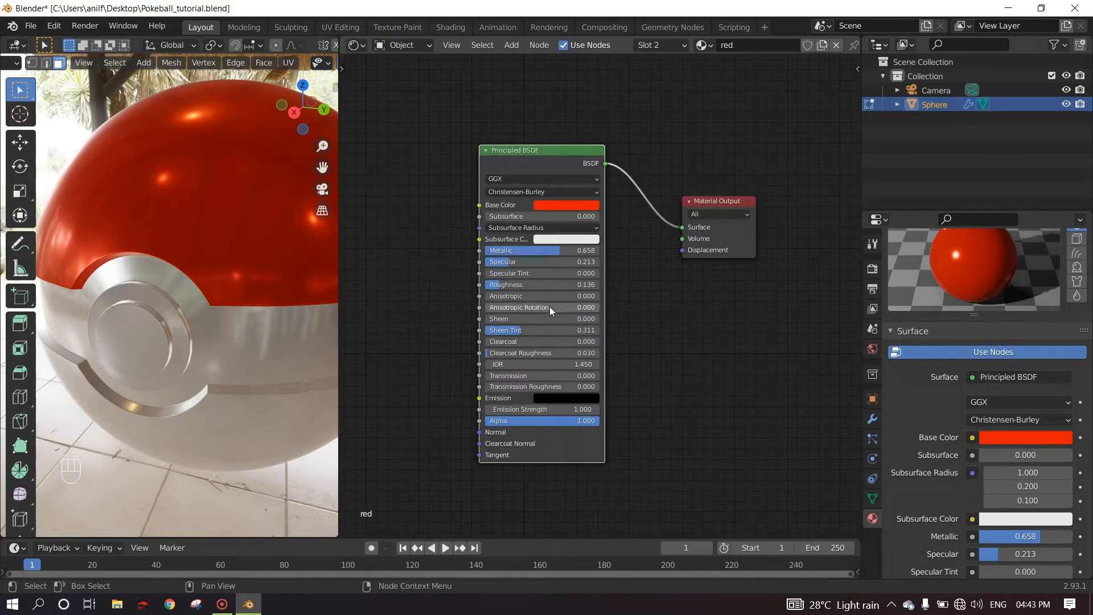
Set the red material's specular to 0.224 and inspect the shell in the rendered view
{"action": "scroll", "coordinate": [565, 271], "scroll_direction": "up", "scroll_amount": 1}
{"action": "middle_click_drag", "start_coordinate": [514, 266], "coordinate": [568, 262]}
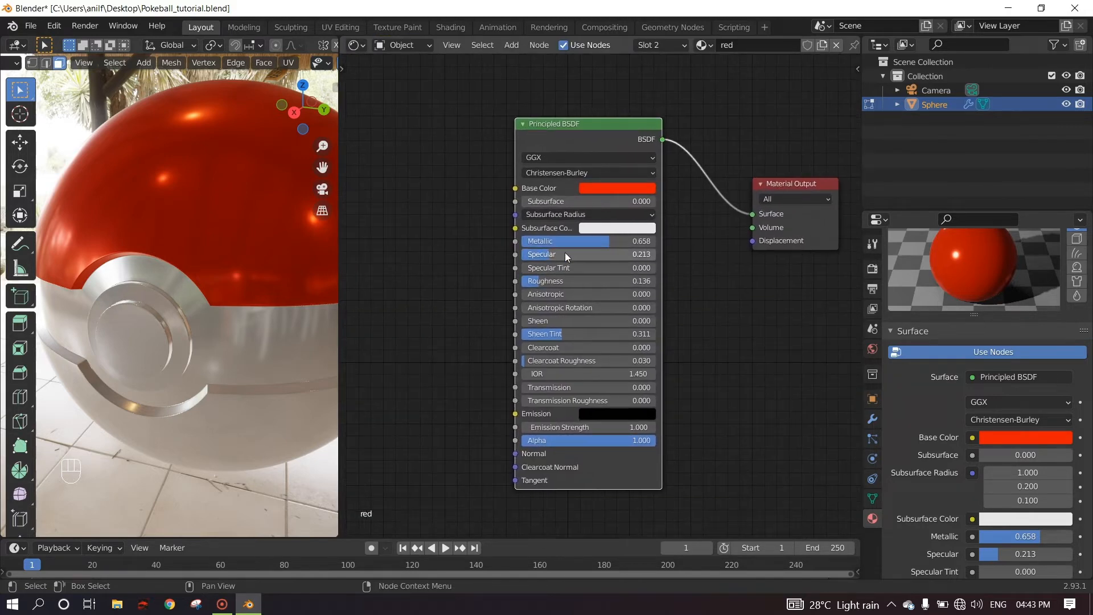
{"action": "mouse_move", "coordinate": [542, 261]}
{"action": "left_mouse_down"}
{"action": "mouse_move", "coordinate": [555, 261]}
{"action": "mouse_move", "coordinate": [545, 261]}
{"action": "left_mouse_up"}
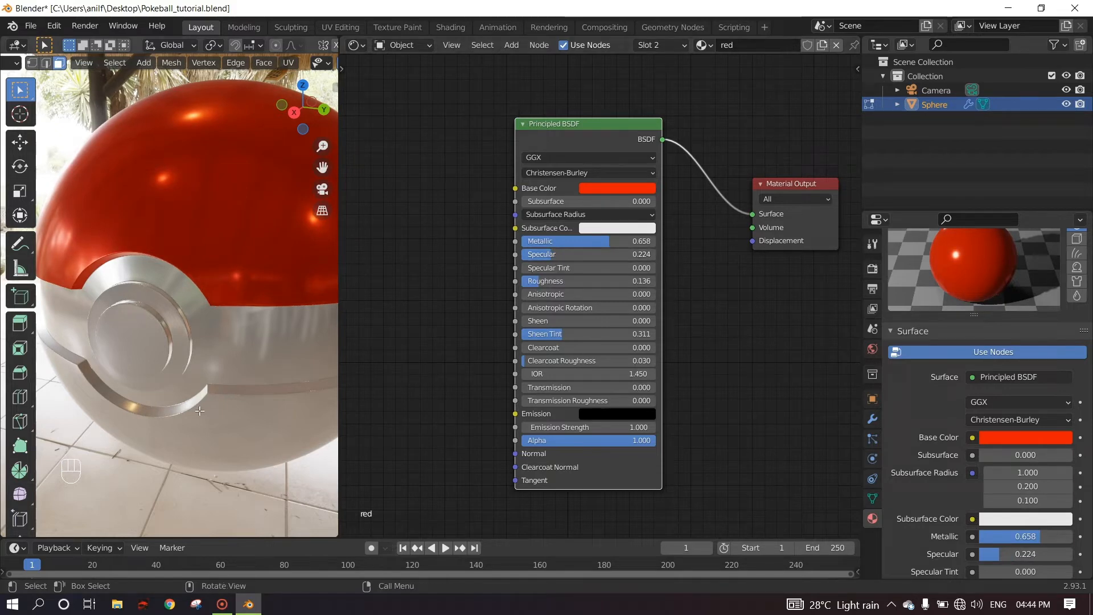
{"action": "middle_click_drag", "start_coordinate": [178, 381], "coordinate": [232, 378]}
{"action": "scroll", "coordinate": [188, 376], "scroll_direction": "down", "scroll_amount": 2}
{"action": "middle_click_drag", "start_coordinate": [143, 373], "coordinate": [117, 371]}
{"action": "scroll", "coordinate": [117, 371], "scroll_direction": "up", "scroll_amount": 3}
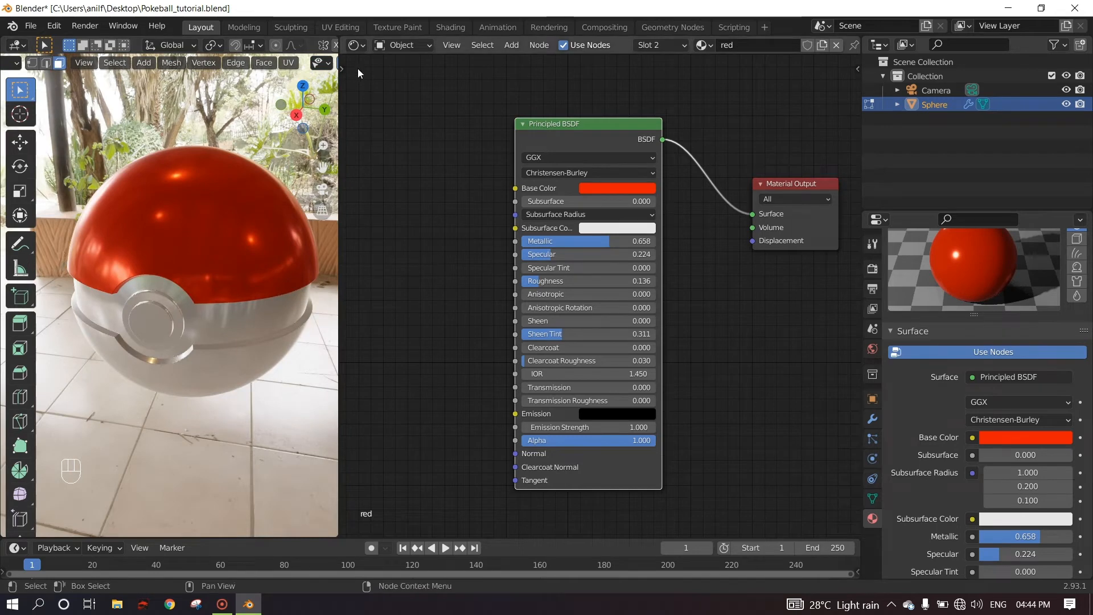
Switch the Shader Editor area back to the 3D Viewport and clear the face selection
{"action": "left_click", "coordinate": [356, 45]}
{"action": "left_click", "coordinate": [389, 84]}
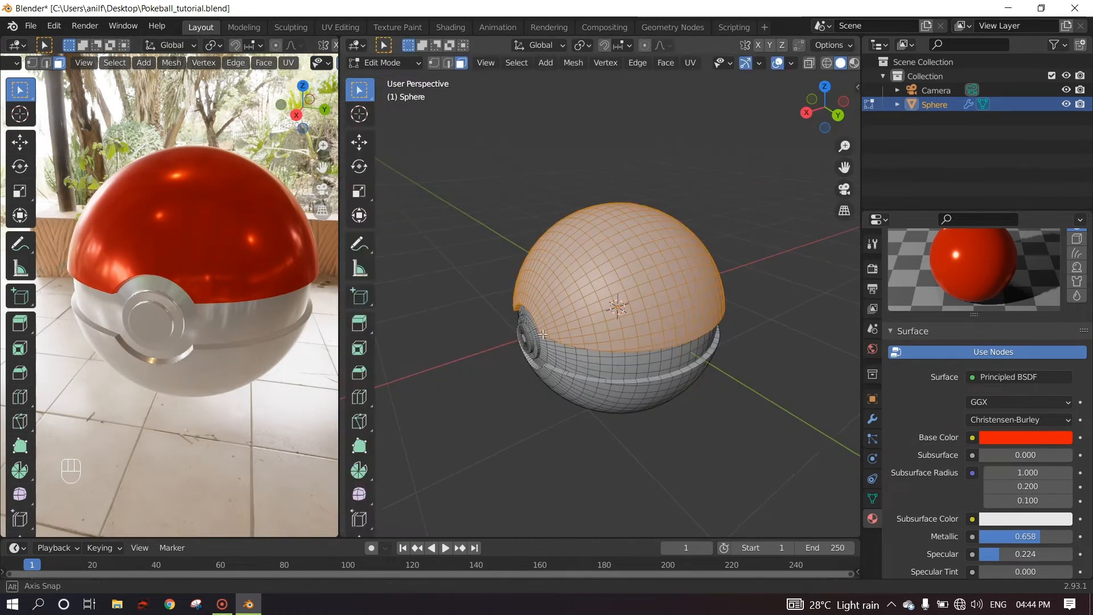
{"action": "middle_click_drag", "start_coordinate": [541, 284], "coordinate": [558, 288]}
{"action": "scroll", "coordinate": [626, 319], "scroll_direction": "up", "scroll_amount": 4}
{"action": "key", "text": "alt+a"}
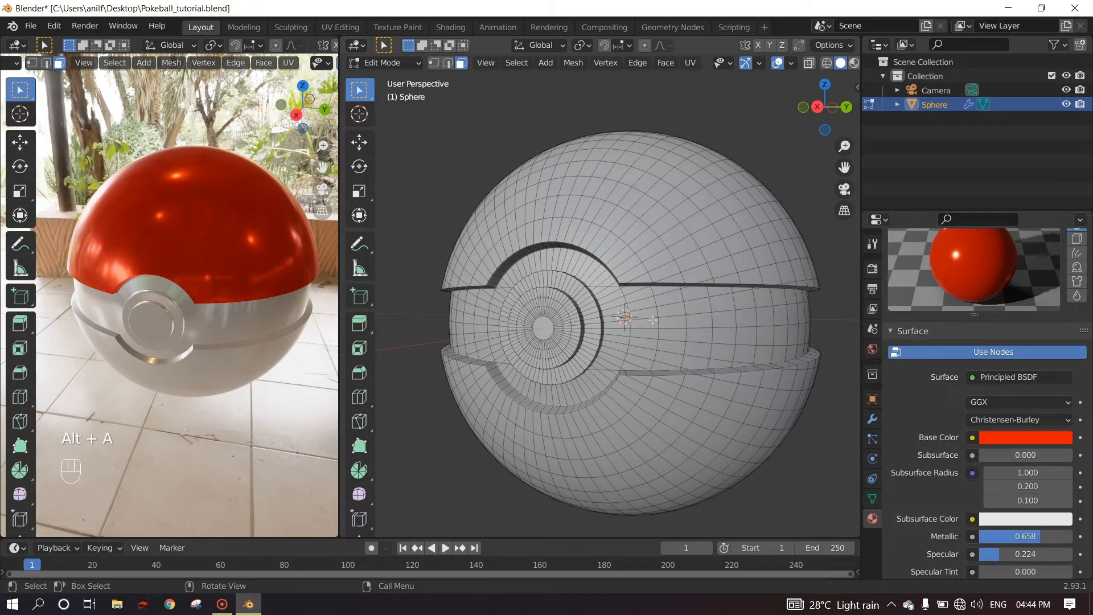
Circle-select the recessed ring faces around the button and the adjoining faces along the side of the middle band
{"action": "key", "text": "c"}
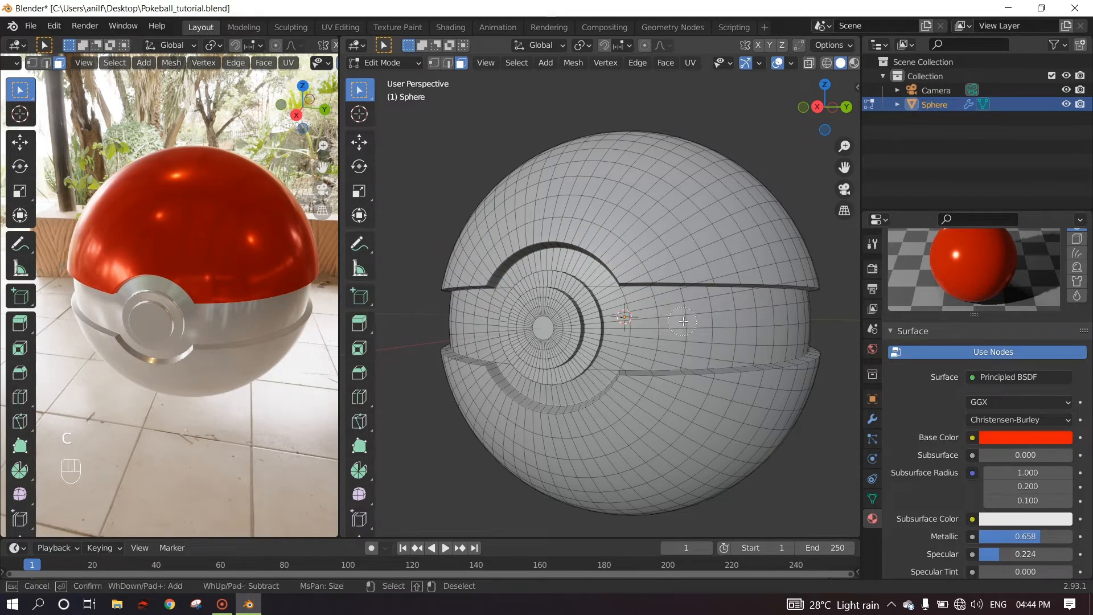
{"action": "mouse_move", "coordinate": [694, 320]}
{"action": "left_mouse_down"}
{"action": "mouse_move", "coordinate": [626, 313]}
{"action": "mouse_move", "coordinate": [622, 346]}
{"action": "mouse_move", "coordinate": [694, 347]}
{"action": "mouse_move", "coordinate": [661, 358]}
{"action": "mouse_move", "coordinate": [704, 348]}
{"action": "mouse_move", "coordinate": [694, 315]}
{"action": "left_mouse_up"}
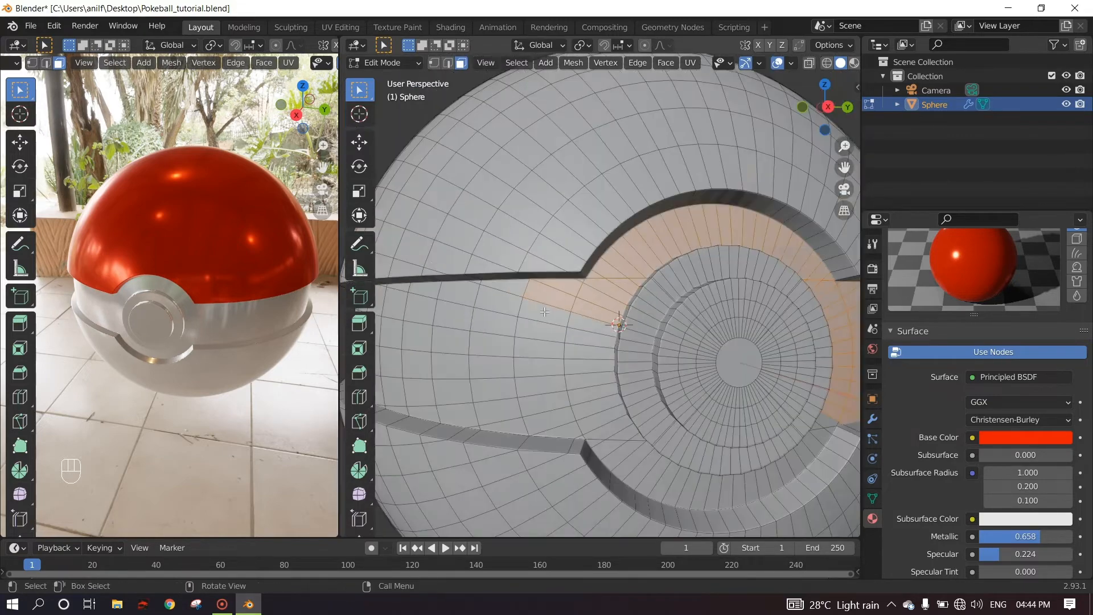
{"action": "mouse_move", "coordinate": [580, 404]}
{"action": "left_mouse_down"}
{"action": "mouse_move", "coordinate": [478, 291]}
{"action": "mouse_move", "coordinate": [424, 347]}
{"action": "left_mouse_up"}
{"action": "middle_click_drag", "start_coordinate": [424, 348], "coordinate": [575, 364]}
{"action": "key", "text": "c"}
{"action": "left_click_drag", "start_coordinate": [580, 398], "coordinate": [436, 378]}
{"action": "middle_click_drag", "start_coordinate": [437, 379], "coordinate": [604, 387]}
{"action": "left_click_drag", "start_coordinate": [614, 392], "coordinate": [530, 401]}
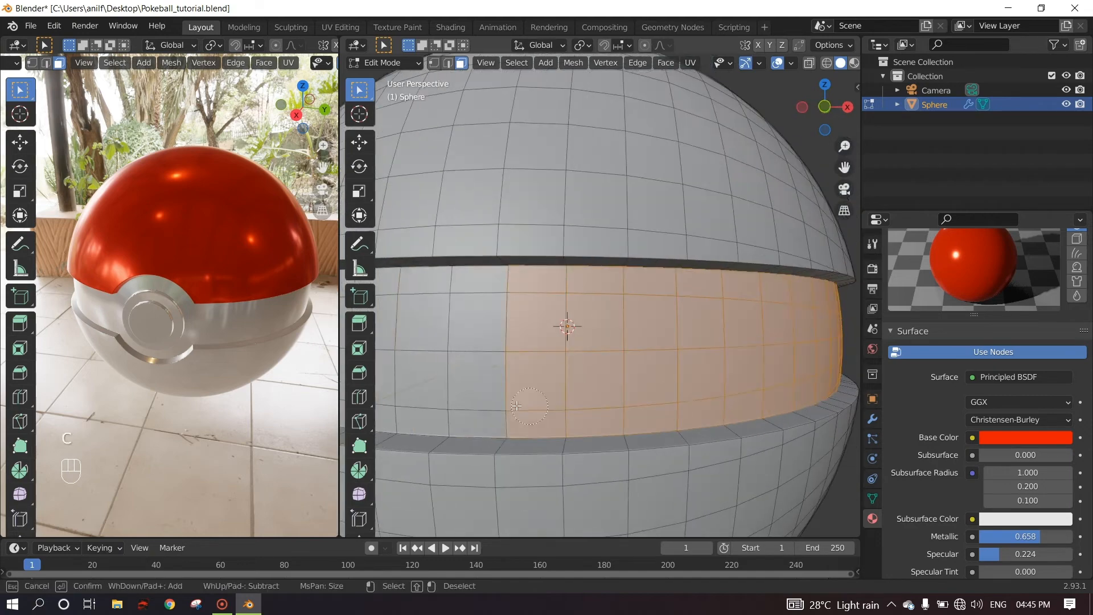
Extend the circle selection along the middle band toward the back of the ball
{"action": "middle_click_drag", "start_coordinate": [529, 402], "coordinate": [575, 376]}
{"action": "key", "text": "c"}
{"action": "left_click_drag", "start_coordinate": [518, 284], "coordinate": [489, 399]}
{"action": "middle_click_drag", "start_coordinate": [490, 399], "coordinate": [560, 387]}
{"action": "scroll", "coordinate": [561, 386], "scroll_direction": "down", "scroll_amount": 2}
{"action": "key", "text": "c"}
{"action": "mouse_move", "coordinate": [604, 307]}
{"action": "left_mouse_down"}
{"action": "mouse_move", "coordinate": [560, 336]}
{"action": "mouse_move", "coordinate": [483, 319]}
{"action": "mouse_move", "coordinate": [455, 348]}
{"action": "left_mouse_up"}
{"action": "mouse_move", "coordinate": [455, 347]}
{"action": "middle_mouse_down"}
{"action": "mouse_move", "coordinate": [569, 324]}
{"action": "mouse_move", "coordinate": [643, 330]}
{"action": "middle_mouse_up"}
Add the faces around the rear pole and the rest of the middle band to the selection, without the shell rims
{"action": "key", "text": "c"}
{"action": "right_click", "coordinate": [590, 310]}
{"action": "scroll", "coordinate": [643, 330], "scroll_direction": "up", "scroll_amount": 2}
{"action": "key", "text": "c"}
{"action": "mouse_move", "coordinate": [632, 352]}
{"action": "left_mouse_down"}
{"action": "mouse_move", "coordinate": [467, 290]}
{"action": "mouse_move", "coordinate": [430, 401]}
{"action": "left_mouse_up"}
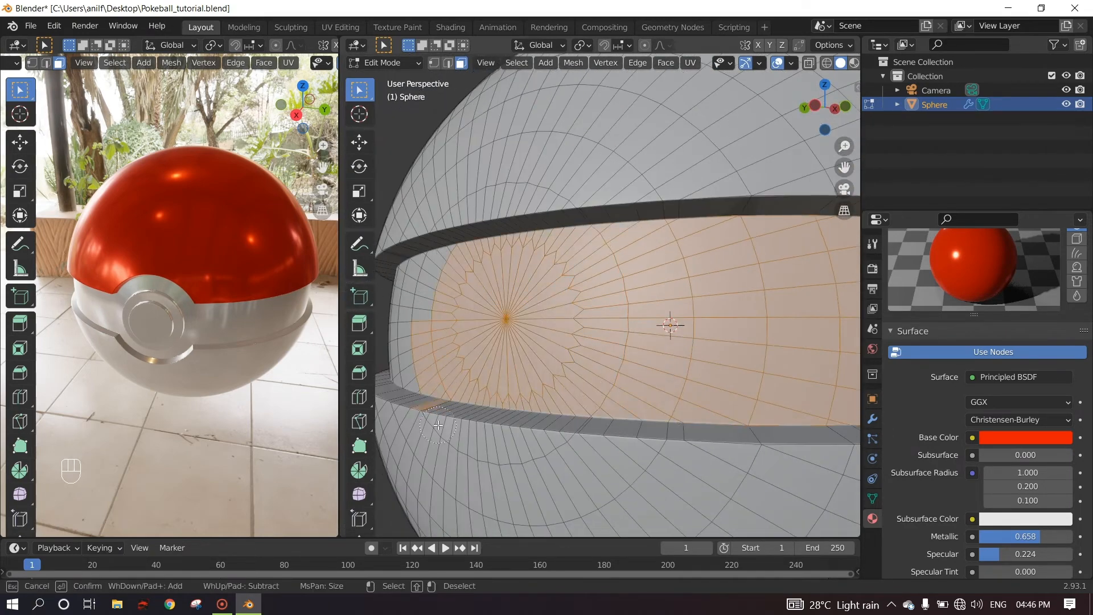
{"action": "right_click", "coordinate": [430, 406]}
{"action": "mouse_move", "coordinate": [455, 393]}
{"action": "middle_mouse_down"}
{"action": "mouse_move", "coordinate": [669, 348]}
{"action": "mouse_move", "coordinate": [655, 307]}
{"action": "mouse_move", "coordinate": [535, 370]}
{"action": "mouse_move", "coordinate": [506, 285]}
{"action": "mouse_move", "coordinate": [443, 314]}
{"action": "mouse_move", "coordinate": [472, 330]}
{"action": "mouse_move", "coordinate": [421, 398]}
{"action": "mouse_move", "coordinate": [457, 237]}
{"action": "middle_mouse_up"}
{"action": "key", "text": "c"}
{"action": "key", "text": "Escape"}
{"action": "middle_click_drag", "start_coordinate": [637, 293], "coordinate": [584, 328]}
{"action": "scroll", "coordinate": [569, 302], "scroll_direction": "down", "scroll_amount": 1}
{"action": "scroll", "coordinate": [627, 299], "scroll_direction": "down", "scroll_amount": 1}
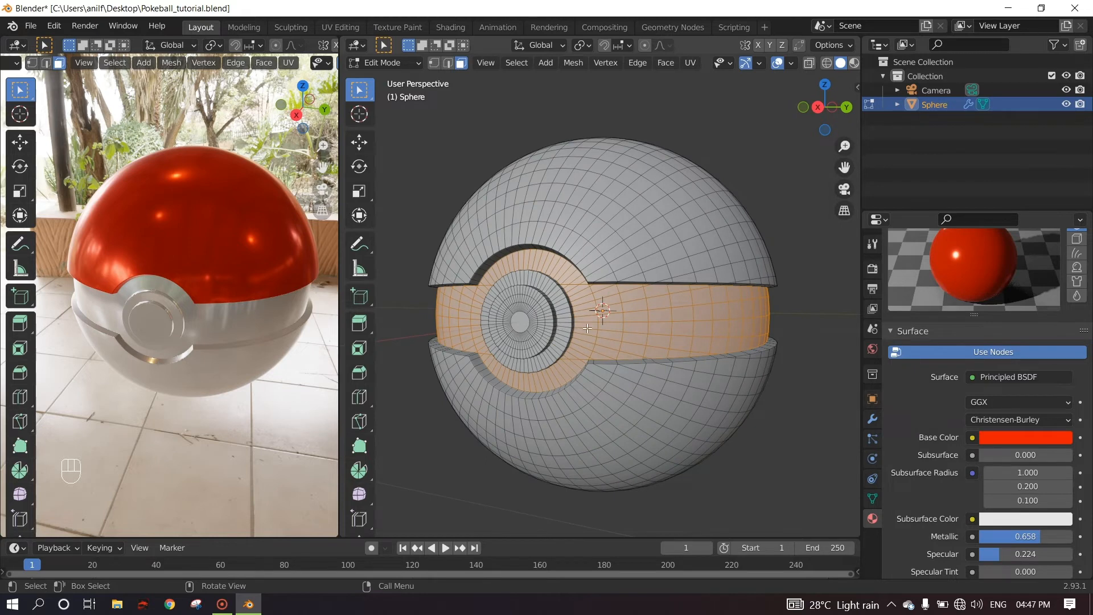
Create a new material in a third slot of the sphere and name it black
{"action": "scroll", "coordinate": [982, 466], "scroll_direction": "up", "scroll_amount": 8}
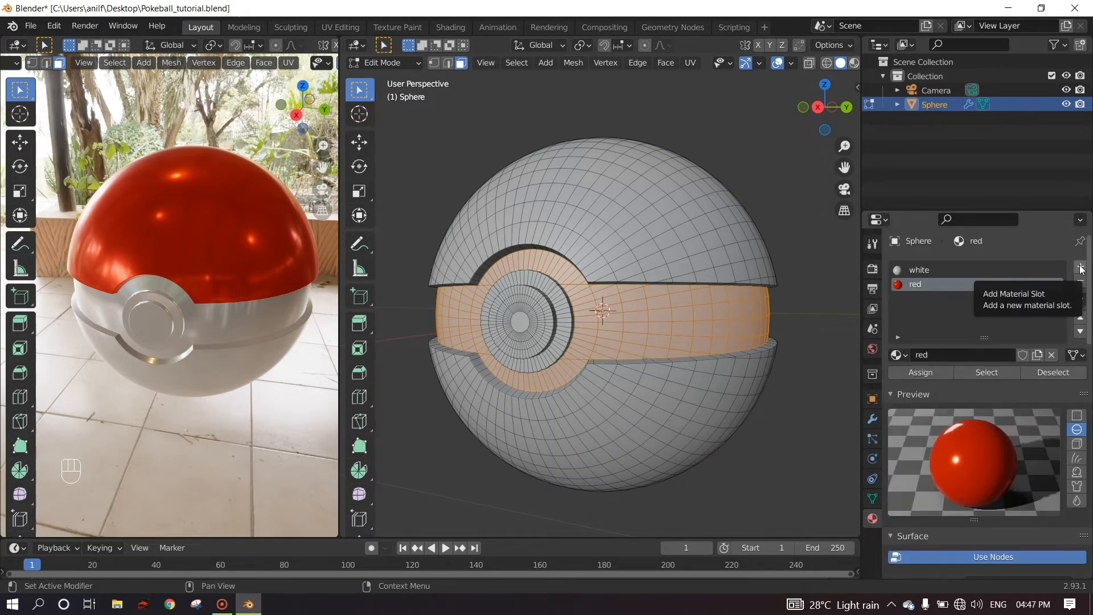
{"action": "left_click", "coordinate": [1080, 267]}
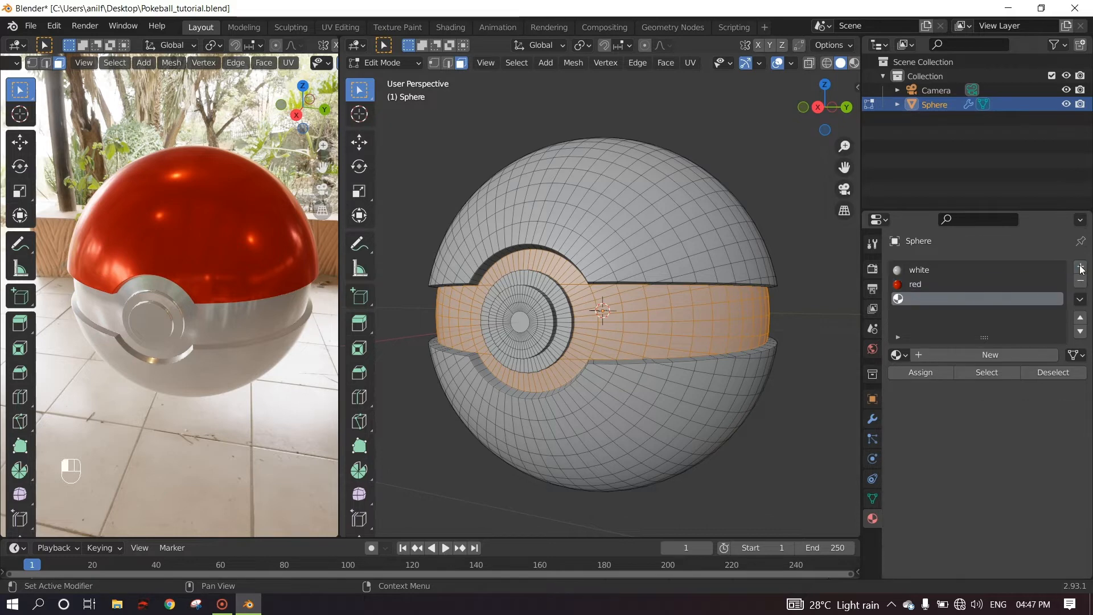
{"action": "left_click", "coordinate": [948, 354]}
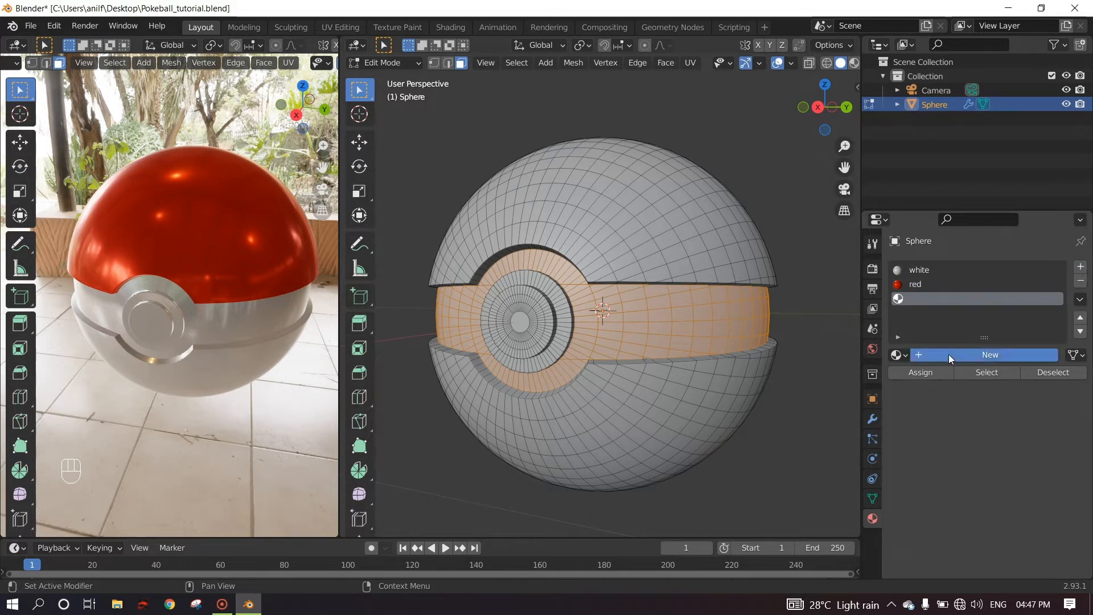
{"action": "double_click", "coordinate": [928, 300]}
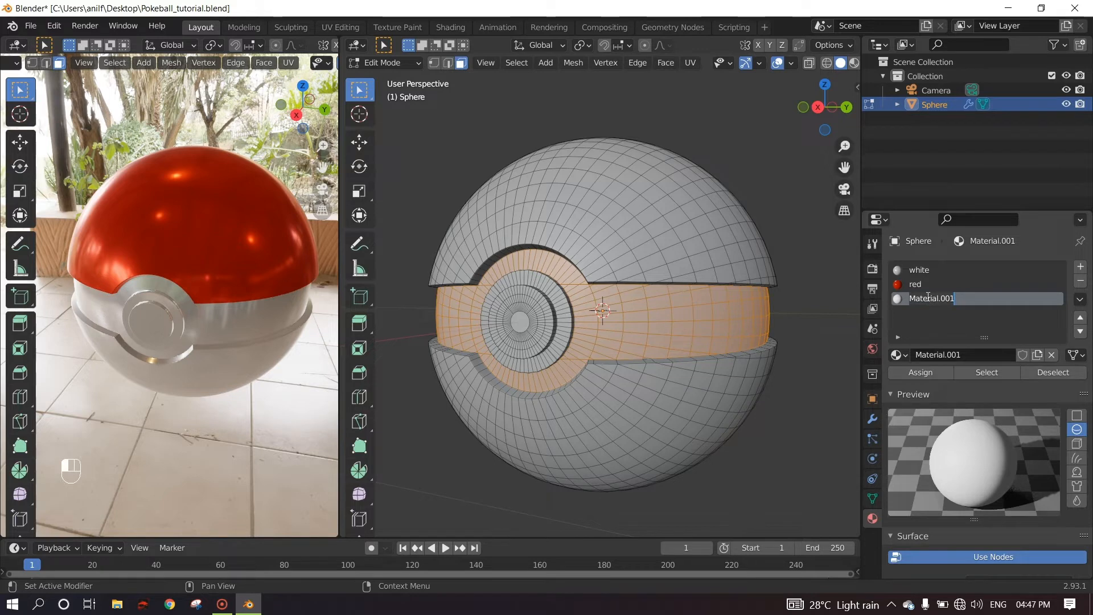
{"action": "type", "text": "black"}
{"action": "key", "text": "Return"}
Darken the black material's base color to pure black
{"action": "scroll", "coordinate": [968, 336], "scroll_direction": "down", "scroll_amount": 5}
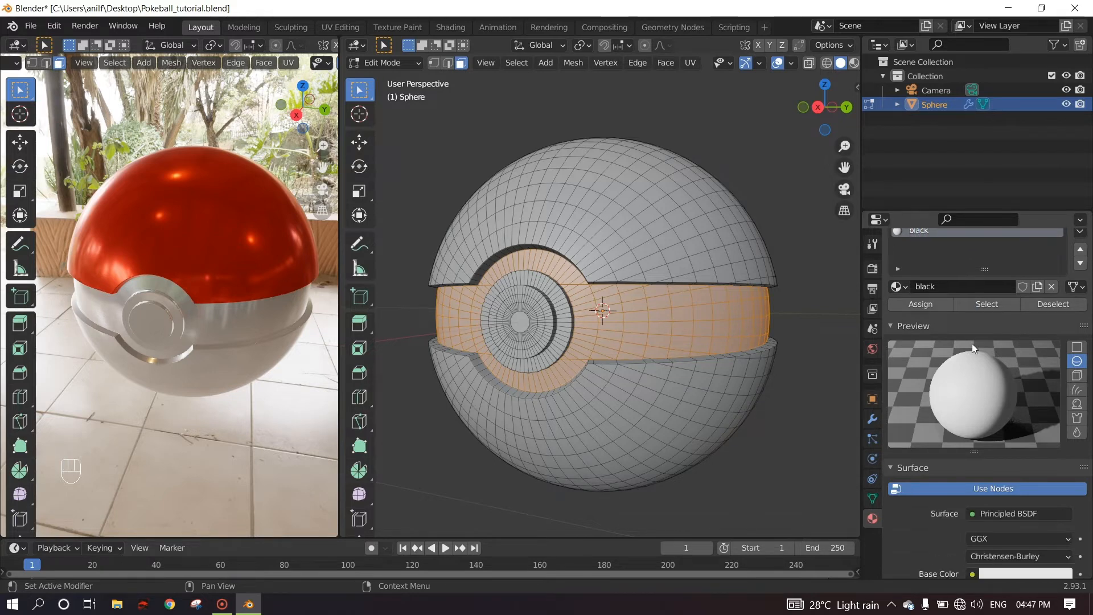
{"action": "left_click", "coordinate": [1015, 506]}
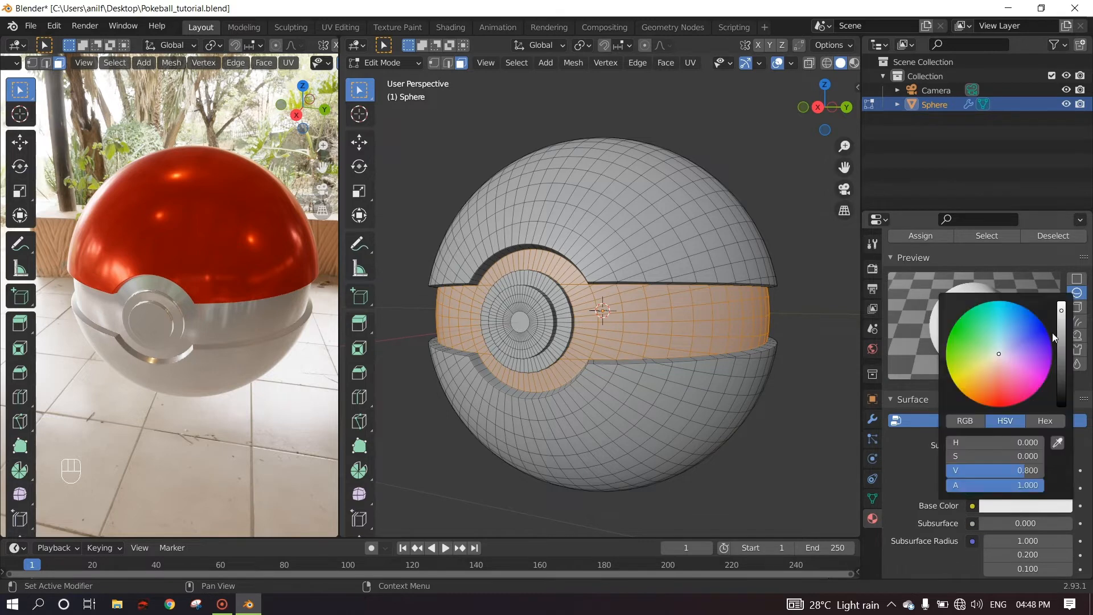
{"action": "left_click_drag", "start_coordinate": [1061, 312], "coordinate": [1061, 383]}
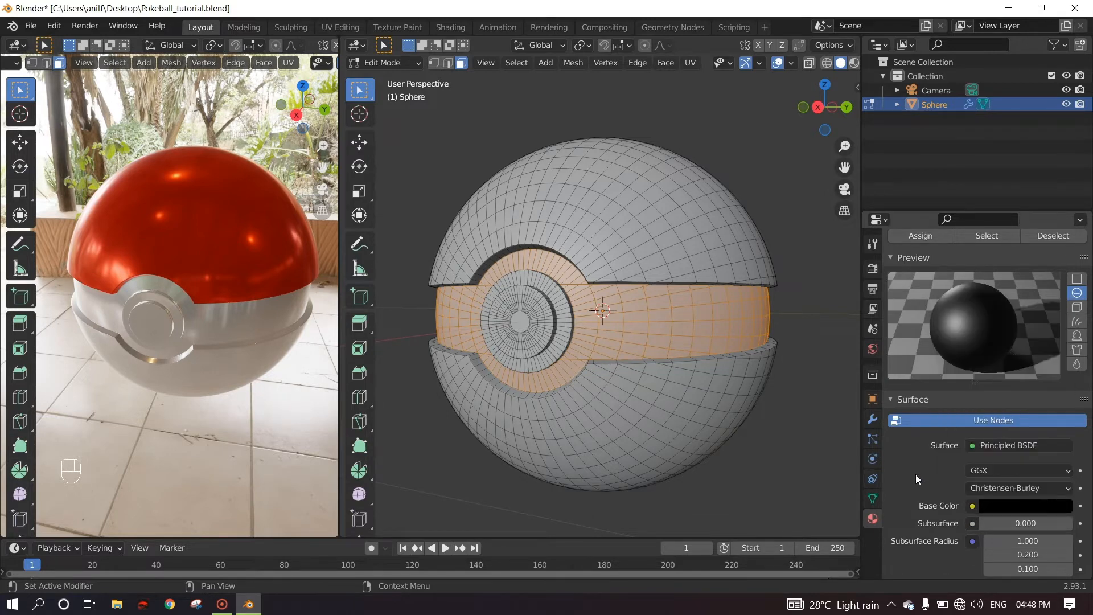
Assign the black material to the selected middle band and button ring faces
{"action": "scroll", "coordinate": [950, 332], "scroll_direction": "up", "scroll_amount": 1}
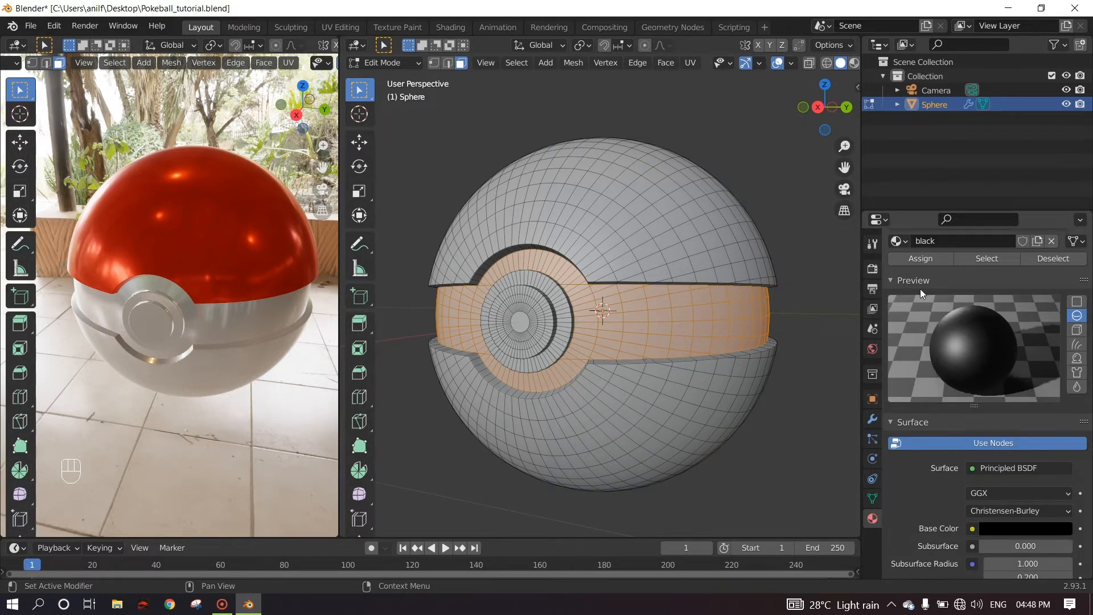
{"action": "scroll", "coordinate": [954, 319], "scroll_direction": "up", "scroll_amount": 4}
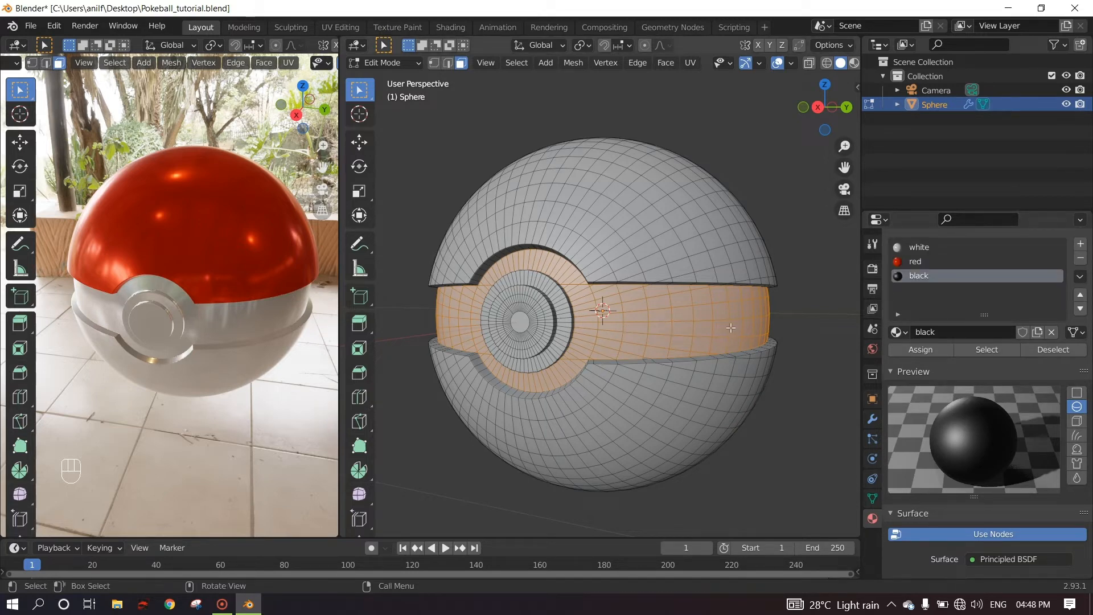
{"action": "left_click", "coordinate": [916, 350]}
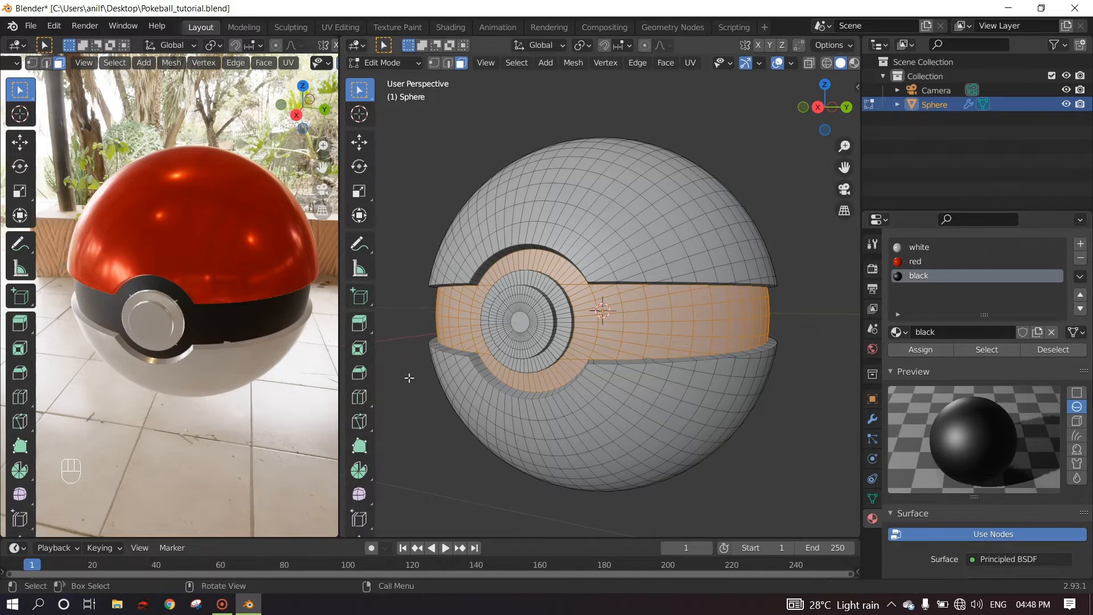
Add the missed face at the lower edge of the middle band to the selection and assign the black material to it
{"action": "middle_click_drag", "start_coordinate": [171, 337], "coordinate": [161, 305]}
{"action": "scroll", "coordinate": [182, 287], "scroll_direction": "up", "scroll_amount": 8}
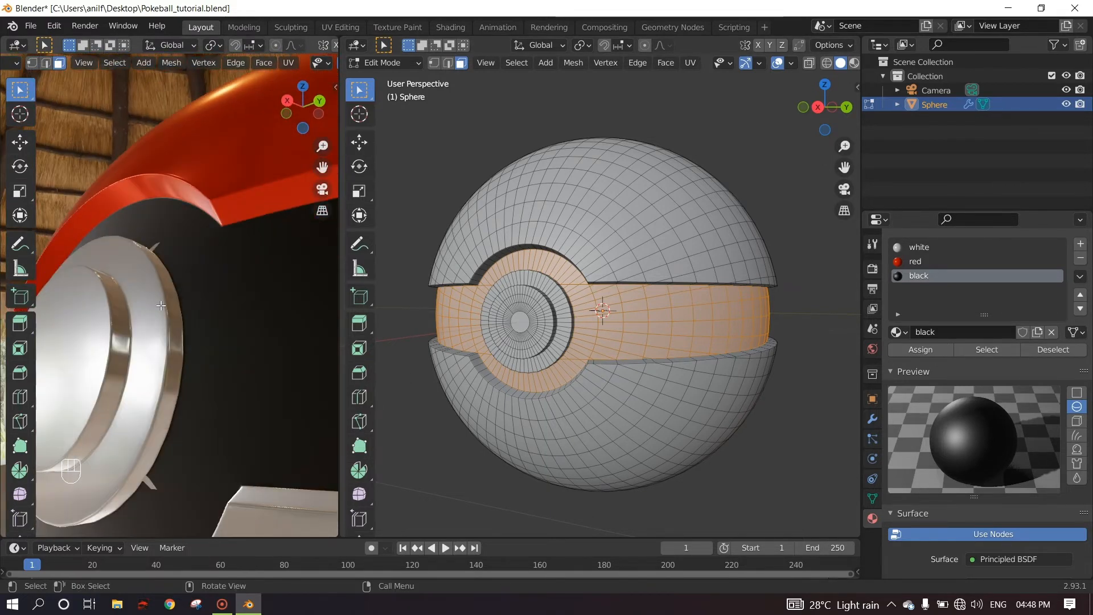
{"action": "middle_click_drag", "start_coordinate": [225, 330], "coordinate": [245, 353]}
{"action": "scroll", "coordinate": [193, 347], "scroll_direction": "down", "scroll_amount": 4}
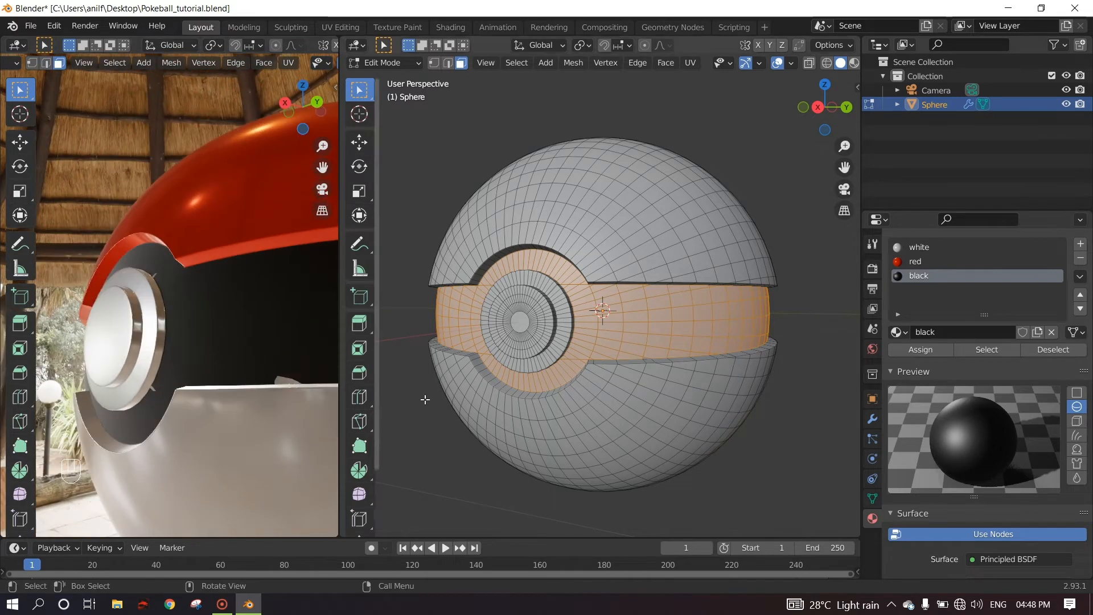
{"action": "scroll", "coordinate": [516, 384], "scroll_direction": "up", "scroll_amount": 8}
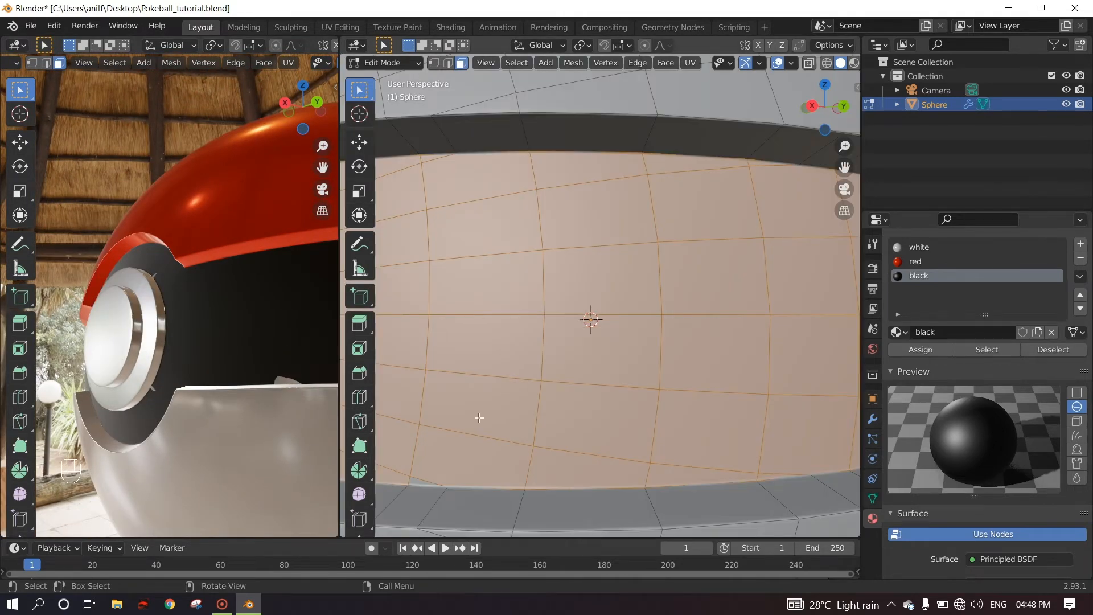
{"action": "key", "text": "c"}
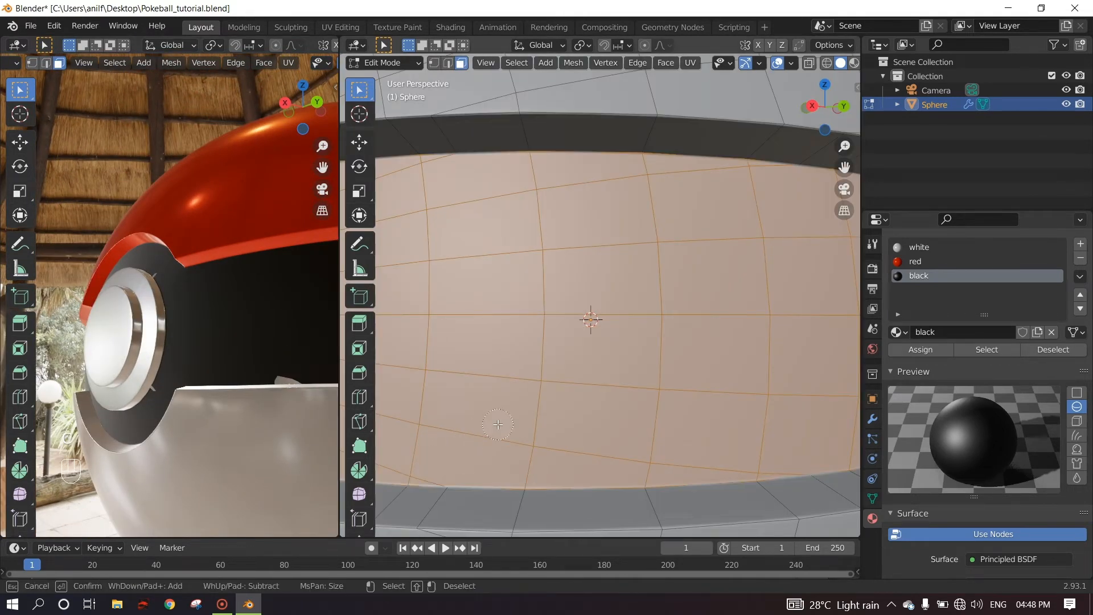
{"action": "key", "text": "Escape"}
{"action": "left_click", "coordinate": [913, 350]}
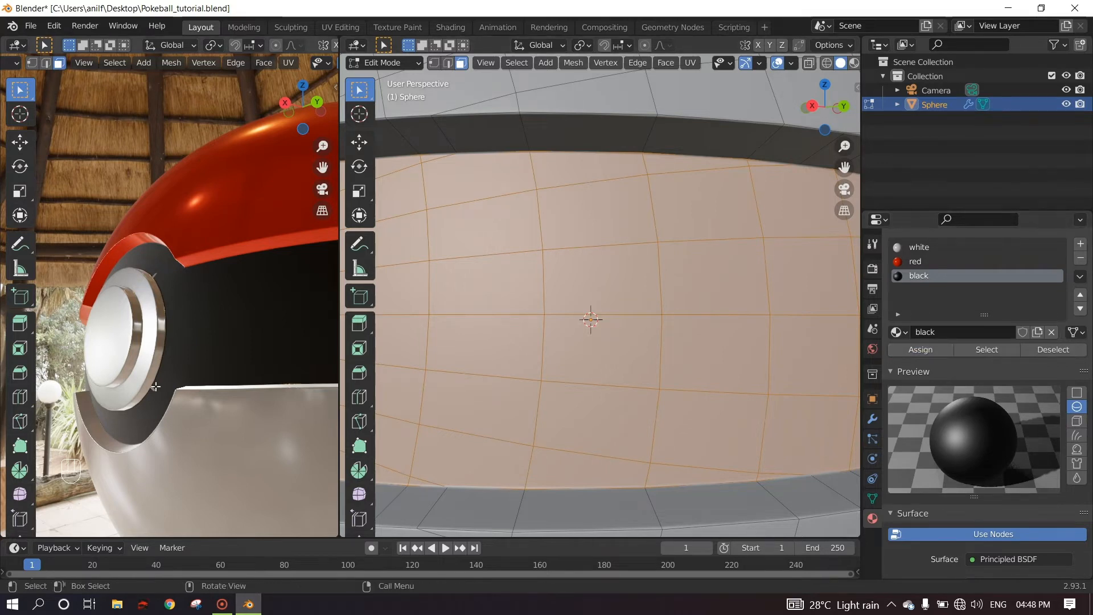
Circle-select the missed thin face at the button's upper-right edge and assign the black material to it
{"action": "middle_click_drag", "start_coordinate": [152, 389], "coordinate": [187, 423]}
{"action": "scroll", "coordinate": [187, 422], "scroll_direction": "up", "scroll_amount": 3}
{"action": "middle_click_drag", "start_coordinate": [448, 312], "coordinate": [568, 319], "text": "shift"}
{"action": "scroll", "coordinate": [677, 335], "scroll_direction": "up", "scroll_amount": 2}
{"action": "key", "text": "c"}
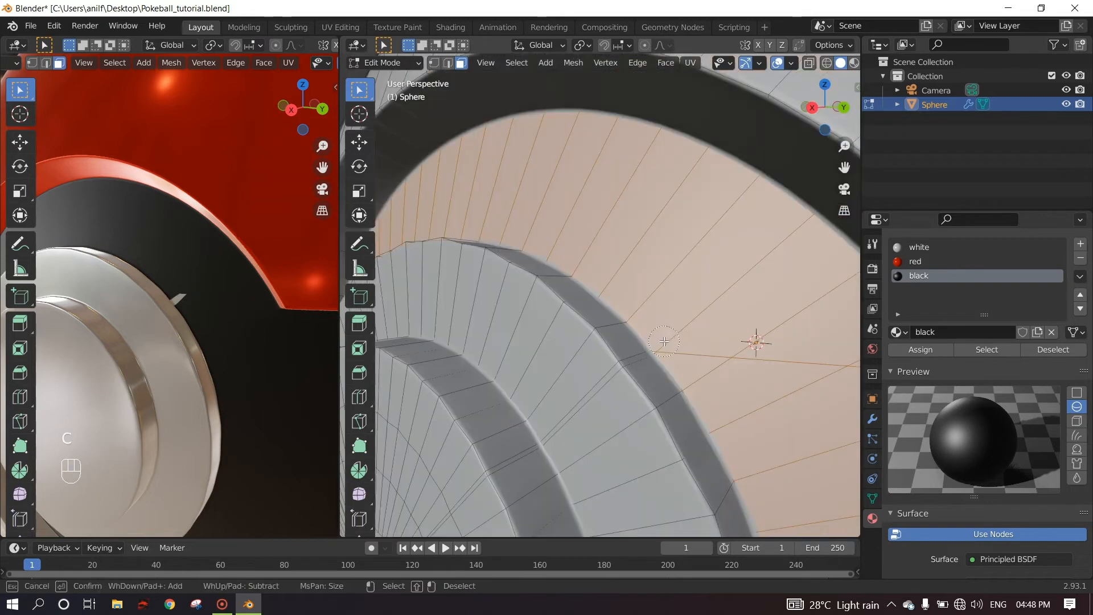
{"action": "right_click", "coordinate": [690, 336]}
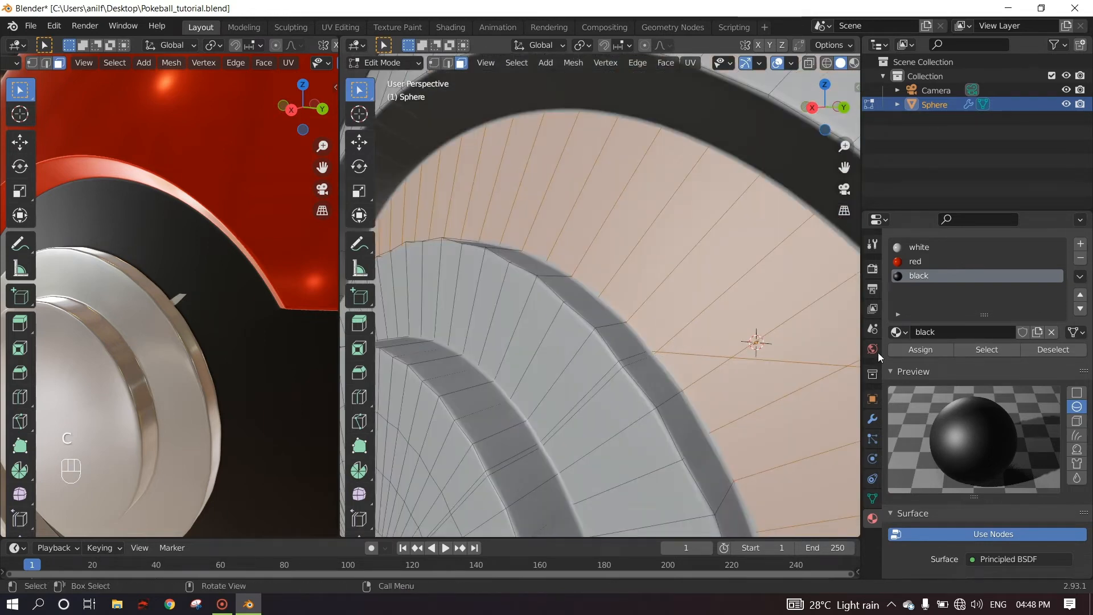
{"action": "left_click", "coordinate": [928, 349]}
Circle-select the missed thin face at the button's upper-left edge and assign the black material to it
{"action": "middle_click_drag", "start_coordinate": [224, 343], "coordinate": [261, 340]}
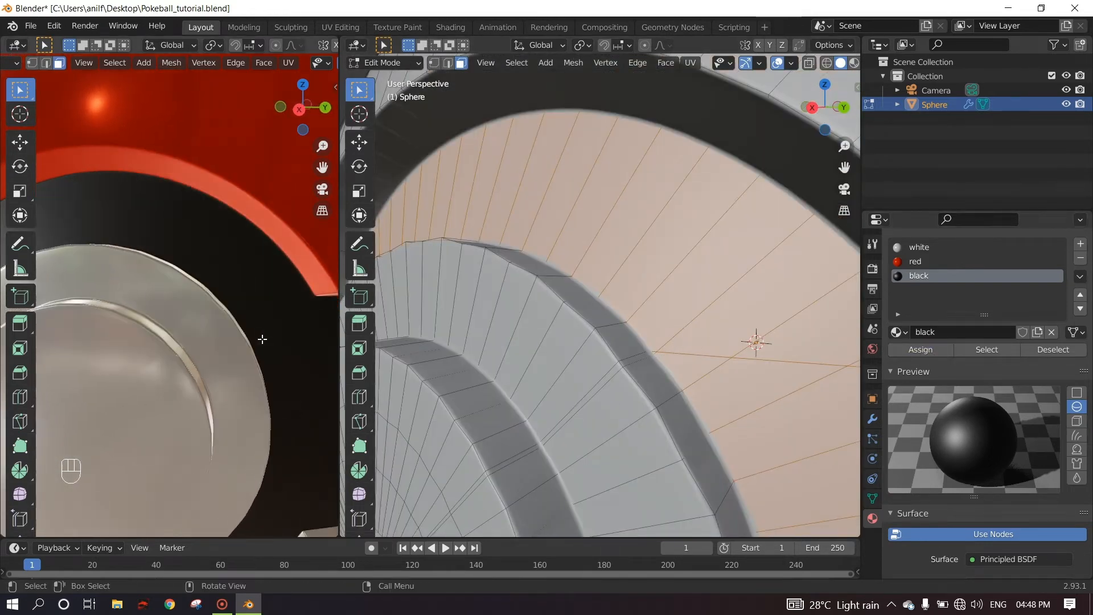
{"action": "scroll", "coordinate": [262, 339], "scroll_direction": "down", "scroll_amount": 3}
{"action": "middle_click_drag", "start_coordinate": [146, 331], "coordinate": [219, 341]}
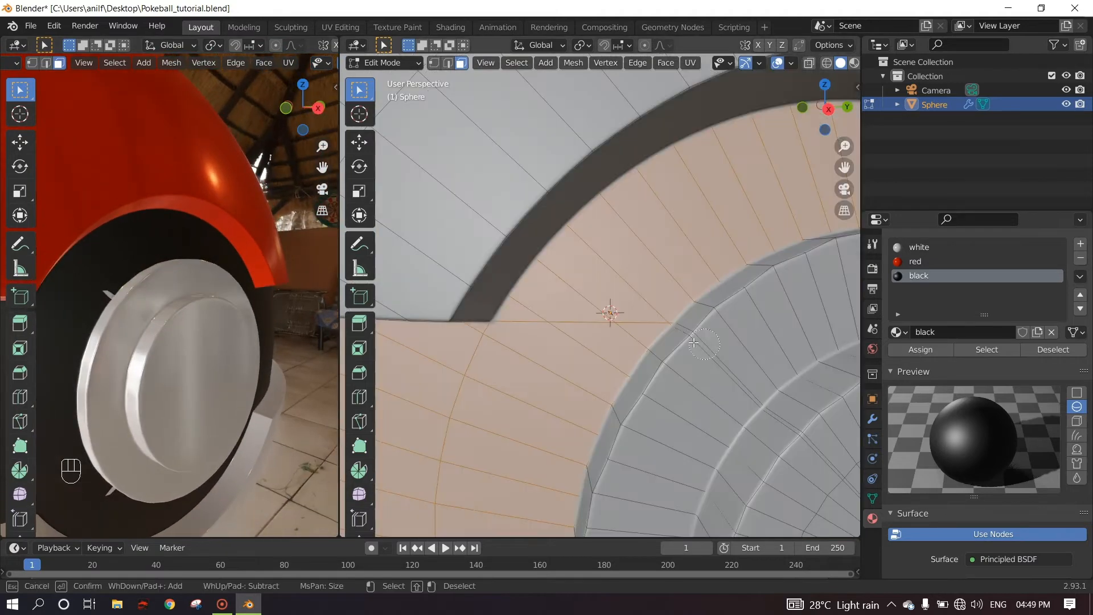
{"action": "right_click", "coordinate": [693, 342]}
{"action": "left_click", "coordinate": [924, 349]}
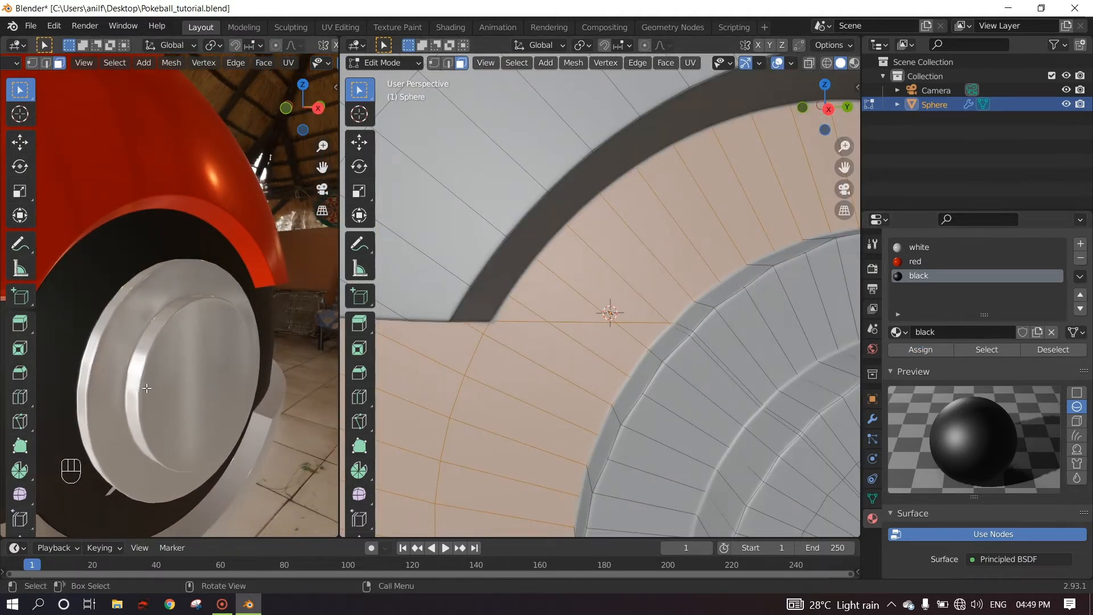
Circle-select the missed thin face at the button's lower-left edge and assign the black material to it
{"action": "middle_click_drag", "start_coordinate": [147, 386], "coordinate": [139, 328]}
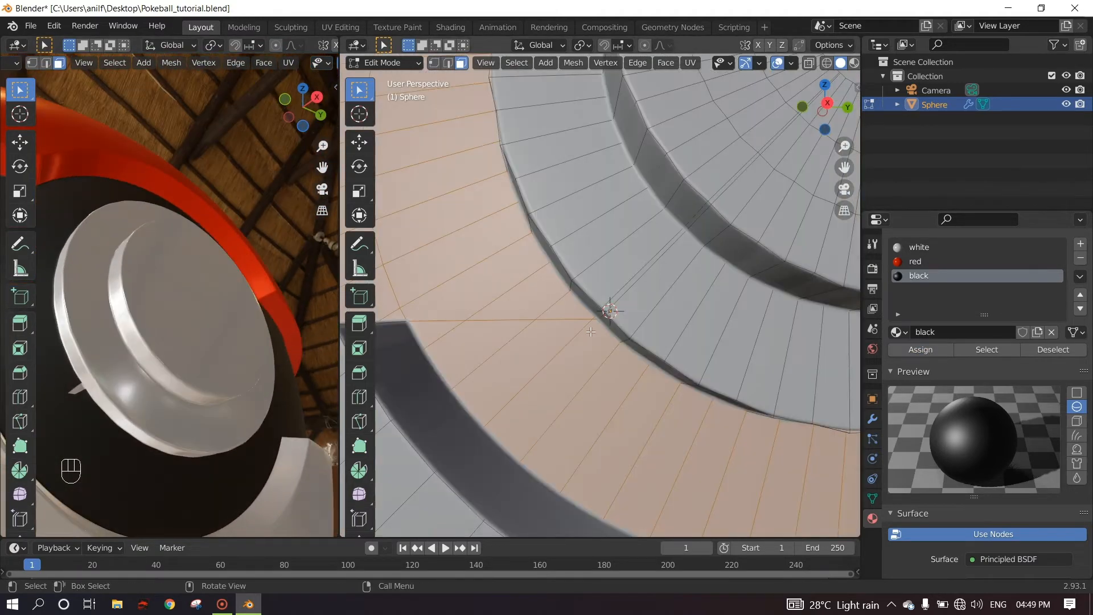
{"action": "key", "text": "c"}
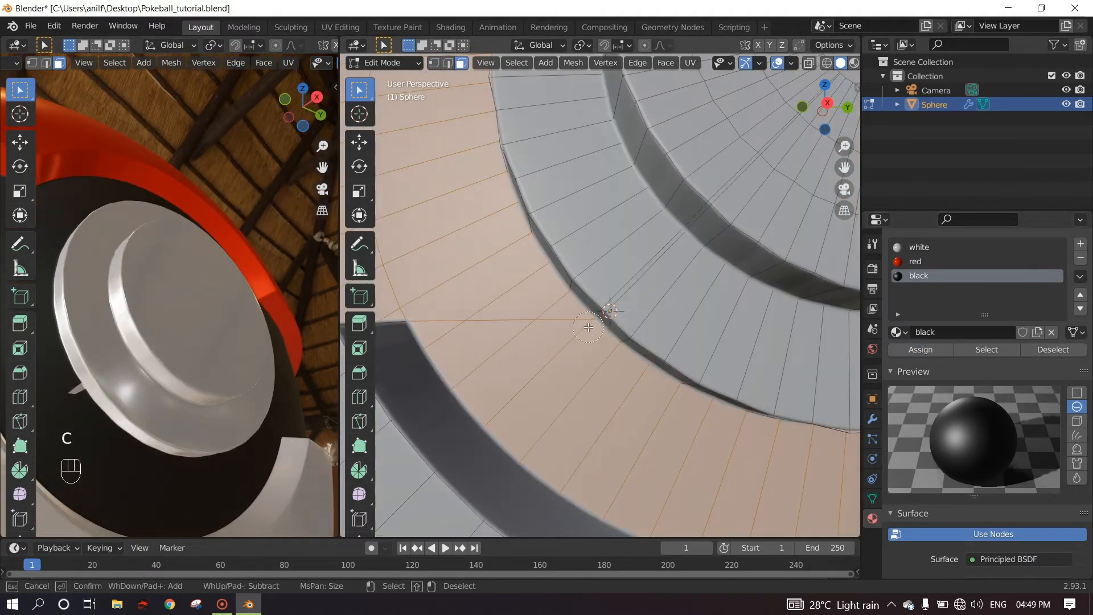
{"action": "right_click", "coordinate": [831, 364]}
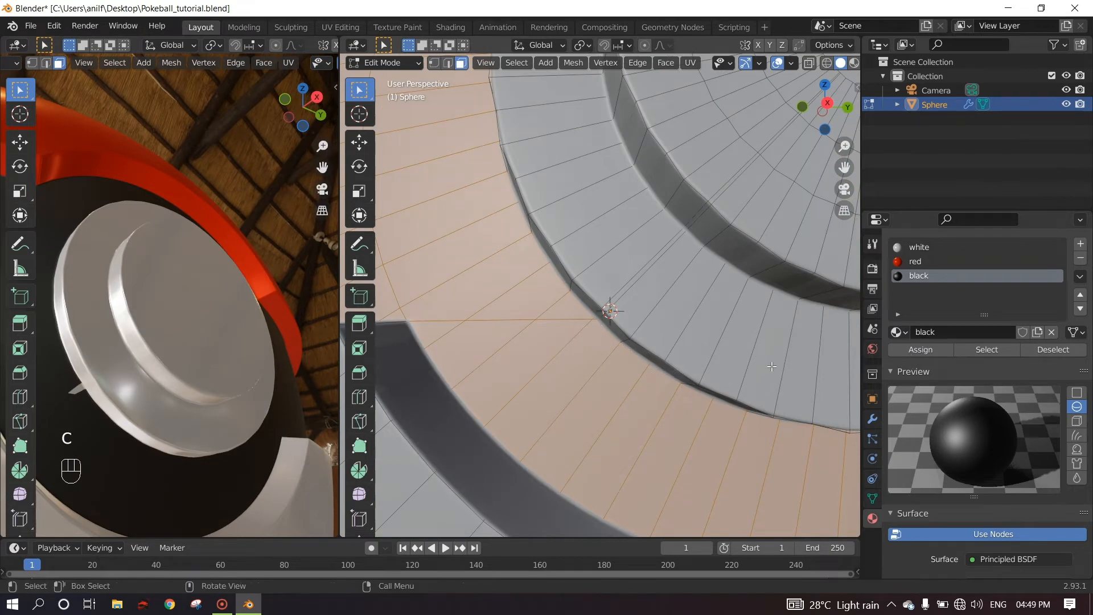
{"action": "left_click", "coordinate": [927, 348]}
Circle-select the missed thin face at the button's lower-right edge and assign the black material to it
{"action": "middle_click_drag", "start_coordinate": [199, 406], "coordinate": [98, 421]}
{"action": "middle_click_drag", "start_coordinate": [701, 348], "coordinate": [642, 352]}
{"action": "key", "text": "c"}
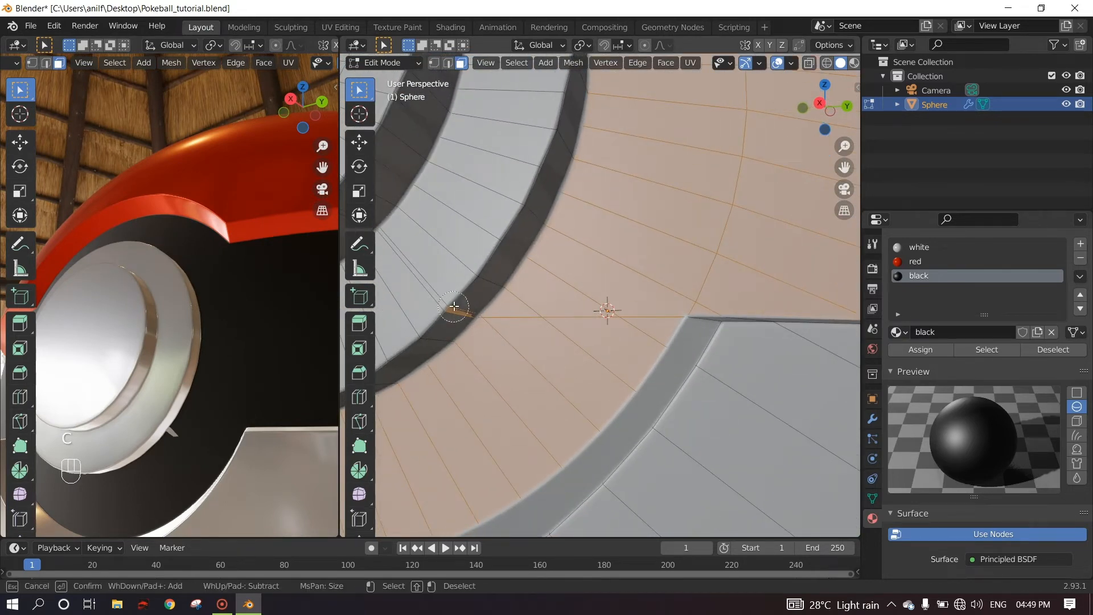
{"action": "right_click", "coordinate": [492, 328]}
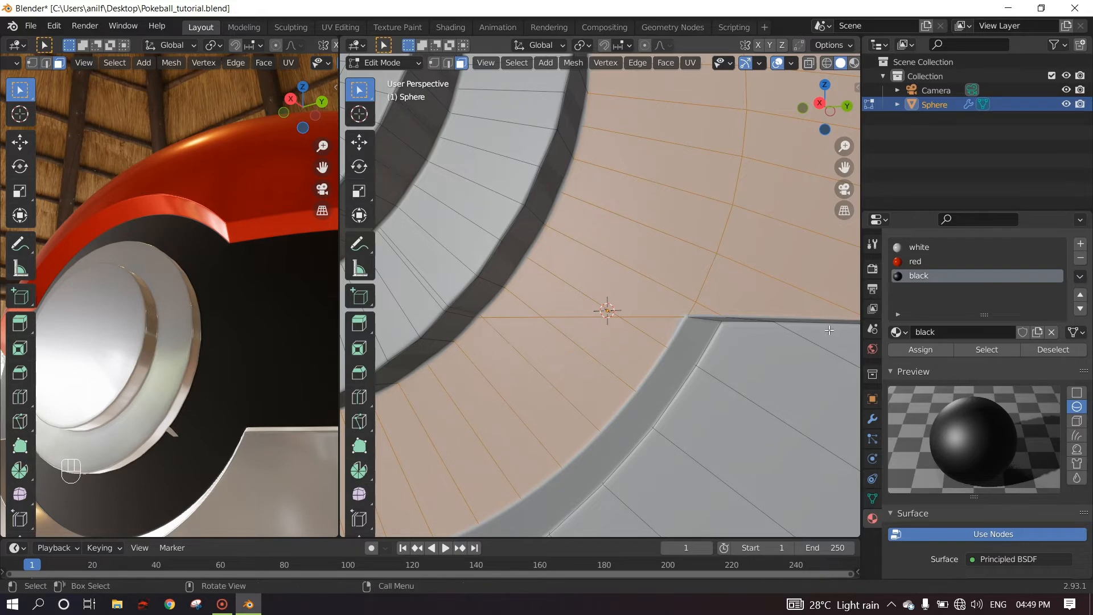
{"action": "left_click", "coordinate": [928, 352]}
Examine the button and the whole ball in the rendered view for remaining faces with the wrong material
{"action": "scroll", "coordinate": [191, 359], "scroll_direction": "down", "scroll_amount": 3}
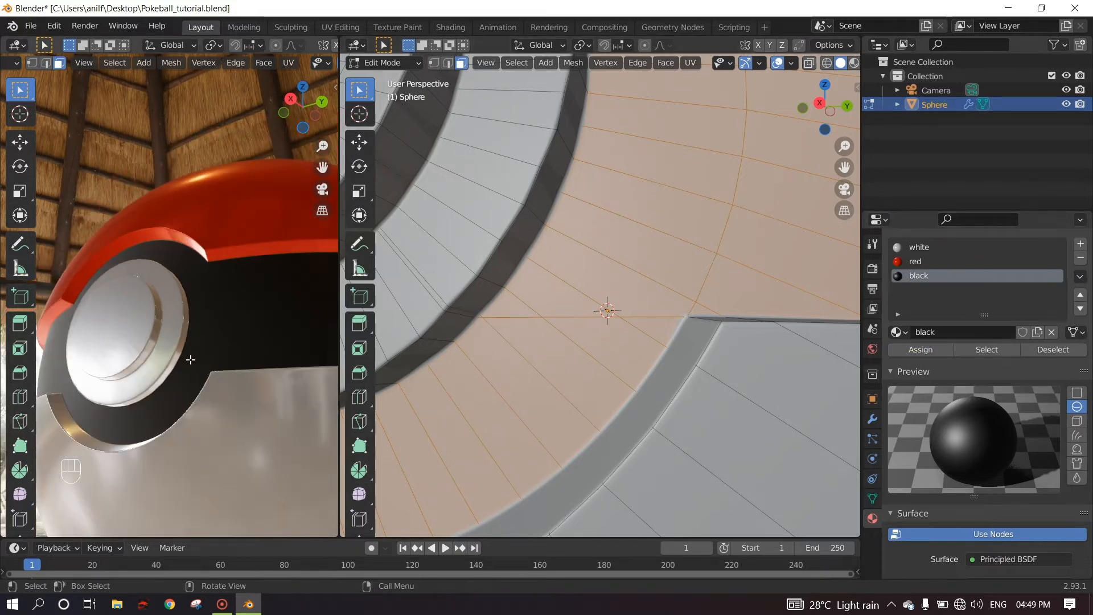
{"action": "middle_click_drag", "start_coordinate": [190, 358], "coordinate": [194, 433]}
{"action": "scroll", "coordinate": [188, 366], "scroll_direction": "down", "scroll_amount": 4}
{"action": "scroll", "coordinate": [188, 366], "scroll_direction": "down", "scroll_amount": 3}
{"action": "scroll", "coordinate": [196, 265], "scroll_direction": "up", "scroll_amount": 4}
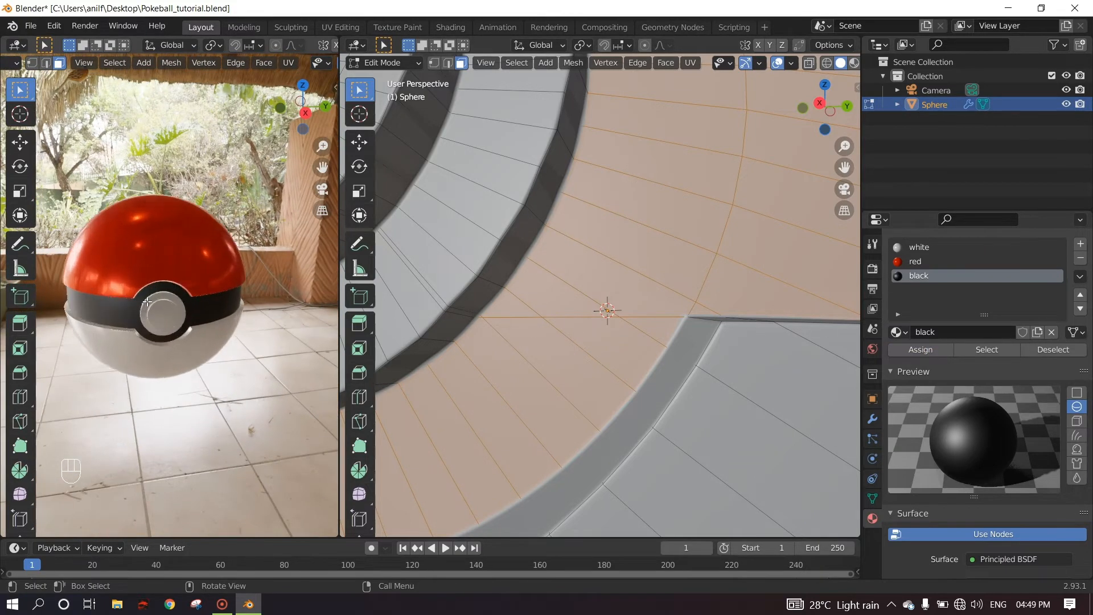
{"action": "middle_click_drag", "start_coordinate": [163, 341], "coordinate": [192, 364]}
{"action": "scroll", "coordinate": [192, 325], "scroll_direction": "up", "scroll_amount": 2}
{"action": "middle_click_drag", "start_coordinate": [192, 325], "coordinate": [225, 318]}
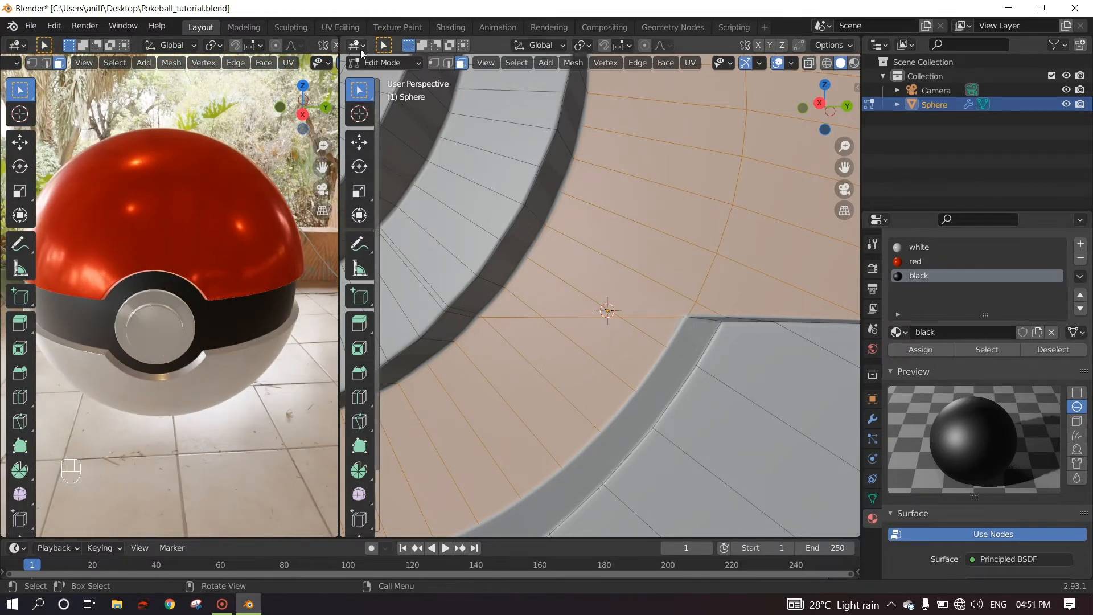
Switch the mesh editing viewport to the Shader Editor and display the red material's nodes
{"action": "left_click", "coordinate": [359, 48]}
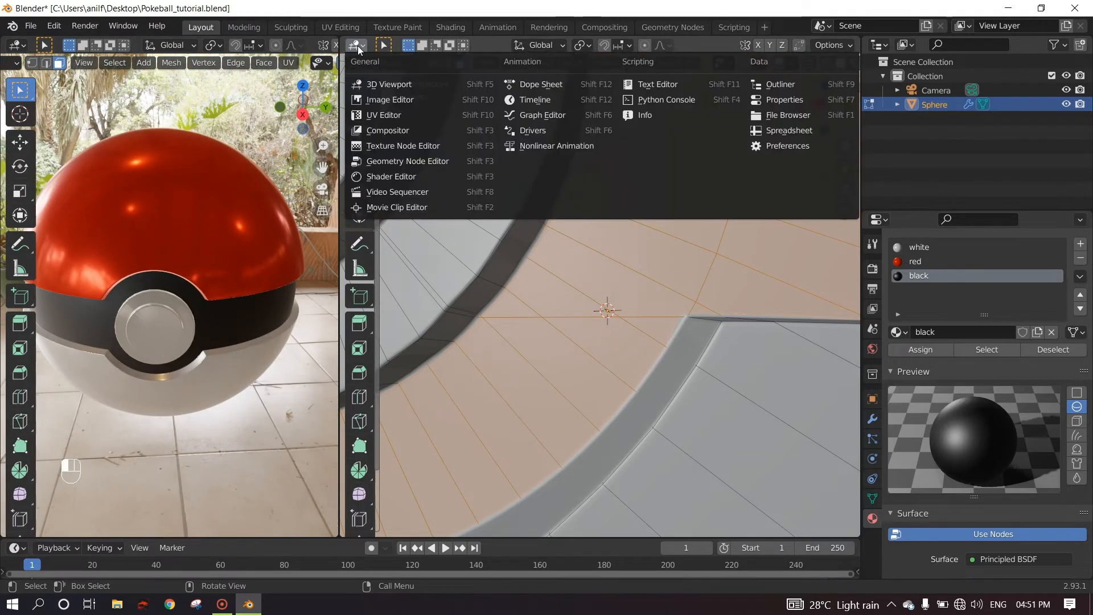
{"action": "left_click", "coordinate": [399, 173]}
{"action": "middle_click_drag", "start_coordinate": [538, 334], "coordinate": [511, 269]}
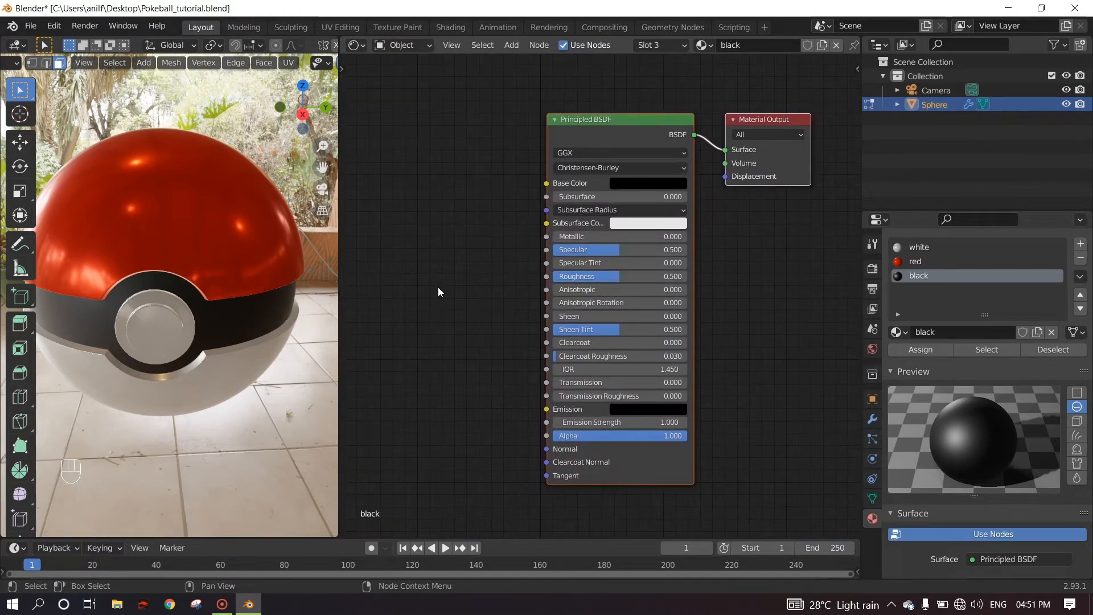
{"action": "left_click", "coordinate": [914, 262]}
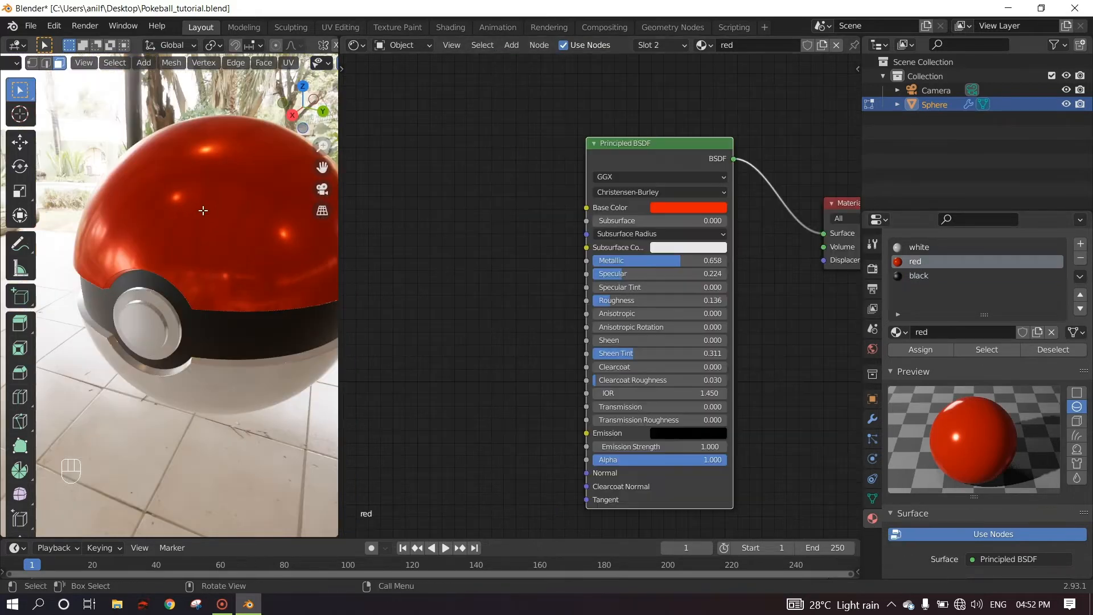
{"action": "middle_click_drag", "start_coordinate": [165, 274], "coordinate": [190, 284]}
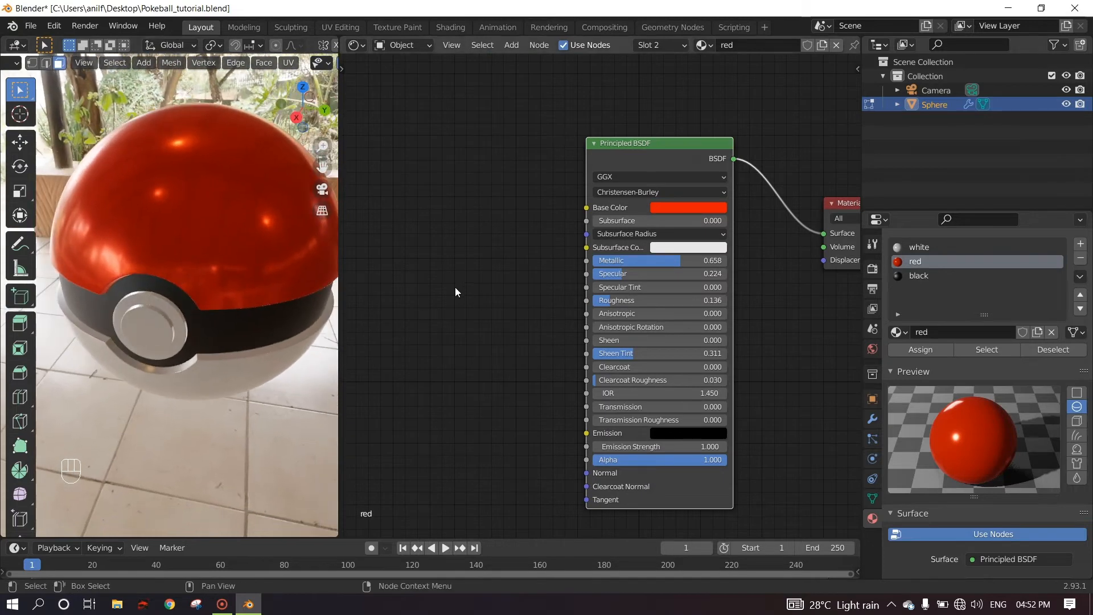
Add a Noise Texture node and connect its Color output to the Principled BSDF's Roughness
{"action": "key", "text": "shift+a"}
{"action": "left_click", "coordinate": [473, 320]}
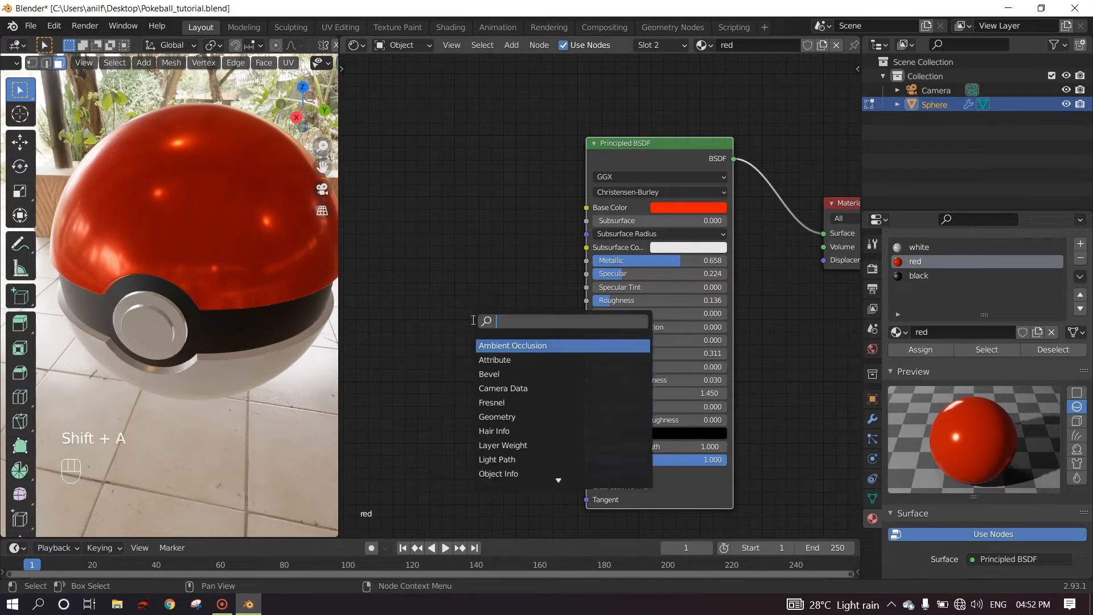
{"action": "type", "text": "noise"}
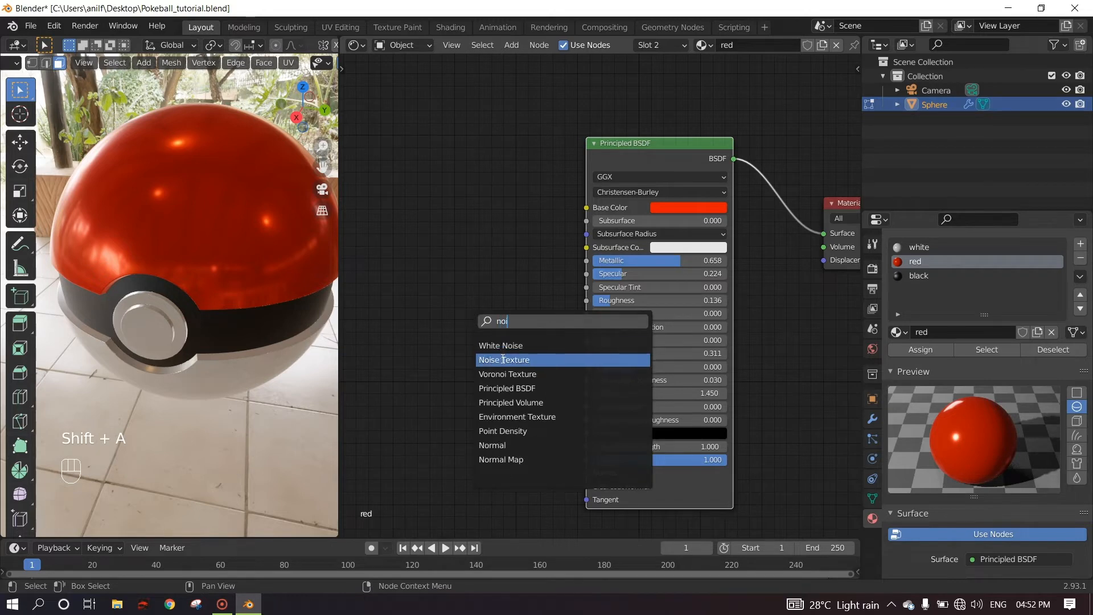
{"action": "left_click", "coordinate": [495, 359]}
{"action": "left_click", "coordinate": [405, 285]}
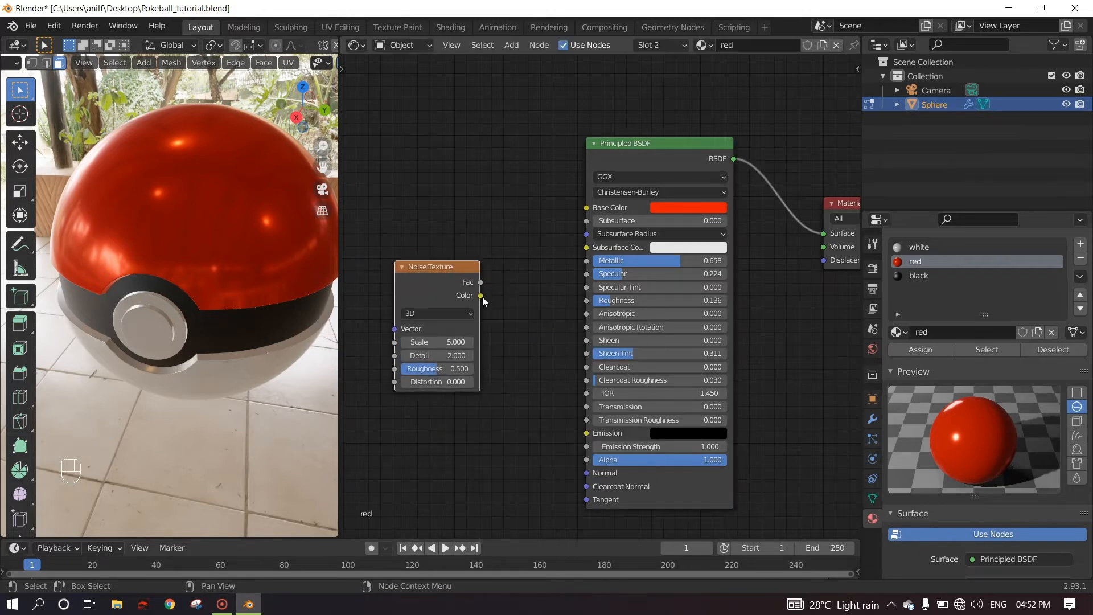
{"action": "left_click_drag", "start_coordinate": [481, 296], "coordinate": [542, 330]}
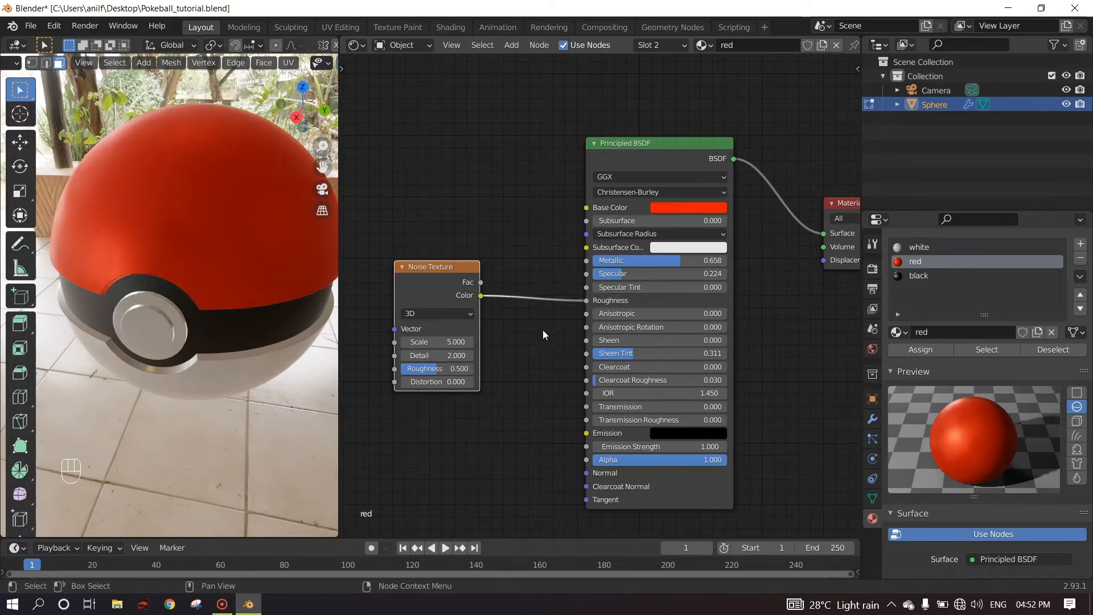
{"action": "left_click_drag", "start_coordinate": [445, 268], "coordinate": [396, 252]}
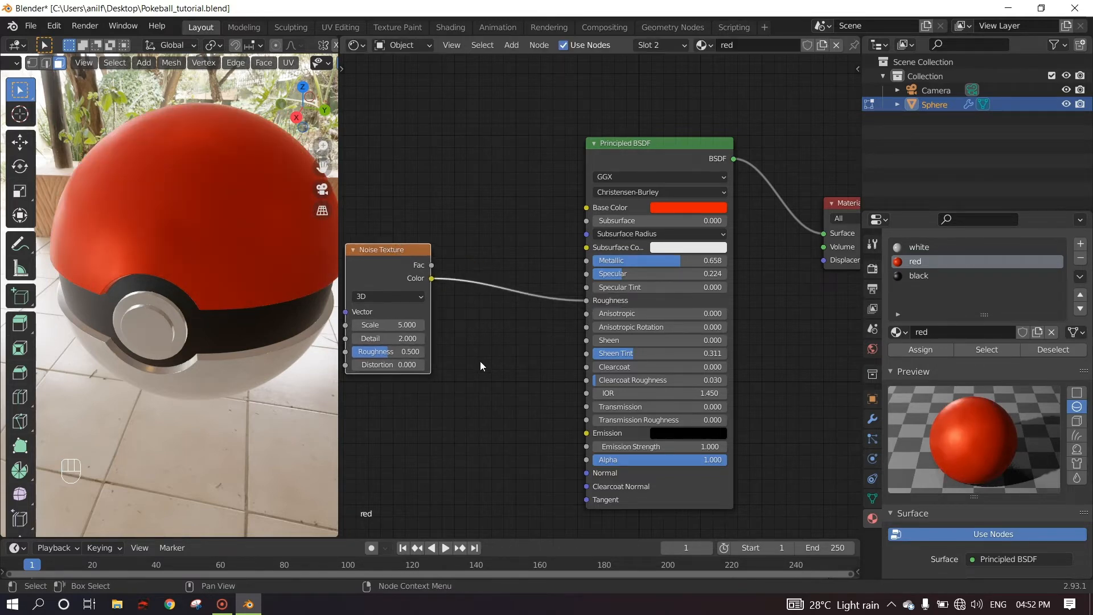
Insert a ColorRamp node between the Noise Texture's Color output and the Principled BSDF's Roughness
{"action": "key", "text": "shift+a"}
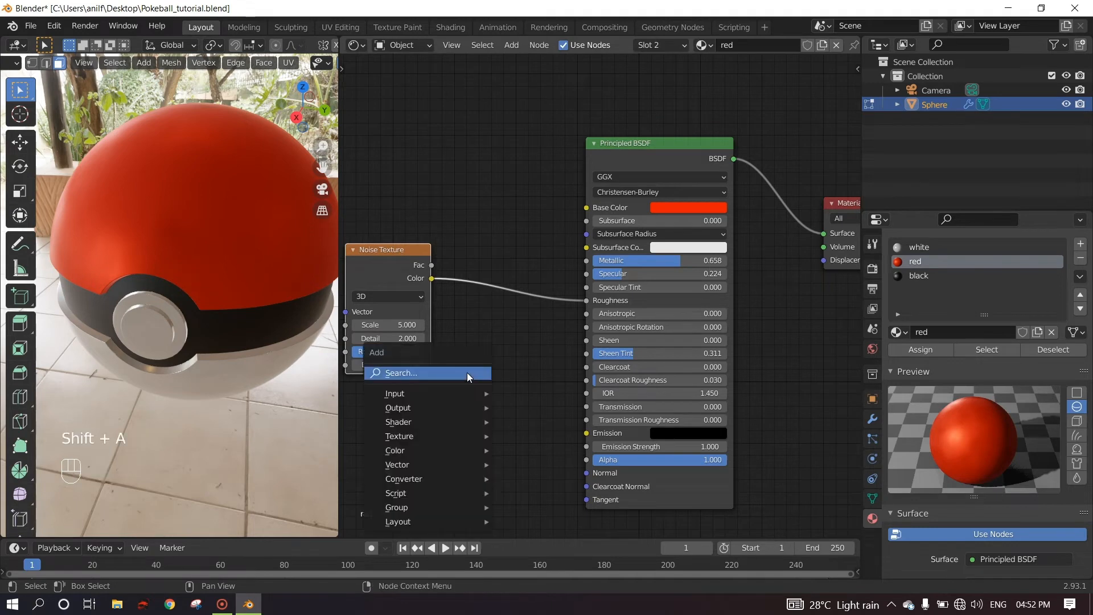
{"action": "left_click", "coordinate": [467, 372]}
{"action": "type", "text": "col"}
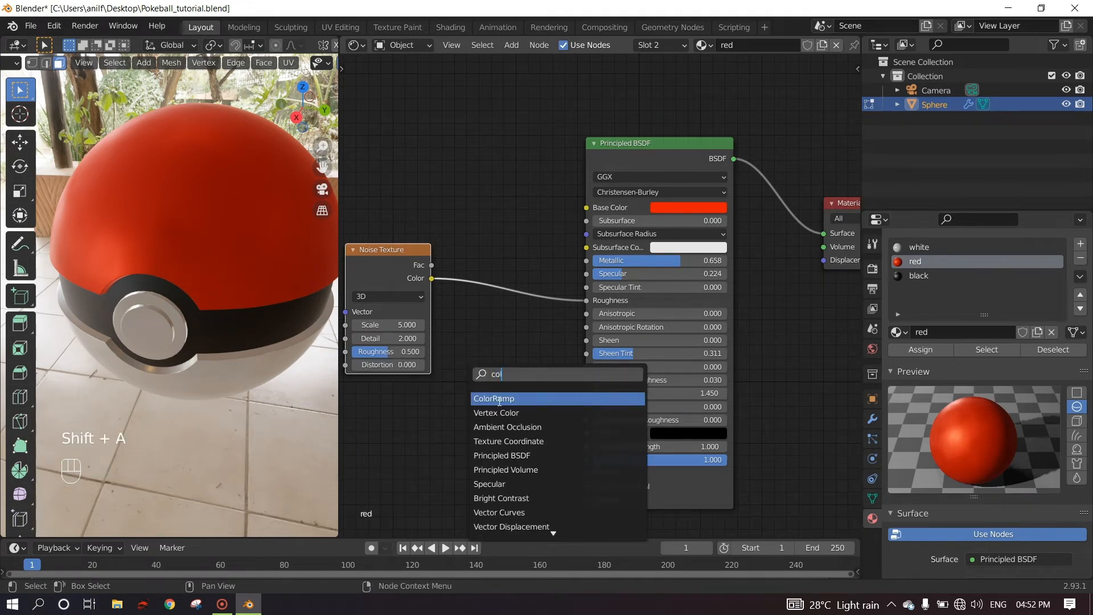
{"action": "left_click", "coordinate": [501, 398]}
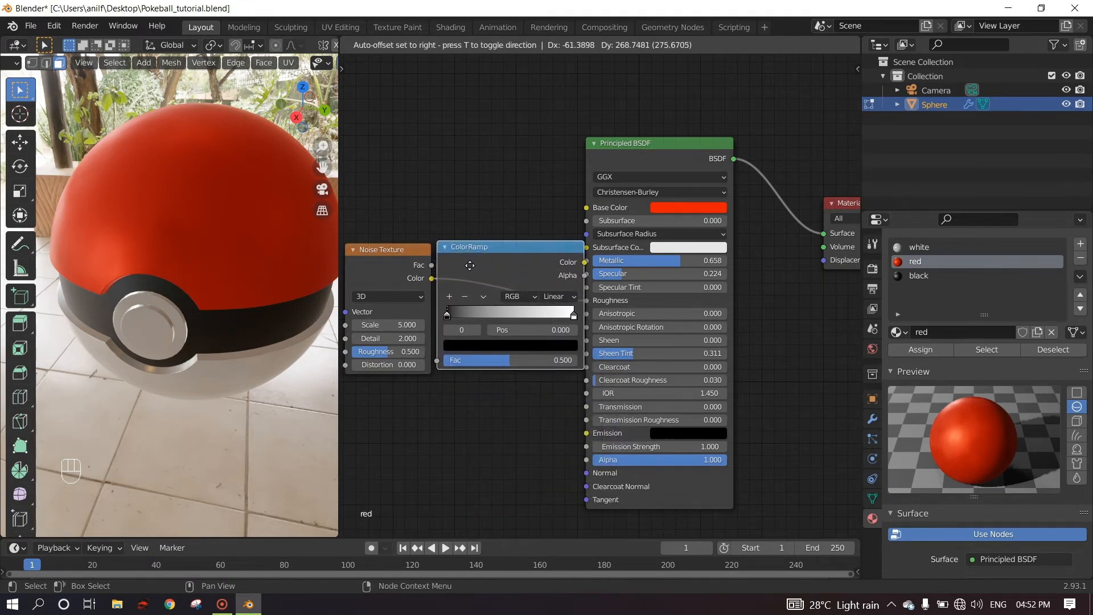
{"action": "left_click", "coordinate": [493, 403]}
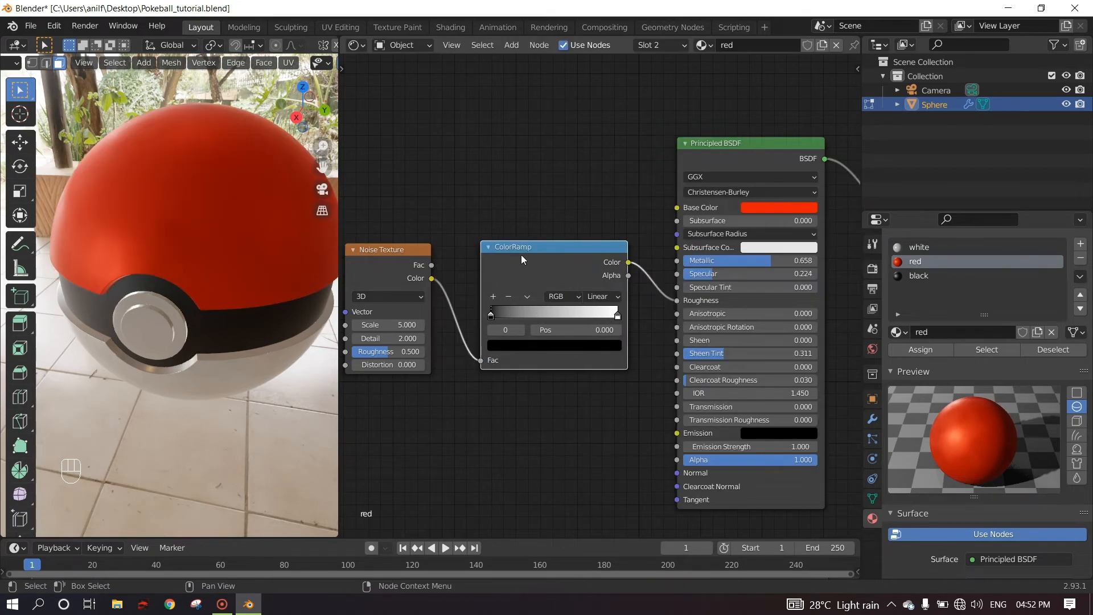
Preview the ColorRamp output on the ball and move its stops close together, with the black stop at 0.438
{"action": "key", "text": "ctrl"}
{"action": "key", "text": "shift"}
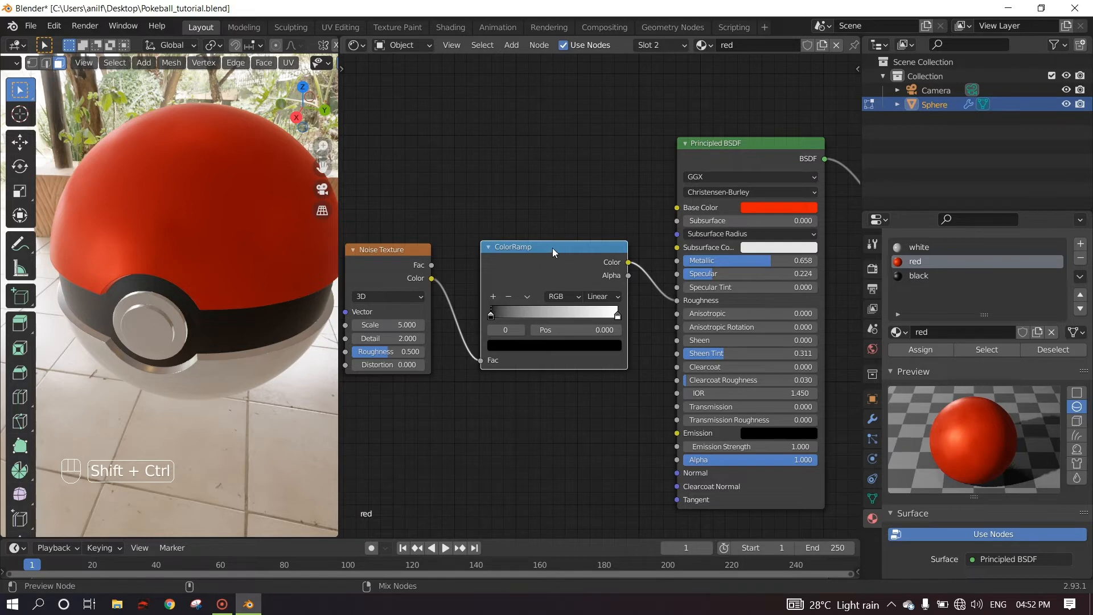
{"action": "left_click", "coordinate": [552, 247], "text": "ctrl+shift"}
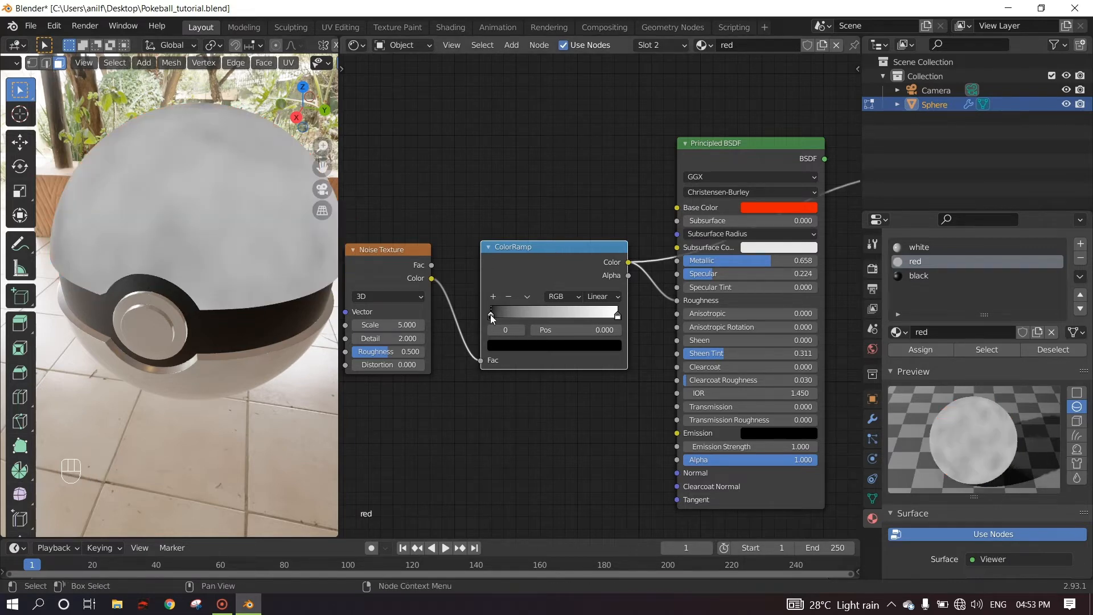
{"action": "left_click_drag", "start_coordinate": [490, 314], "coordinate": [523, 315]}
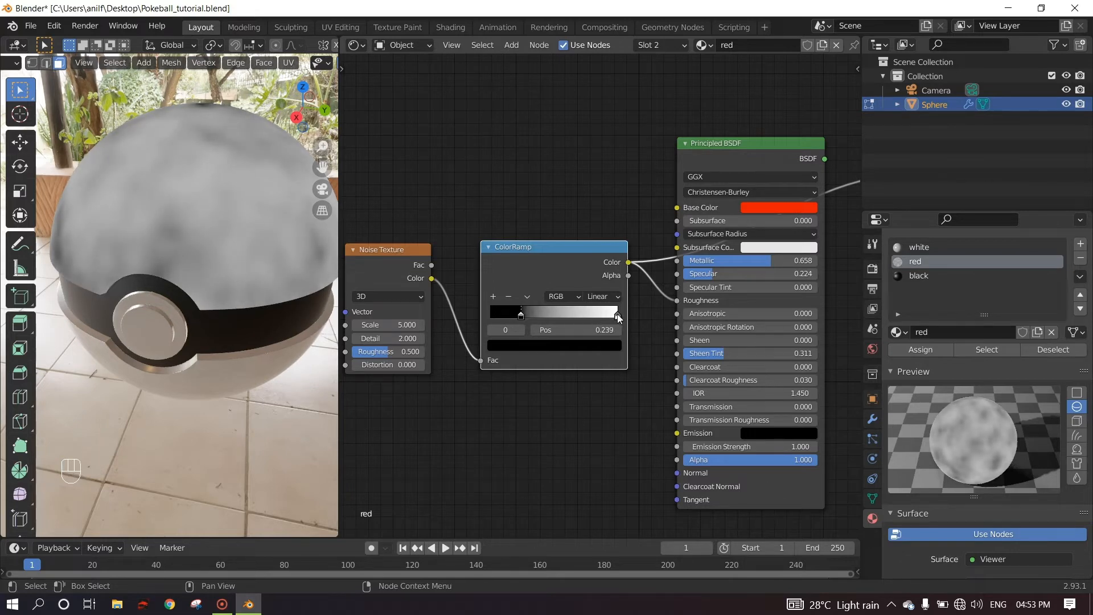
{"action": "left_click_drag", "start_coordinate": [617, 313], "coordinate": [549, 319]}
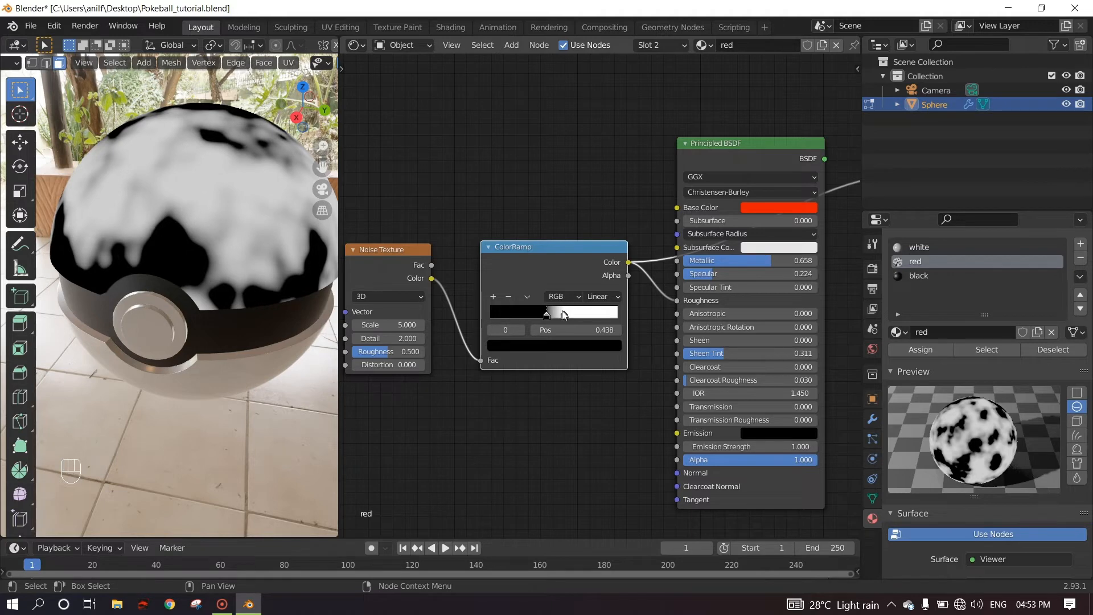
Set the Noise Texture's scale to 5.6, detail to 16 and roughness to 0.727
{"action": "left_click_drag", "start_coordinate": [382, 326], "coordinate": [649, 336]}
{"action": "left_click_drag", "start_coordinate": [370, 352], "coordinate": [393, 352]}
{"action": "middle_click_drag", "start_coordinate": [141, 265], "coordinate": [187, 265]}
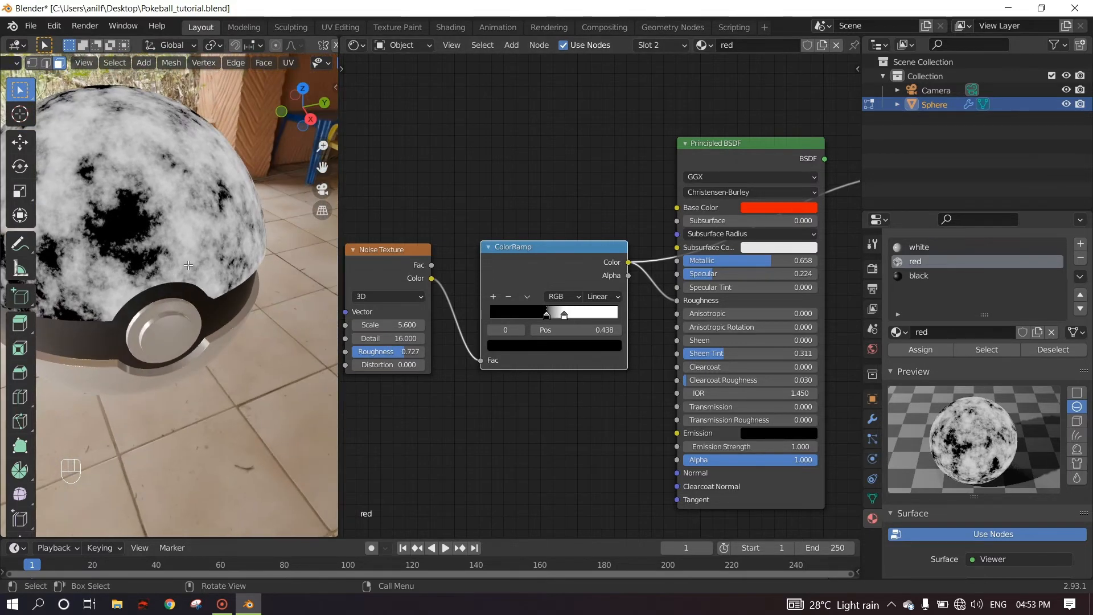
{"action": "scroll", "coordinate": [188, 265], "scroll_direction": "up", "scroll_amount": 2}
{"action": "middle_click_drag", "start_coordinate": [293, 293], "coordinate": [279, 297]}
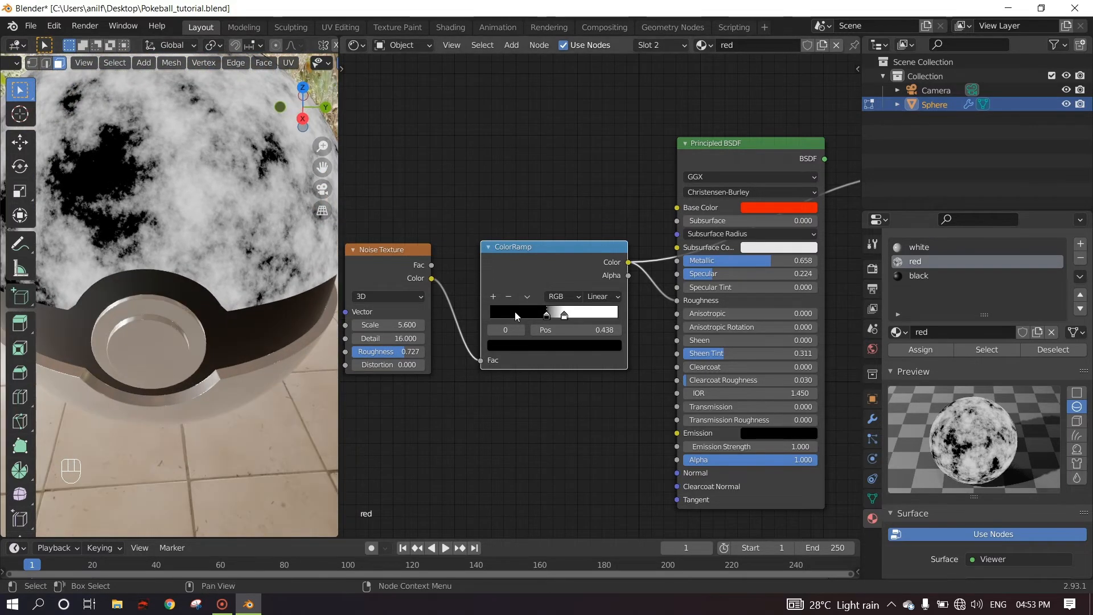
Move the ColorRamp's black stop to 0.504 and reconnect the Principled BSDF to the output to preview the red material
{"action": "mouse_move", "coordinate": [564, 316]}
{"action": "left_mouse_down"}
{"action": "mouse_move", "coordinate": [549, 313]}
{"action": "mouse_move", "coordinate": [558, 318]}
{"action": "left_mouse_up"}
{"action": "middle_click_drag", "start_coordinate": [205, 268], "coordinate": [220, 297]}
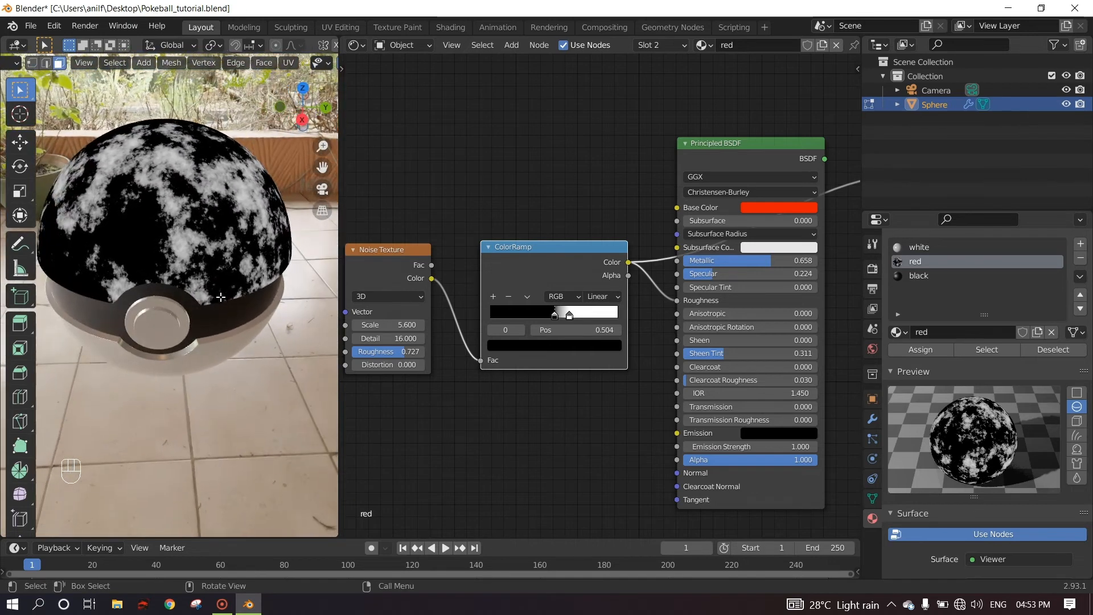
{"action": "left_click", "coordinate": [740, 163], "text": "ctrl+shift"}
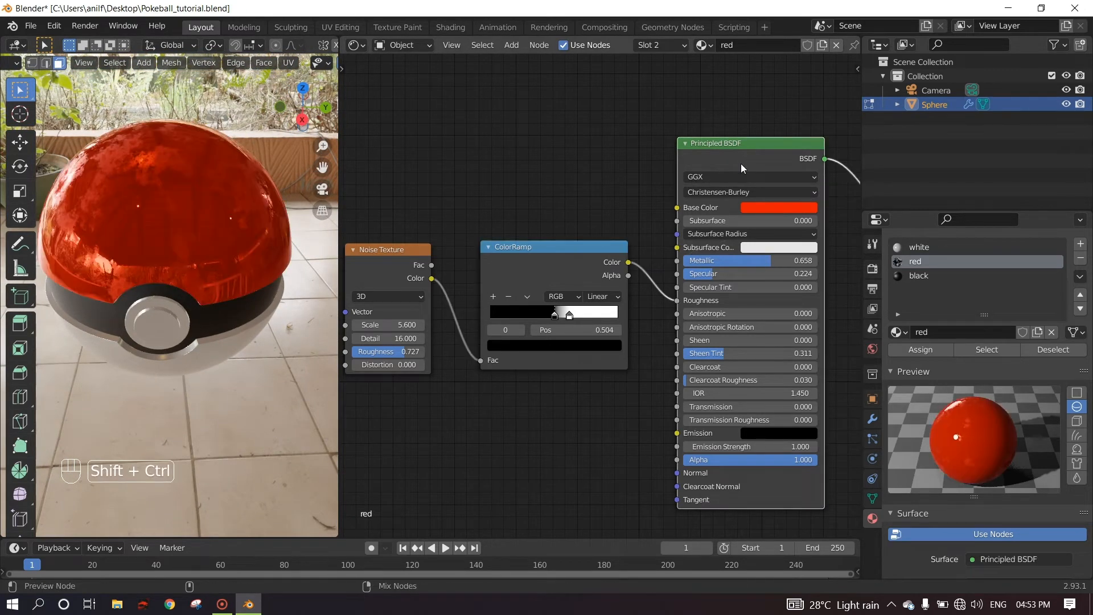
{"action": "scroll", "coordinate": [175, 251], "scroll_direction": "up", "scroll_amount": 6}
{"action": "middle_click_drag", "start_coordinate": [175, 244], "coordinate": [219, 183]}
{"action": "middle_click_drag", "start_coordinate": [194, 222], "coordinate": [96, 208]}
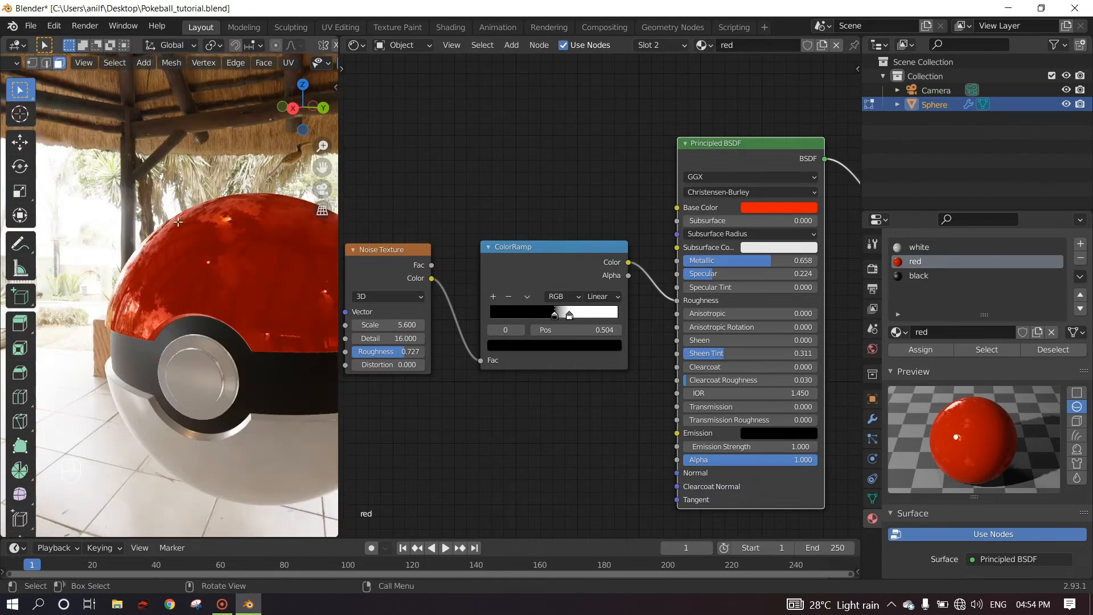
Refine the roughness pattern with a noise scale of 4.3, the ColorRamp's black stop at 0.482 and white stop at 0.554
{"action": "left_click_drag", "start_coordinate": [570, 318], "coordinate": [578, 318]}
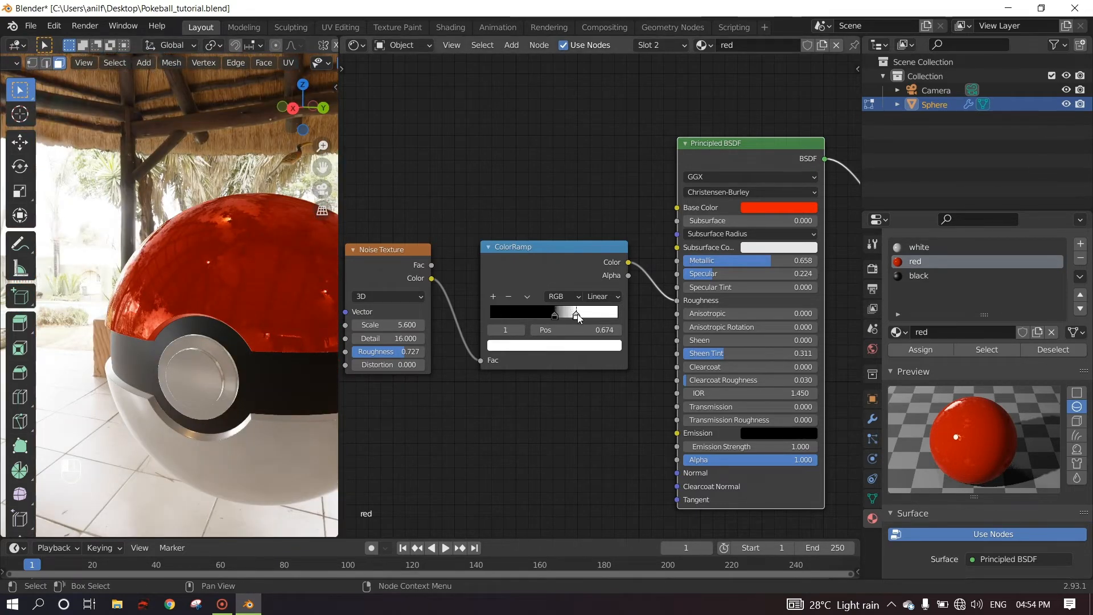
{"action": "left_click", "coordinate": [552, 316]}
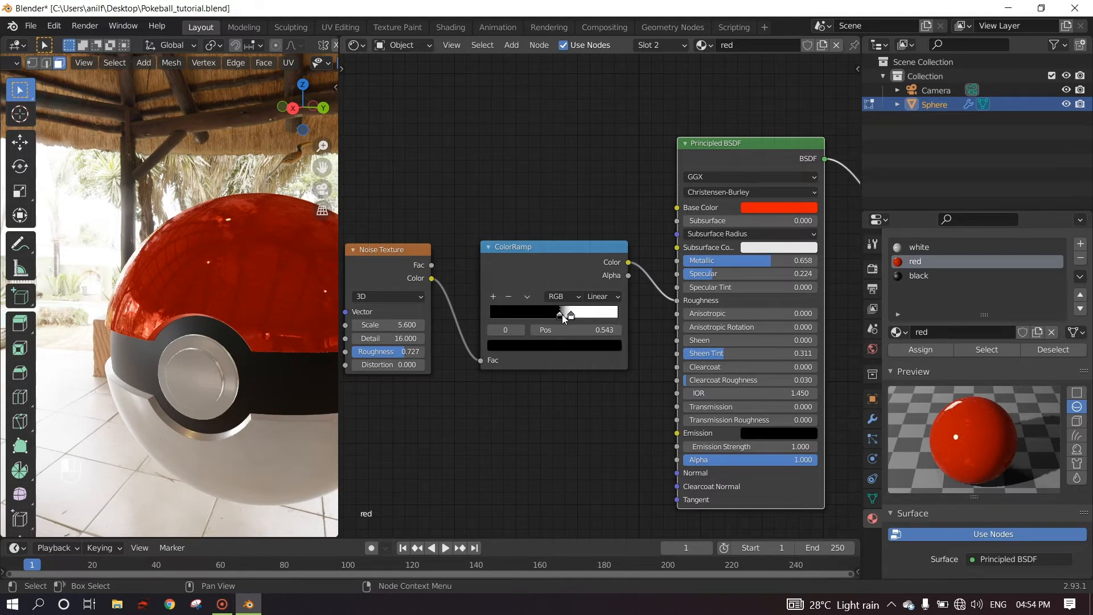
{"action": "left_click", "coordinate": [569, 314]}
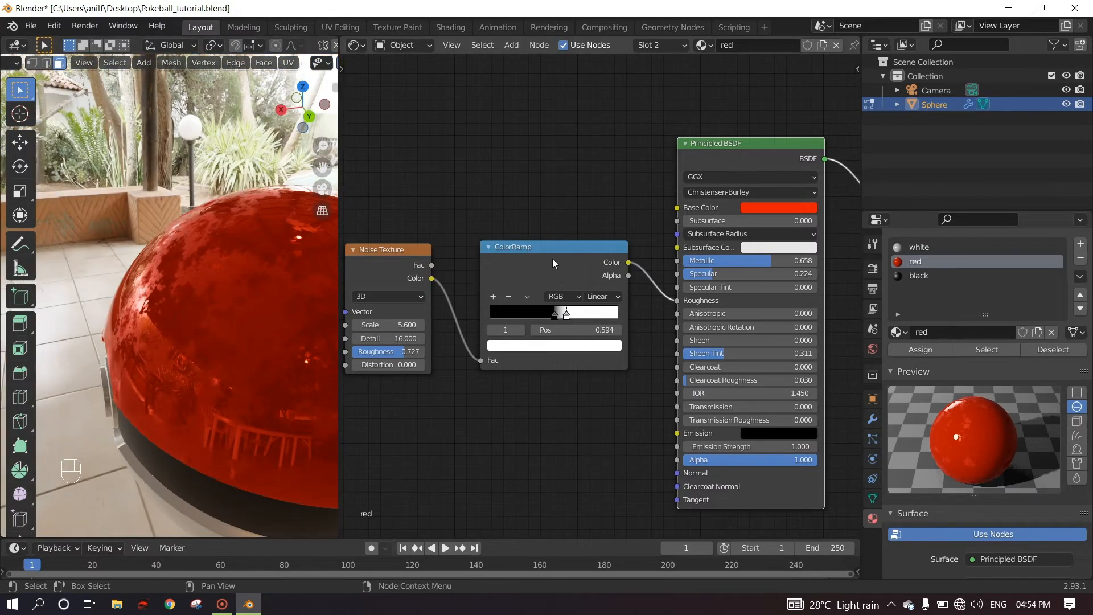
{"action": "left_click", "coordinate": [357, 324]}
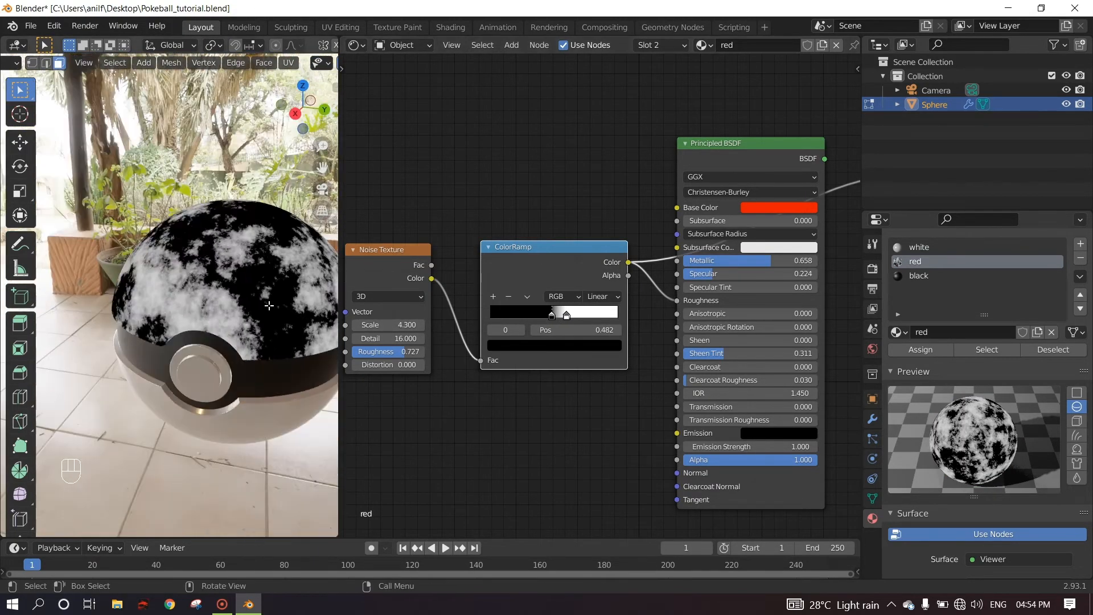
{"action": "middle_click_drag", "start_coordinate": [171, 273], "coordinate": [209, 285]}
{"action": "left_click_drag", "start_coordinate": [566, 314], "coordinate": [561, 313]}
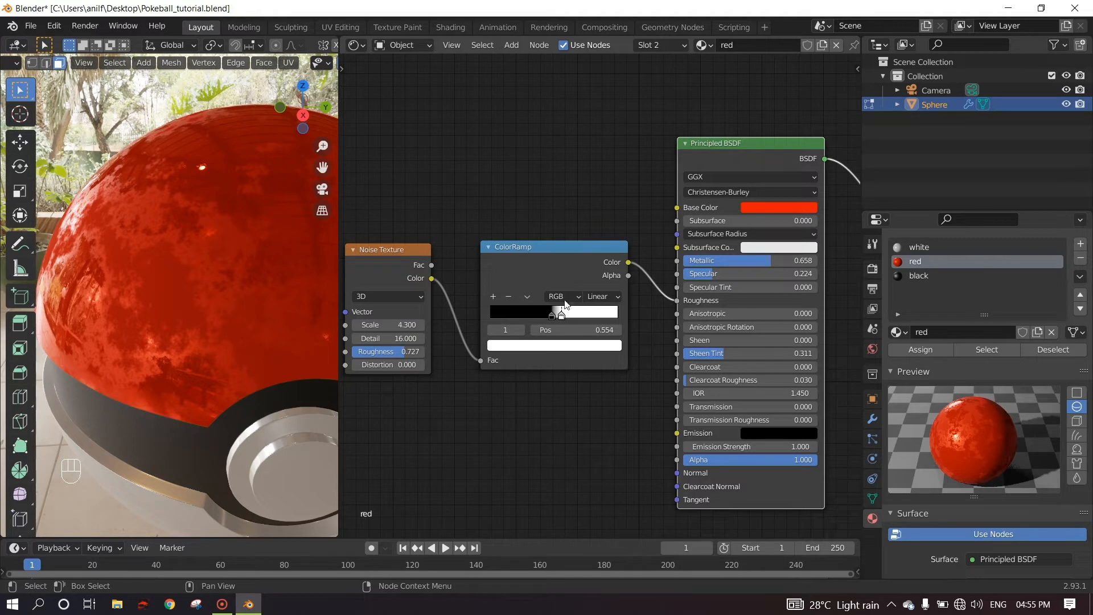
Save the Poké Ball file with the updated red material
{"action": "middle_click_drag", "start_coordinate": [188, 319], "coordinate": [204, 285]}
{"action": "key", "text": "ctrl+s"}
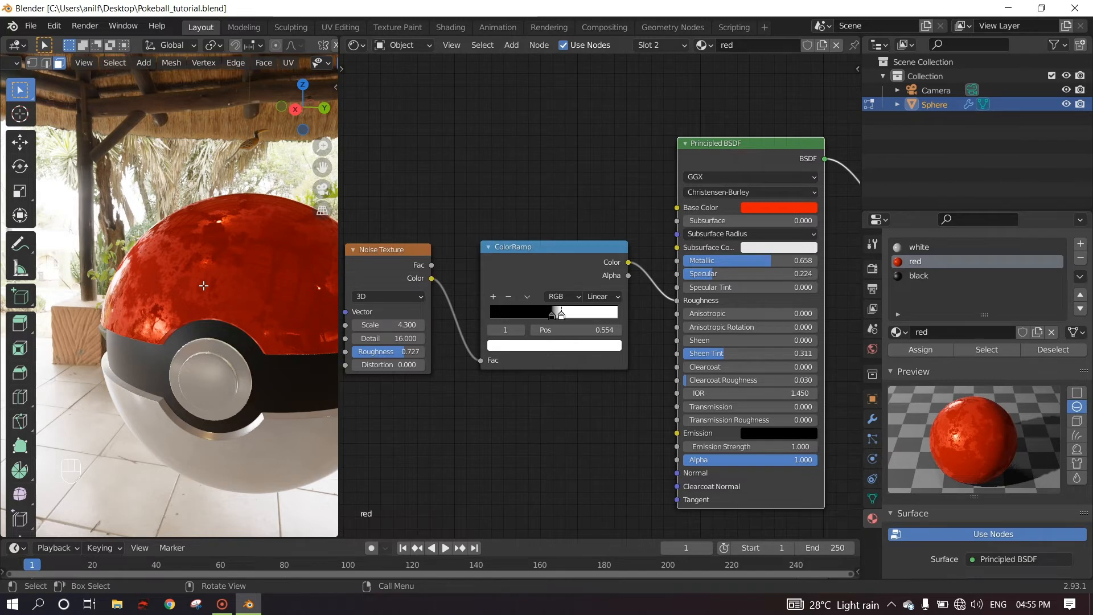
Copy the red material and paste it into the white material slot
{"action": "middle_click_drag", "start_coordinate": [182, 308], "coordinate": [222, 467]}
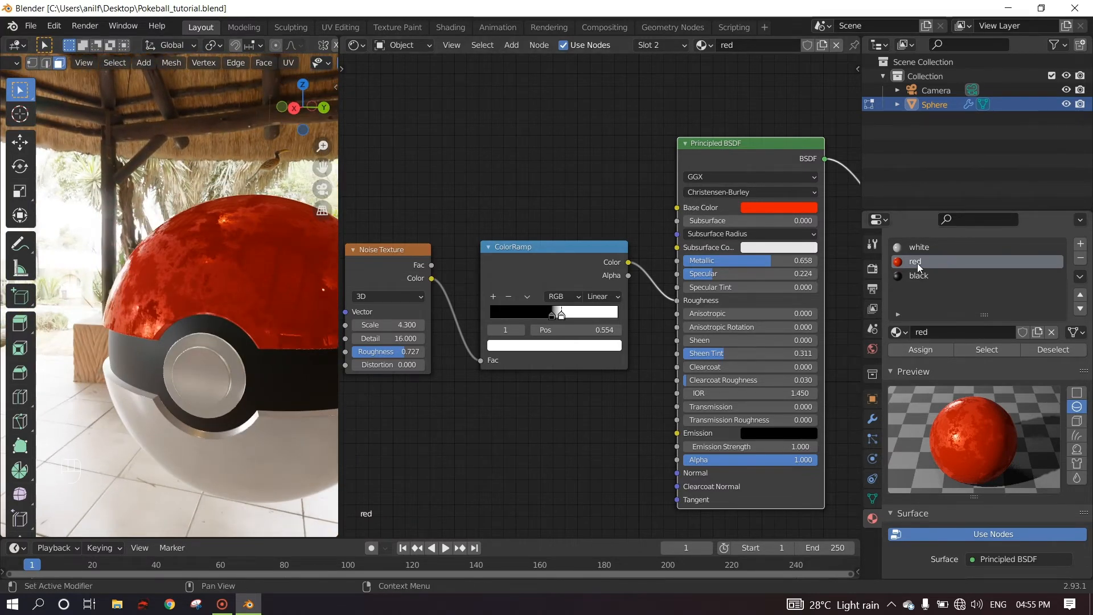
{"action": "left_click", "coordinate": [1078, 278]}
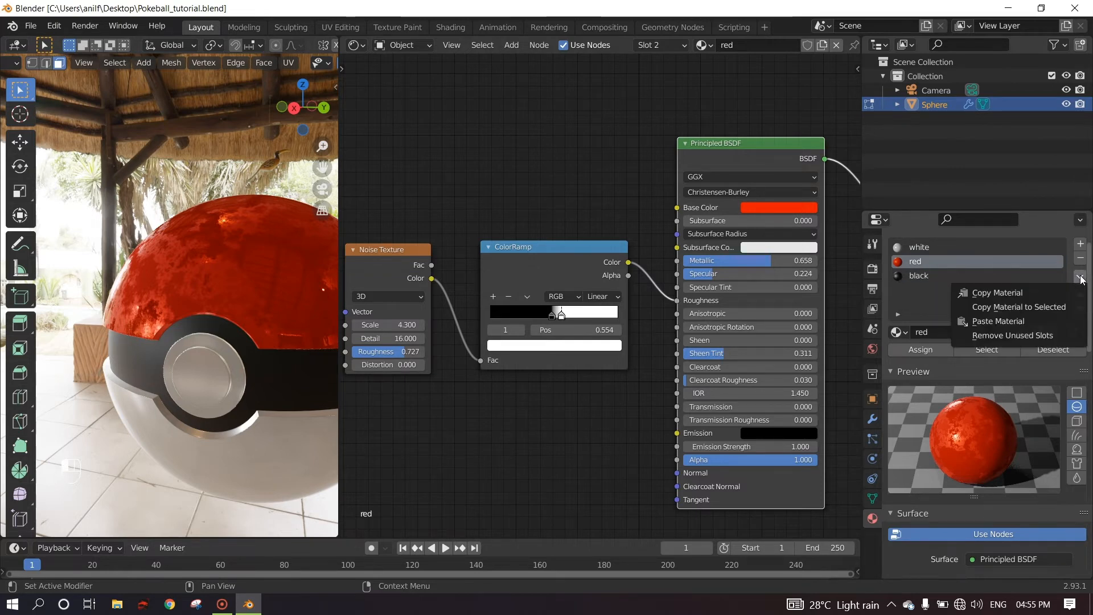
{"action": "left_click", "coordinate": [1000, 296]}
{"action": "left_click", "coordinate": [919, 247]}
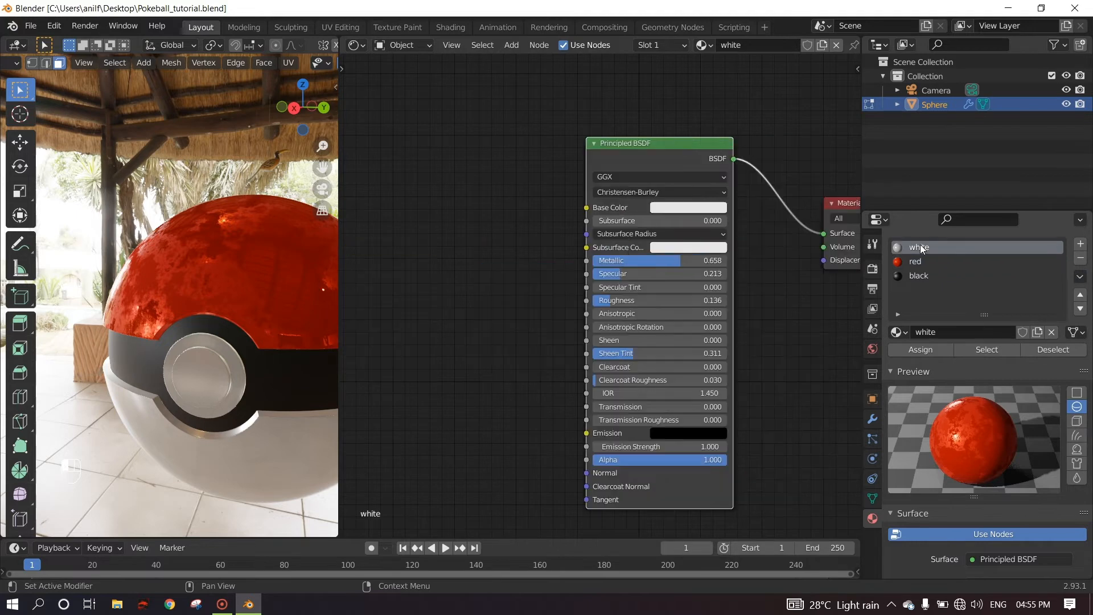
{"action": "left_click", "coordinate": [1079, 278]}
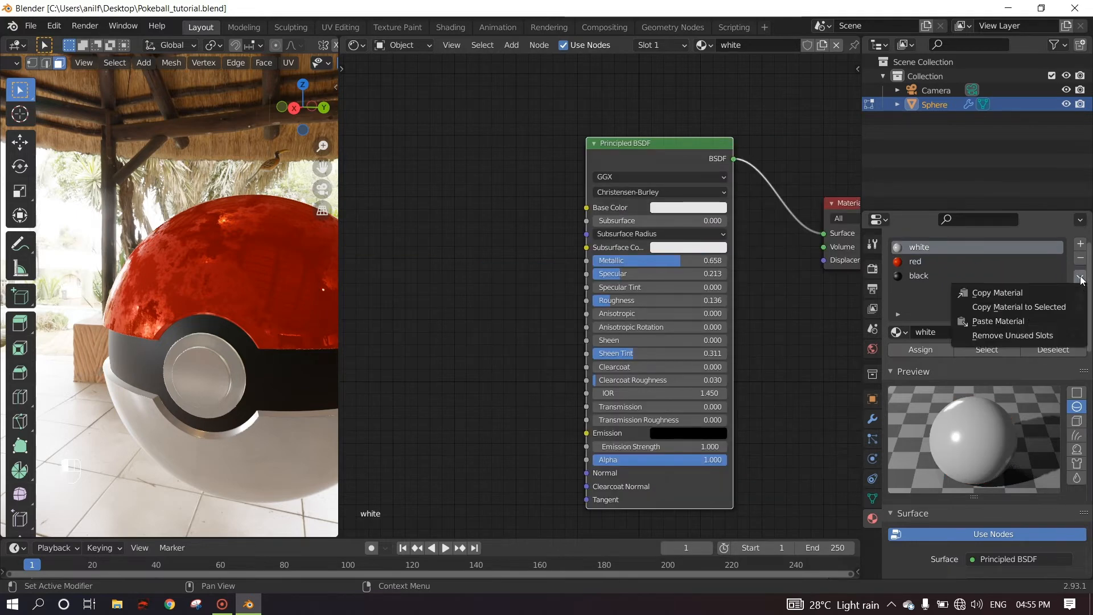
{"action": "left_click", "coordinate": [1010, 321]}
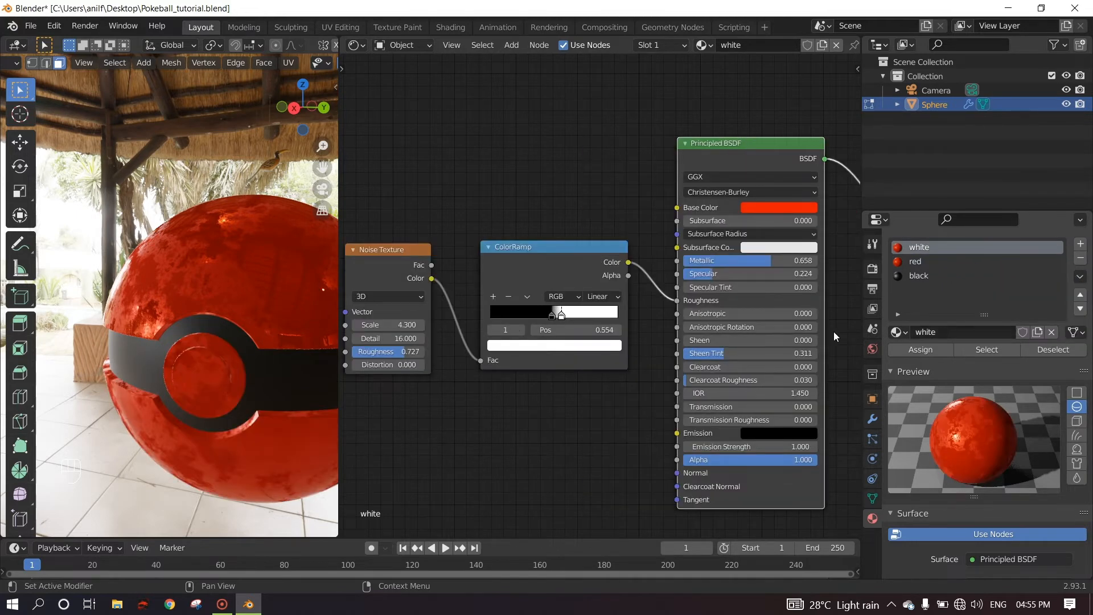
Turn the white slot's base colour white by setting its saturation to 0 and raising its value, and save the file
{"action": "middle_click_drag", "start_coordinate": [336, 388], "coordinate": [206, 365]}
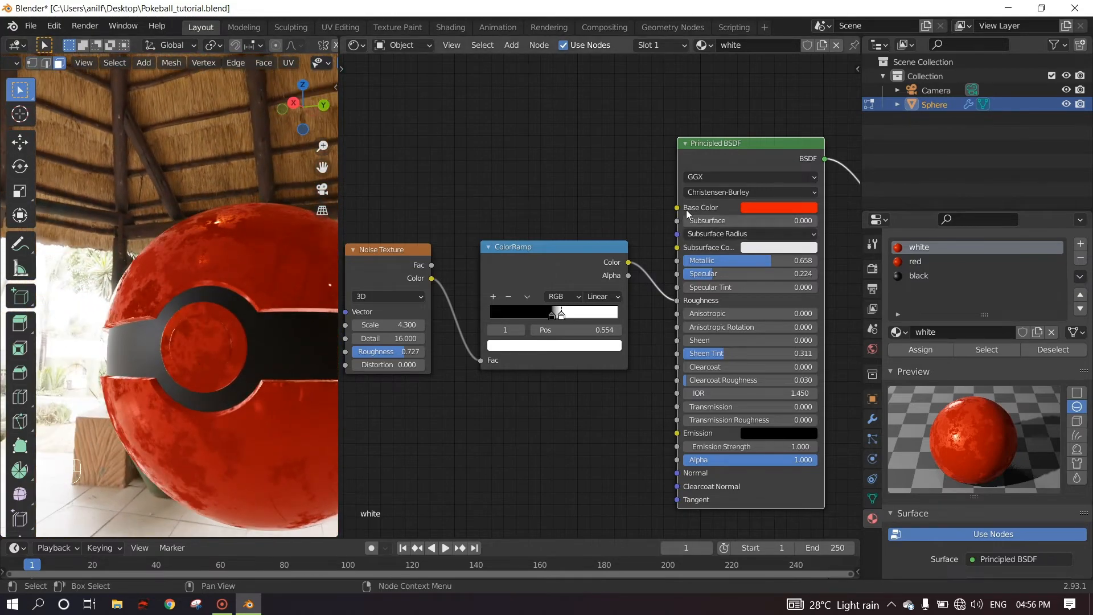
{"action": "left_click", "coordinate": [767, 206]}
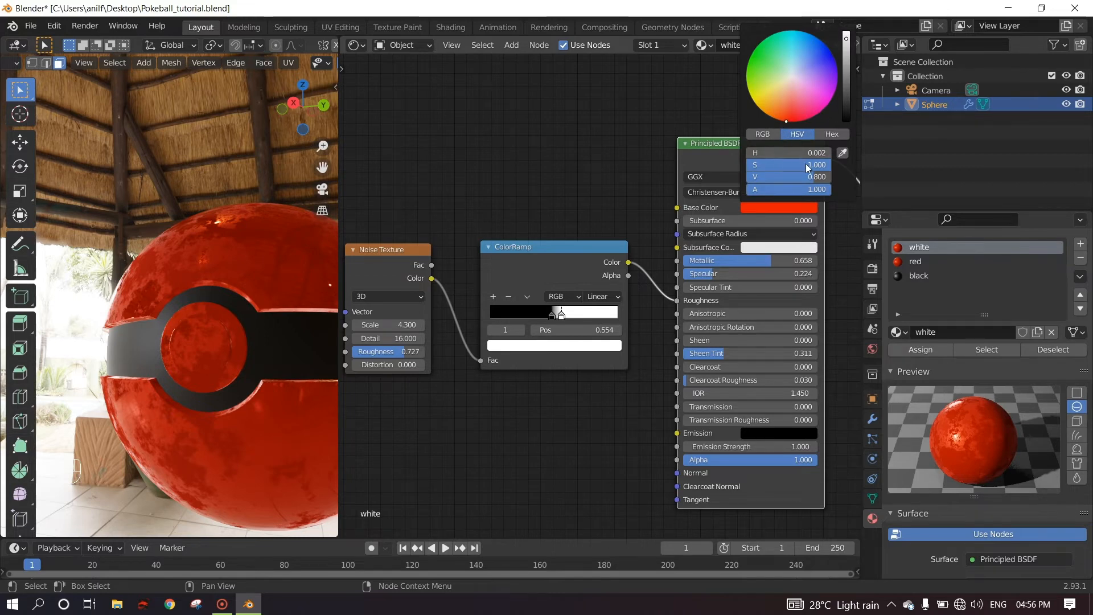
{"action": "left_click_drag", "start_coordinate": [815, 165], "coordinate": [730, 165]}
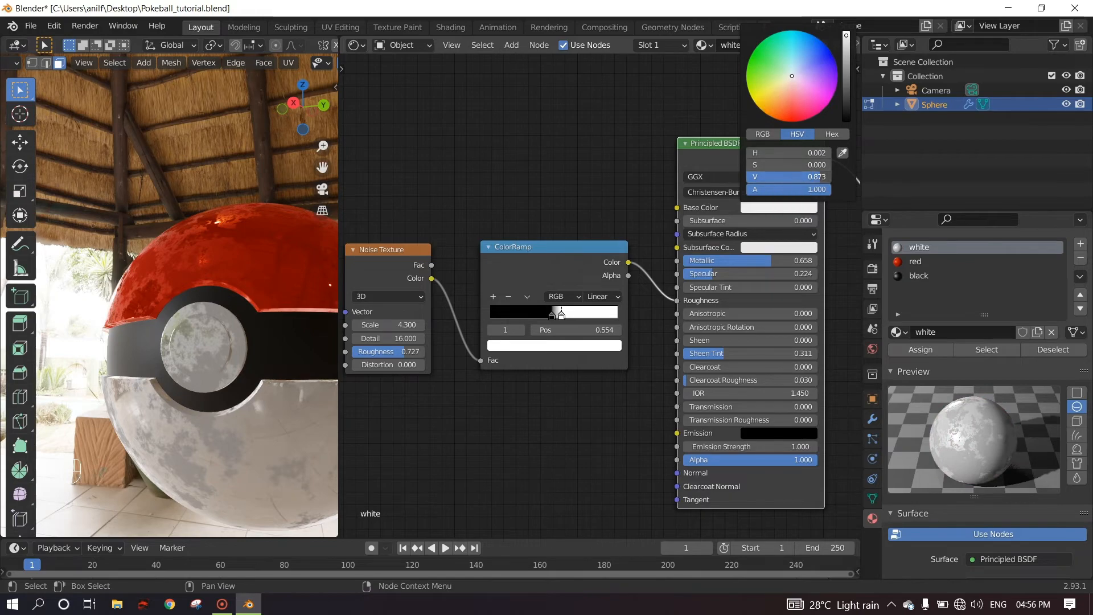
{"action": "middle_click_drag", "start_coordinate": [285, 324], "coordinate": [213, 311]}
{"action": "key", "text": "ctrl+s"}
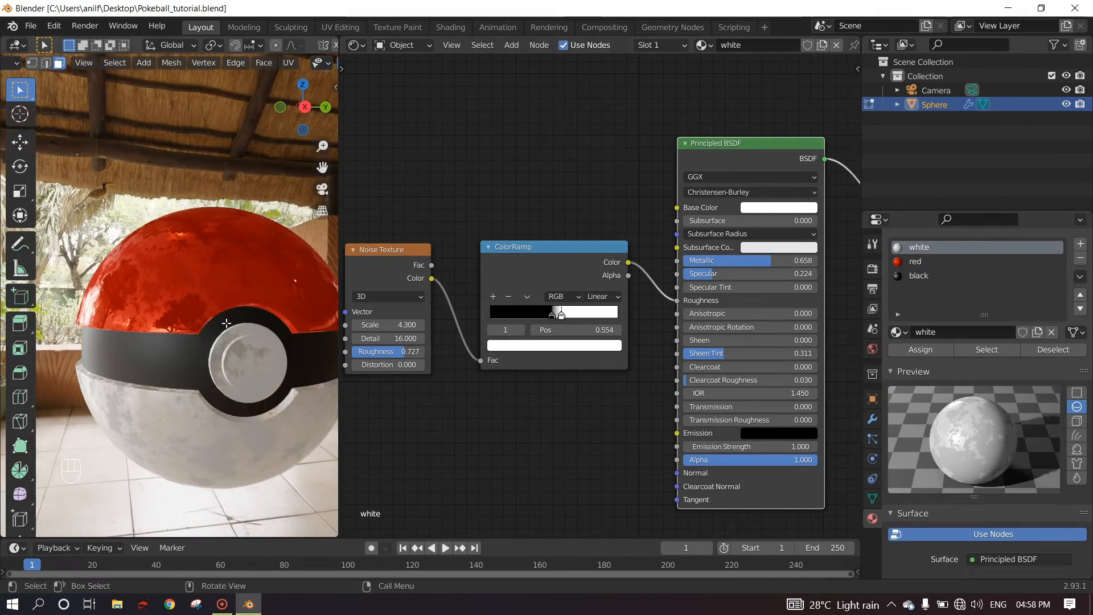
Select the black material slot to bring up its shader nodes
{"action": "middle_click_drag", "start_coordinate": [197, 335], "coordinate": [124, 354]}
{"action": "scroll", "coordinate": [114, 361], "scroll_direction": "up", "scroll_amount": 2}
{"action": "scroll", "coordinate": [123, 353], "scroll_direction": "down", "scroll_amount": 2}
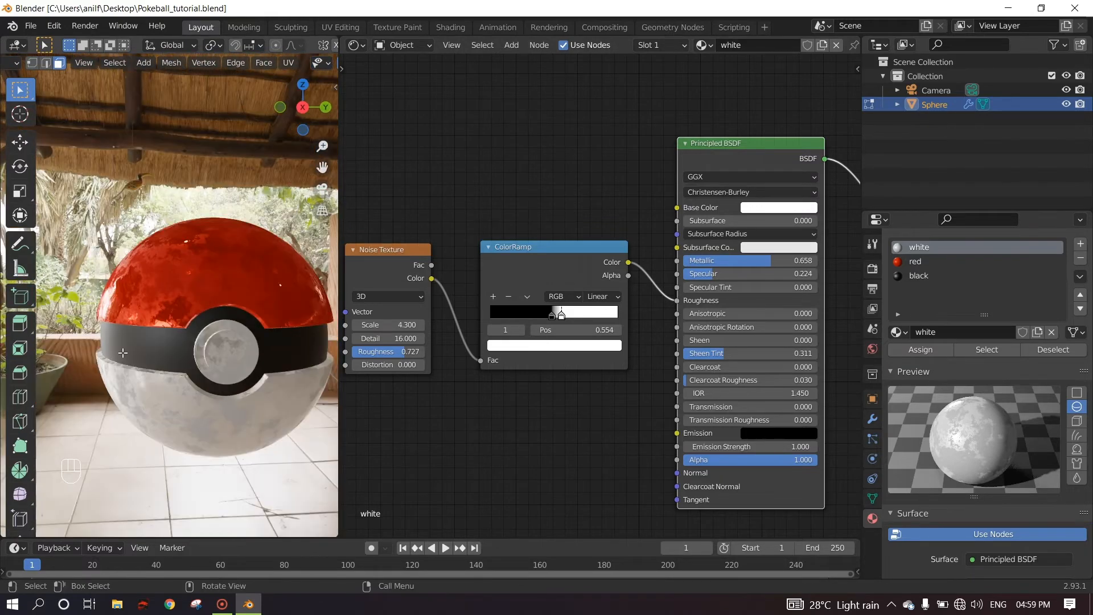
{"action": "middle_click_drag", "start_coordinate": [122, 352], "coordinate": [143, 359]}
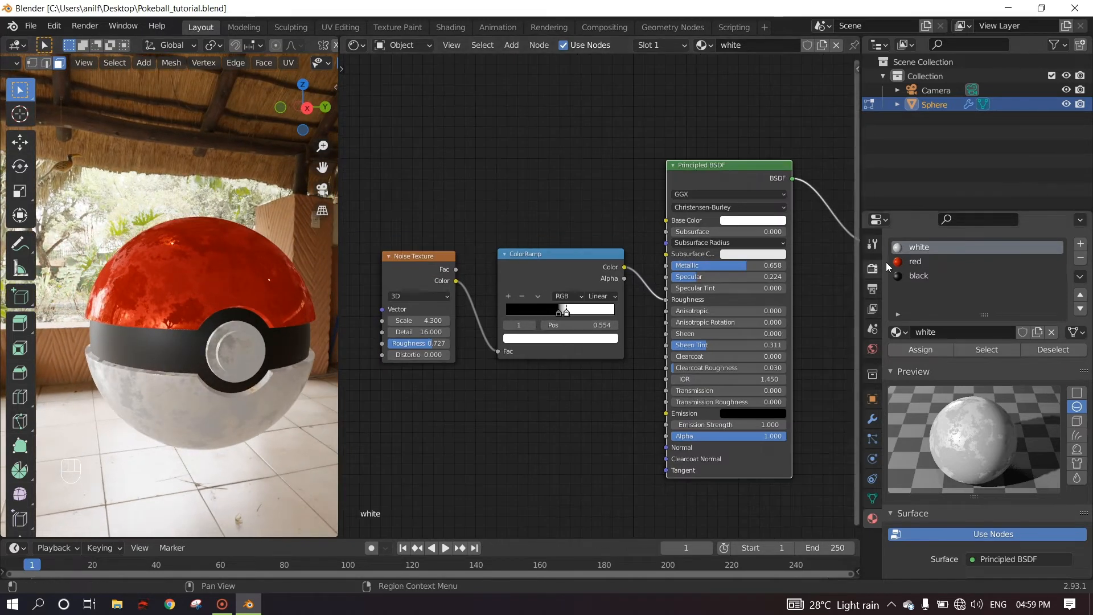
{"action": "left_click", "coordinate": [919, 275]}
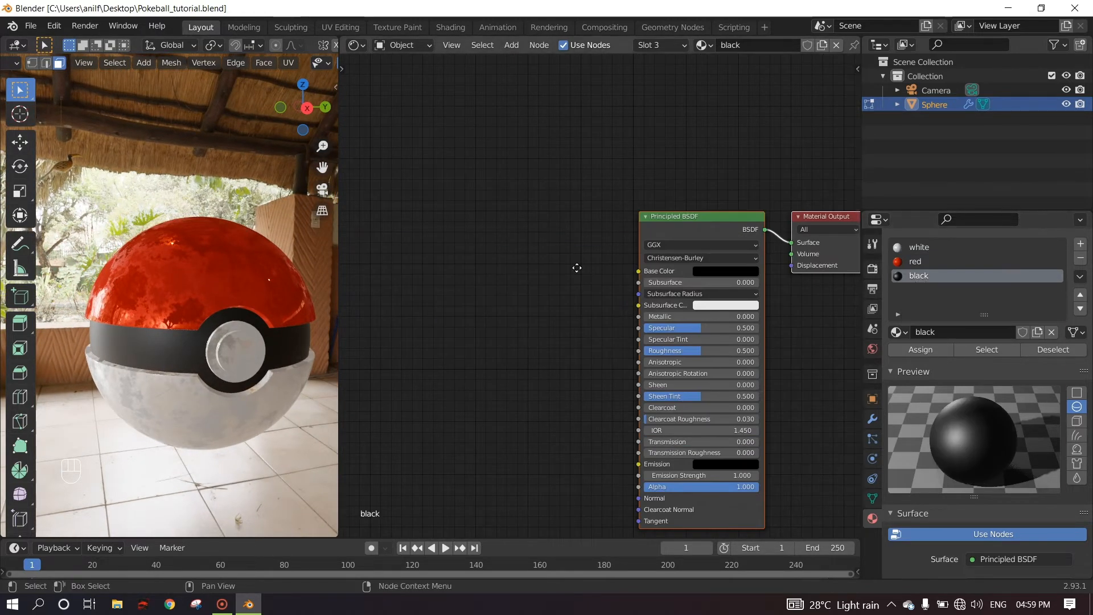
{"action": "middle_click_drag", "start_coordinate": [576, 268], "coordinate": [548, 242]}
Switch to File Explorer and open the Sci fi folder in Desktop > Blender Environments > Textures, placing the window beside the node editor
{"action": "left_click", "coordinate": [117, 607]}
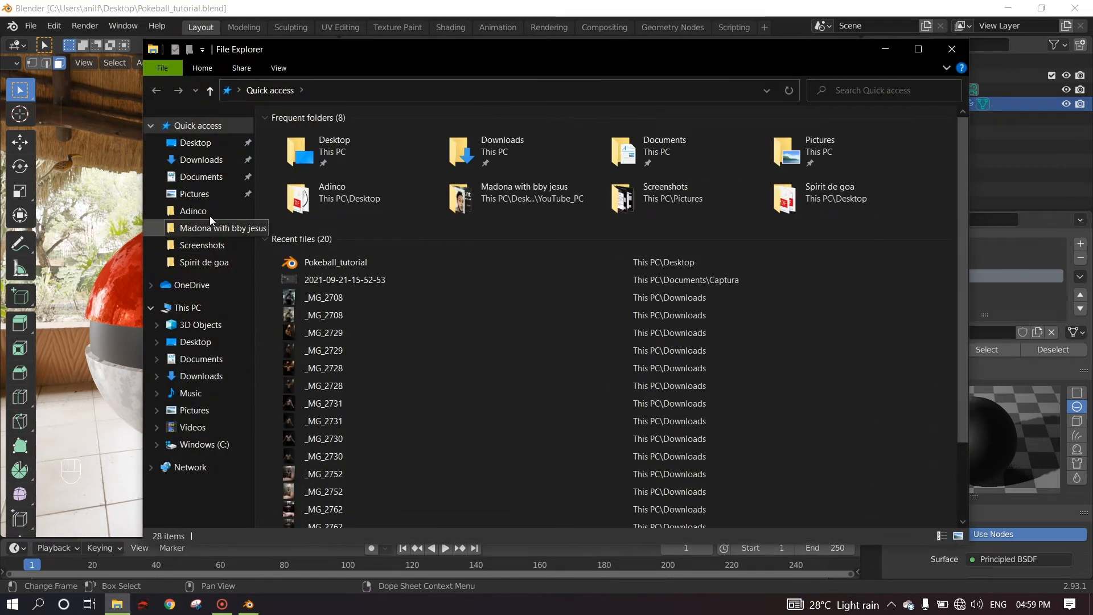
{"action": "left_click", "coordinate": [199, 146]}
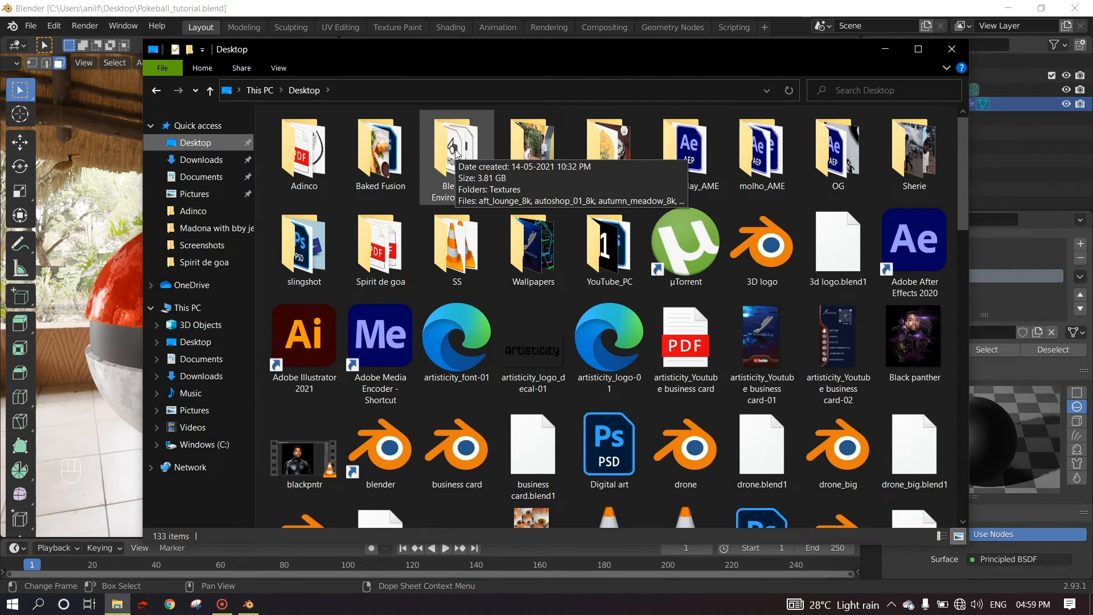
{"action": "double_click", "coordinate": [455, 152]}
{"action": "double_click", "coordinate": [319, 160]}
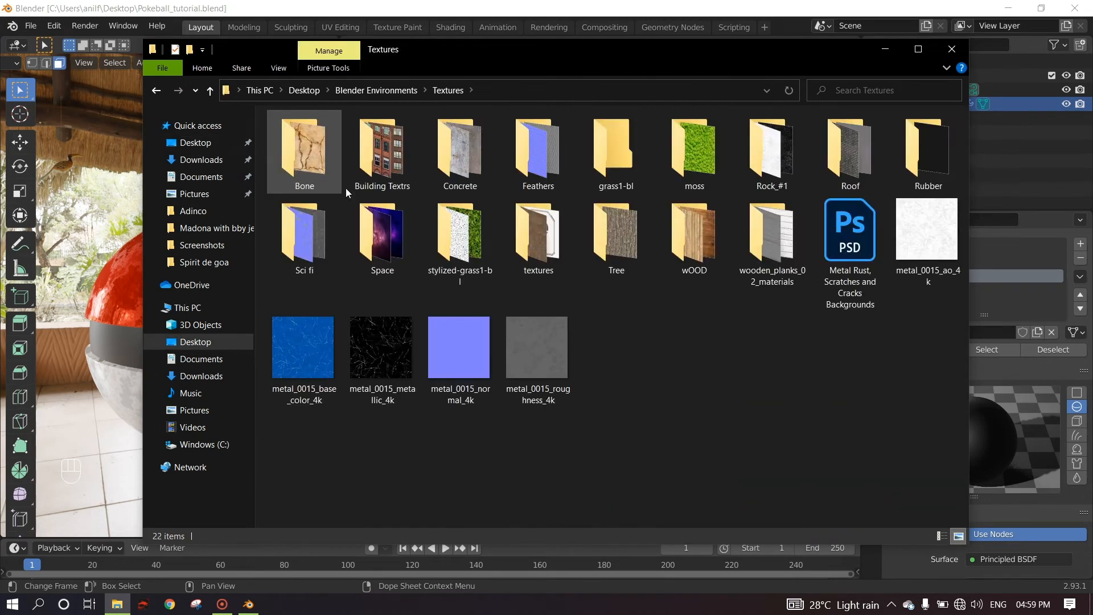
{"action": "double_click", "coordinate": [305, 246]}
{"action": "left_click_drag", "start_coordinate": [424, 53], "coordinate": [747, 32]}
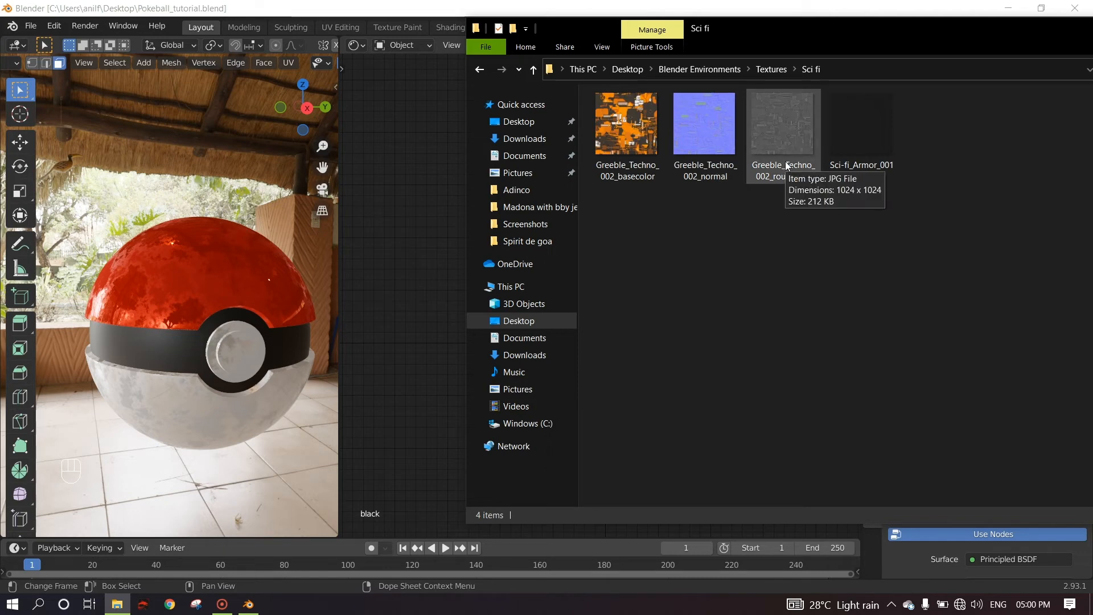
Bring the Greeble_Techno_002_basecolor image into the black material as an image texture node
{"action": "left_click_drag", "start_coordinate": [603, 243], "coordinate": [400, 149]}
{"action": "left_click", "coordinate": [393, 320]}
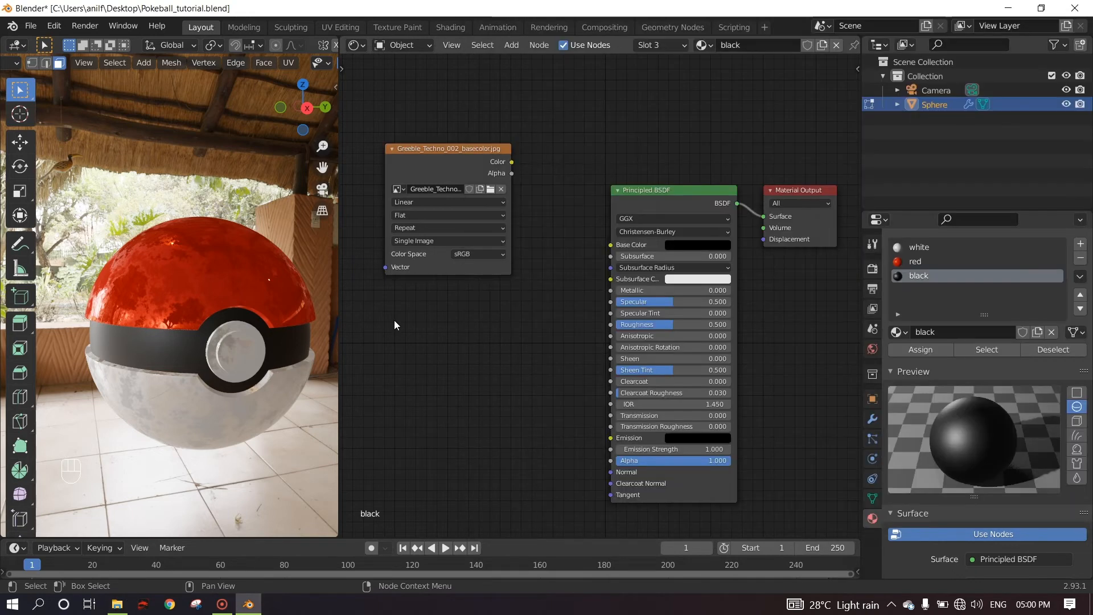
{"action": "left_click_drag", "start_coordinate": [455, 151], "coordinate": [469, 144]}
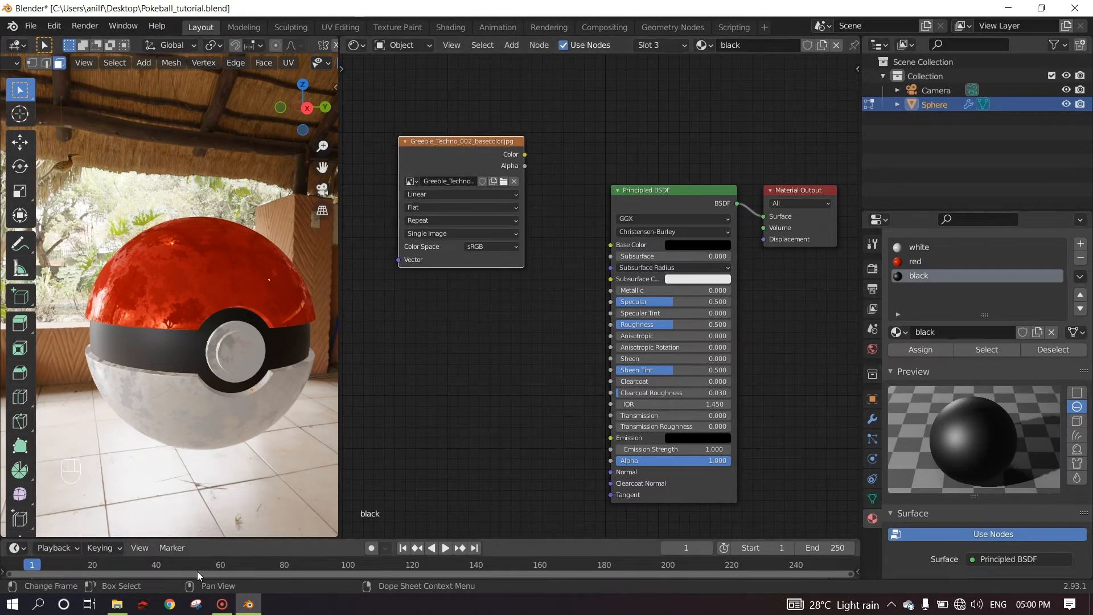
Bring the Greeble_Techno_002_normal and Greeble_Techno_002_roughness images into the black material as texture nodes, stacked vertically
{"action": "left_click", "coordinate": [117, 604]}
{"action": "left_click", "coordinate": [702, 143]}
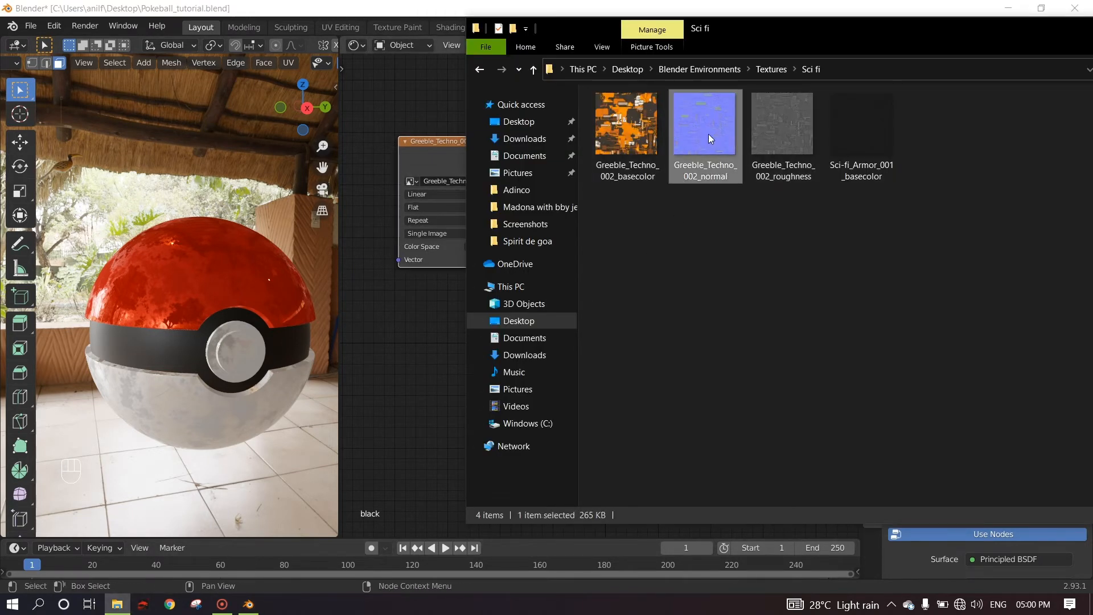
{"action": "left_click_drag", "start_coordinate": [708, 134], "coordinate": [405, 473]}
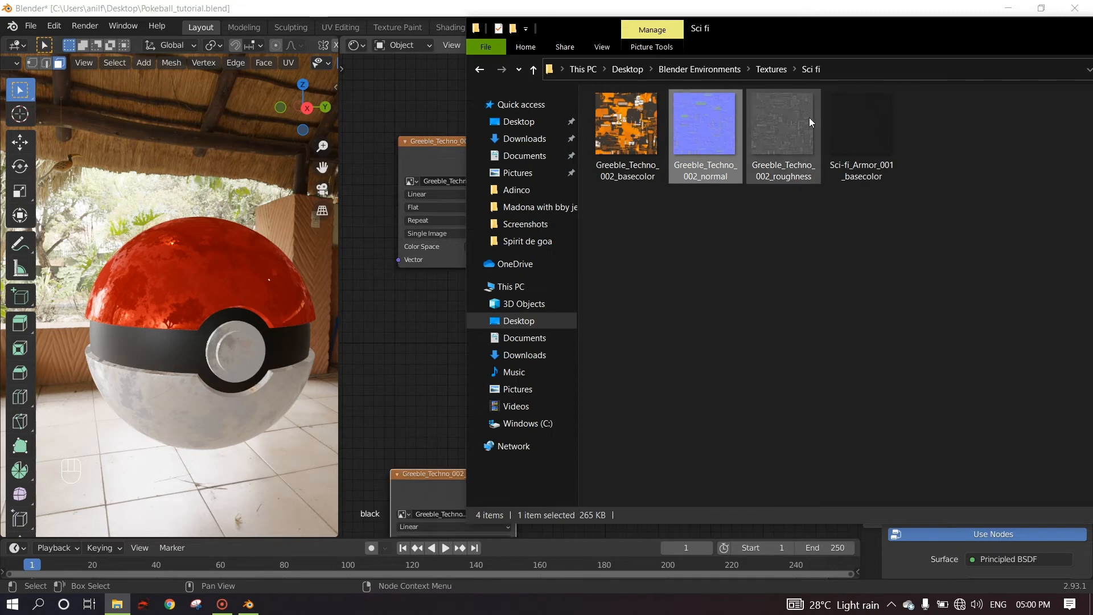
{"action": "left_click_drag", "start_coordinate": [808, 117], "coordinate": [436, 310]}
{"action": "left_click", "coordinate": [368, 306]}
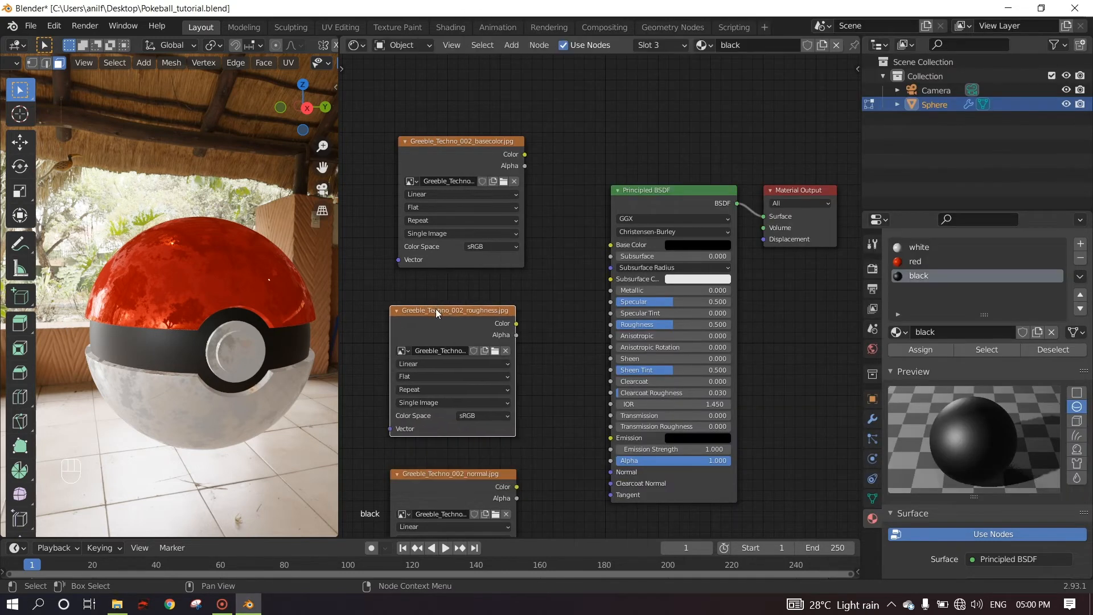
{"action": "left_click_drag", "start_coordinate": [457, 470], "coordinate": [460, 449]}
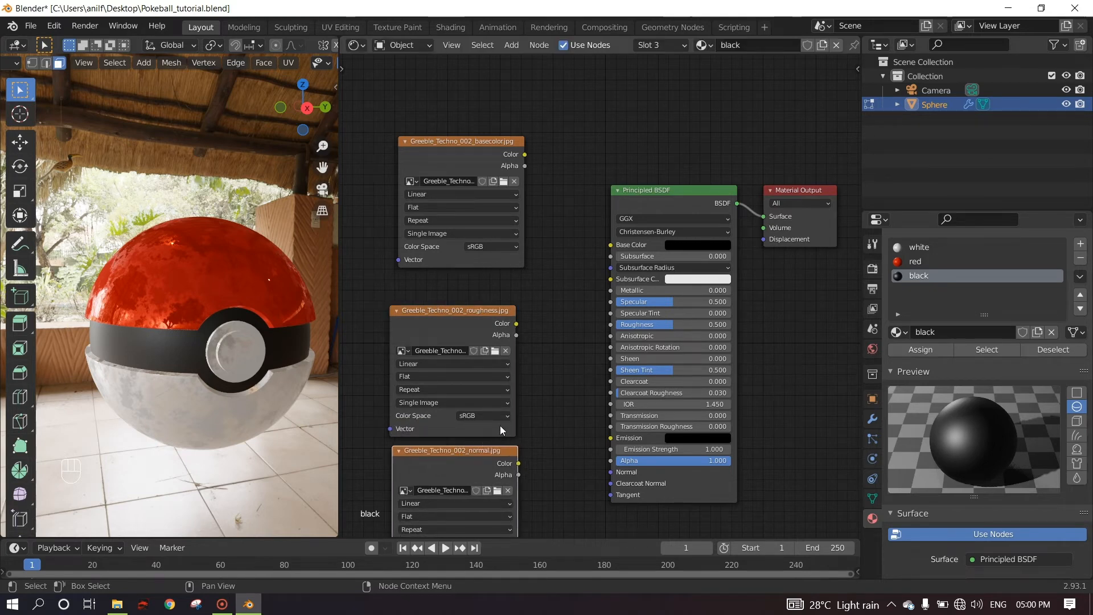
Try the basecolor texture as the Principled BSDF's Base Color on the black band, and delete the texture node
{"action": "middle_click_drag", "start_coordinate": [529, 373], "coordinate": [604, 351]}
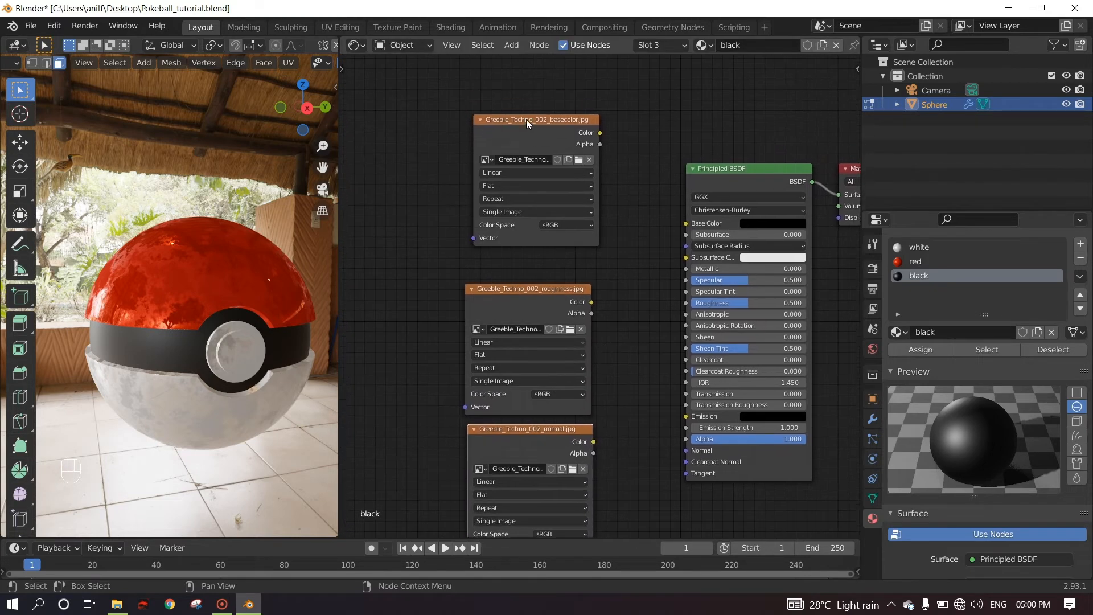
{"action": "left_click_drag", "start_coordinate": [526, 118], "coordinate": [522, 137]}
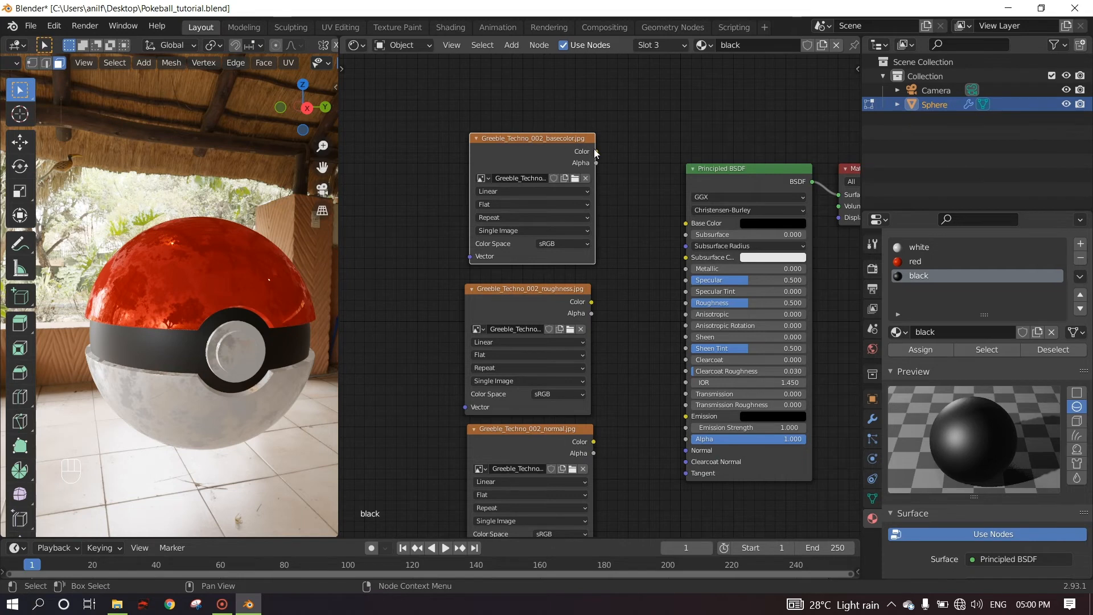
{"action": "left_click_drag", "start_coordinate": [596, 151], "coordinate": [653, 163]}
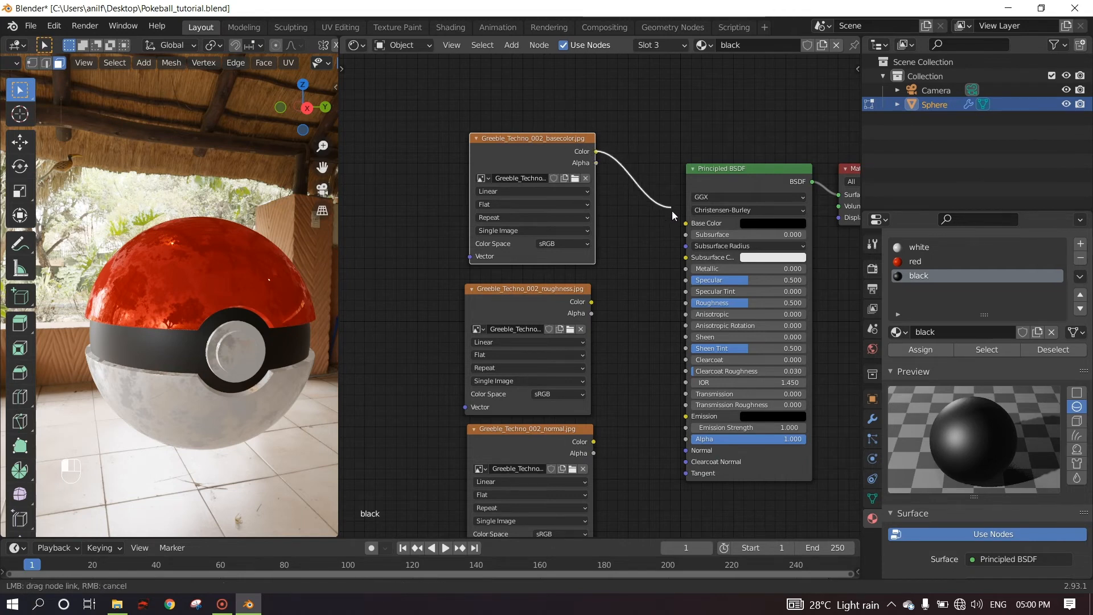
{"action": "left_click_drag", "start_coordinate": [672, 214], "coordinate": [684, 232]}
{"action": "middle_click_drag", "start_coordinate": [210, 381], "coordinate": [175, 356]}
{"action": "scroll", "coordinate": [174, 357], "scroll_direction": "up", "scroll_amount": 4}
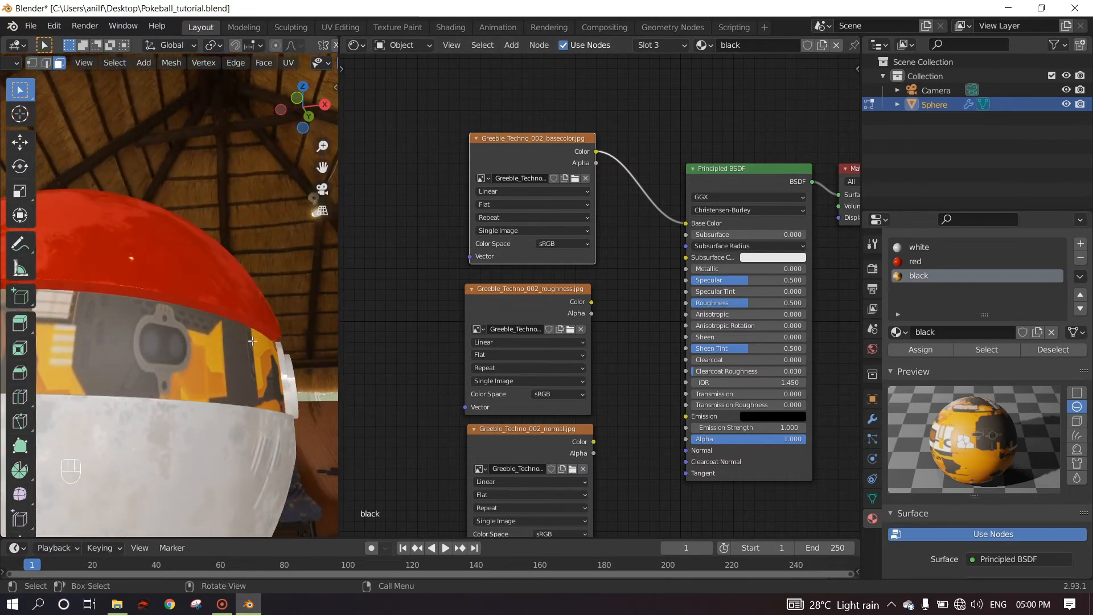
{"action": "scroll", "coordinate": [160, 357], "scroll_direction": "down", "scroll_amount": 2}
{"action": "middle_click_drag", "start_coordinate": [256, 336], "coordinate": [221, 329]}
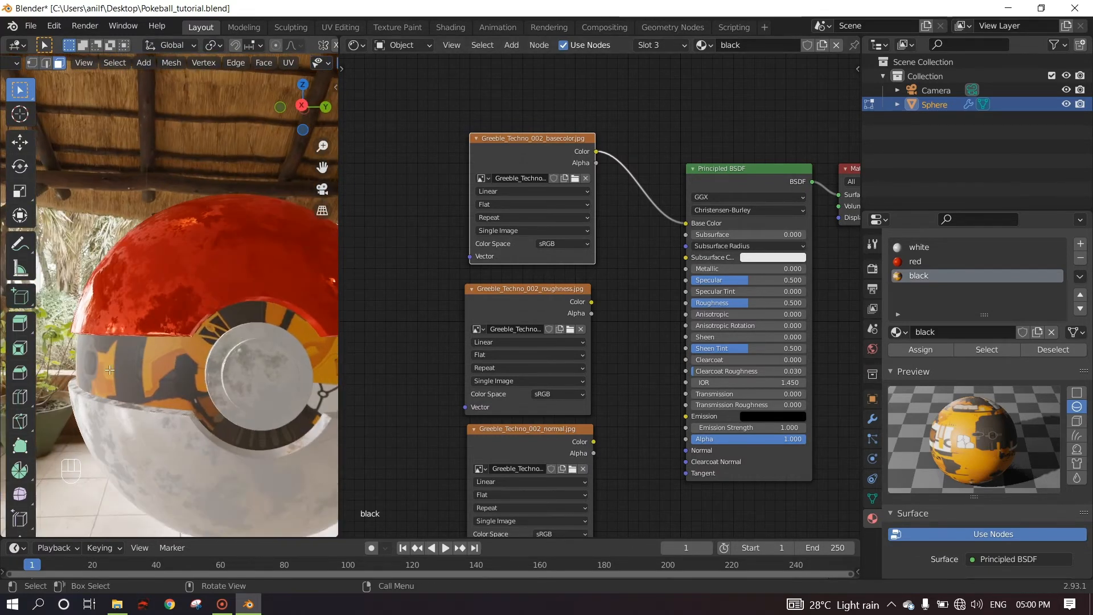
{"action": "key", "text": "x"}
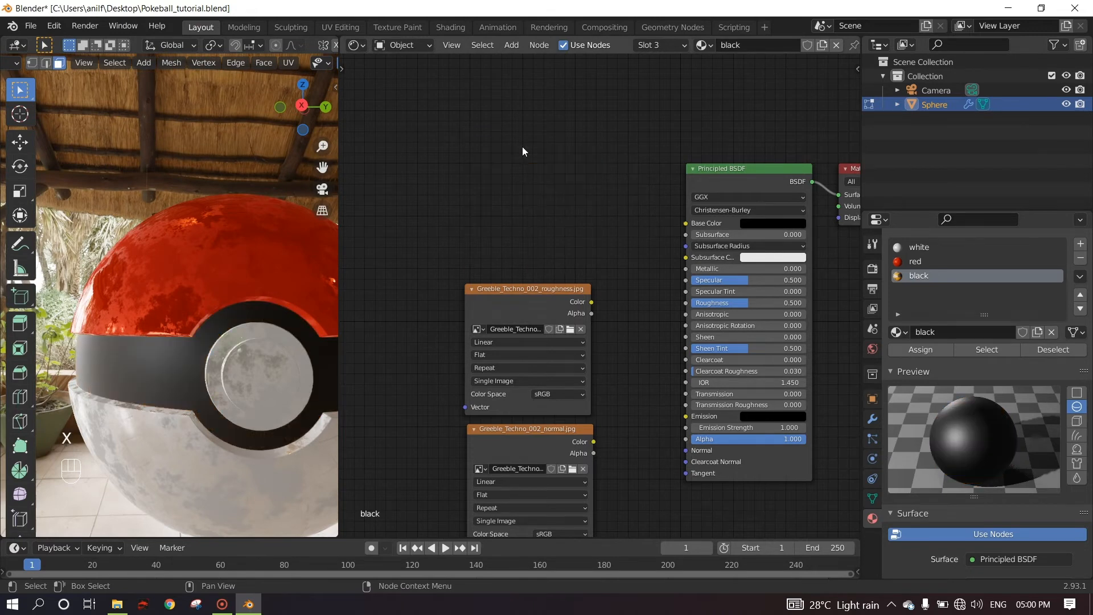
Connect the roughness texture's Color to the Principled BSDF's Roughness and inspect the black band's reflections
{"action": "mouse_move", "coordinate": [153, 327]}
{"action": "middle_mouse_down"}
{"action": "mouse_move", "coordinate": [131, 323]}
{"action": "mouse_move", "coordinate": [148, 319]}
{"action": "middle_mouse_up"}
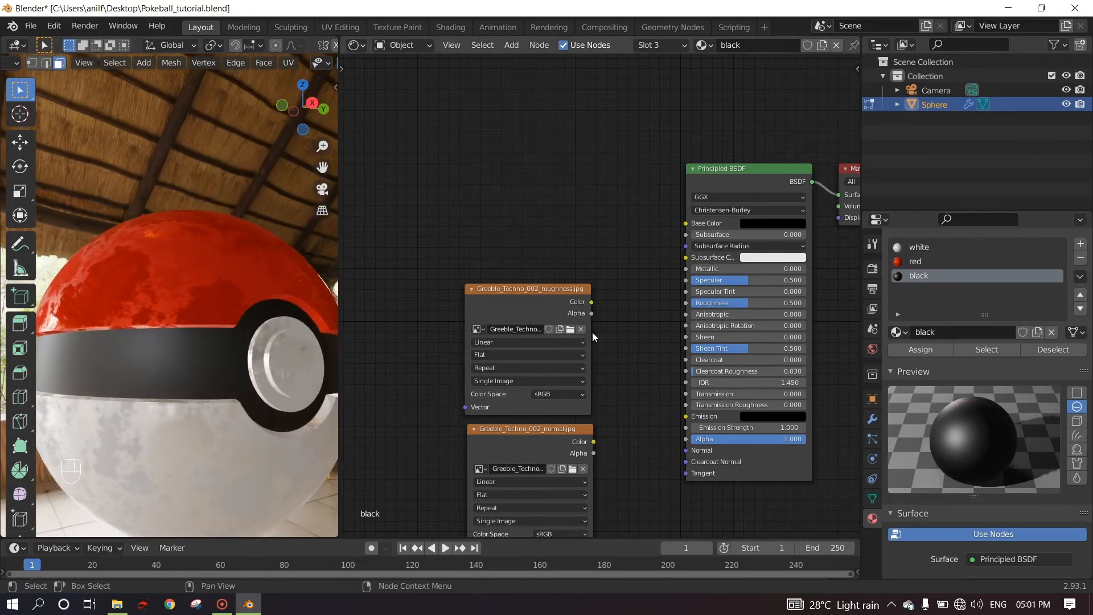
{"action": "scroll", "coordinate": [592, 332], "scroll_direction": "down", "scroll_amount": 3}
{"action": "middle_click_drag", "start_coordinate": [586, 406], "coordinate": [581, 343]}
{"action": "scroll", "coordinate": [547, 231], "scroll_direction": "up", "scroll_amount": 2}
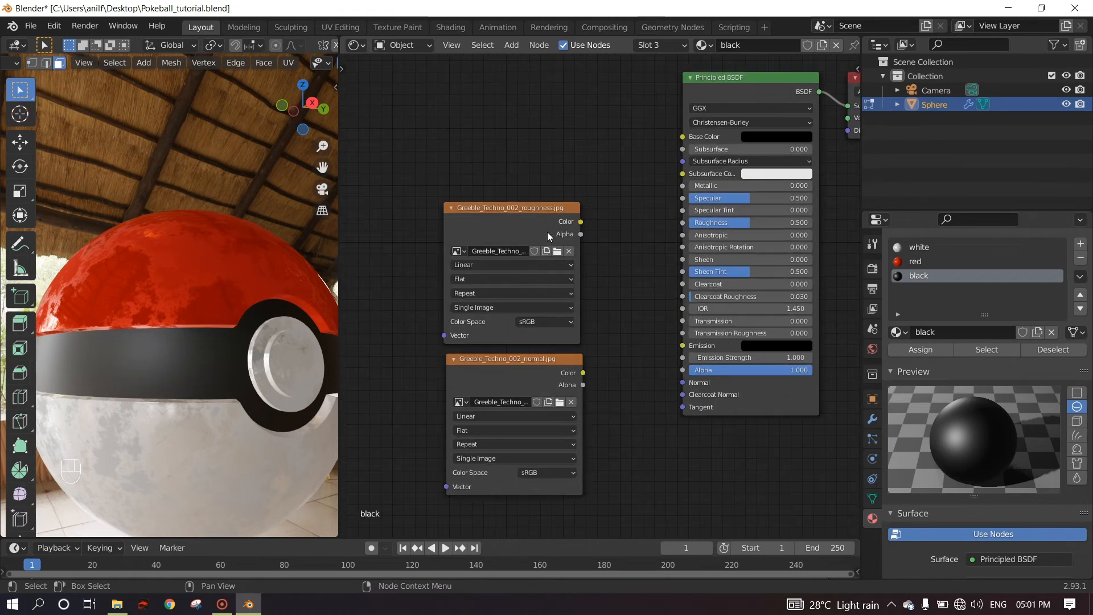
{"action": "left_click_drag", "start_coordinate": [580, 221], "coordinate": [686, 223]}
{"action": "scroll", "coordinate": [130, 359], "scroll_direction": "up", "scroll_amount": 4}
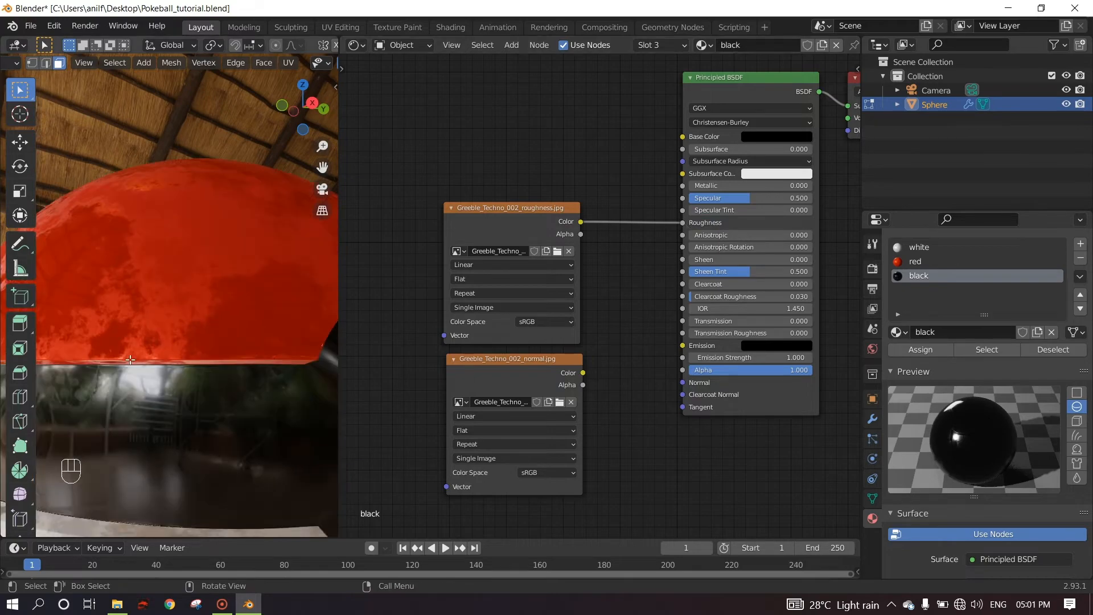
{"action": "scroll", "coordinate": [130, 359], "scroll_direction": "down", "scroll_amount": 5}
{"action": "middle_click_drag", "start_coordinate": [154, 363], "coordinate": [159, 366]}
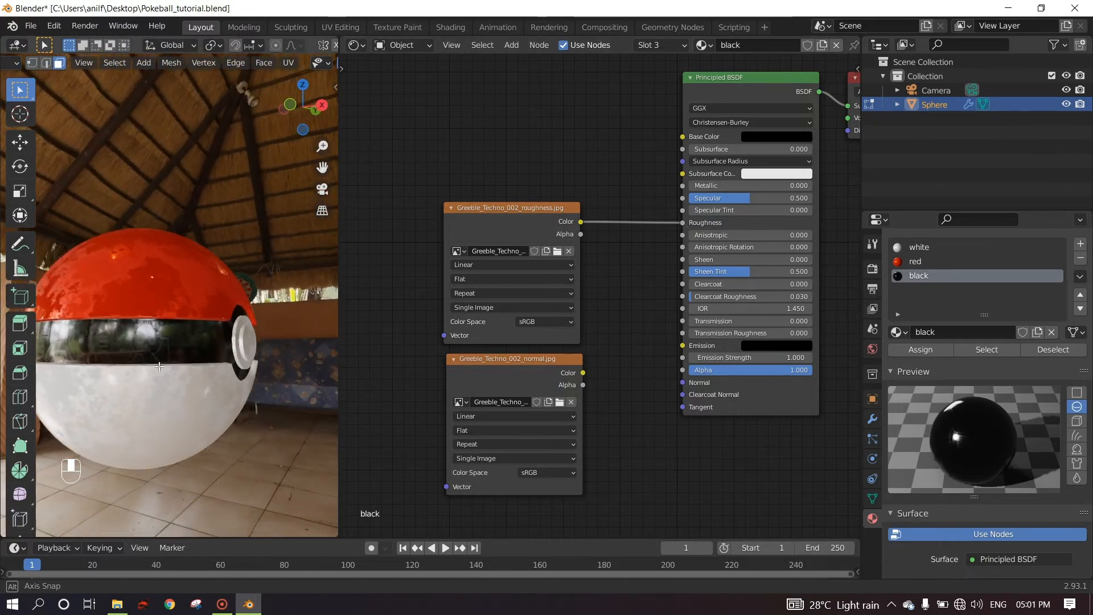
{"action": "scroll", "coordinate": [159, 366], "scroll_direction": "up", "scroll_amount": 5}
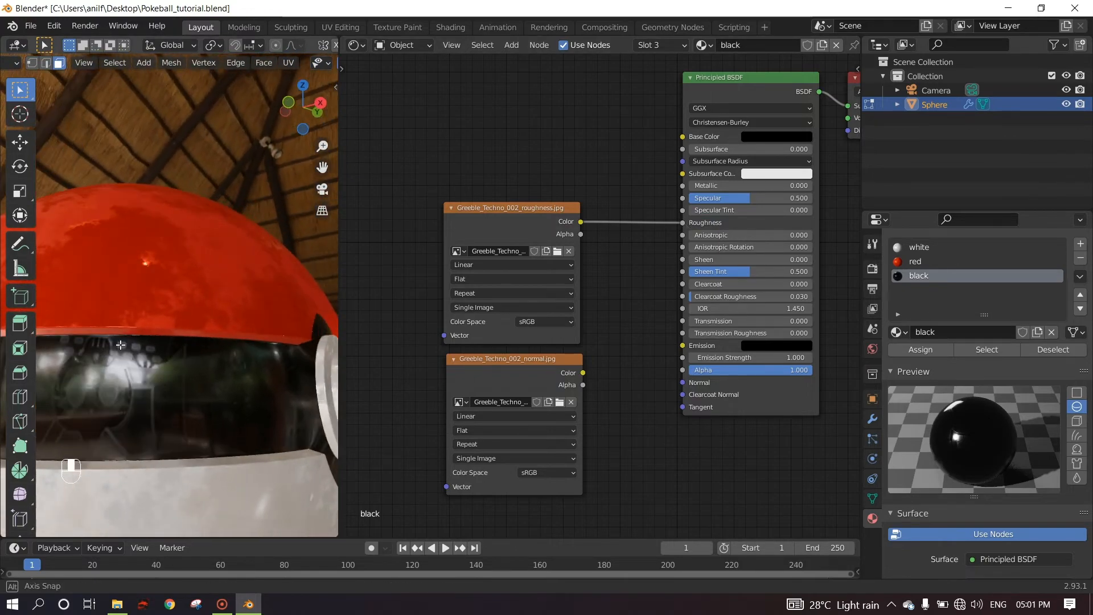
Insert a ColorRamp node between the roughness texture's Color and the Principled BSDF's Roughness in the black material
{"action": "left_click_drag", "start_coordinate": [486, 207], "coordinate": [431, 187]}
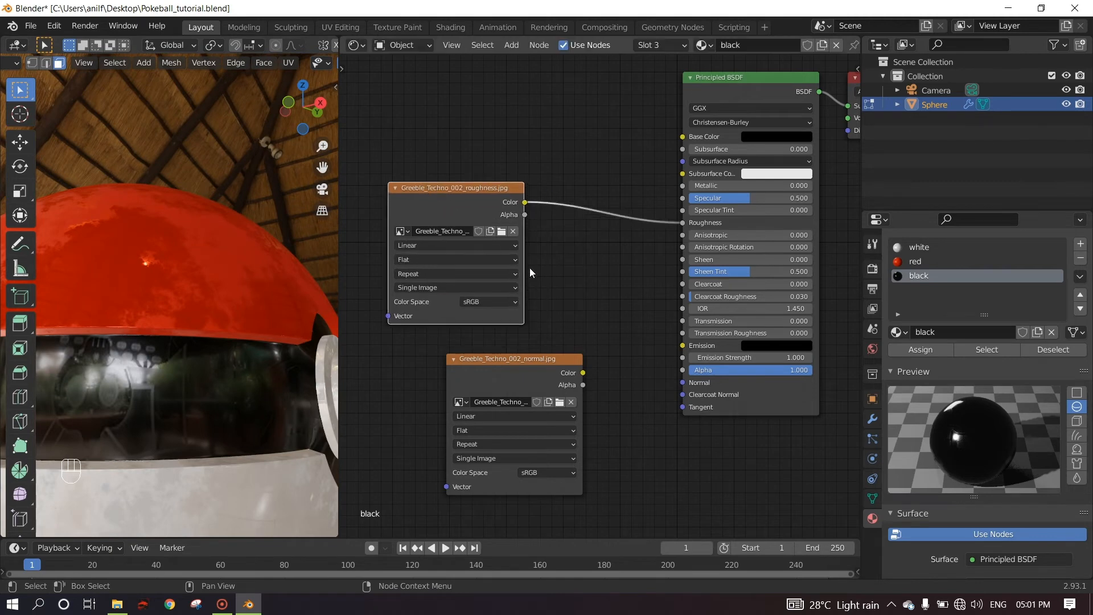
{"action": "key", "text": "shift+a"}
{"action": "left_click", "coordinate": [564, 288]}
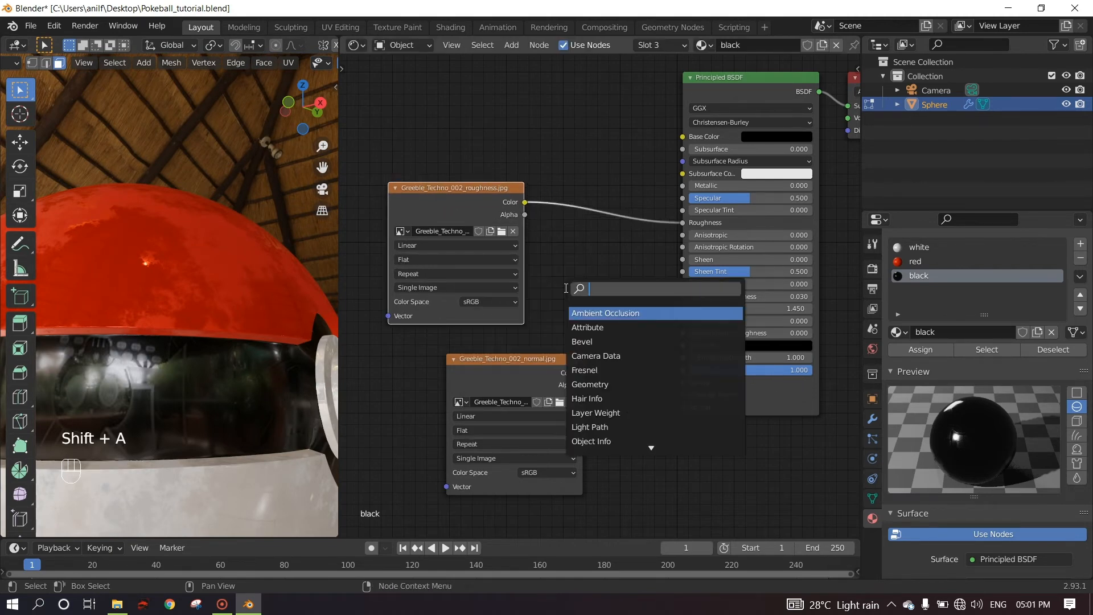
{"action": "type", "text": "col"}
{"action": "left_click", "coordinate": [610, 312]}
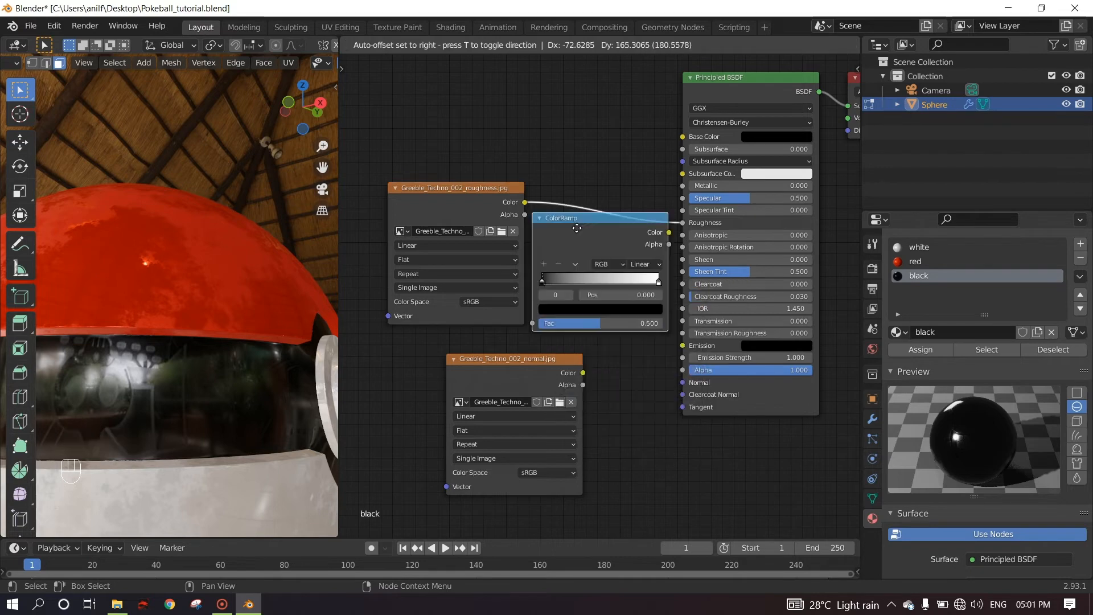
{"action": "left_click", "coordinate": [602, 353]}
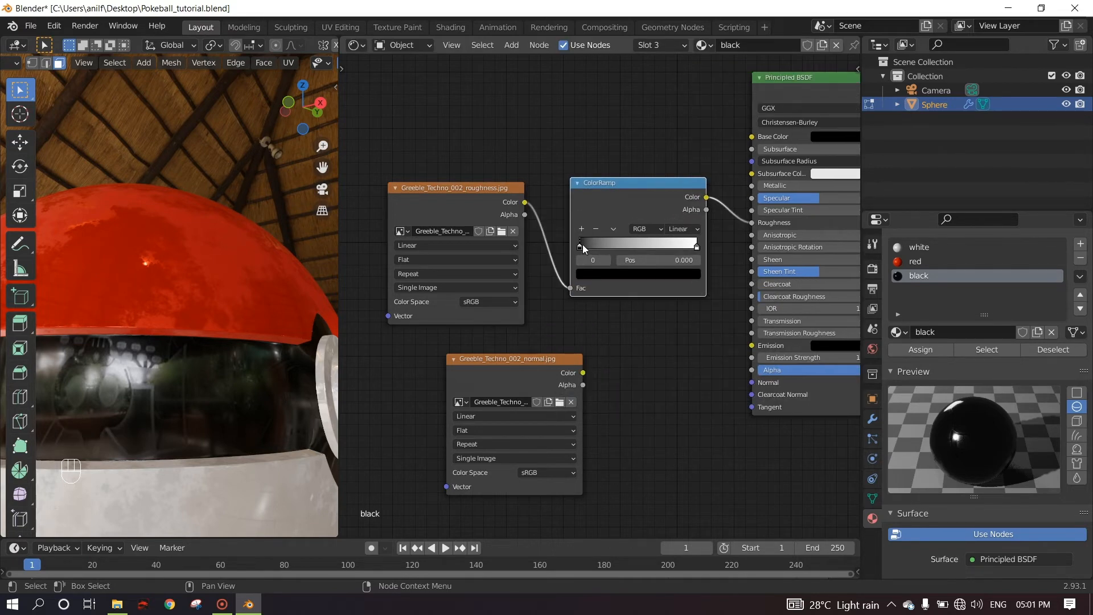
Move the roughness ColorRamp's white stop to position 0.127 and save the file
{"action": "mouse_move", "coordinate": [580, 244]}
{"action": "left_mouse_down"}
{"action": "mouse_move", "coordinate": [602, 247]}
{"action": "mouse_move", "coordinate": [575, 254]}
{"action": "left_mouse_up"}
{"action": "left_click_drag", "start_coordinate": [698, 246], "coordinate": [590, 260]}
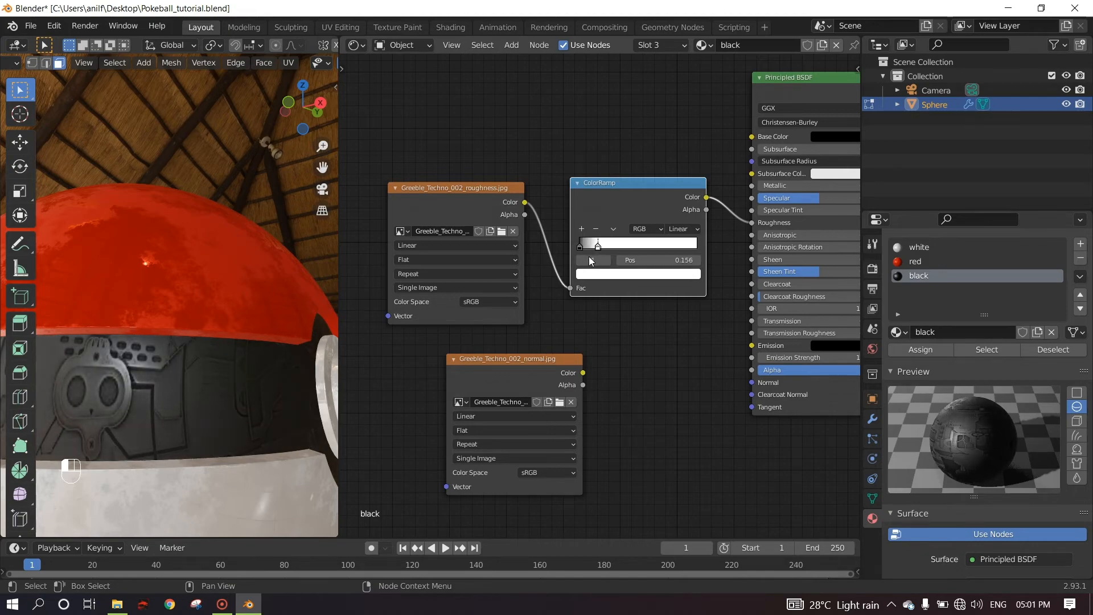
{"action": "middle_click_drag", "start_coordinate": [161, 452], "coordinate": [86, 431]}
{"action": "scroll", "coordinate": [86, 430], "scroll_direction": "down", "scroll_amount": 4}
{"action": "middle_click_drag", "start_coordinate": [270, 393], "coordinate": [222, 376]}
{"action": "scroll", "coordinate": [223, 376], "scroll_direction": "up", "scroll_amount": 2}
{"action": "middle_click_drag", "start_coordinate": [131, 375], "coordinate": [202, 363]}
{"action": "left_click_drag", "start_coordinate": [597, 248], "coordinate": [593, 251]}
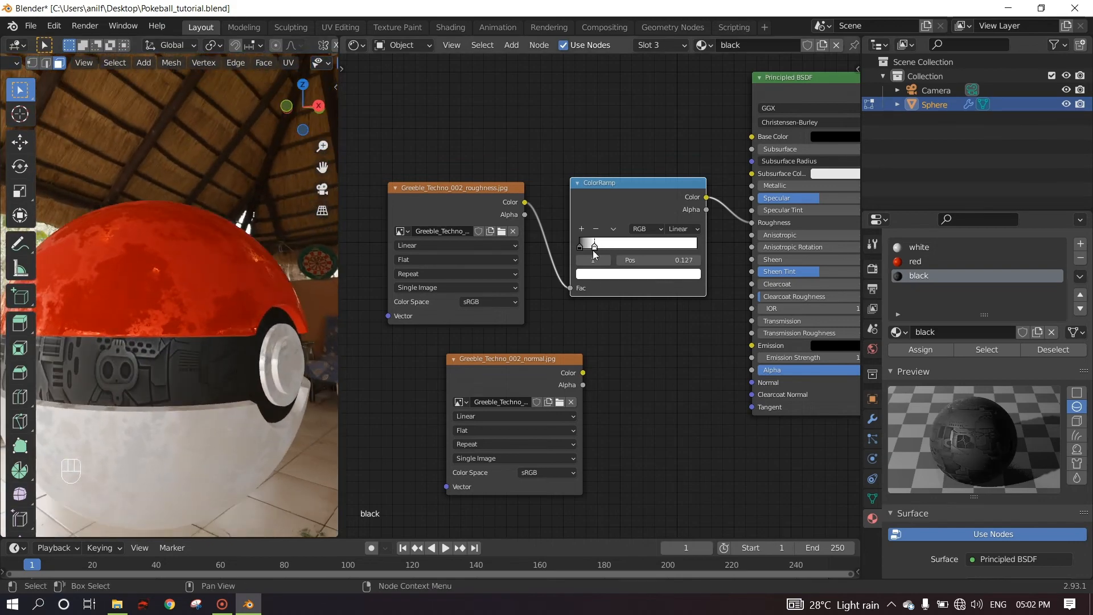
{"action": "key", "text": "ctrl+s"}
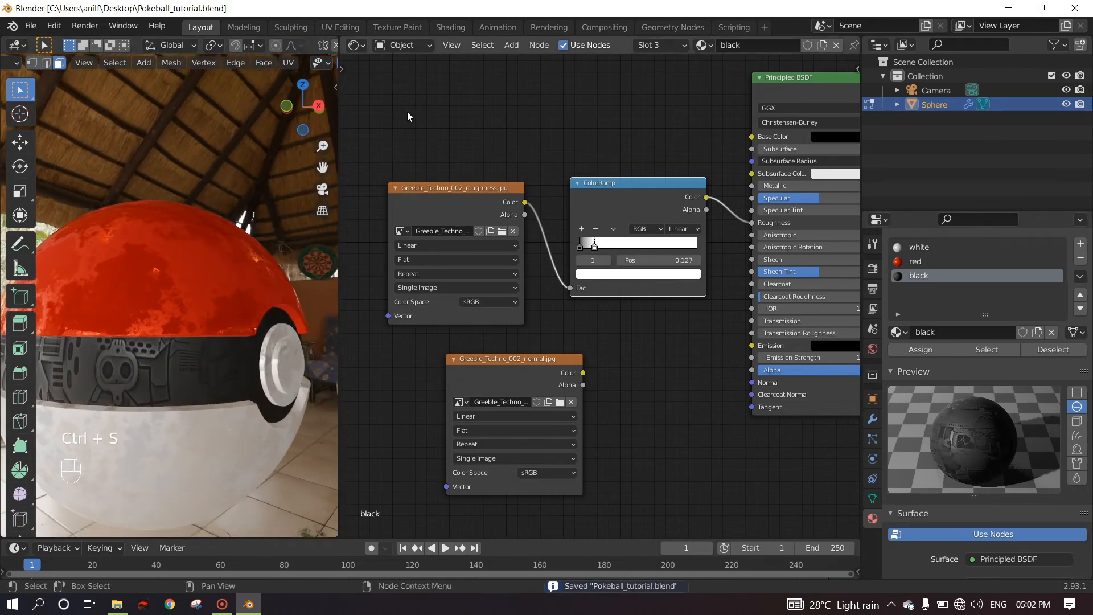
Add a Bump node beside the normal texture and connect its Normal output to the Principled BSDF's Normal
{"action": "mouse_move", "coordinate": [495, 359]}
{"action": "left_mouse_down"}
{"action": "mouse_move", "coordinate": [583, 360]}
{"action": "mouse_move", "coordinate": [497, 360]}
{"action": "left_mouse_up"}
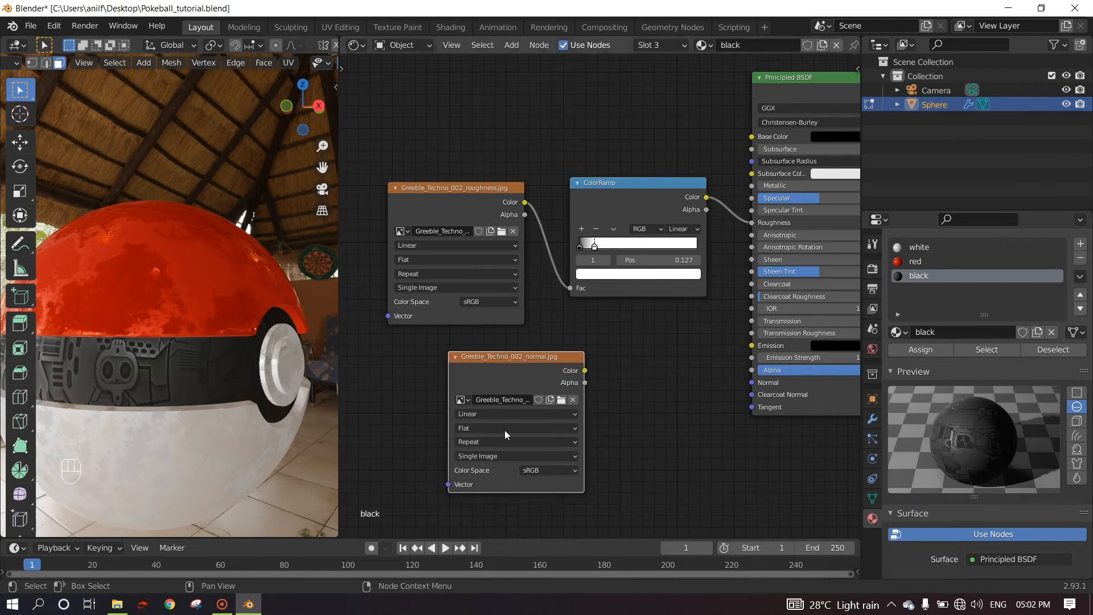
{"action": "middle_click_drag", "start_coordinate": [650, 418], "coordinate": [613, 412]}
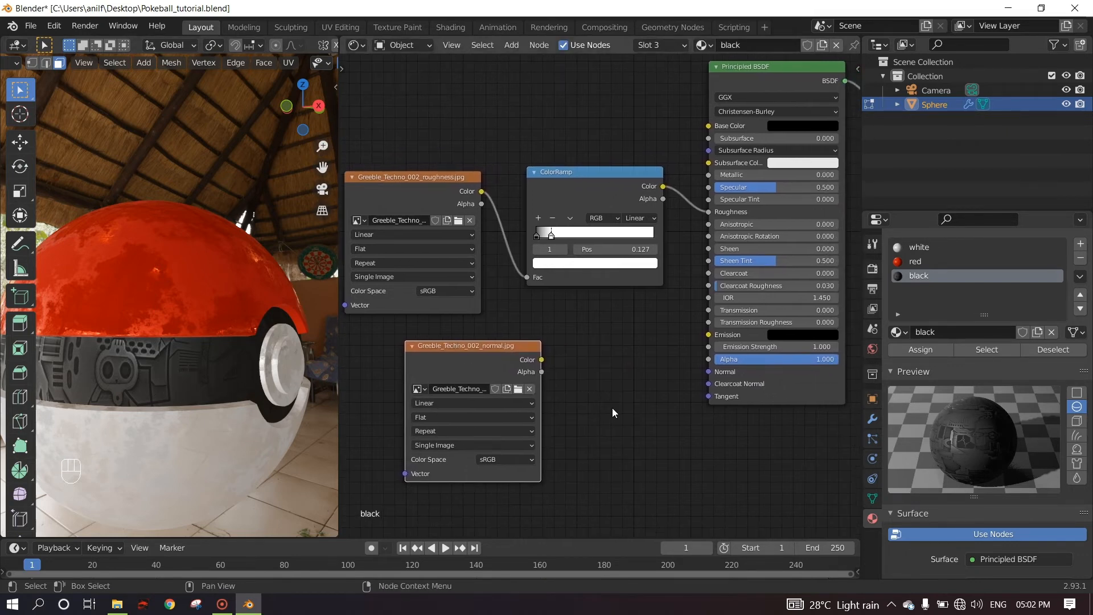
{"action": "middle_click_drag", "start_coordinate": [176, 368], "coordinate": [211, 375]}
{"action": "scroll", "coordinate": [108, 375], "scroll_direction": "up", "scroll_amount": 4}
{"action": "scroll", "coordinate": [90, 385], "scroll_direction": "down", "scroll_amount": 2}
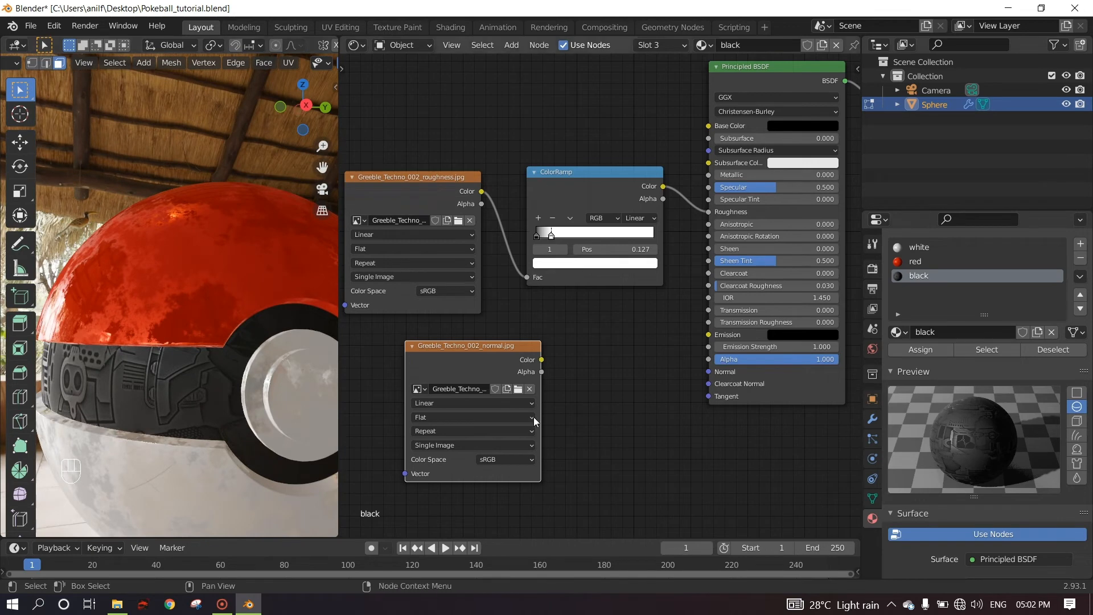
{"action": "key", "text": "shift+a"}
{"action": "left_click", "coordinate": [579, 419]}
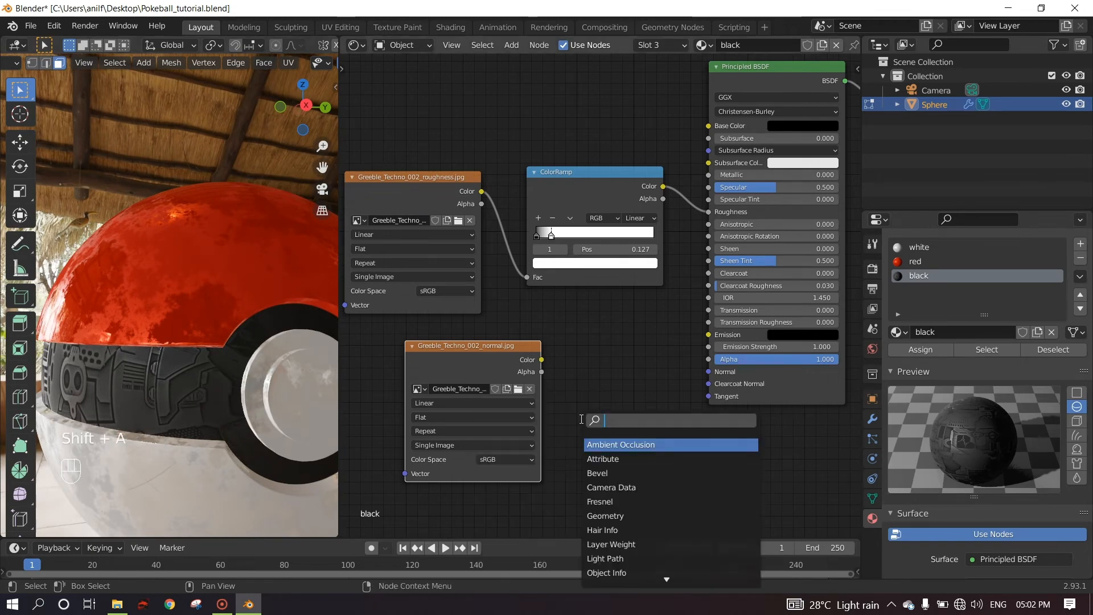
{"action": "type", "text": "b"}
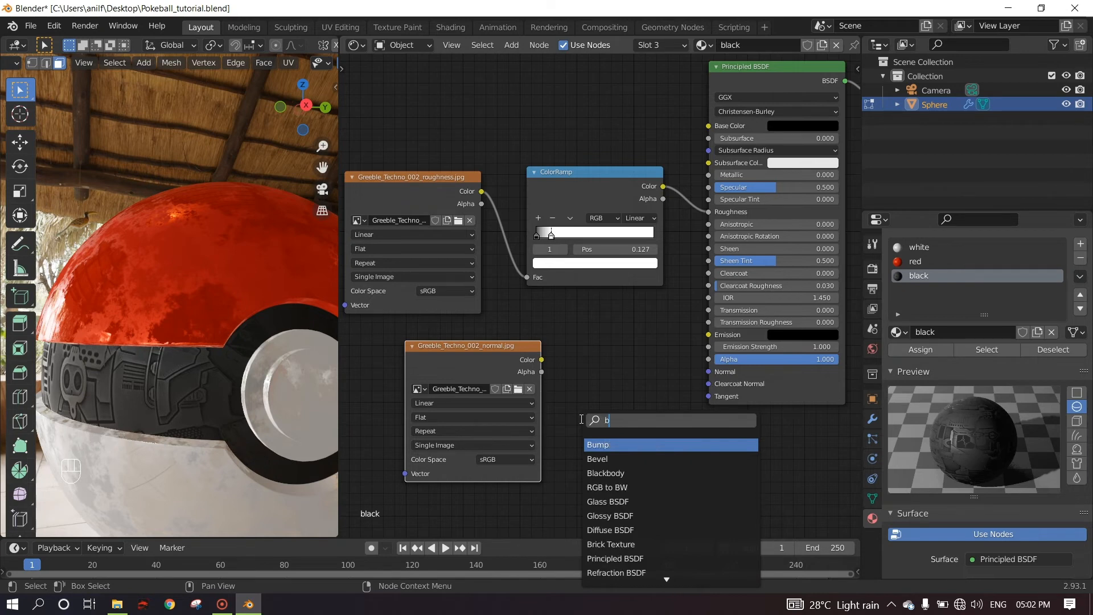
{"action": "type", "text": "ump"}
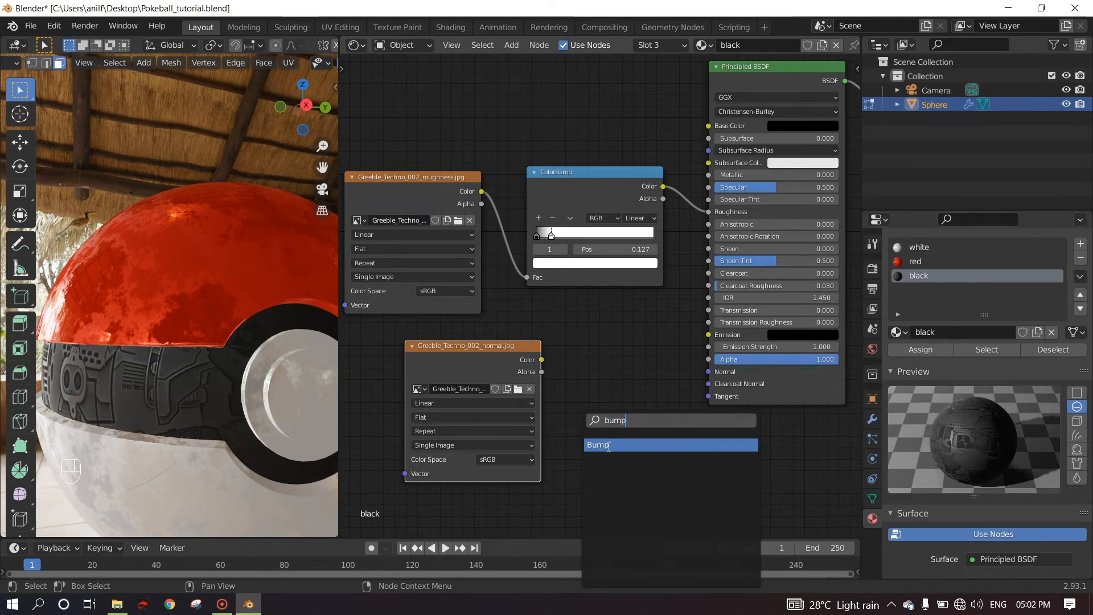
{"action": "left_click", "coordinate": [608, 445]}
{"action": "left_click", "coordinate": [662, 376]}
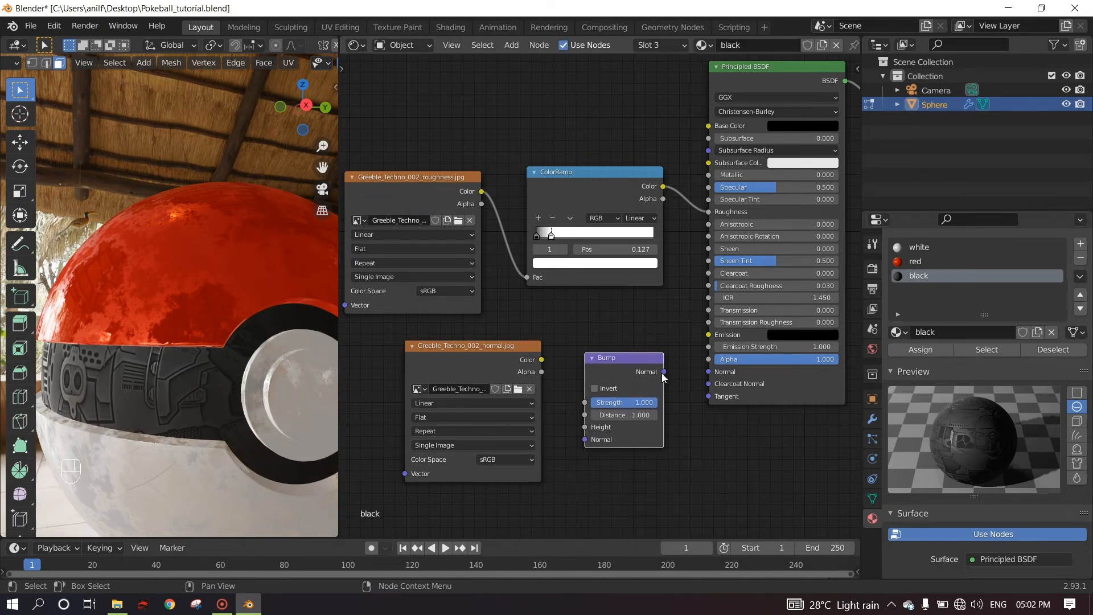
{"action": "left_click_drag", "start_coordinate": [664, 372], "coordinate": [712, 376]}
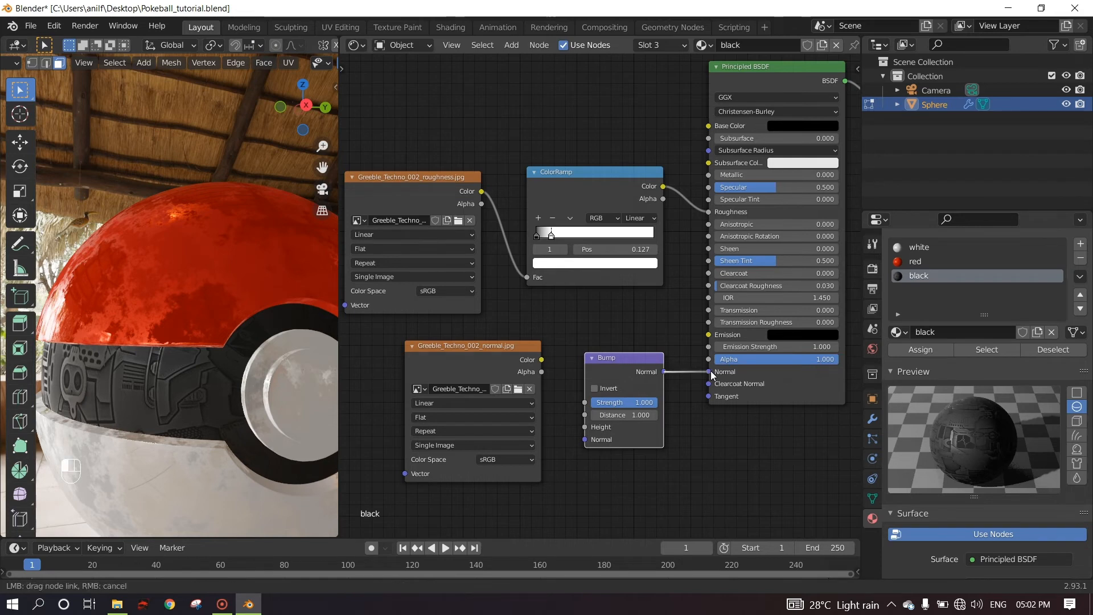
Connect the normal texture's Color to the Bump node's Height and inspect the relief on the black band
{"action": "left_click", "coordinate": [544, 373]}
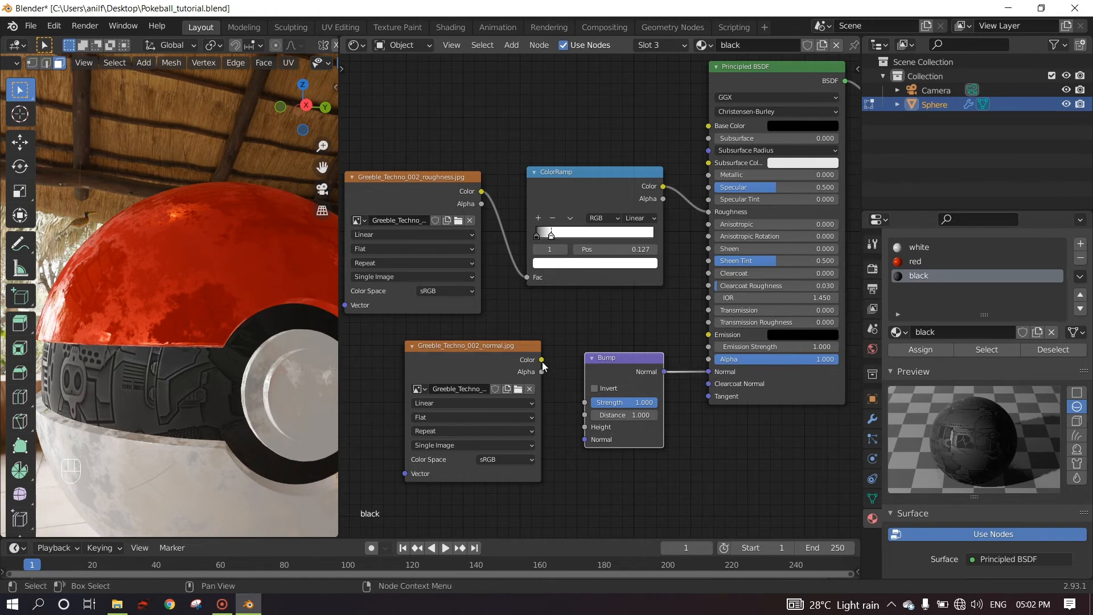
{"action": "left_click_drag", "start_coordinate": [542, 360], "coordinate": [585, 427]}
{"action": "middle_click_drag", "start_coordinate": [233, 398], "coordinate": [177, 416]}
{"action": "scroll", "coordinate": [171, 415], "scroll_direction": "up", "scroll_amount": 4}
{"action": "middle_click_drag", "start_coordinate": [97, 438], "coordinate": [108, 369], "text": "shift"}
{"action": "scroll", "coordinate": [148, 374], "scroll_direction": "up", "scroll_amount": 3}
{"action": "scroll", "coordinate": [114, 368], "scroll_direction": "down", "scroll_amount": 6}
{"action": "middle_click_drag", "start_coordinate": [230, 371], "coordinate": [171, 365]}
{"action": "scroll", "coordinate": [108, 365], "scroll_direction": "down", "scroll_amount": 3}
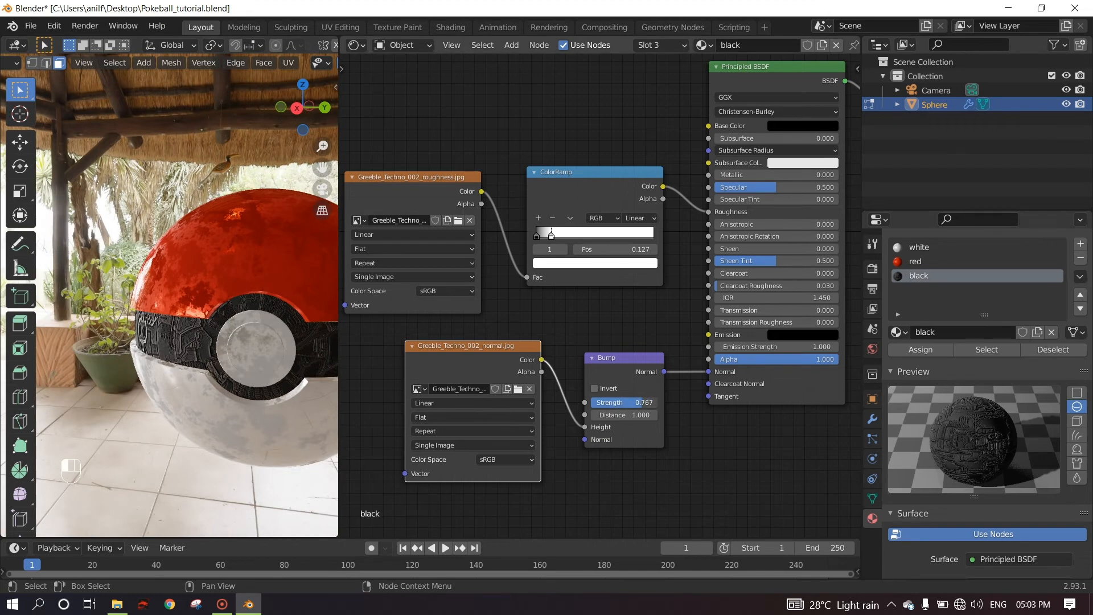
Set the Bump node's Strength to 0.313 and save the file
{"action": "left_click_drag", "start_coordinate": [618, 402], "coordinate": [612, 403]}
{"action": "scroll", "coordinate": [256, 365], "scroll_direction": "up", "scroll_amount": 3}
{"action": "mouse_move", "coordinate": [190, 365]}
{"action": "middle_mouse_down"}
{"action": "mouse_move", "coordinate": [264, 364]}
{"action": "mouse_move", "coordinate": [208, 361]}
{"action": "middle_mouse_up"}
{"action": "scroll", "coordinate": [262, 364], "scroll_direction": "down", "scroll_amount": 3}
{"action": "key", "text": "ctrl+s"}
{"action": "scroll", "coordinate": [196, 336], "scroll_direction": "down", "scroll_amount": 3}
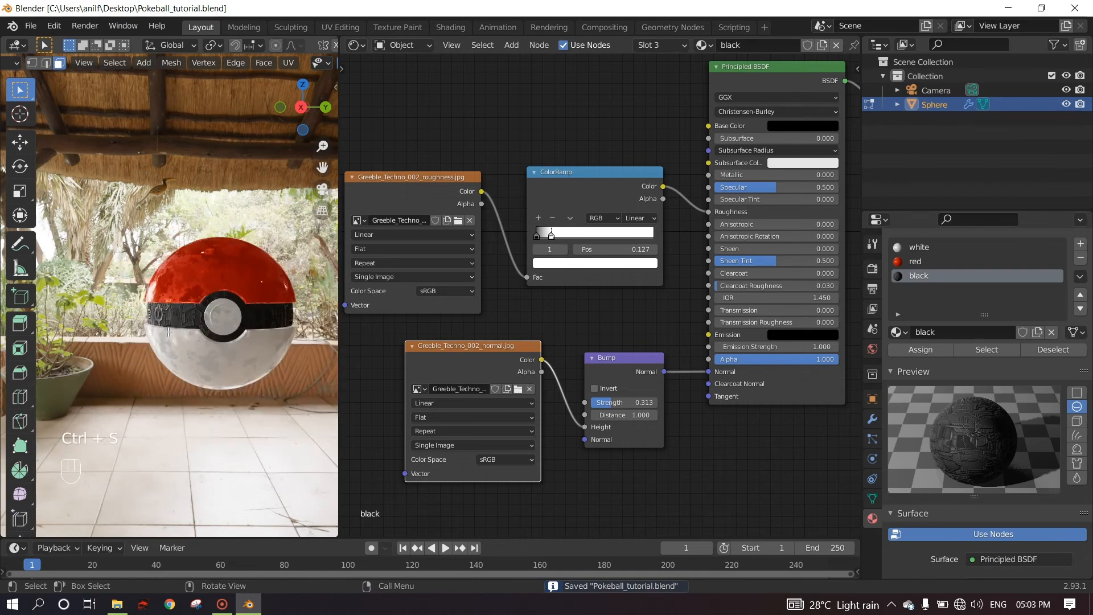
Add Texture Coordinate and Mapping nodes to the roughness texture, and connect the Mapping's Vector to the normal texture as well
{"action": "middle_click_drag", "start_coordinate": [145, 324], "coordinate": [177, 335]}
{"action": "scroll", "coordinate": [174, 322], "scroll_direction": "up", "scroll_amount": 3}
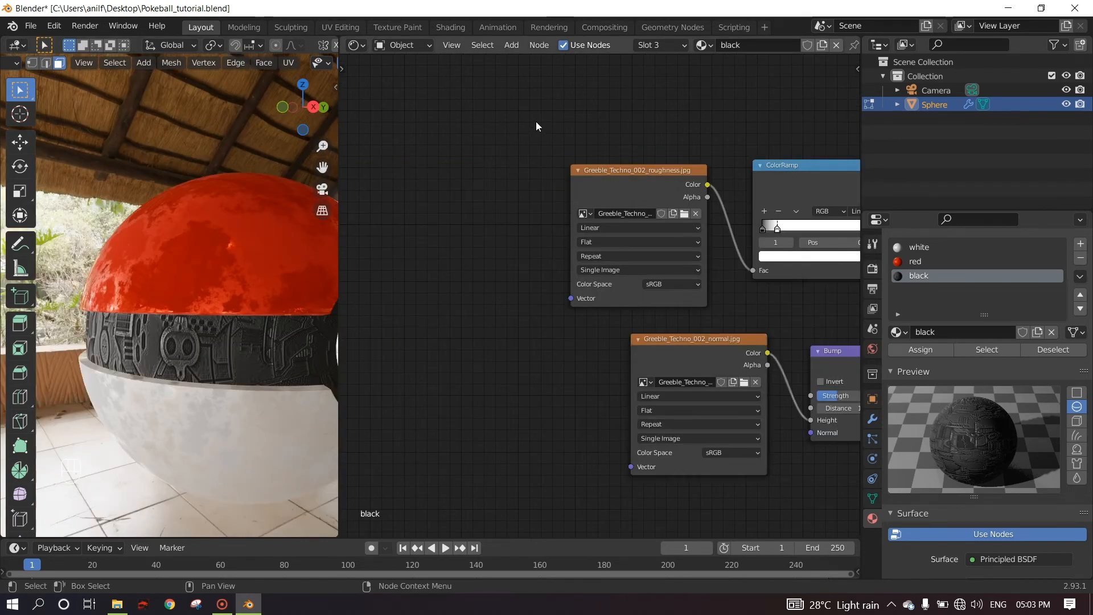
{"action": "left_click", "coordinate": [611, 173]}
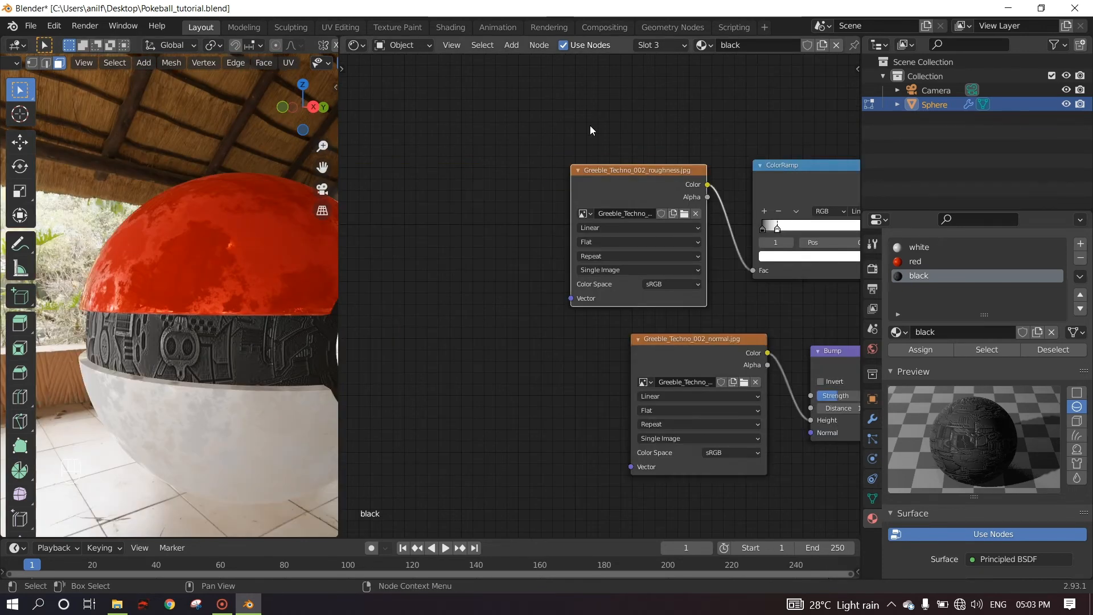
{"action": "key", "text": "ctrl"}
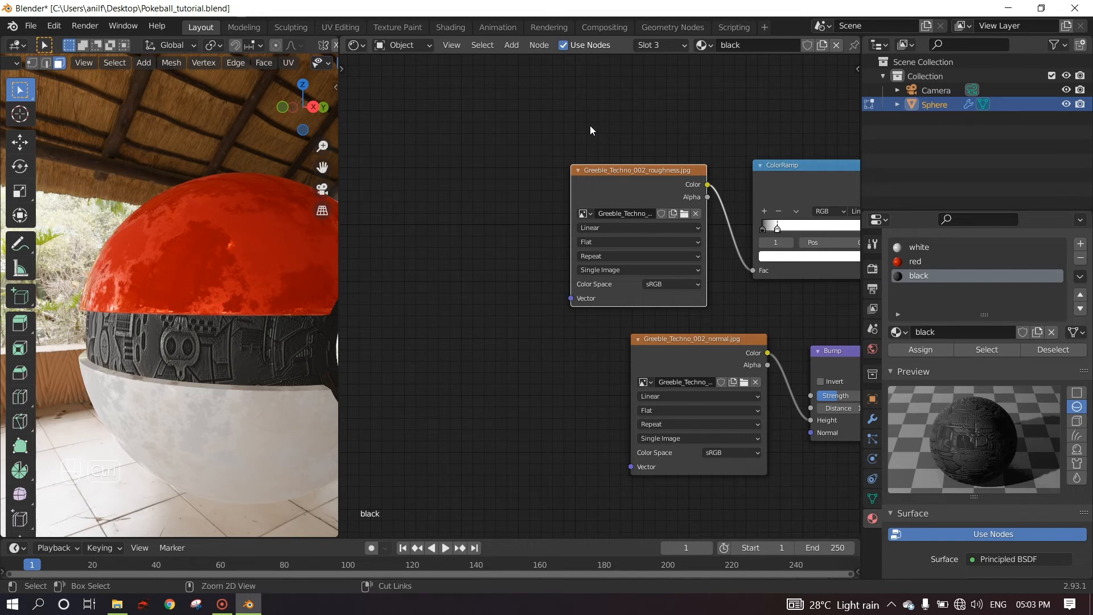
{"action": "key", "text": "ctrl+t"}
{"action": "mouse_move", "coordinate": [492, 142]}
{"action": "middle_mouse_down"}
{"action": "mouse_move", "coordinate": [613, 156]}
{"action": "mouse_move", "coordinate": [501, 123]}
{"action": "middle_mouse_up"}
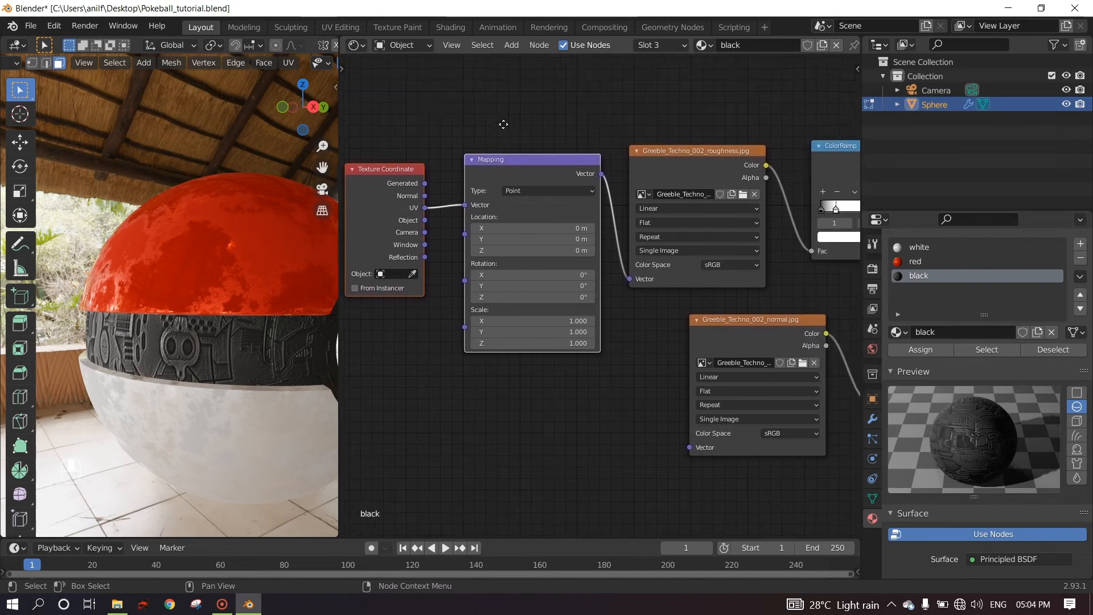
{"action": "left_click_drag", "start_coordinate": [591, 166], "coordinate": [679, 442]}
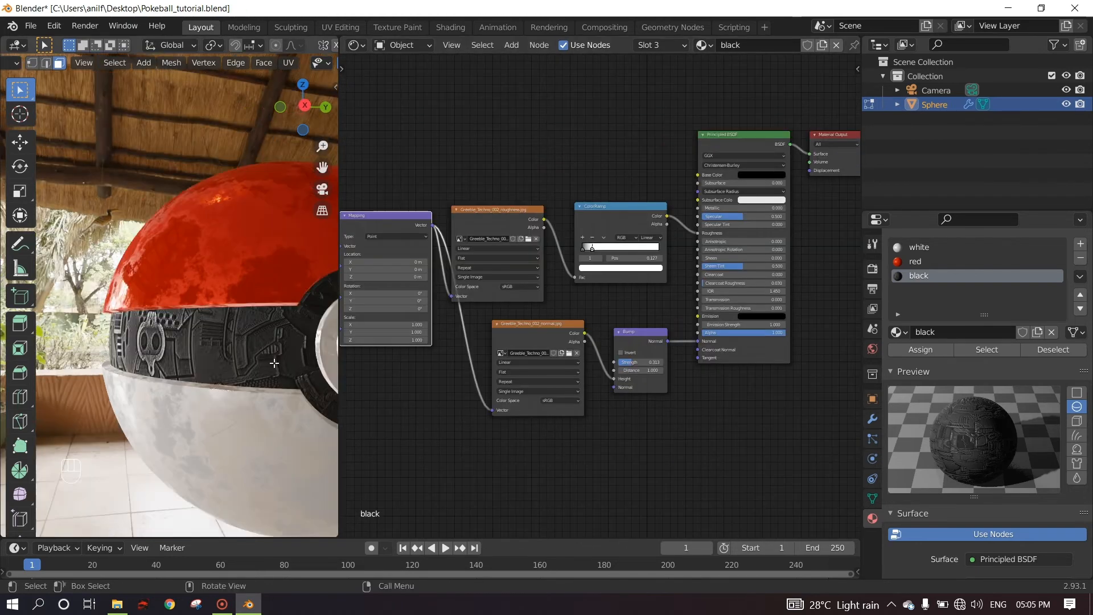
Duplicate the ColorRamp, place the copy below the original, and connect the roughness texture's Color to its Fac
{"action": "middle_click_drag", "start_coordinate": [273, 362], "coordinate": [140, 326]}
{"action": "scroll", "coordinate": [199, 364], "scroll_direction": "down", "scroll_amount": 3}
{"action": "scroll", "coordinate": [138, 336], "scroll_direction": "up", "scroll_amount": 2}
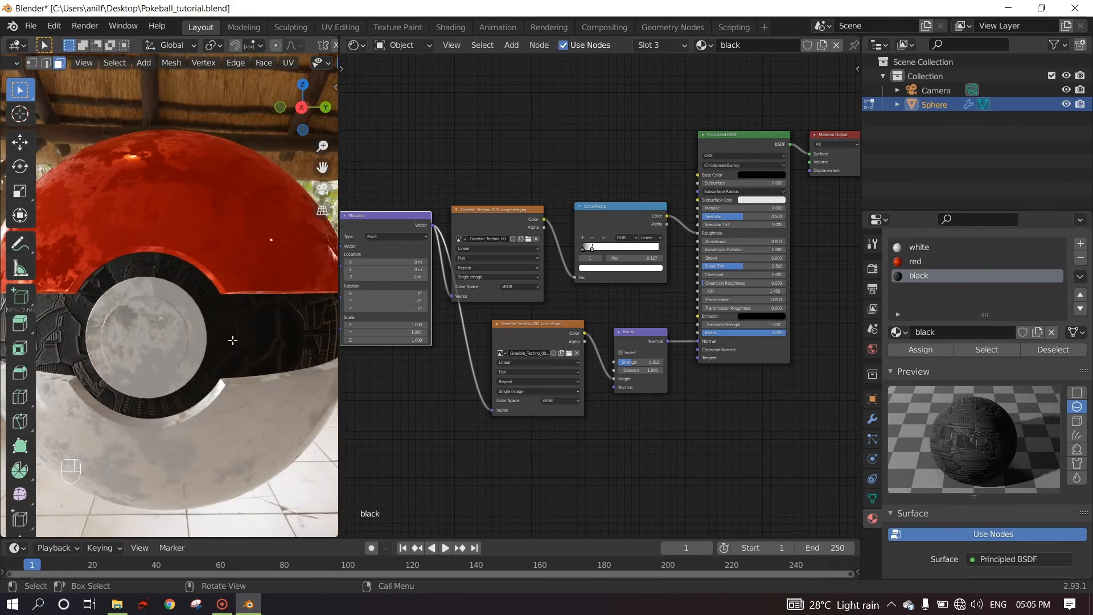
{"action": "mouse_move", "coordinate": [232, 340]}
{"action": "middle_mouse_down"}
{"action": "mouse_move", "coordinate": [205, 340]}
{"action": "mouse_move", "coordinate": [232, 346]}
{"action": "mouse_move", "coordinate": [224, 356]}
{"action": "middle_mouse_up"}
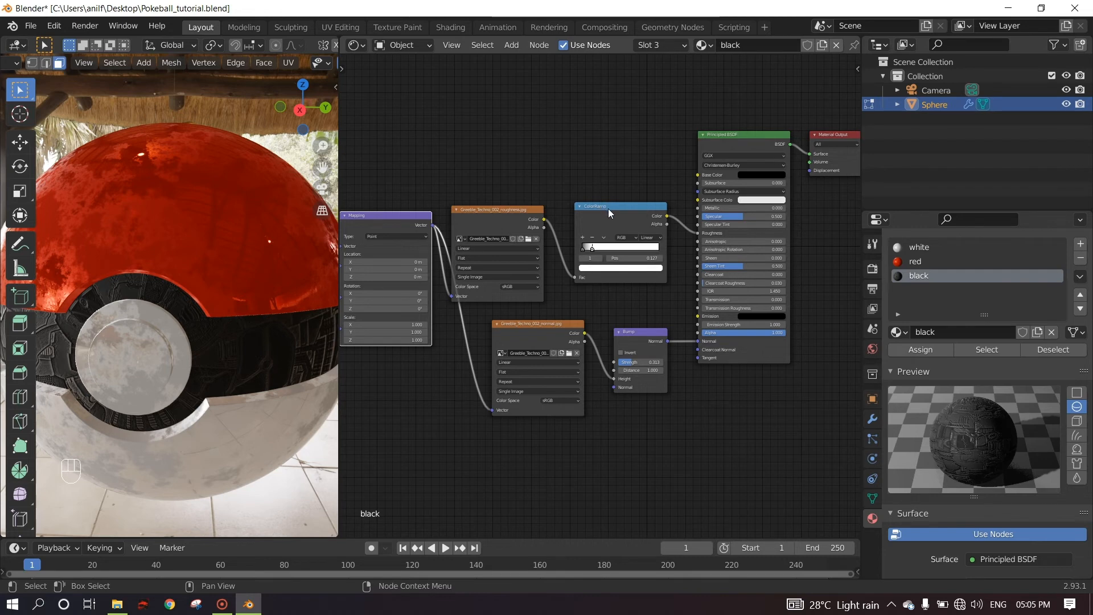
{"action": "left_click_drag", "start_coordinate": [607, 208], "coordinate": [593, 115]}
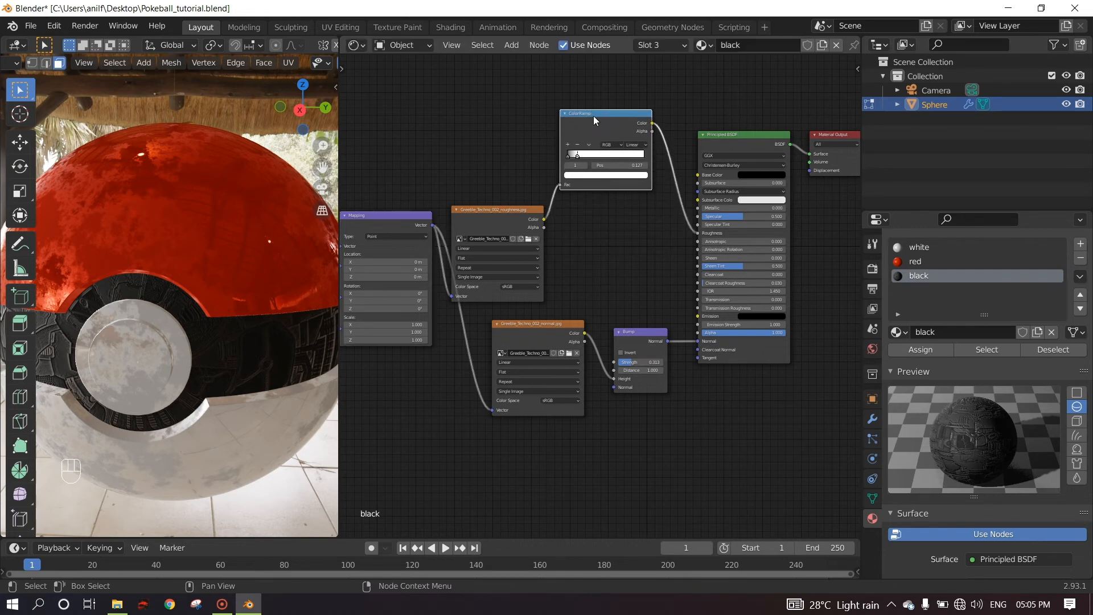
{"action": "key", "text": "shift+d"}
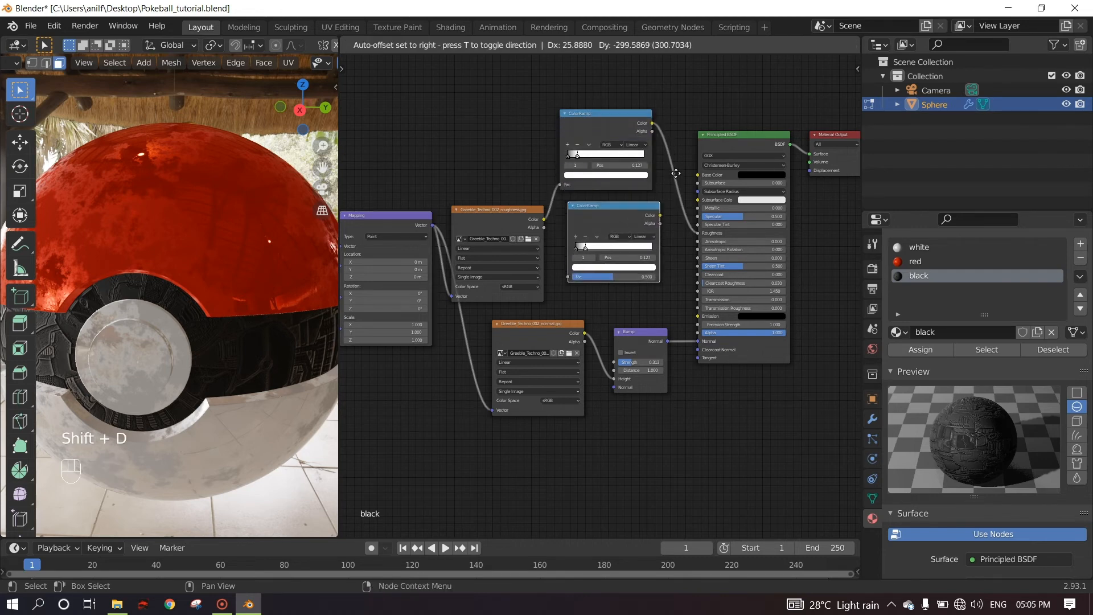
{"action": "left_click", "coordinate": [581, 231]}
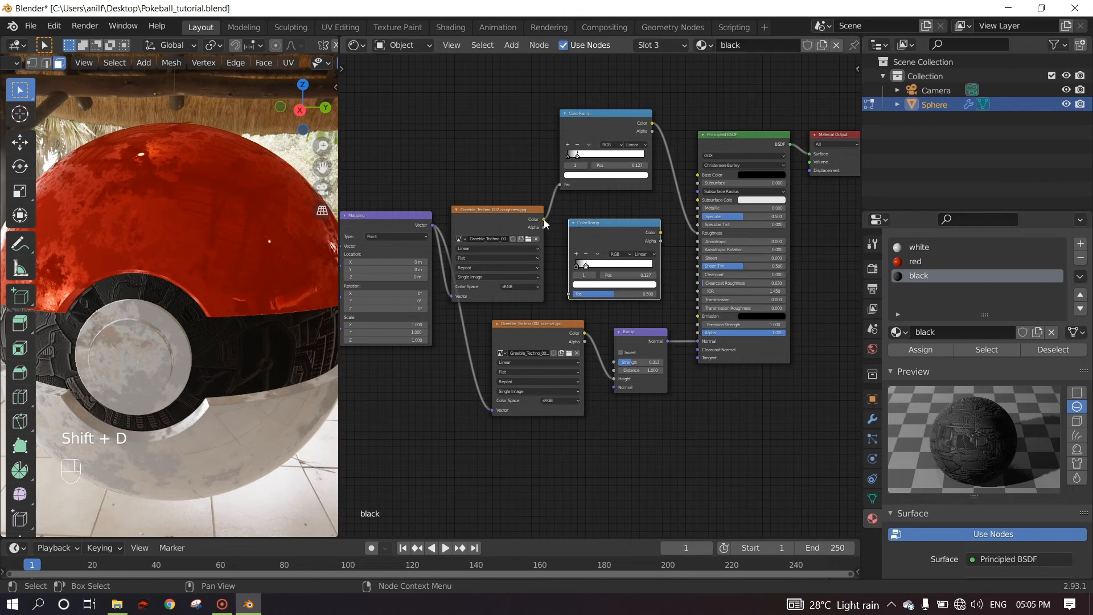
{"action": "left_click_drag", "start_coordinate": [553, 280], "coordinate": [563, 294]}
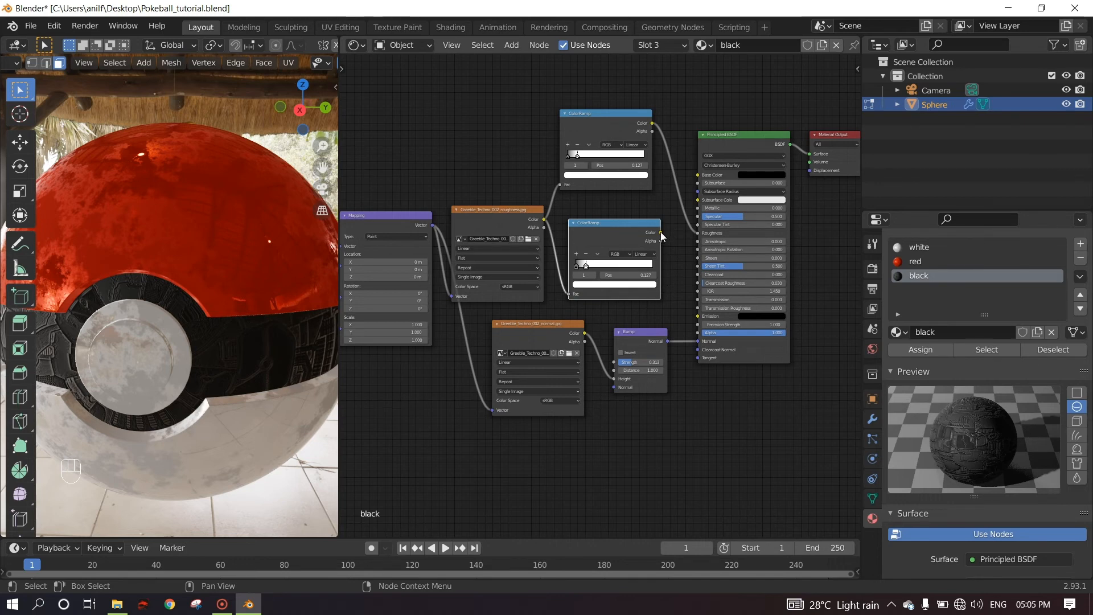
Connect the duplicated ColorRamp's Color to the Principled BSDF's Emission and inspect the band on the ball
{"action": "left_click_drag", "start_coordinate": [660, 232], "coordinate": [699, 322]}
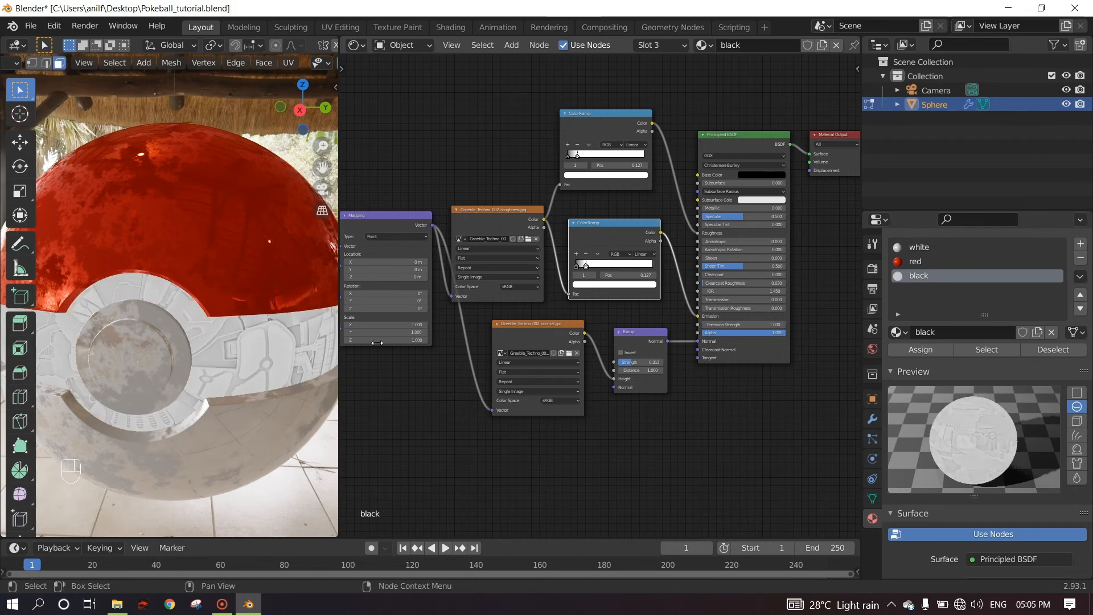
{"action": "mouse_move", "coordinate": [156, 337]}
{"action": "middle_mouse_down"}
{"action": "mouse_move", "coordinate": [209, 314]}
{"action": "mouse_move", "coordinate": [155, 337]}
{"action": "middle_mouse_up"}
{"action": "scroll", "coordinate": [210, 313], "scroll_direction": "down", "scroll_amount": 3}
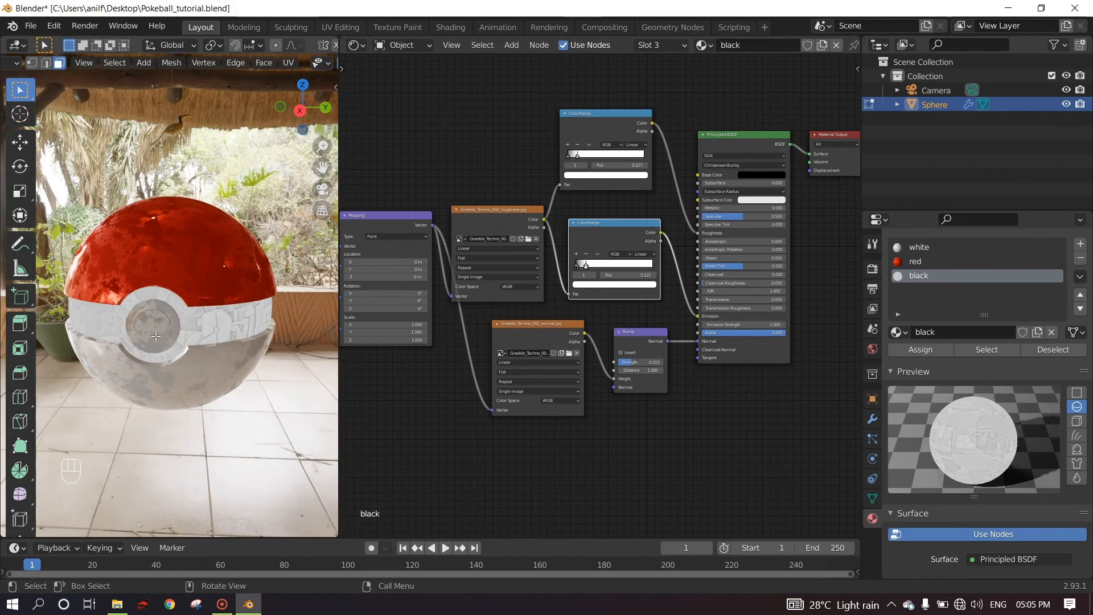
{"action": "scroll", "coordinate": [155, 336], "scroll_direction": "up", "scroll_amount": 6}
{"action": "scroll", "coordinate": [589, 274], "scroll_direction": "up", "scroll_amount": 1}
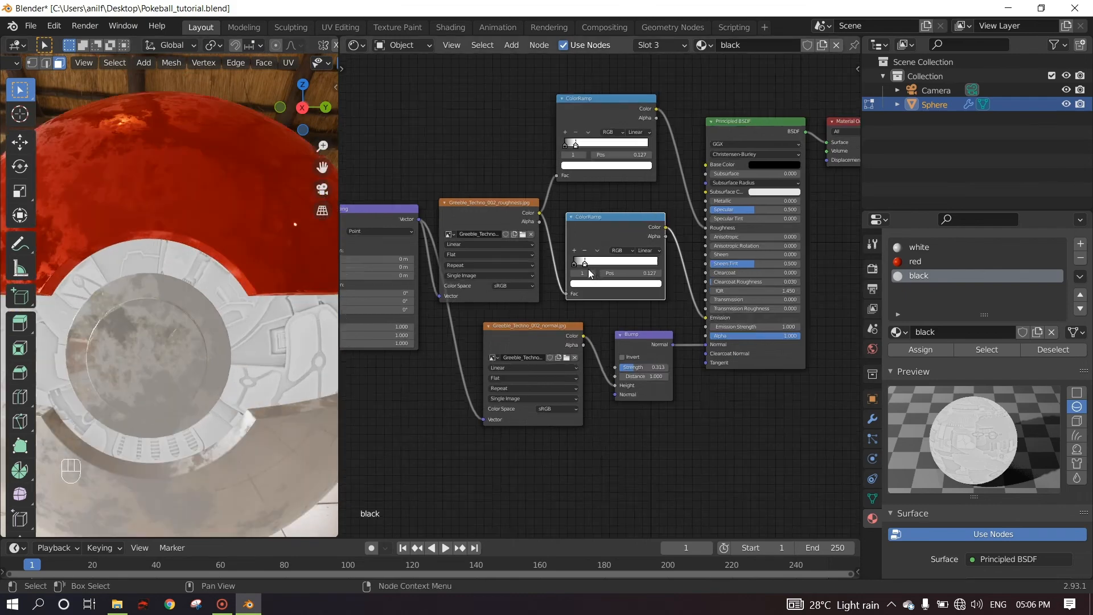
Set the emission ColorRamp's white stop to position 0.511 and its black stop to 0.141
{"action": "scroll", "coordinate": [572, 242], "scroll_direction": "up", "scroll_amount": 3}
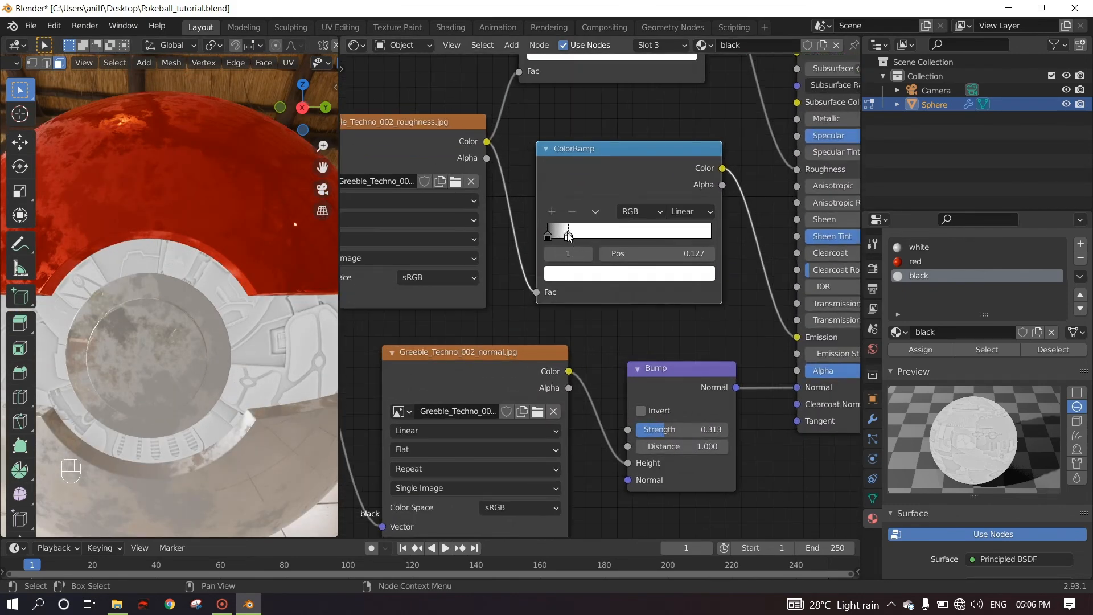
{"action": "left_click_drag", "start_coordinate": [568, 236], "coordinate": [638, 245]}
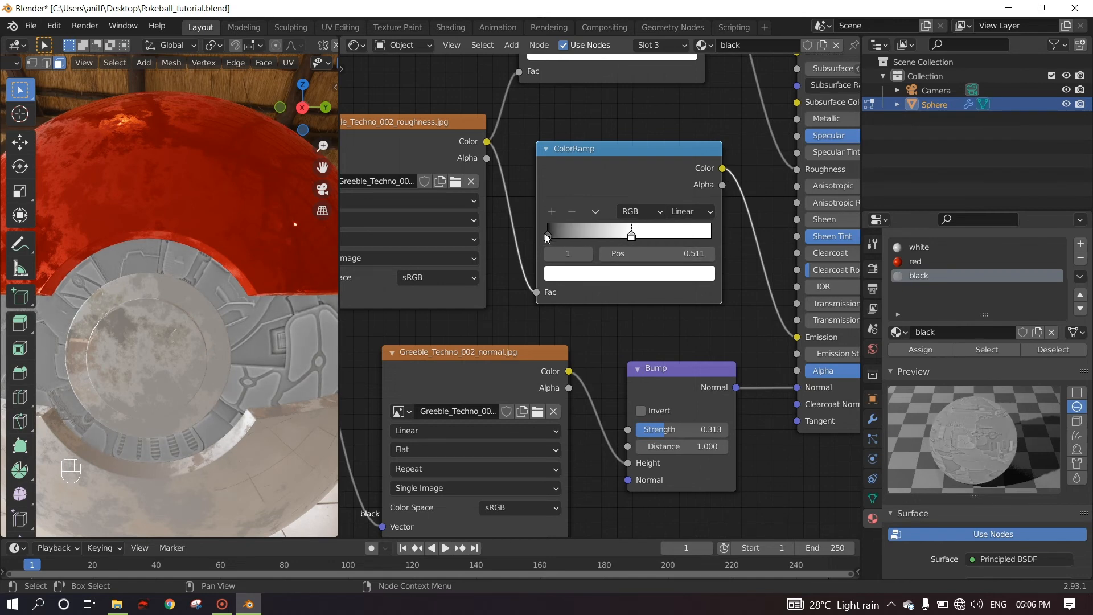
{"action": "left_click_drag", "start_coordinate": [546, 236], "coordinate": [570, 239]}
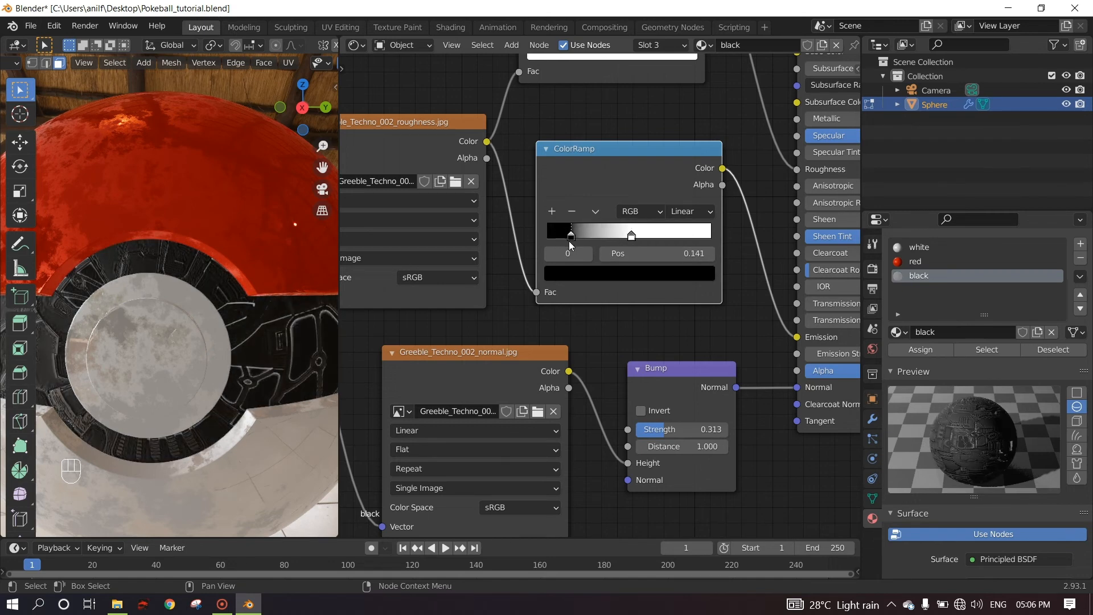
Preview the emission ColorRamp's output on its own and examine the pattern on the ball's black band
{"action": "left_click", "coordinate": [640, 153], "text": "ctrl+shift"}
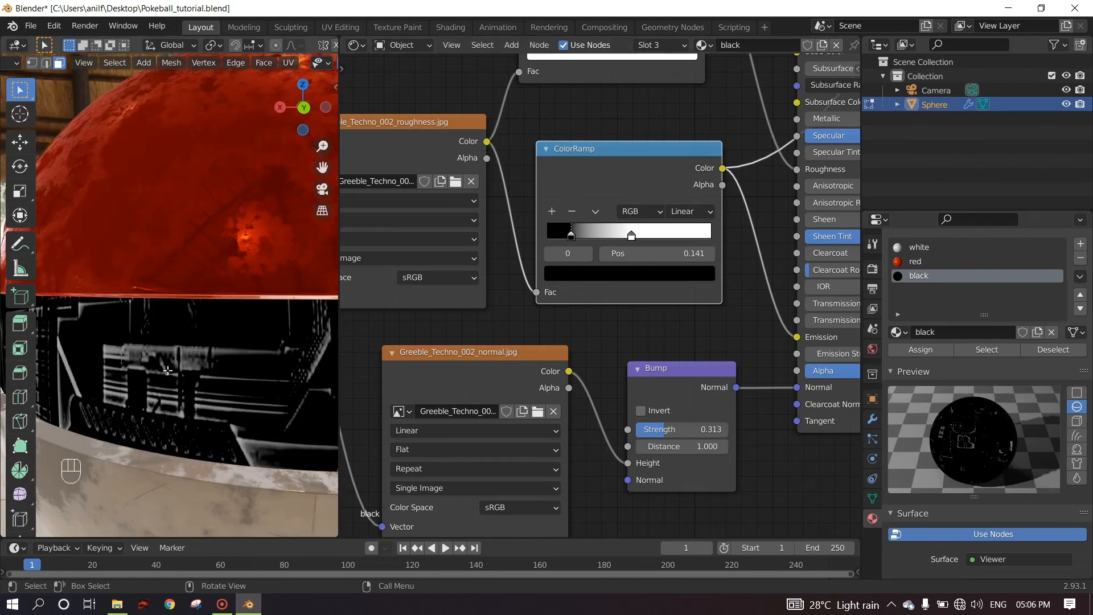
{"action": "middle_click_drag", "start_coordinate": [167, 371], "coordinate": [167, 345]}
{"action": "scroll", "coordinate": [211, 358], "scroll_direction": "down", "scroll_amount": 3}
{"action": "scroll", "coordinate": [250, 338], "scroll_direction": "up", "scroll_amount": 3}
{"action": "middle_click_drag", "start_coordinate": [250, 338], "coordinate": [259, 344]}
{"action": "scroll", "coordinate": [244, 336], "scroll_direction": "down", "scroll_amount": 3}
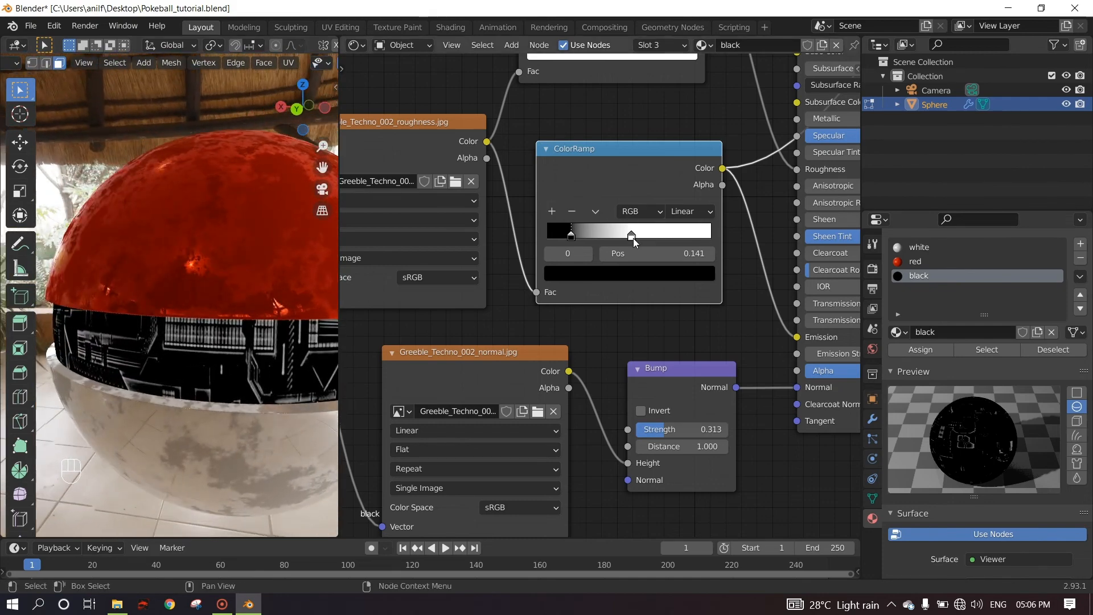
Change the emission ColorRamp's white stop to a saturated cyan and save the file
{"action": "left_click", "coordinate": [632, 238]}
{"action": "left_click", "coordinate": [638, 276]}
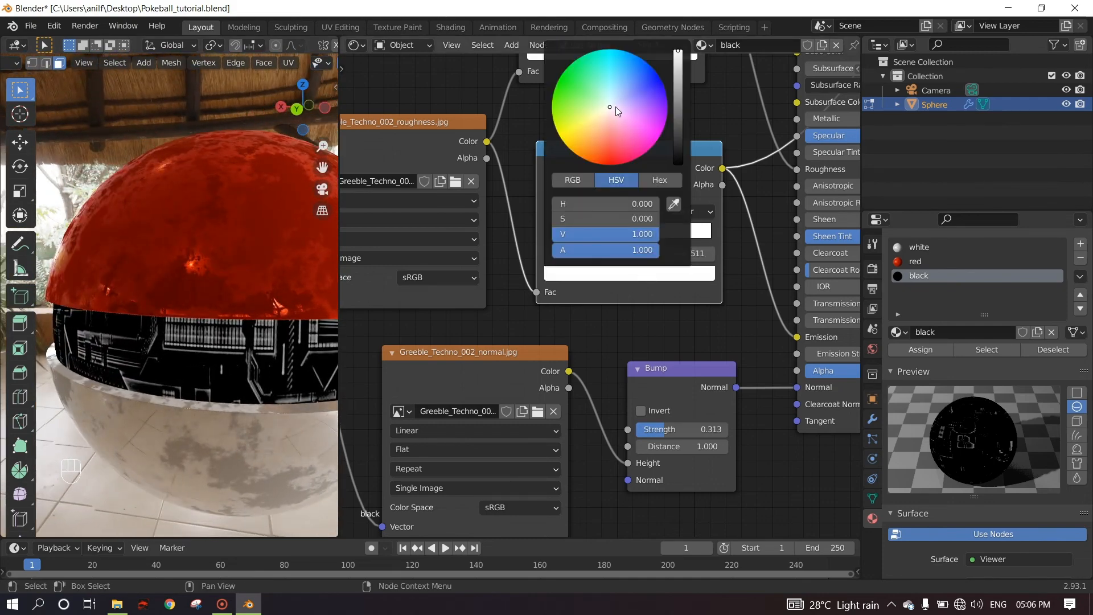
{"action": "left_click_drag", "start_coordinate": [615, 106], "coordinate": [612, 67]}
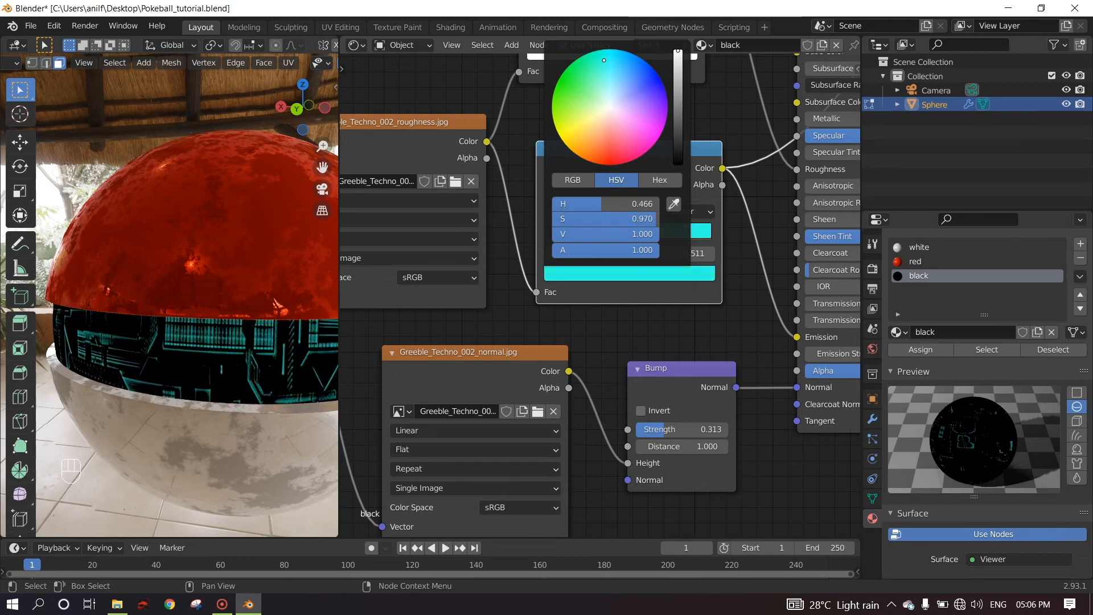
{"action": "left_click_drag", "start_coordinate": [602, 60], "coordinate": [600, 51]}
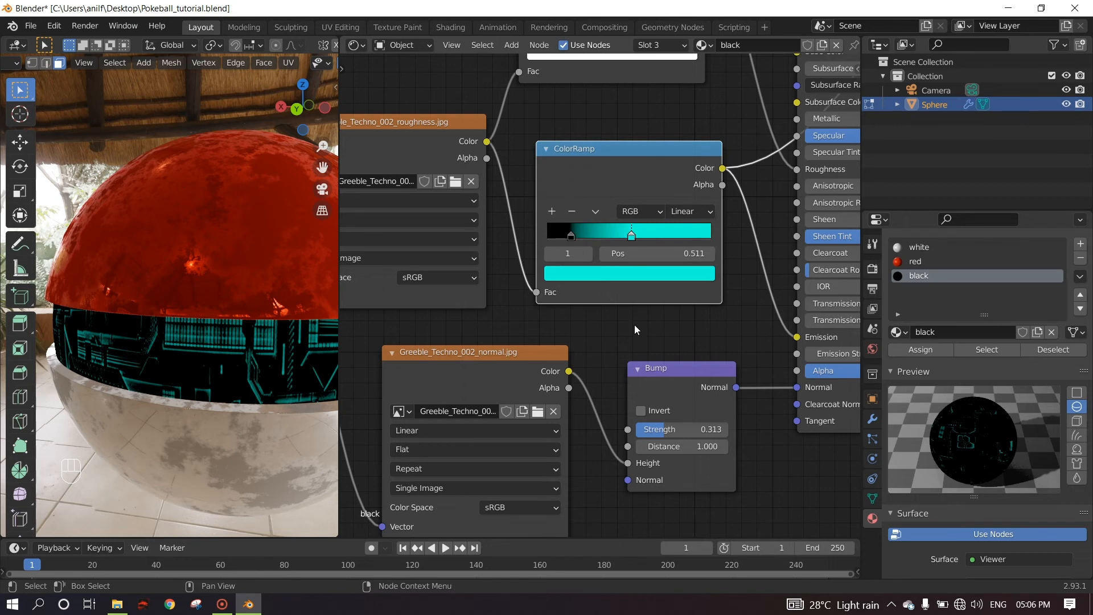
{"action": "key", "text": "ctrl+s"}
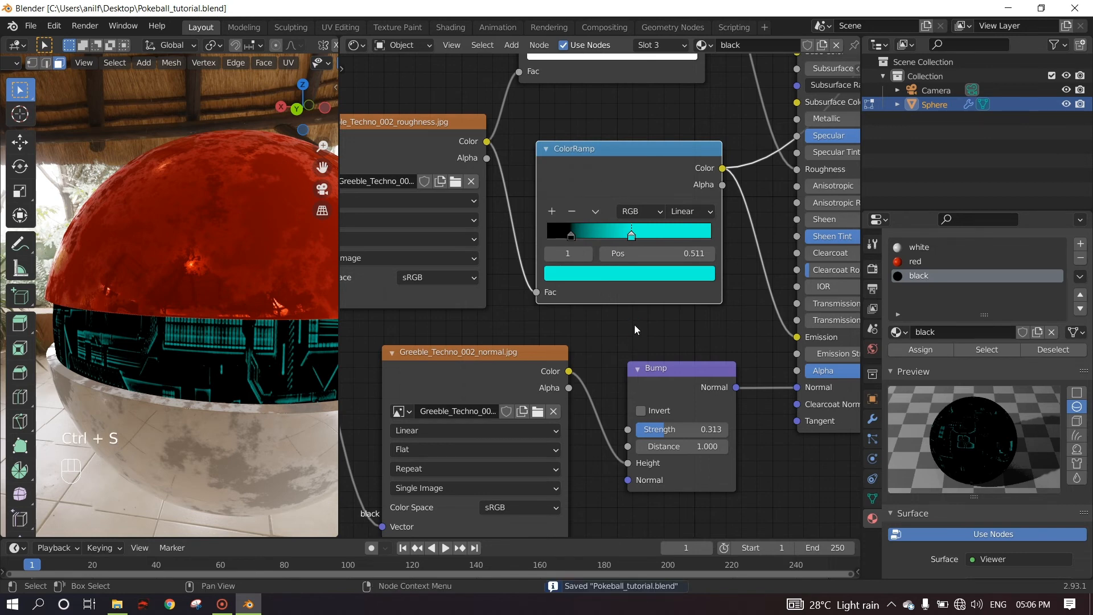
Set the emission ColorRamp's interpolation to Constant and move its cyan stop to position 0.174
{"action": "scroll", "coordinate": [249, 367], "scroll_direction": "up", "scroll_amount": 5}
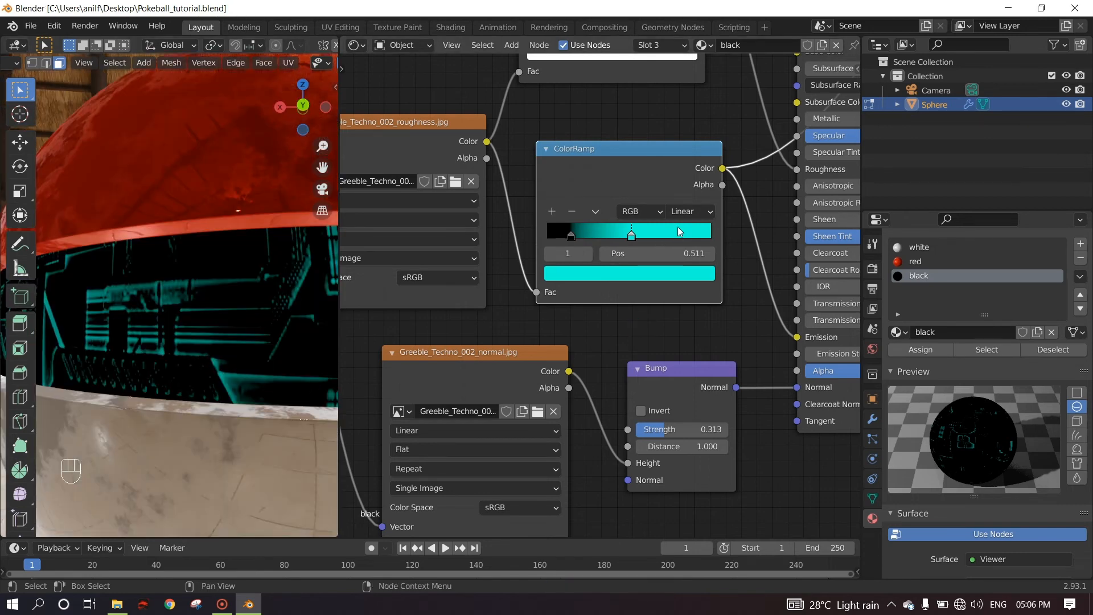
{"action": "left_click", "coordinate": [689, 211]}
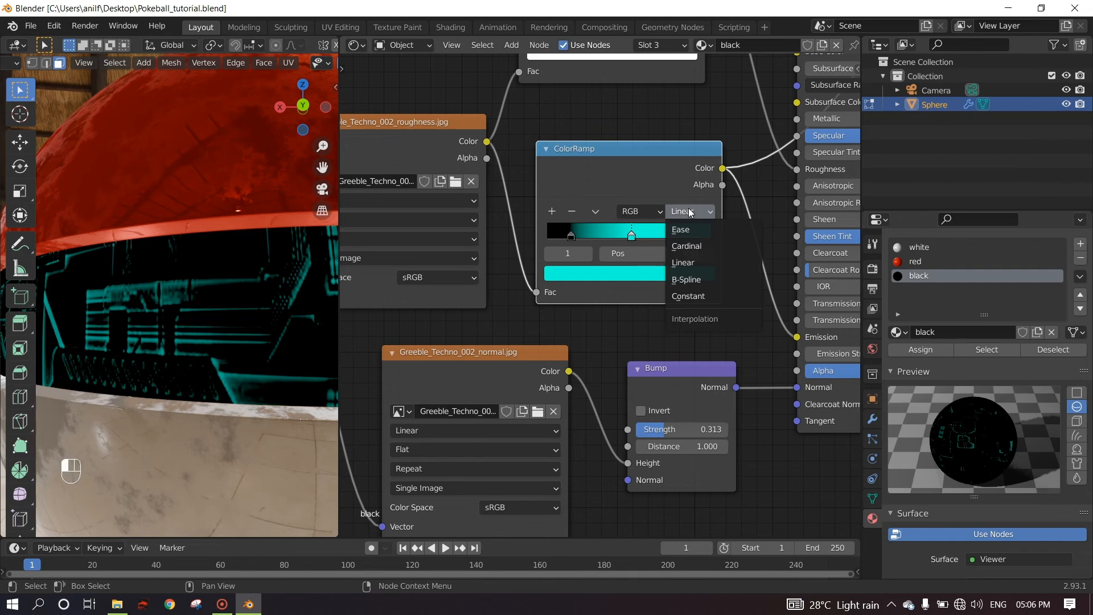
{"action": "left_click", "coordinate": [693, 296]}
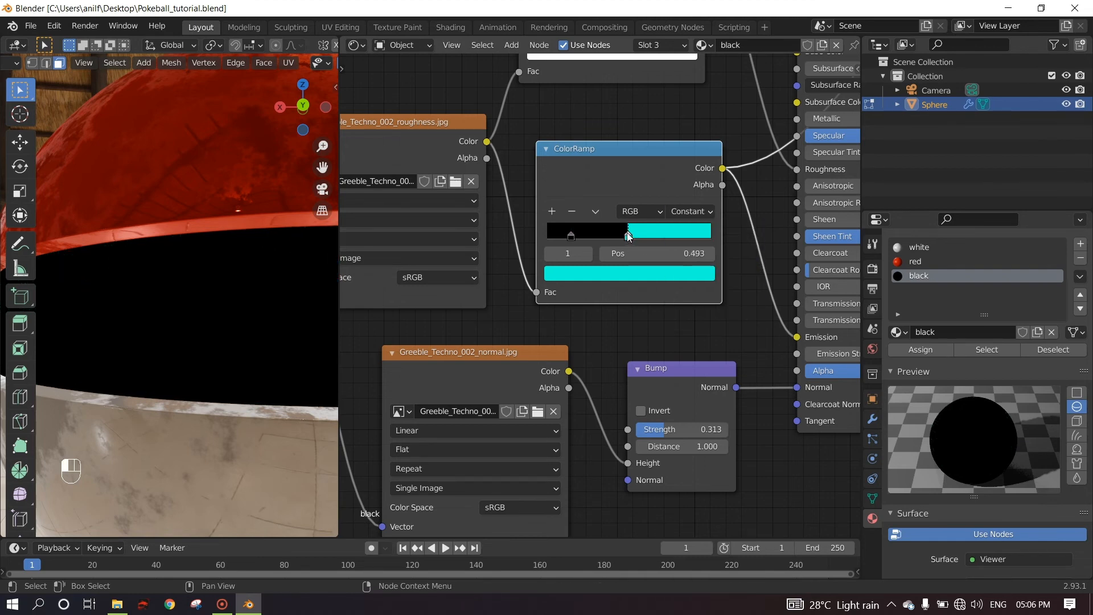
{"action": "mouse_move", "coordinate": [591, 237]}
{"action": "left_mouse_down"}
{"action": "mouse_move", "coordinate": [562, 235]}
{"action": "mouse_move", "coordinate": [573, 235]}
{"action": "left_mouse_up"}
{"action": "left_click", "coordinate": [585, 236]}
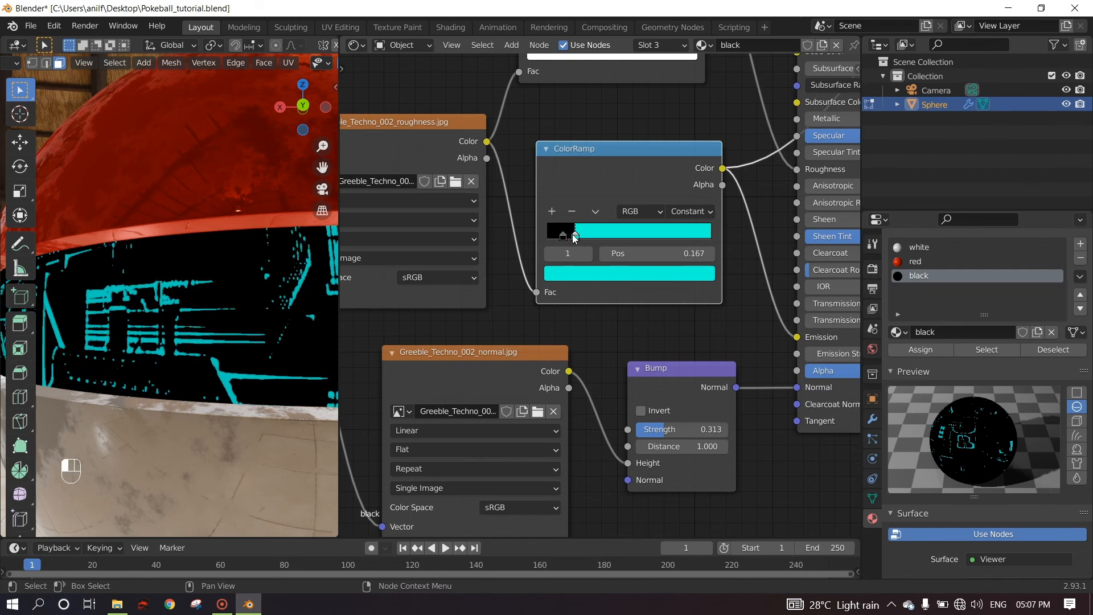
{"action": "scroll", "coordinate": [187, 356], "scroll_direction": "down", "scroll_amount": 7}
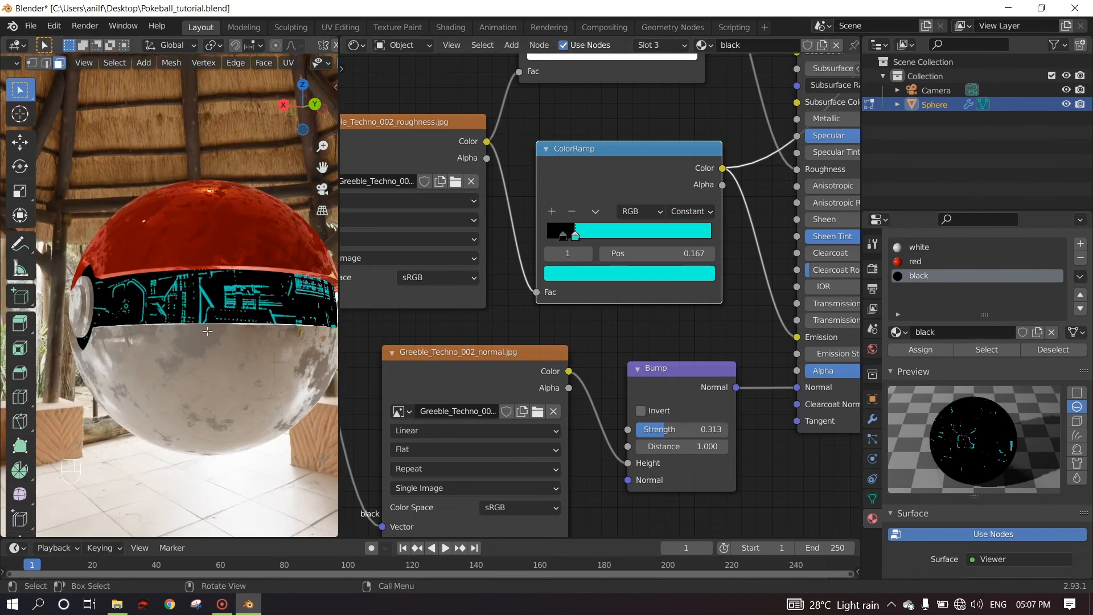
{"action": "middle_click_drag", "start_coordinate": [62, 322], "coordinate": [225, 332]}
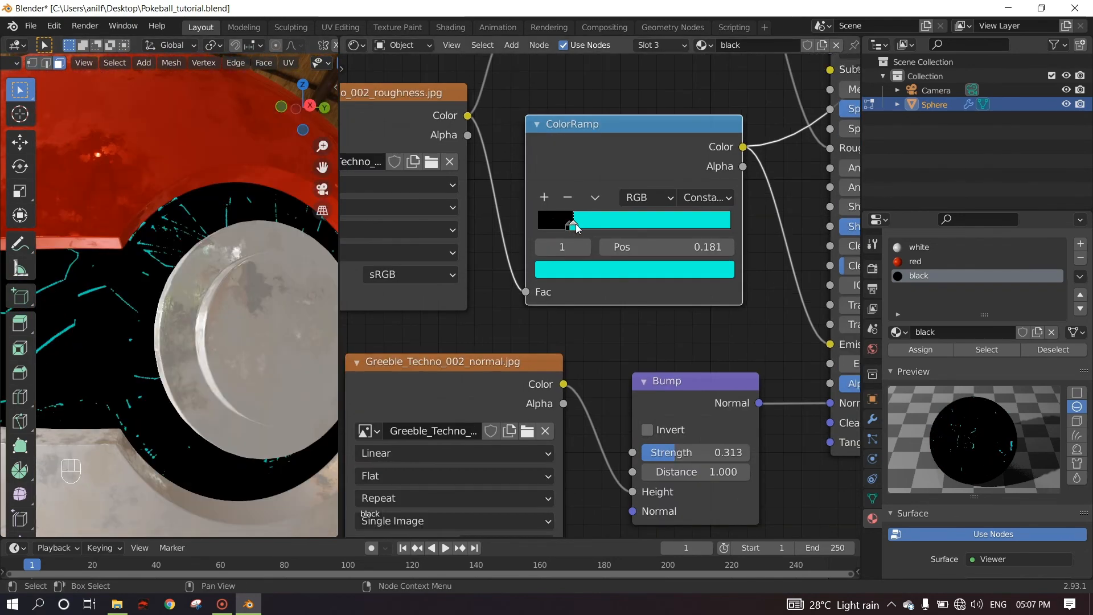
{"action": "mouse_move", "coordinate": [576, 226]}
{"action": "left_mouse_down"}
{"action": "mouse_move", "coordinate": [585, 226]}
{"action": "mouse_move", "coordinate": [576, 226]}
{"action": "left_mouse_up"}
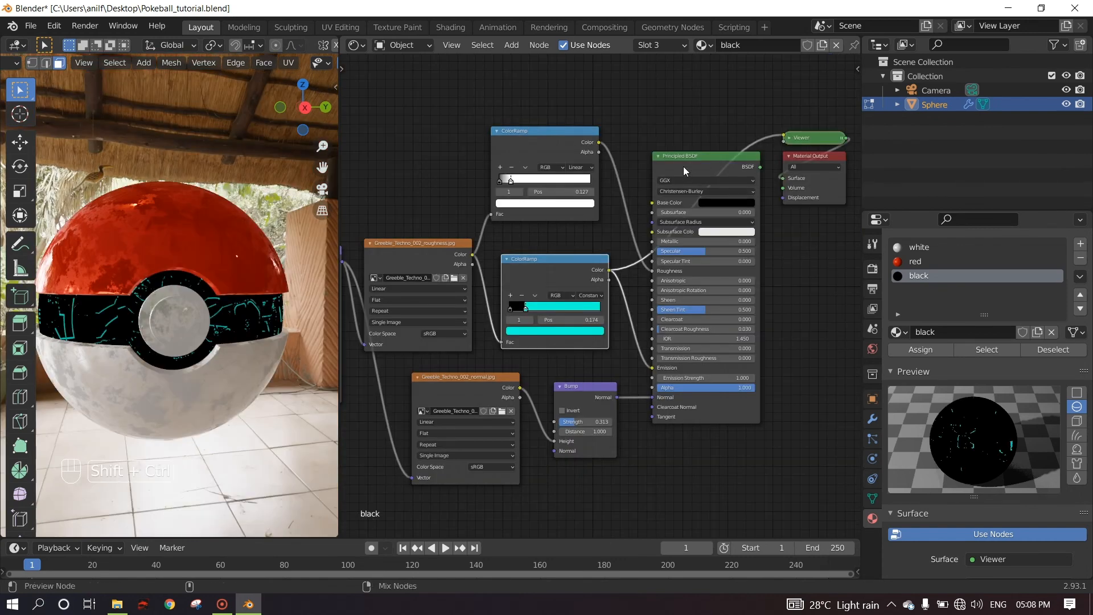
Reconnect the Principled BSDF to the Material Output, inspect the full black material on the ball, and save the file
{"action": "left_click", "coordinate": [683, 165], "text": "ctrl+shift"}
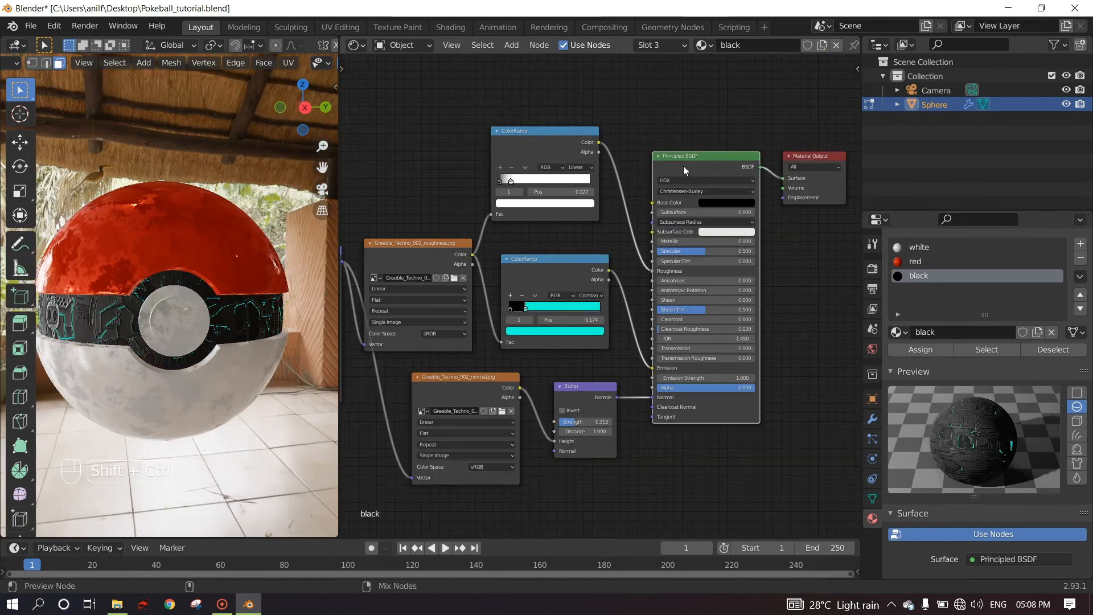
{"action": "scroll", "coordinate": [123, 330], "scroll_direction": "up", "scroll_amount": 2}
{"action": "mouse_move", "coordinate": [121, 330]}
{"action": "middle_mouse_down"}
{"action": "mouse_move", "coordinate": [216, 327]}
{"action": "mouse_move", "coordinate": [145, 331]}
{"action": "mouse_move", "coordinate": [182, 335]}
{"action": "mouse_move", "coordinate": [206, 324]}
{"action": "mouse_move", "coordinate": [126, 323]}
{"action": "middle_mouse_up"}
{"action": "scroll", "coordinate": [203, 320], "scroll_direction": "down", "scroll_amount": 3}
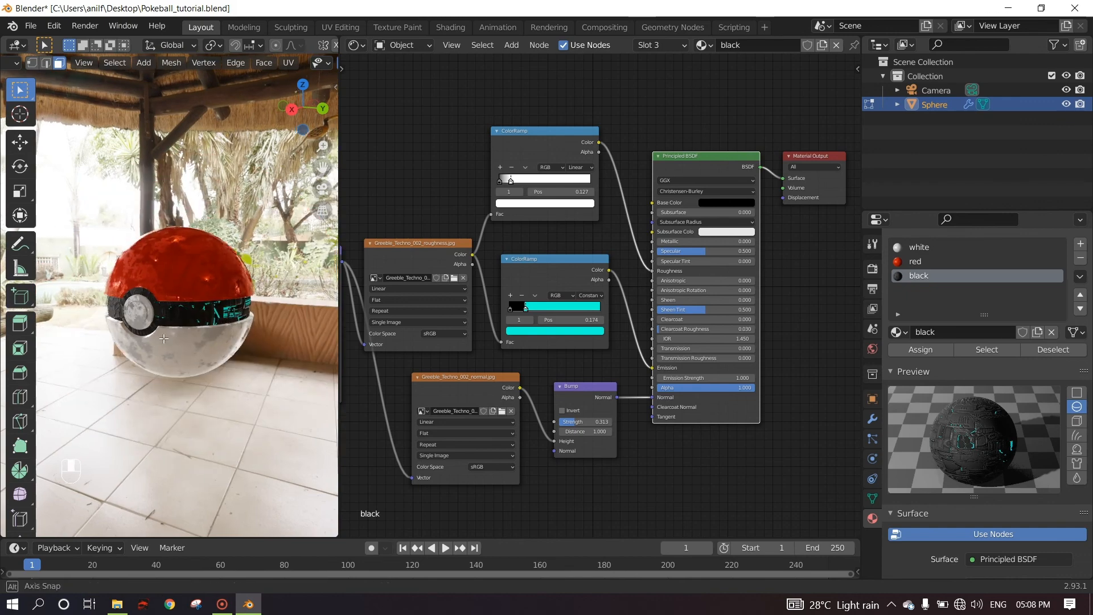
{"action": "scroll", "coordinate": [106, 334], "scroll_direction": "up", "scroll_amount": 2}
{"action": "mouse_move", "coordinate": [228, 326]}
{"action": "middle_mouse_down"}
{"action": "mouse_move", "coordinate": [106, 335]}
{"action": "mouse_move", "coordinate": [214, 328]}
{"action": "middle_mouse_up"}
{"action": "key", "text": "ctrl+s"}
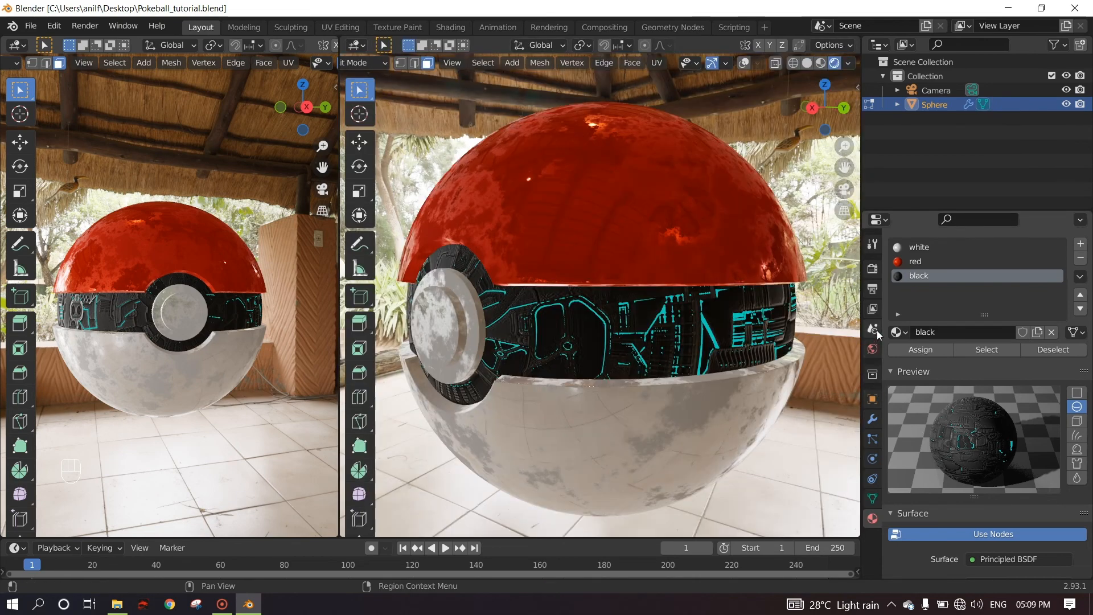
Enable Transparent under the render Film settings and inspect the ball without the HDRI background
{"action": "left_click", "coordinate": [873, 310]}
{"action": "left_click", "coordinate": [874, 291]}
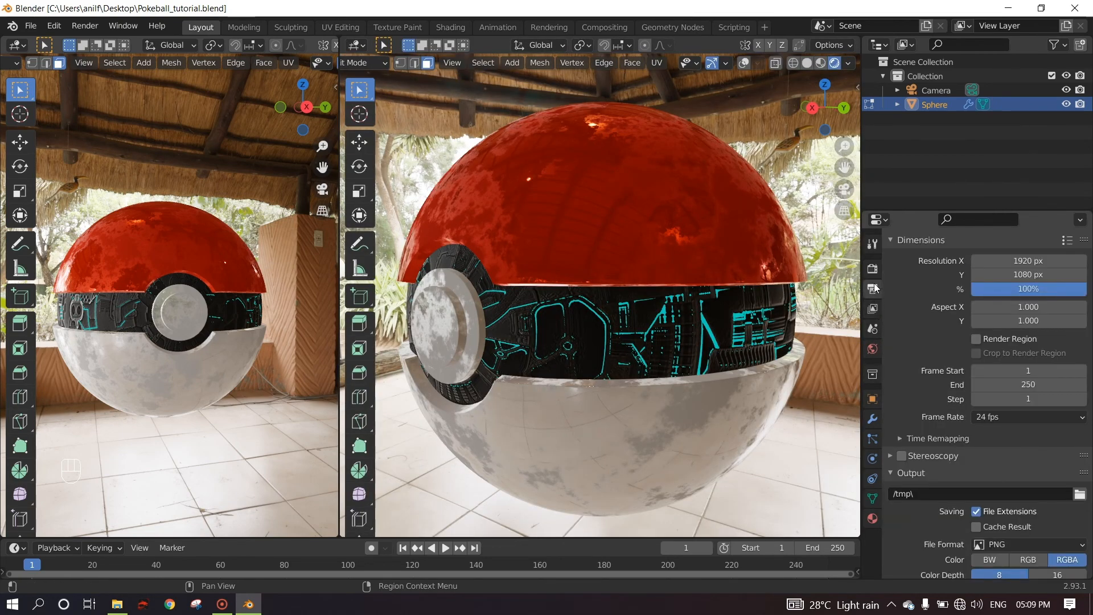
{"action": "left_click", "coordinate": [873, 274]}
{"action": "left_click", "coordinate": [900, 528]}
{"action": "scroll", "coordinate": [951, 517], "scroll_direction": "down", "scroll_amount": 3}
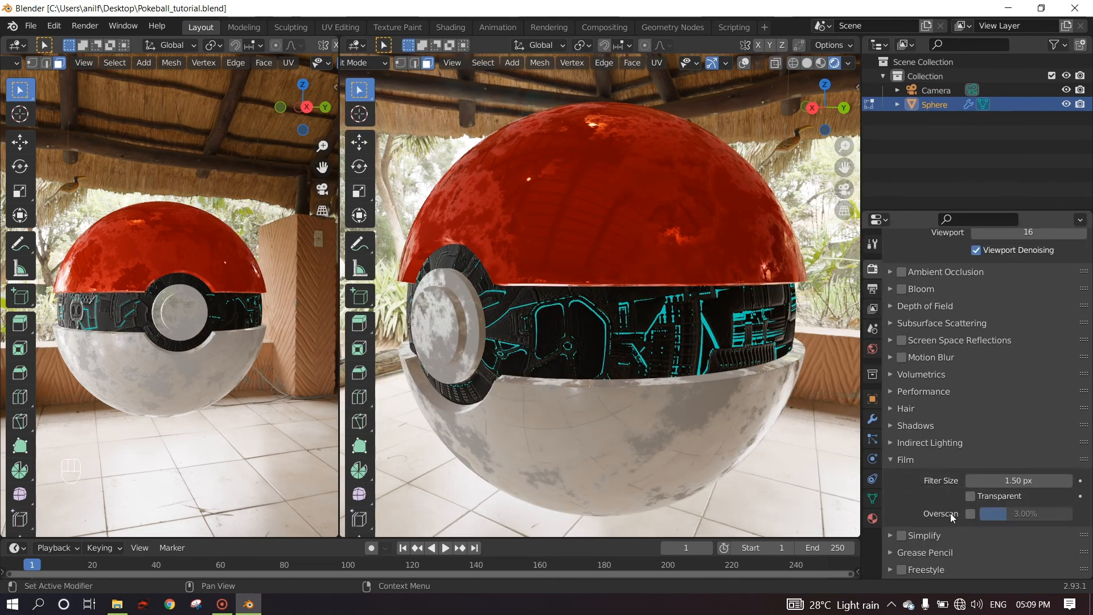
{"action": "left_click", "coordinate": [969, 497]}
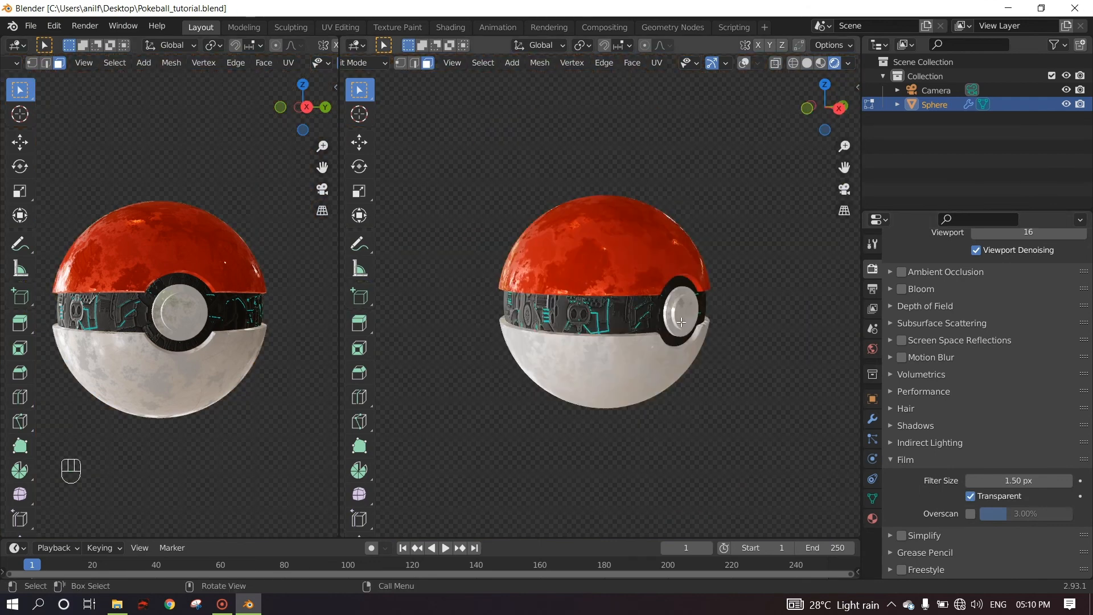
{"action": "scroll", "coordinate": [666, 312], "scroll_direction": "up", "scroll_amount": 2}
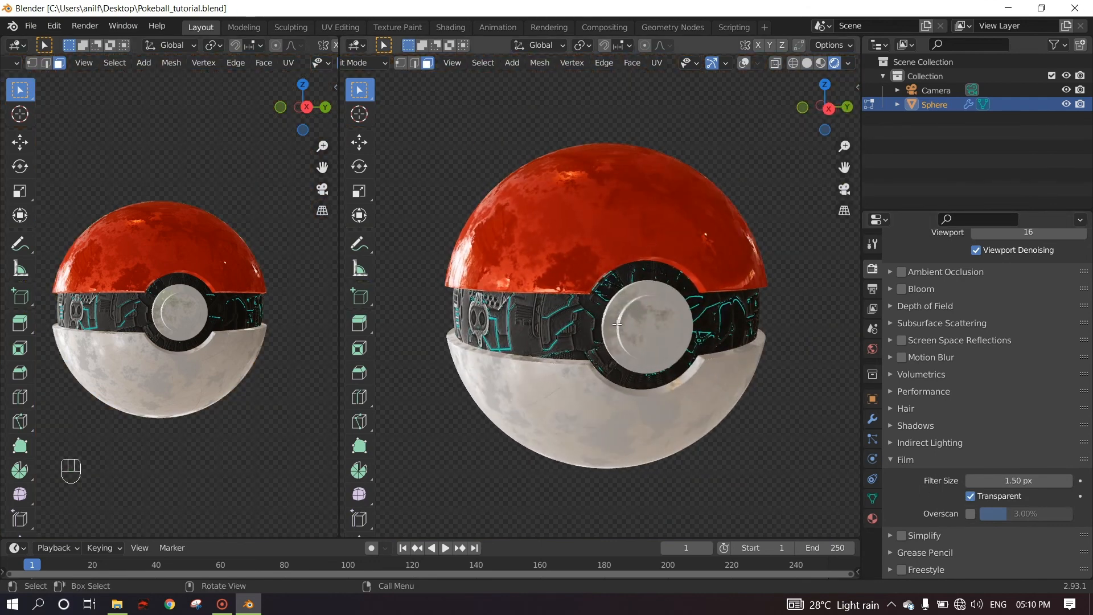
{"action": "scroll", "coordinate": [643, 320], "scroll_direction": "up", "scroll_amount": 2}
{"action": "scroll", "coordinate": [643, 319], "scroll_direction": "down", "scroll_amount": 2}
{"action": "middle_click_drag", "start_coordinate": [643, 320], "coordinate": [512, 311]}
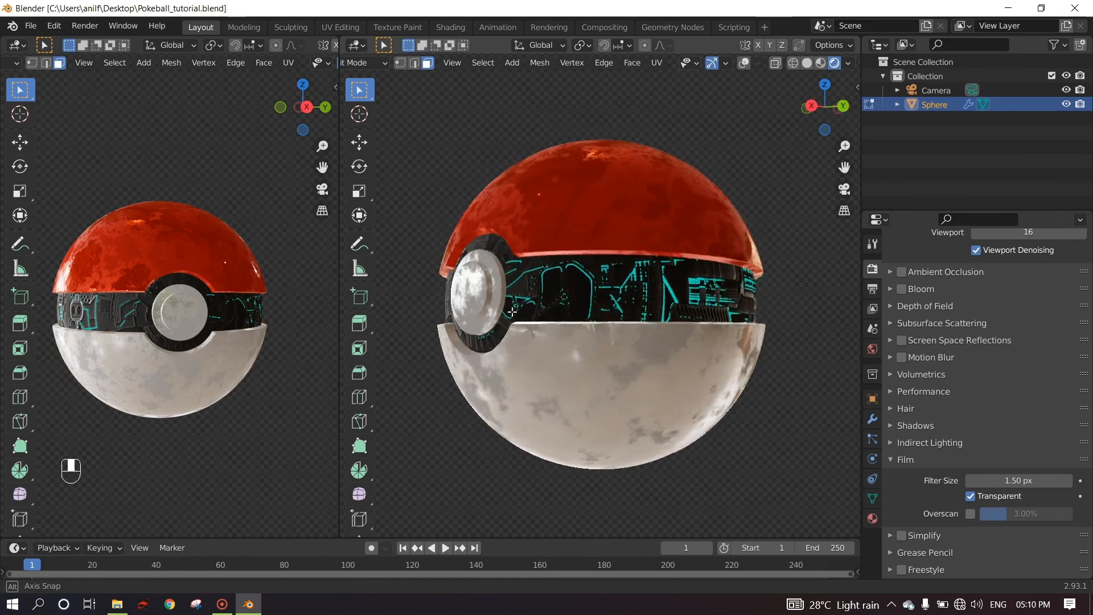